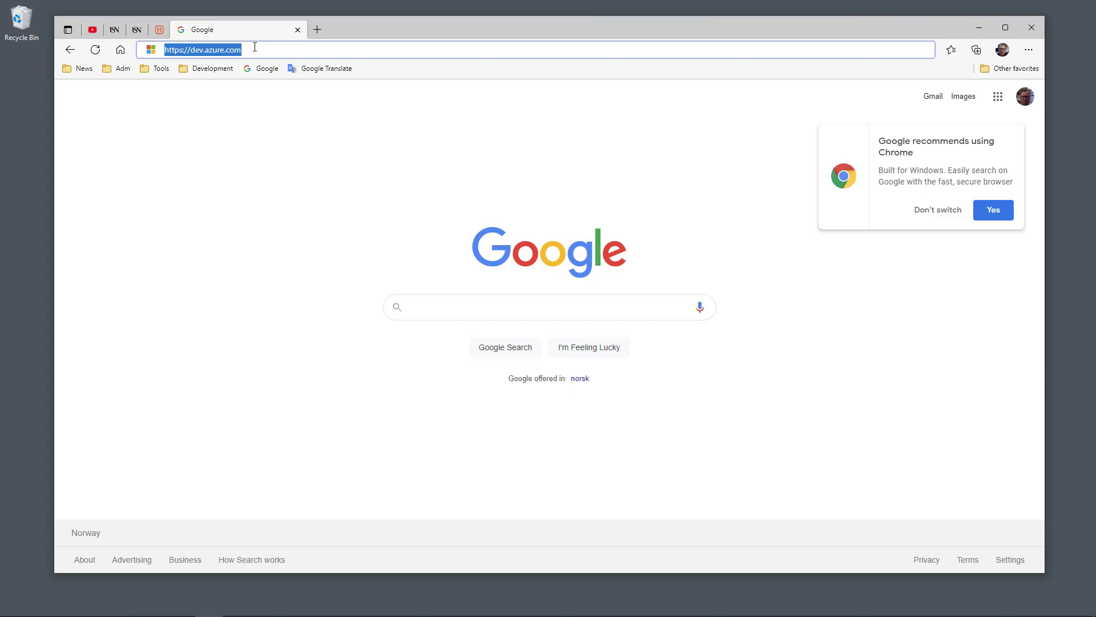
{"action": "key", "text": "Return"}
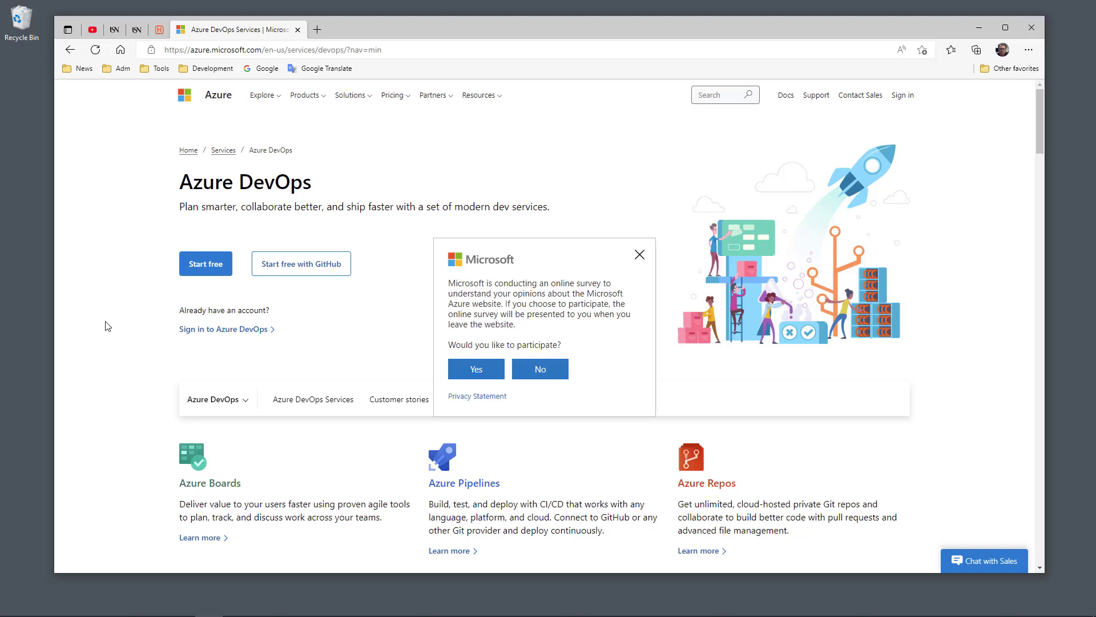
{"action": "left_click", "coordinate": [206, 265]}
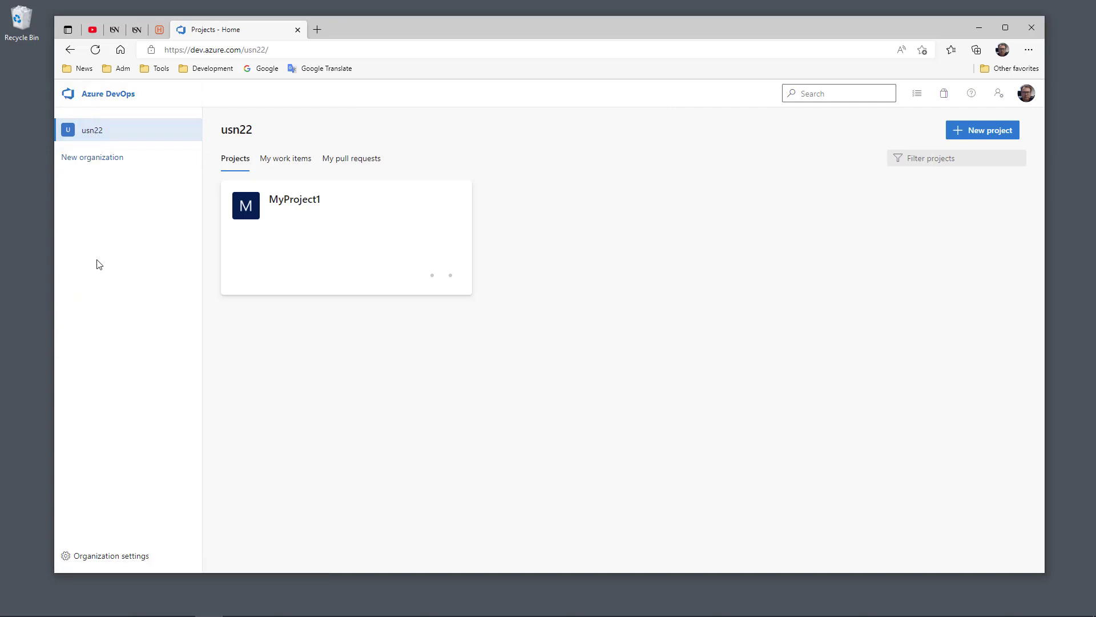
- Try to create a new Azure DevOps organization named xxxx
{"action": "left_click", "coordinate": [94, 165]}
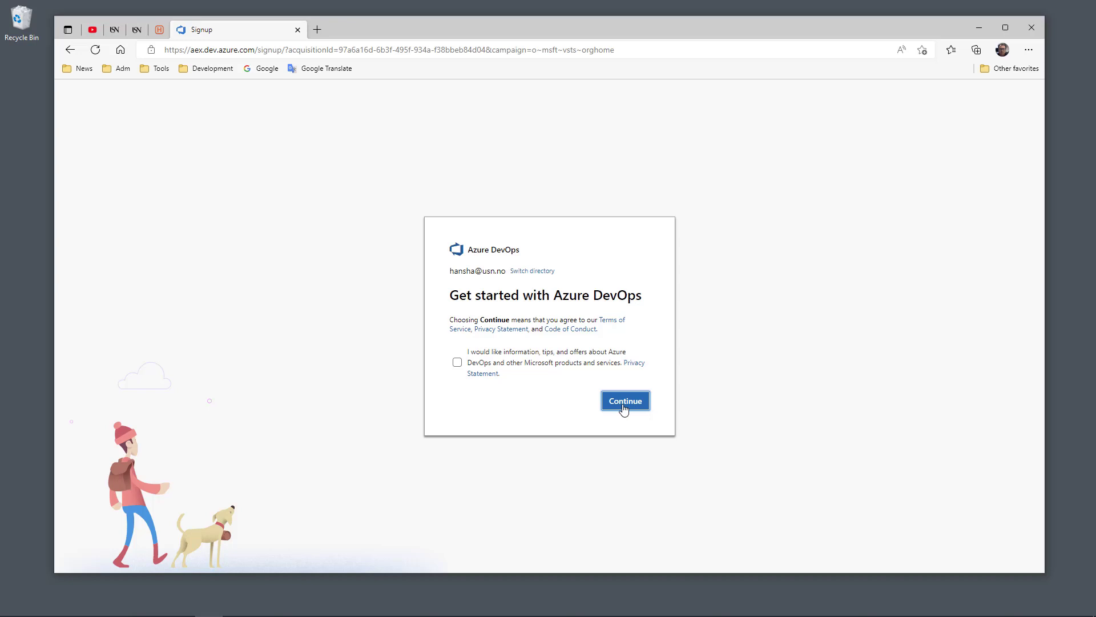
{"action": "left_click", "coordinate": [623, 404]}
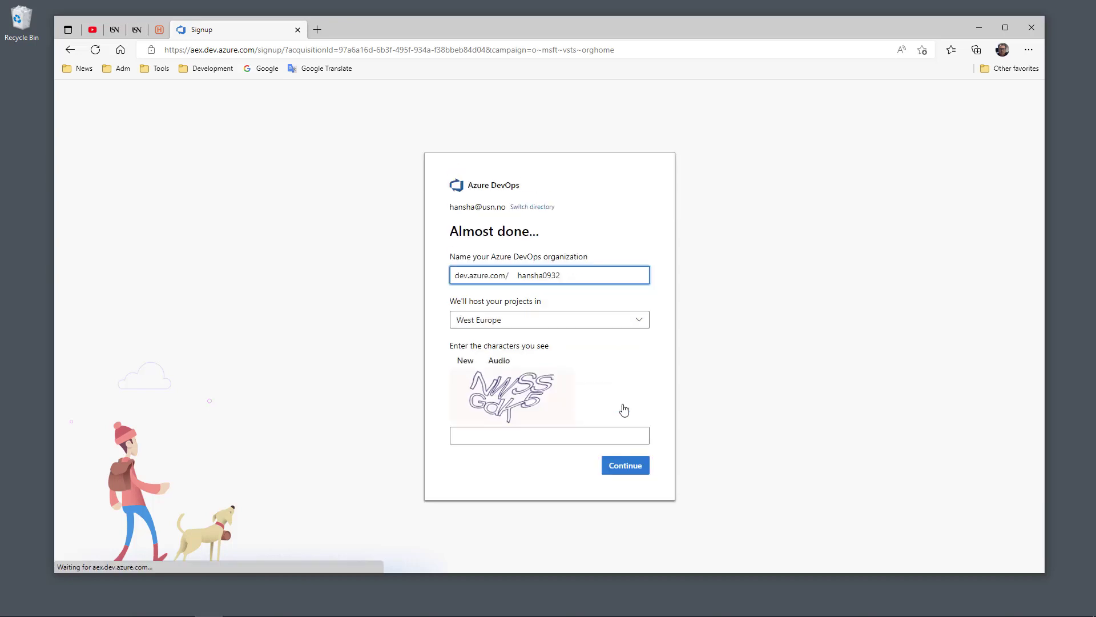
{"action": "double_click", "coordinate": [549, 275]}
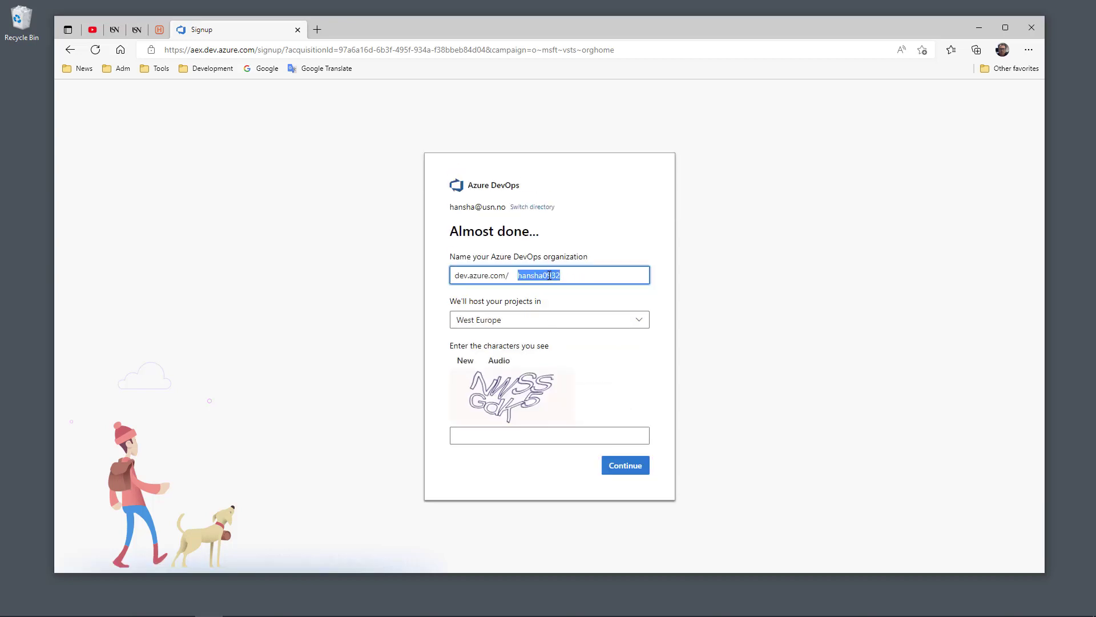
{"action": "key", "text": "BackSpace"}
{"action": "type", "text": "xxxx"}
{"action": "double_click", "coordinate": [460, 263]}
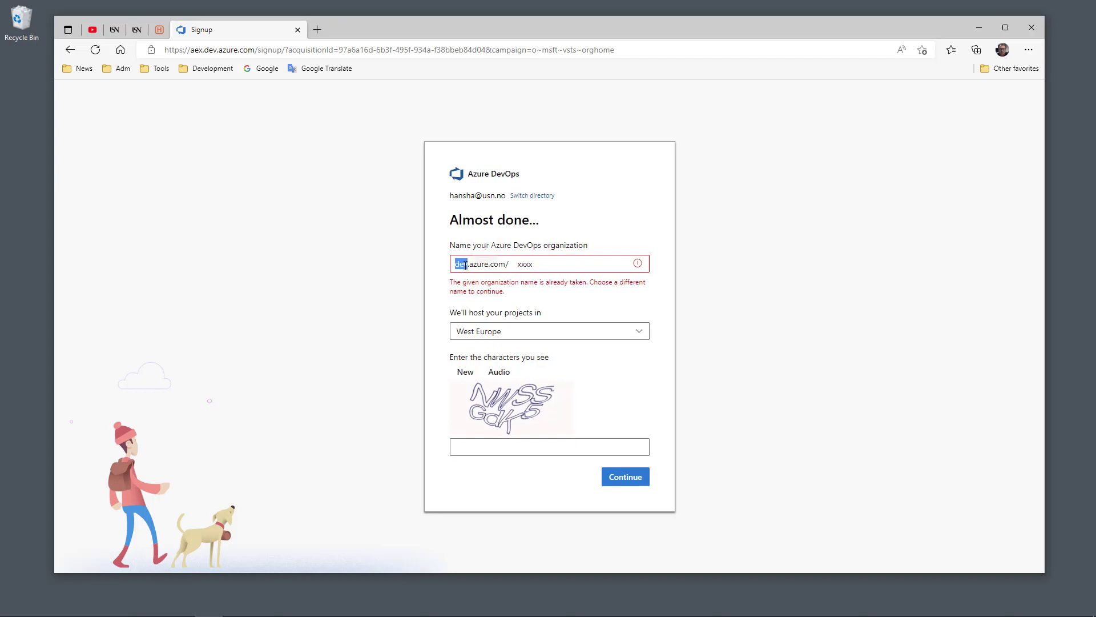
{"action": "double_click", "coordinate": [537, 264]}
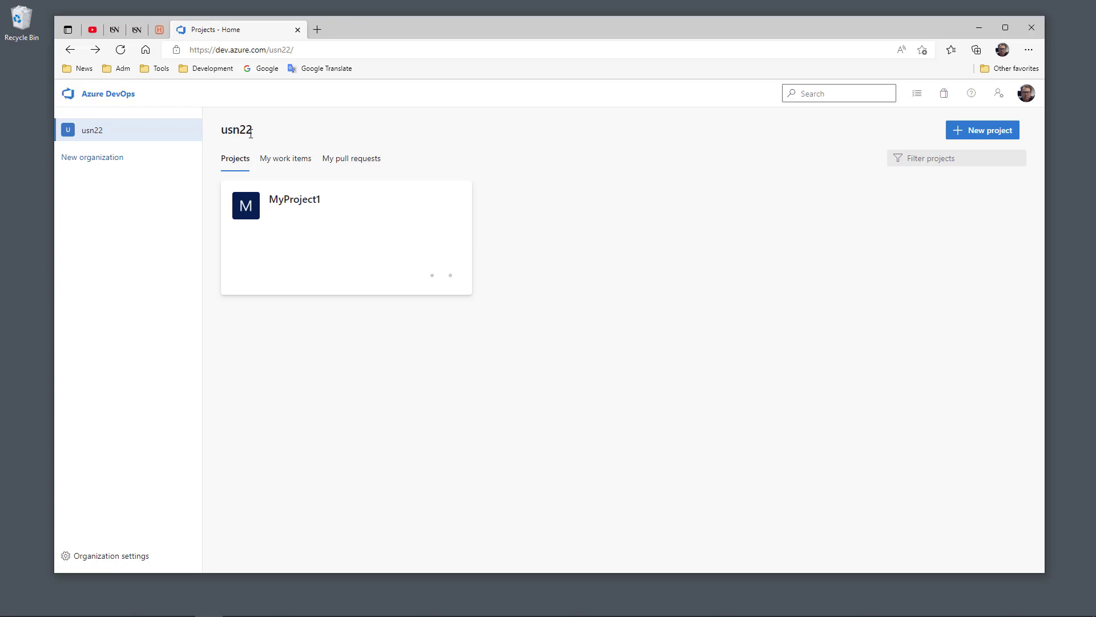
- Start a new project in the usn22 organization and name it MyProject2, leaving the description empty
{"action": "left_click", "coordinate": [990, 133]}
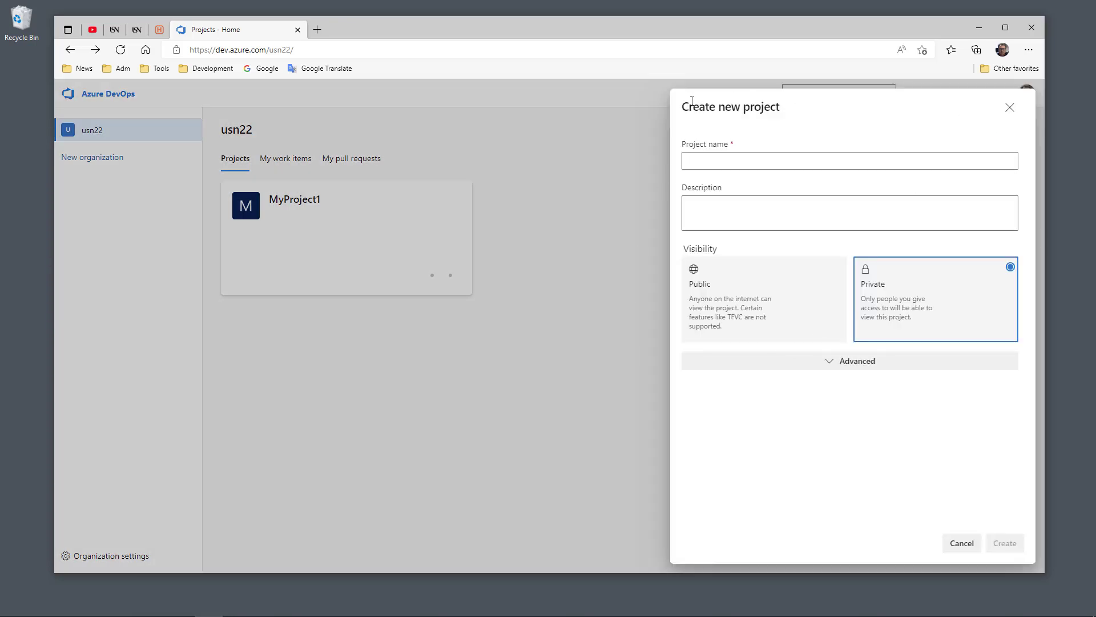
{"action": "left_click", "coordinate": [759, 156]}
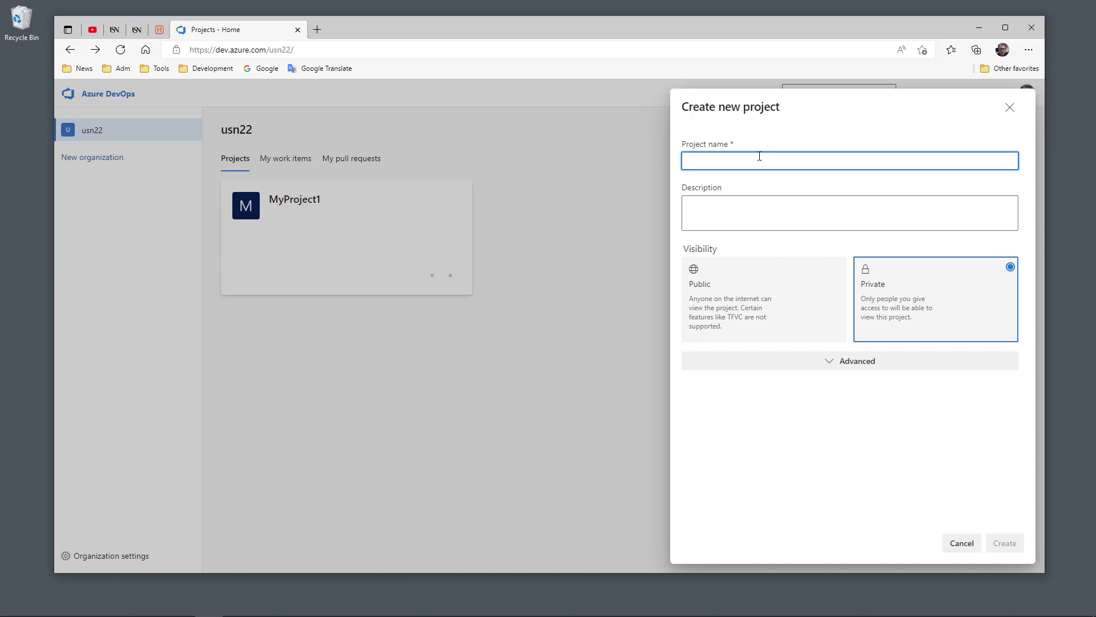
{"action": "type", "text": "MyPro"}
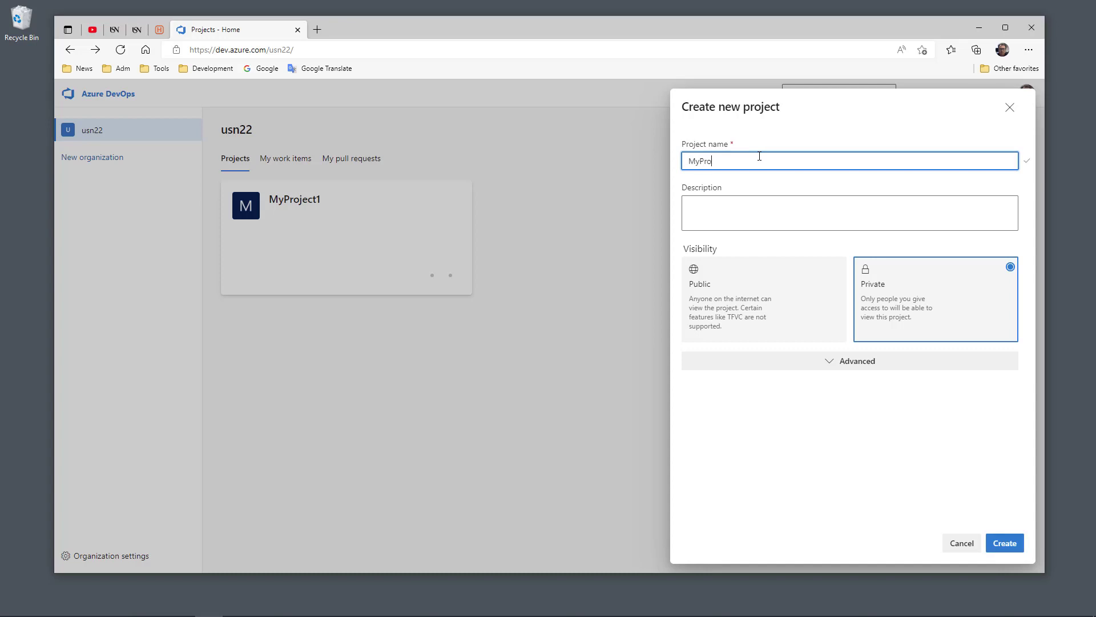
{"action": "type", "text": "ject2"}
{"action": "double_click", "coordinate": [723, 162]}
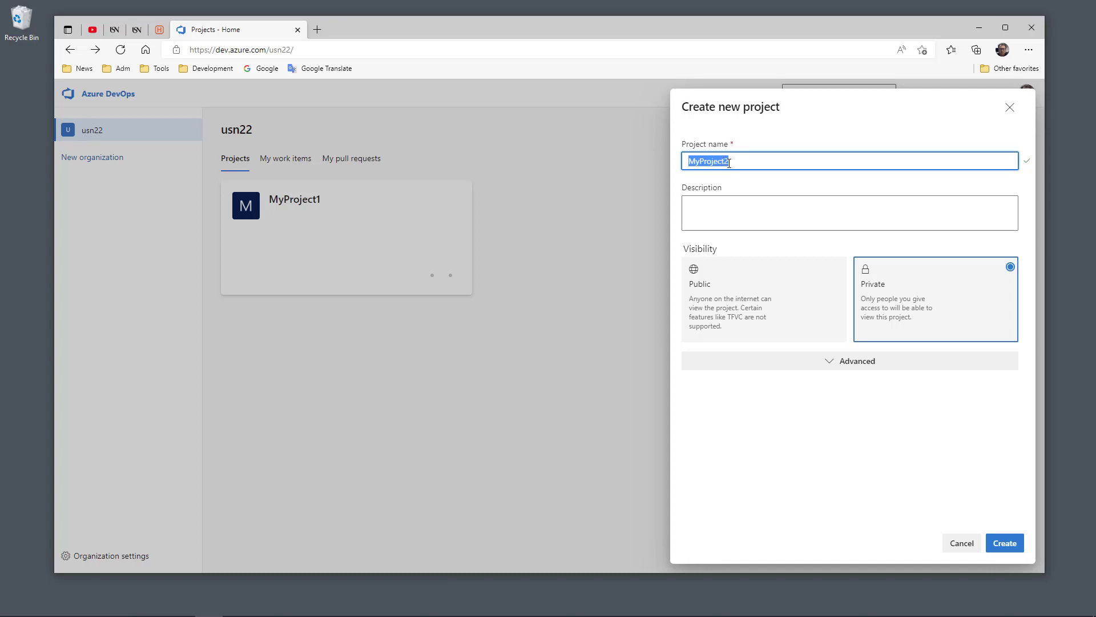
{"action": "left_click", "coordinate": [741, 212]}
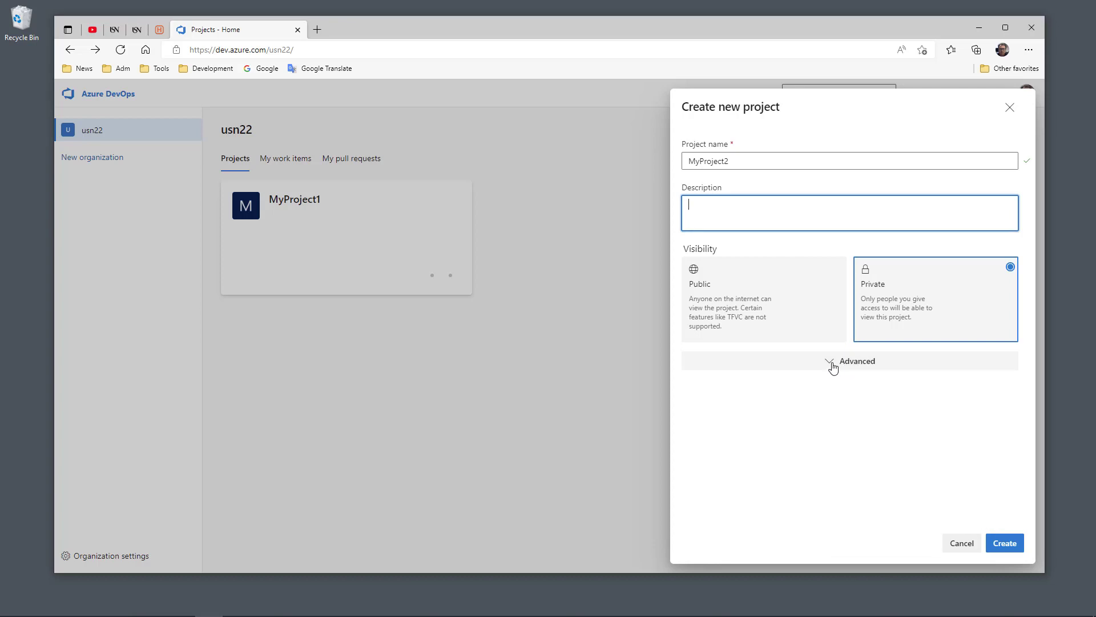
- Set version control to Team Foundation Version Control and the work item process to Scrum, and create the project
{"action": "left_click", "coordinate": [864, 366]}
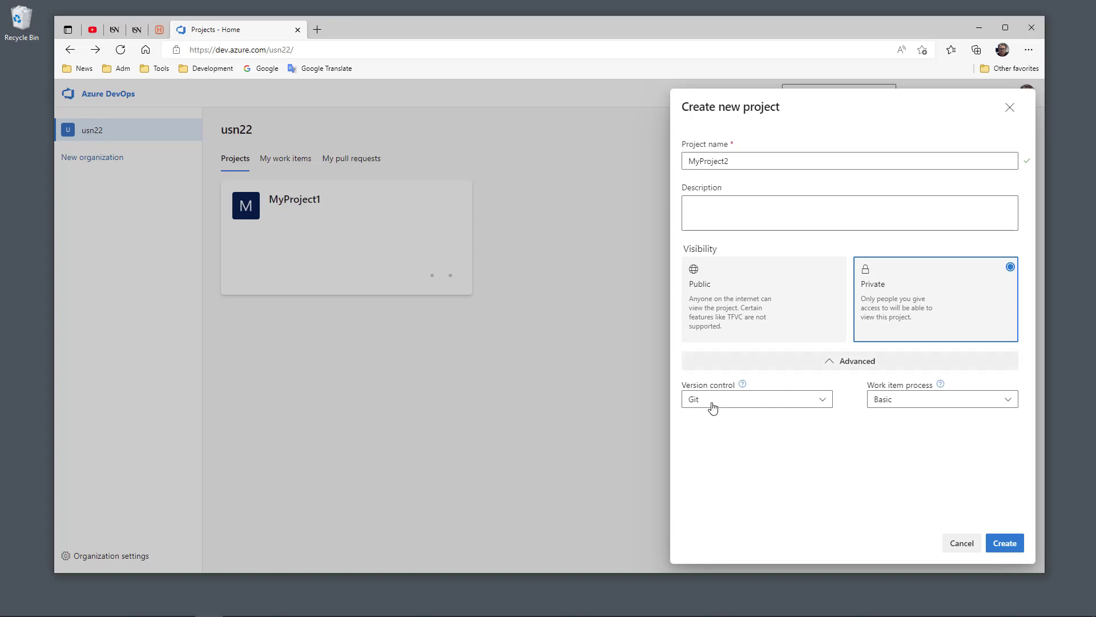
{"action": "left_click", "coordinate": [825, 402]}
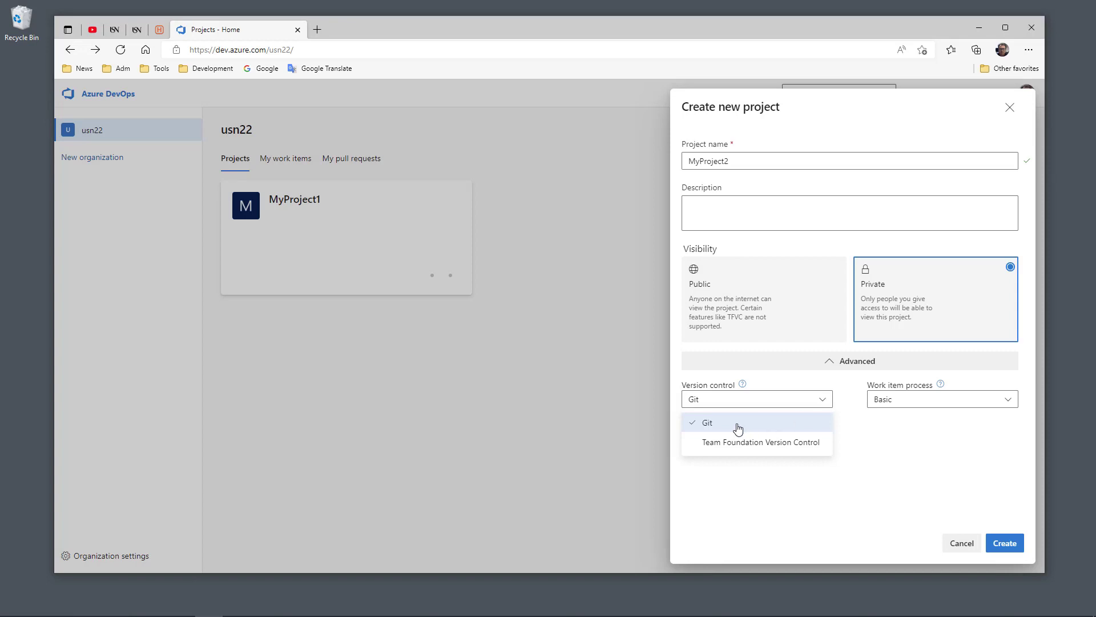
{"action": "left_click", "coordinate": [764, 446]}
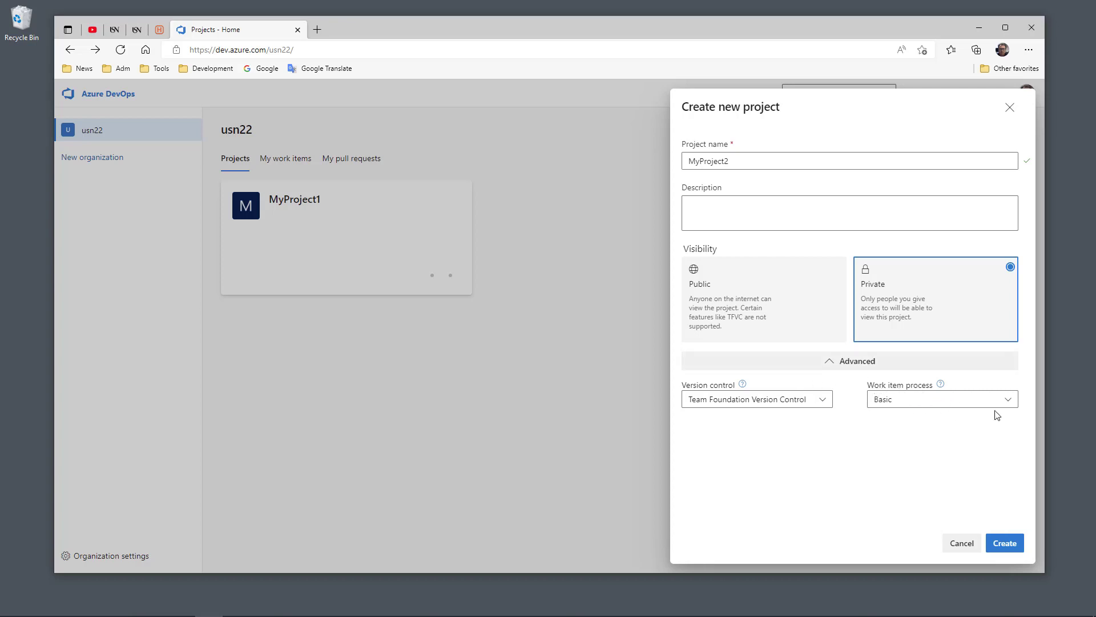
{"action": "left_click", "coordinate": [1016, 403]}
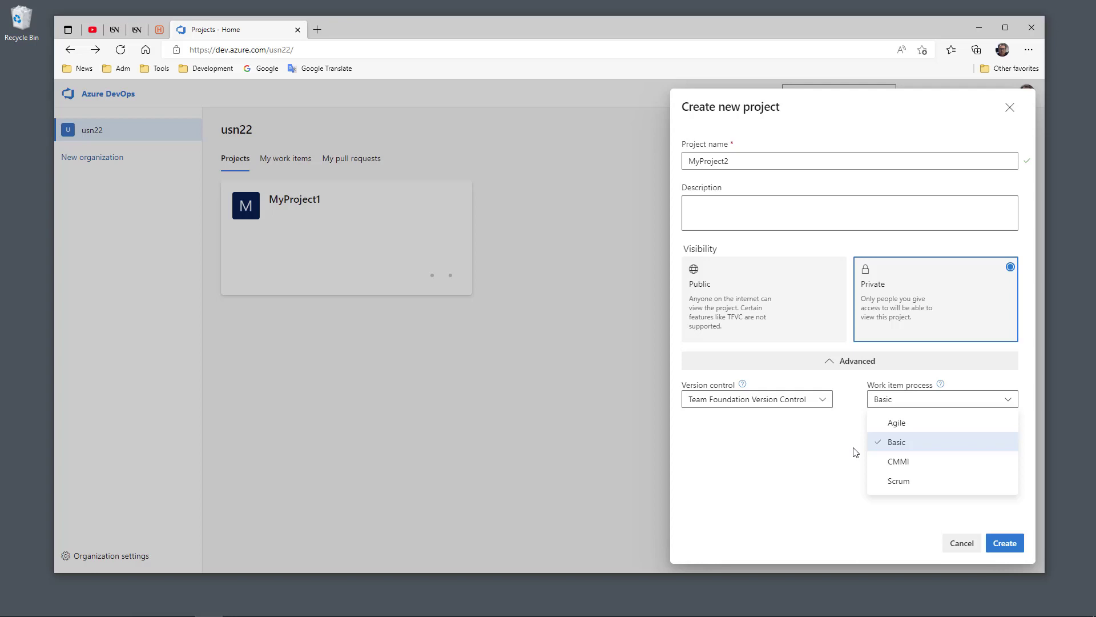
{"action": "left_click", "coordinate": [902, 483]}
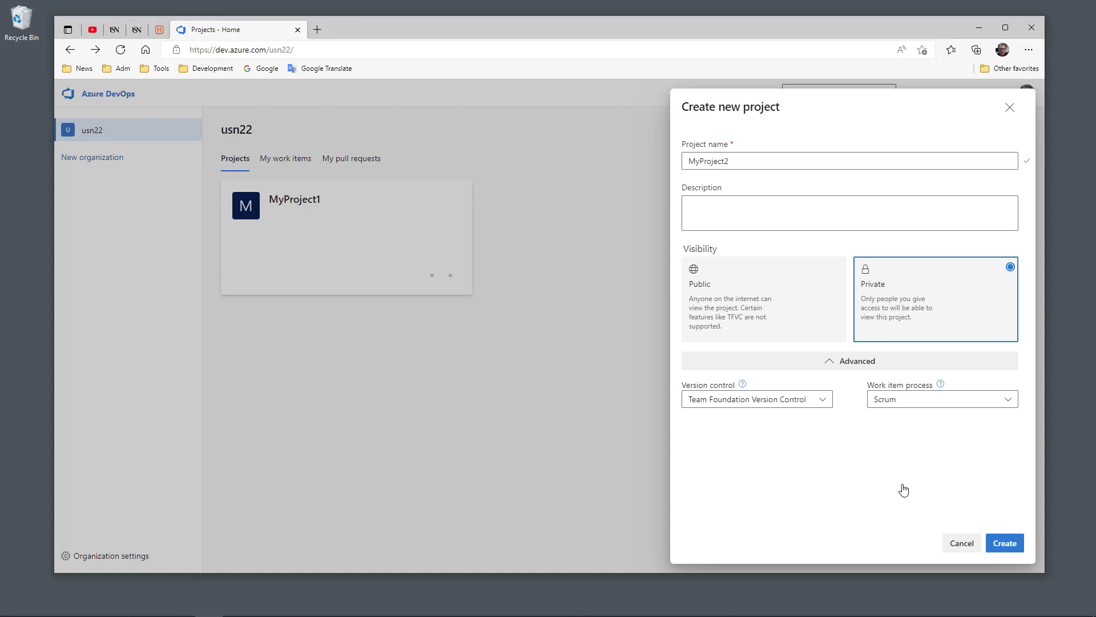
{"action": "double_click", "coordinate": [756, 161]}
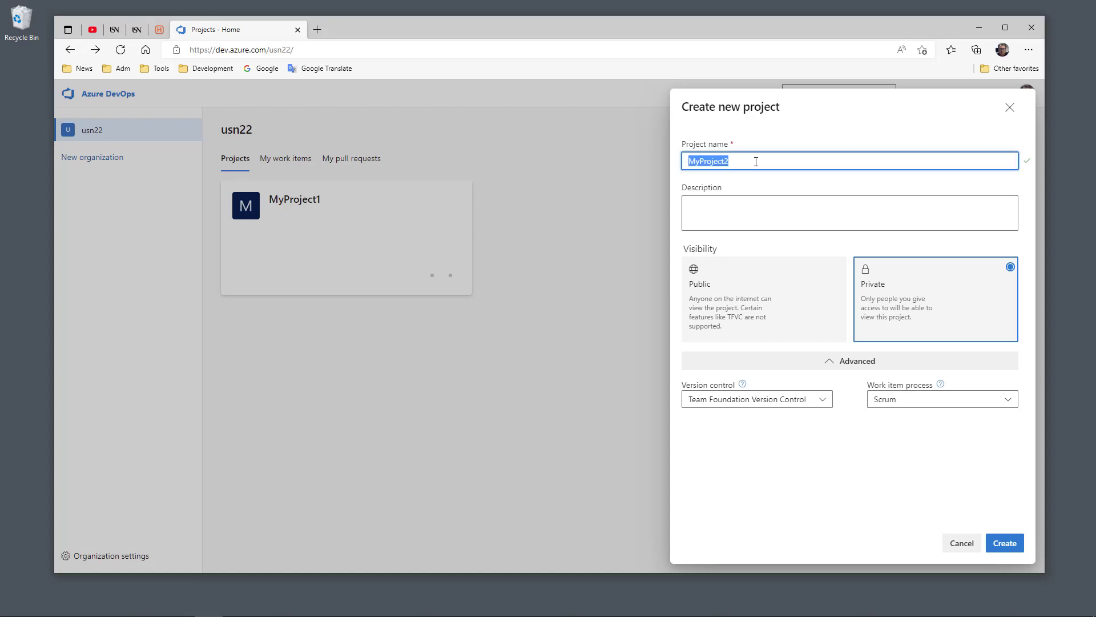
{"action": "left_click", "coordinate": [737, 222]}
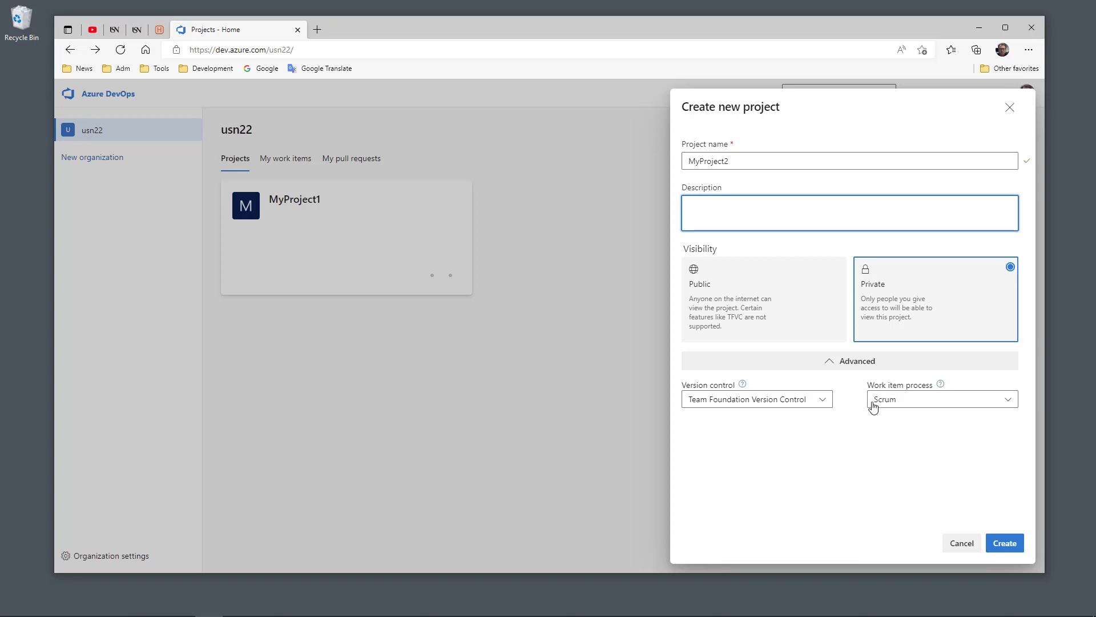
{"action": "left_click", "coordinate": [1007, 548]}
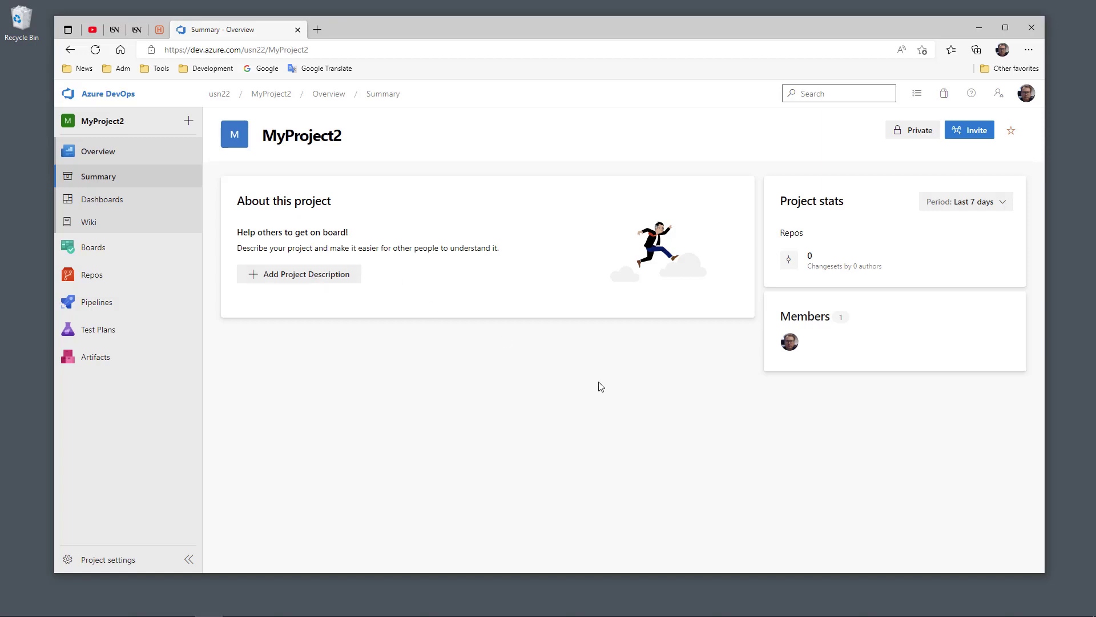
- Start inviting members to MyProject2 and cancel the invitation without adding anyone
{"action": "left_click", "coordinate": [973, 131]}
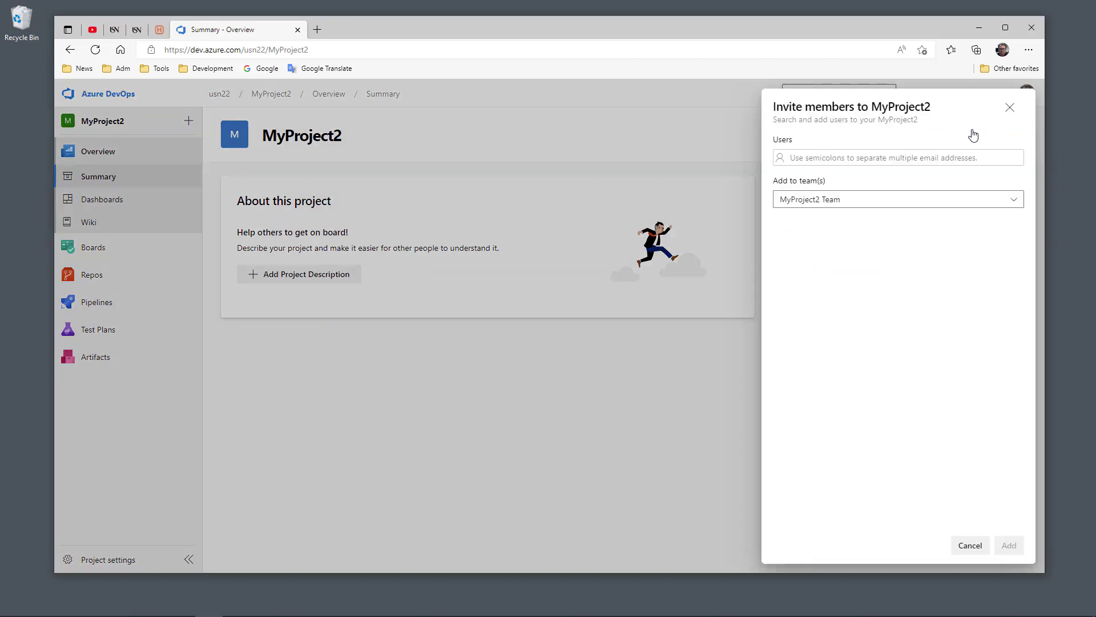
{"action": "left_click", "coordinate": [850, 156]}
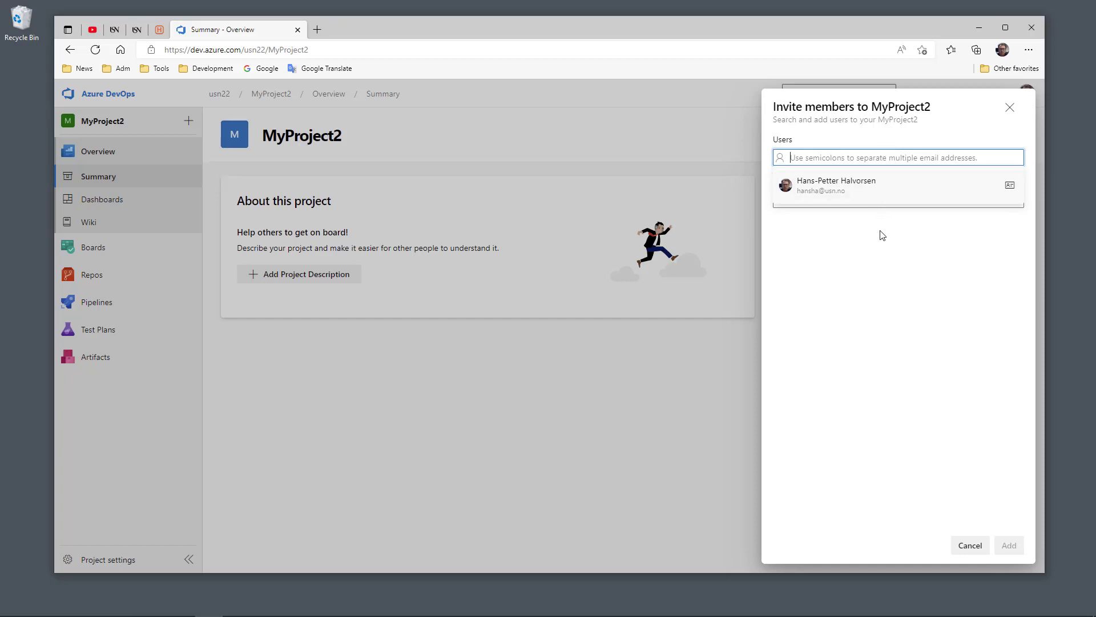
{"action": "left_click", "coordinate": [898, 335]}
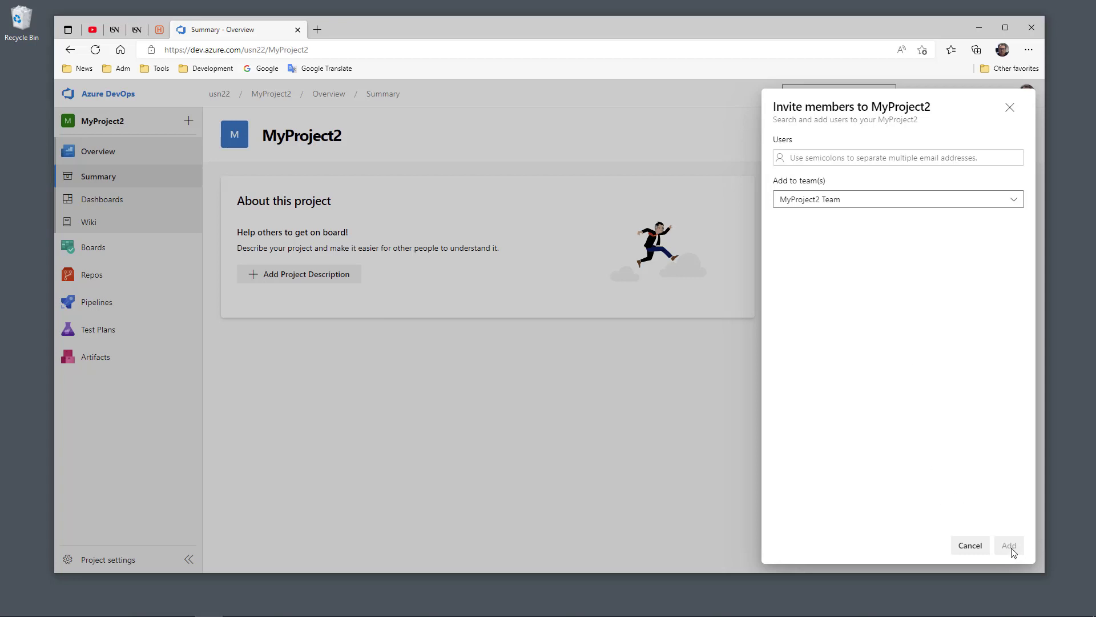
{"action": "left_click", "coordinate": [970, 545]}
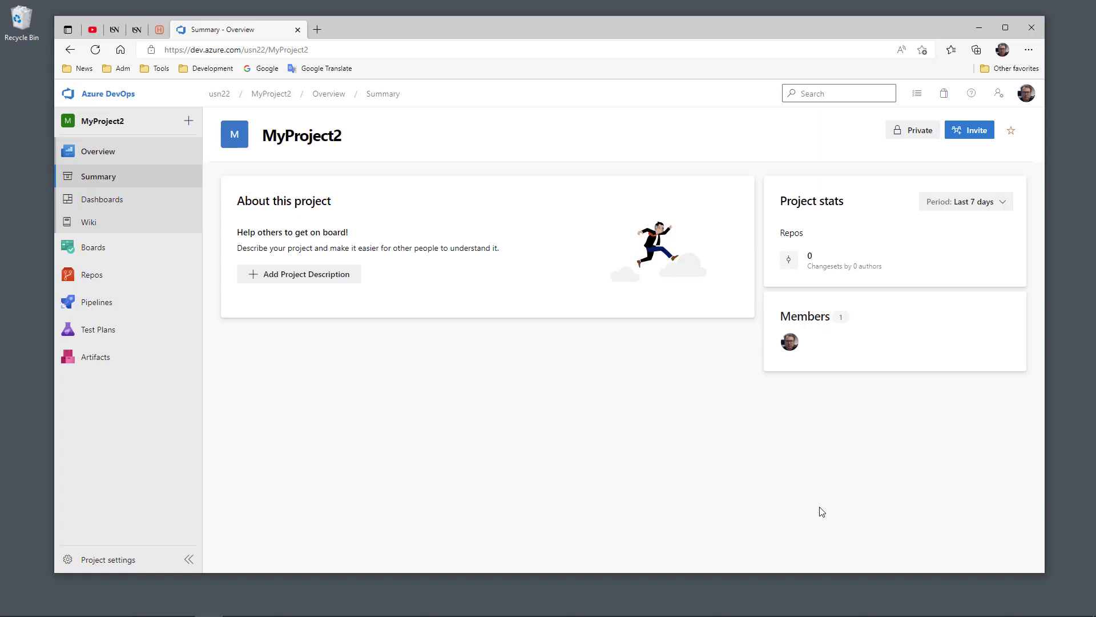
- Open the settings of MyProject2 and examine its name, description and visibility options
{"action": "left_click", "coordinate": [106, 560]}
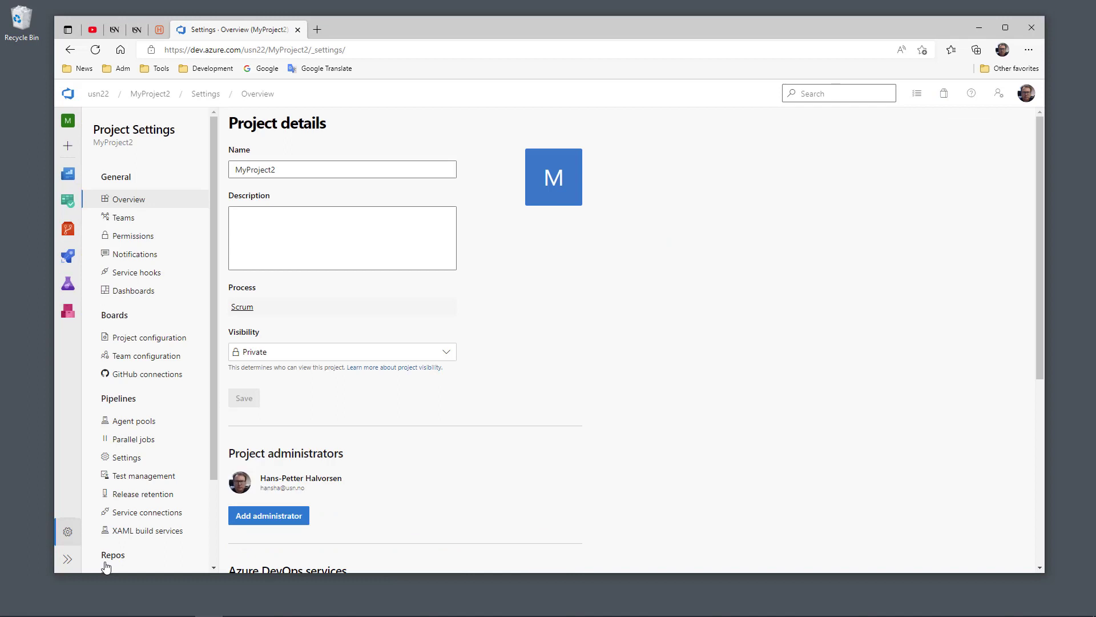
{"action": "double_click", "coordinate": [296, 171]}
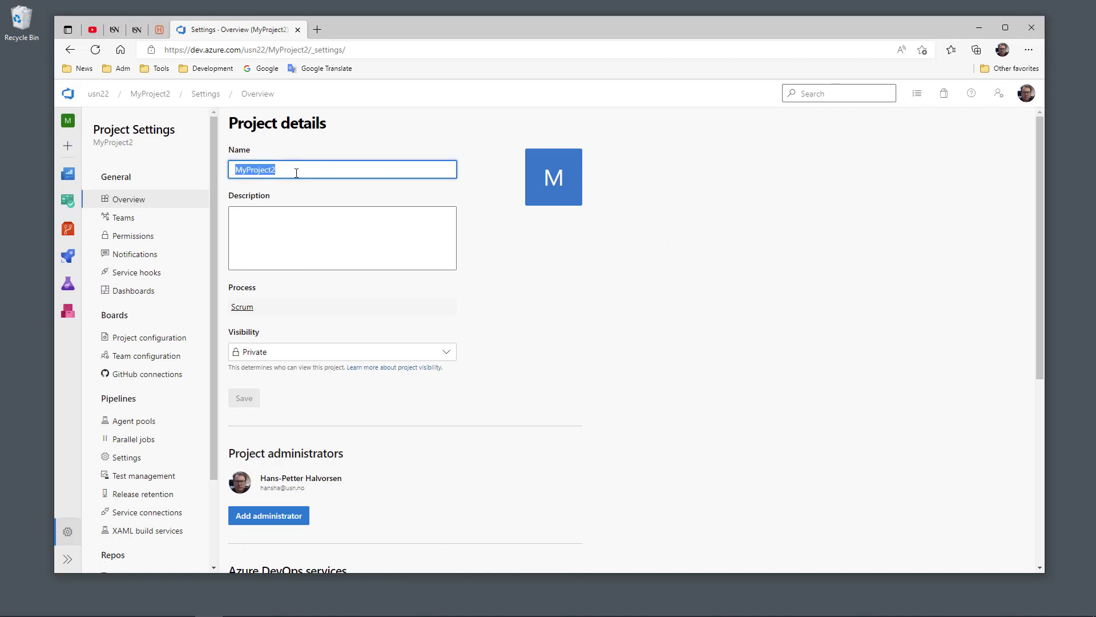
{"action": "left_click", "coordinate": [343, 217]}
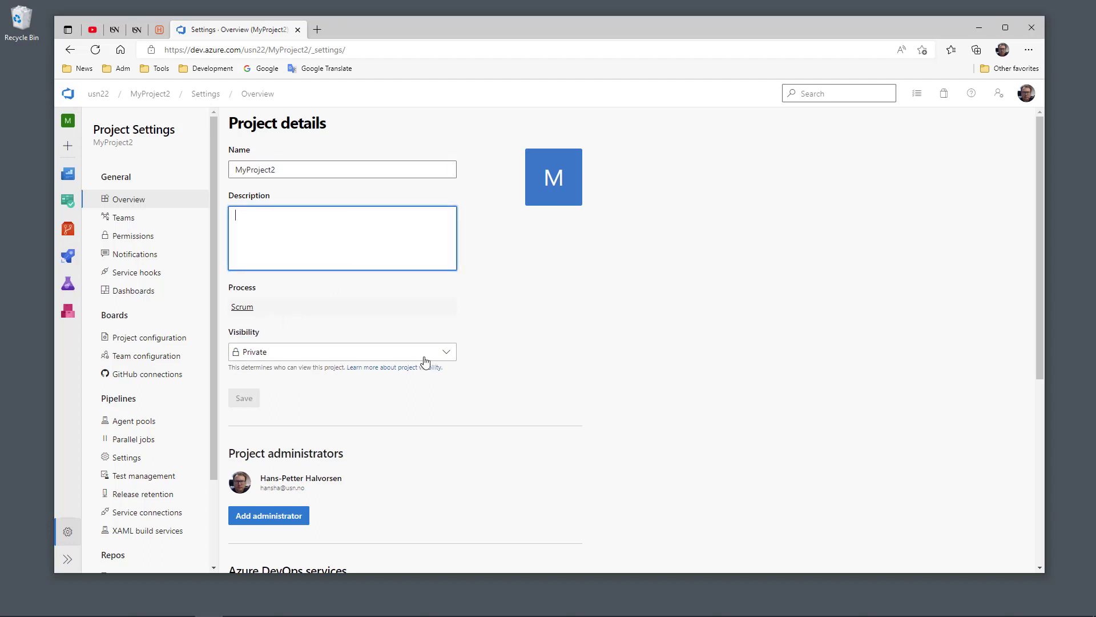
{"action": "scroll", "coordinate": [328, 287], "scroll_direction": "down", "scroll_amount": 3}
{"action": "left_click", "coordinate": [289, 172]}
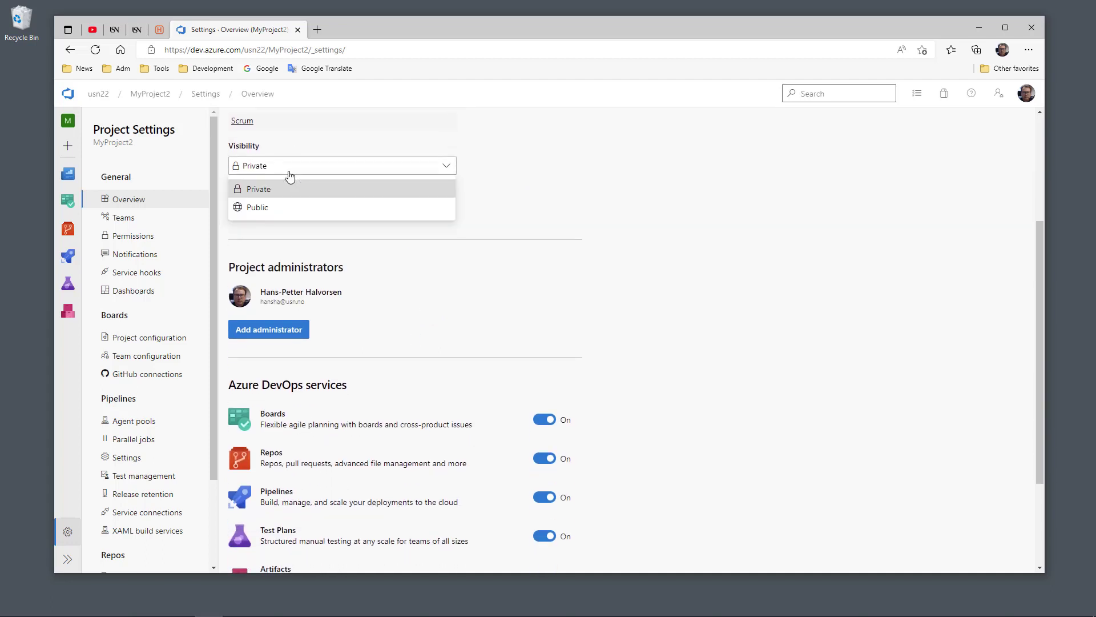
{"action": "left_click", "coordinate": [541, 185]}
- Turn off the Test Plans, Pipelines and Artifacts services for MyProject2, confirming each removal
{"action": "scroll", "coordinate": [577, 242], "scroll_direction": "down", "scroll_amount": 3}
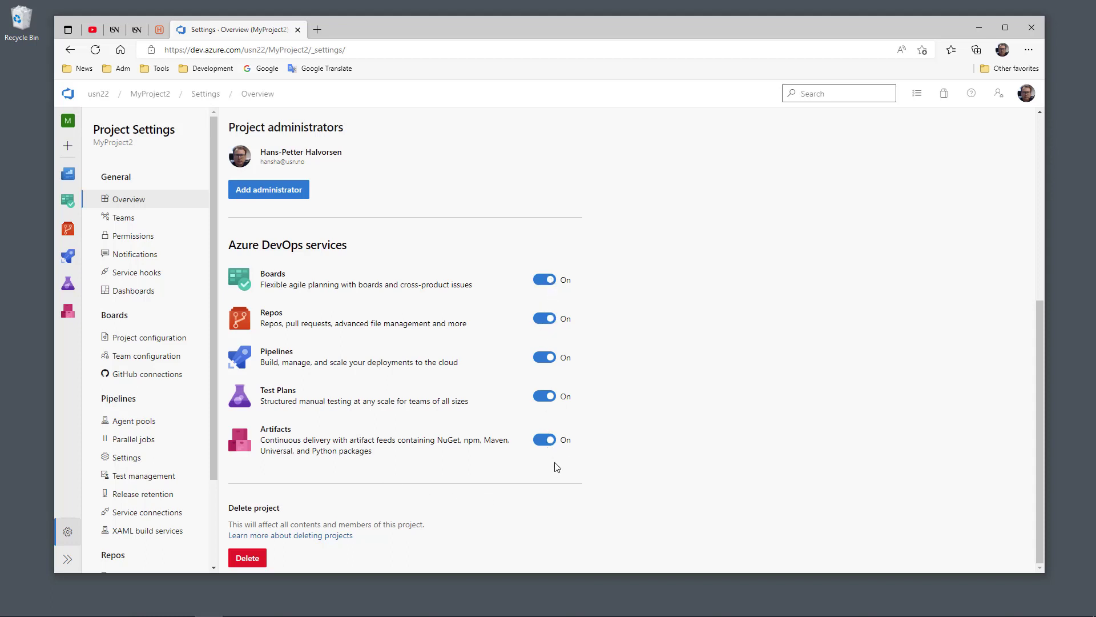
{"action": "left_click", "coordinate": [551, 396]}
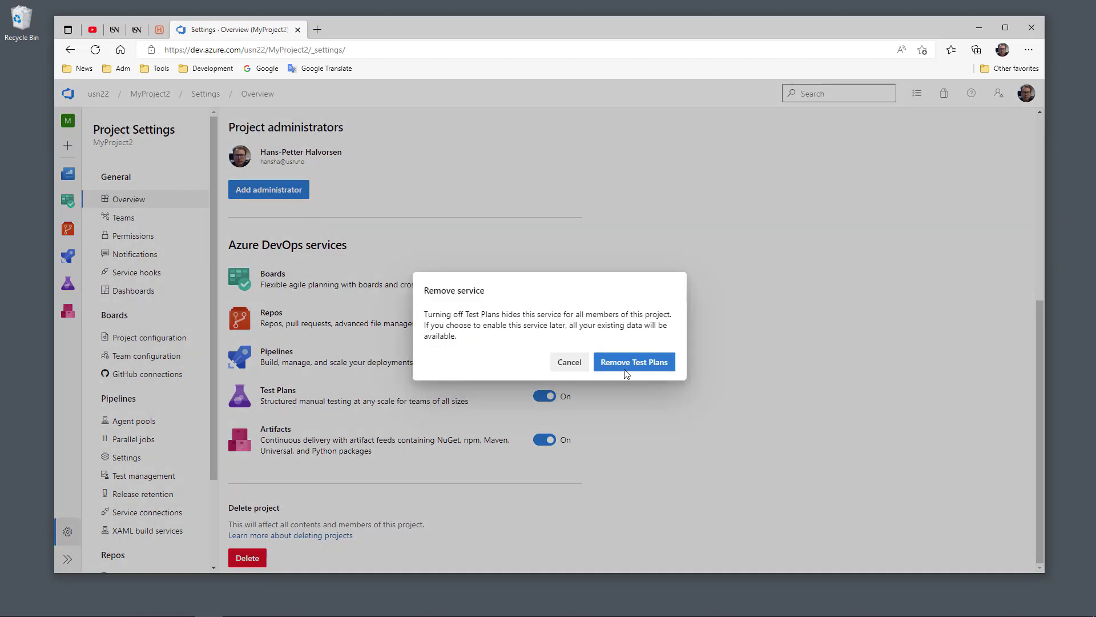
{"action": "left_click", "coordinate": [638, 364]}
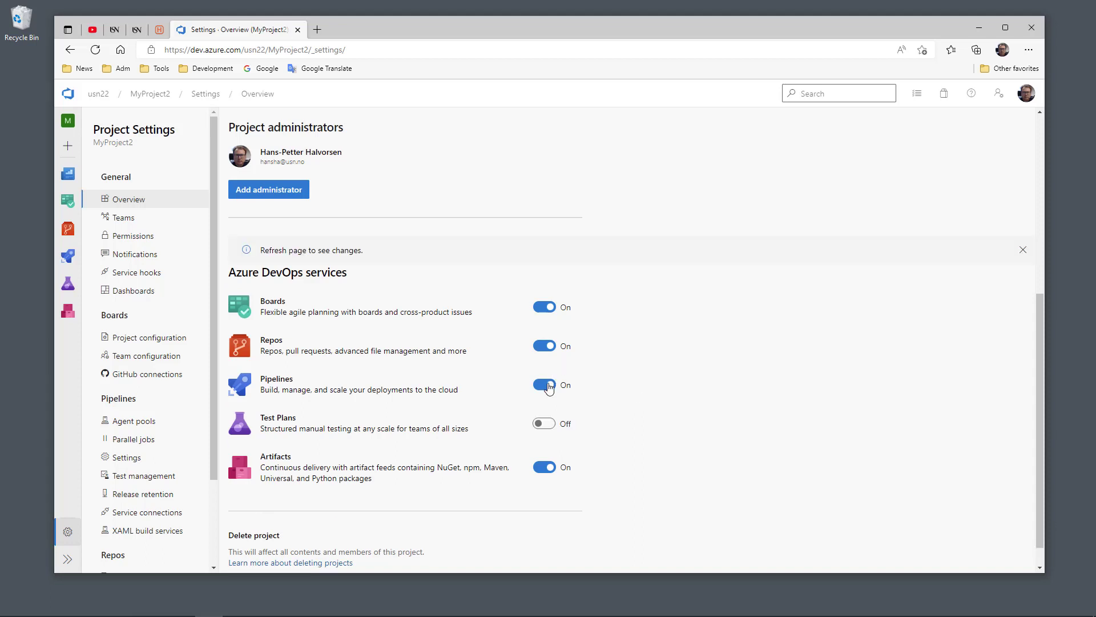
{"action": "left_click", "coordinate": [553, 386]}
{"action": "left_click", "coordinate": [636, 362]}
{"action": "left_click", "coordinate": [551, 467]}
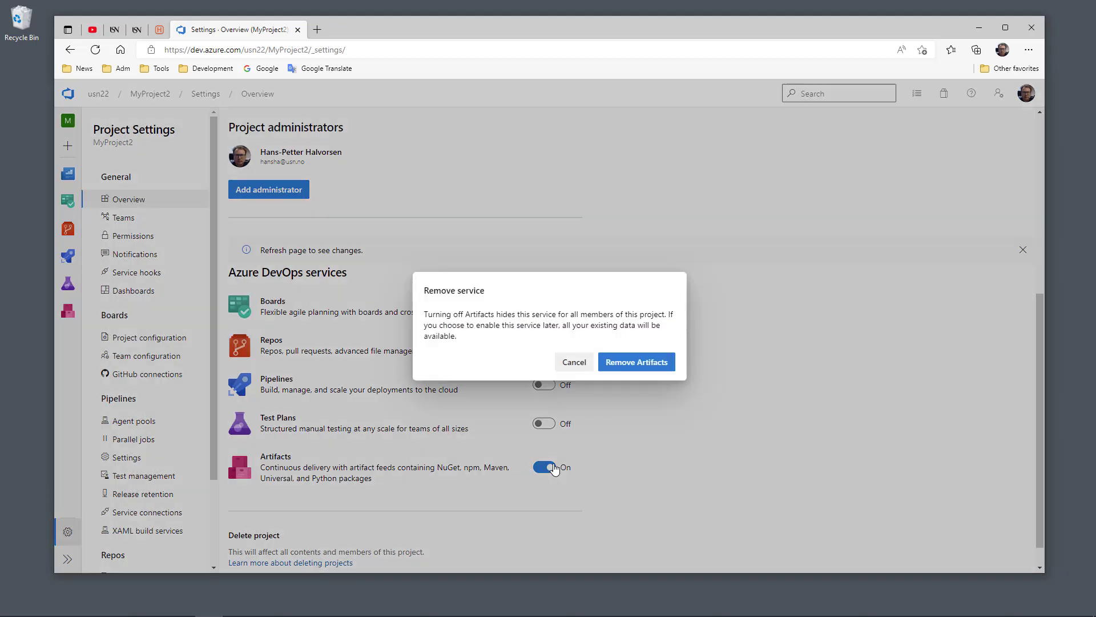
{"action": "left_click", "coordinate": [637, 368]}
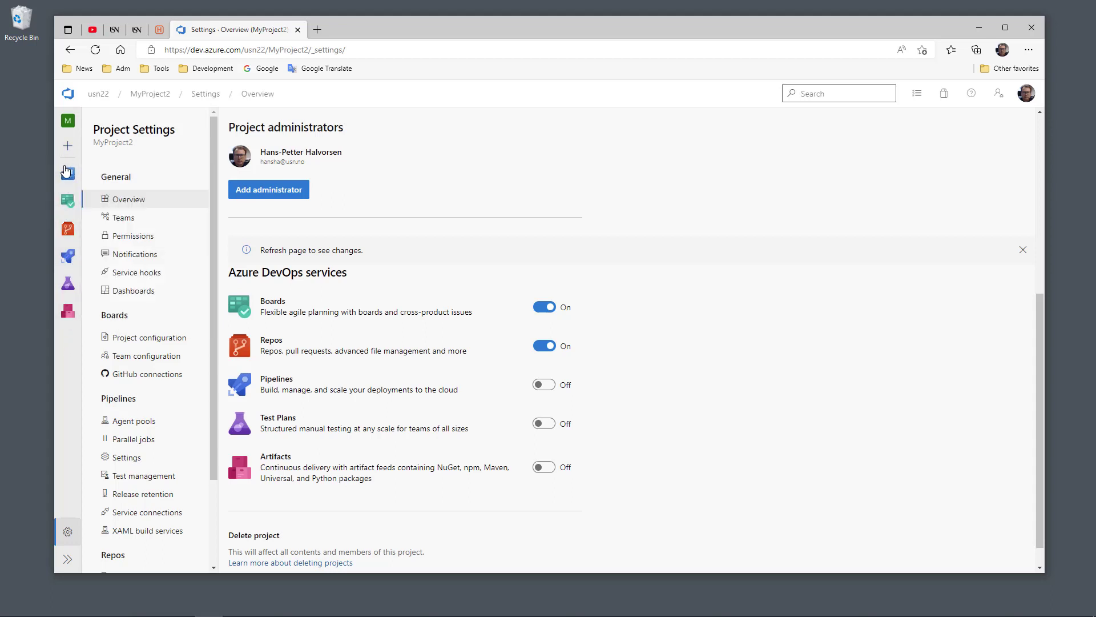
{"action": "mouse_move", "coordinate": [62, 211]}
{"action": "scroll", "coordinate": [677, 358], "scroll_direction": "down", "scroll_amount": 1}
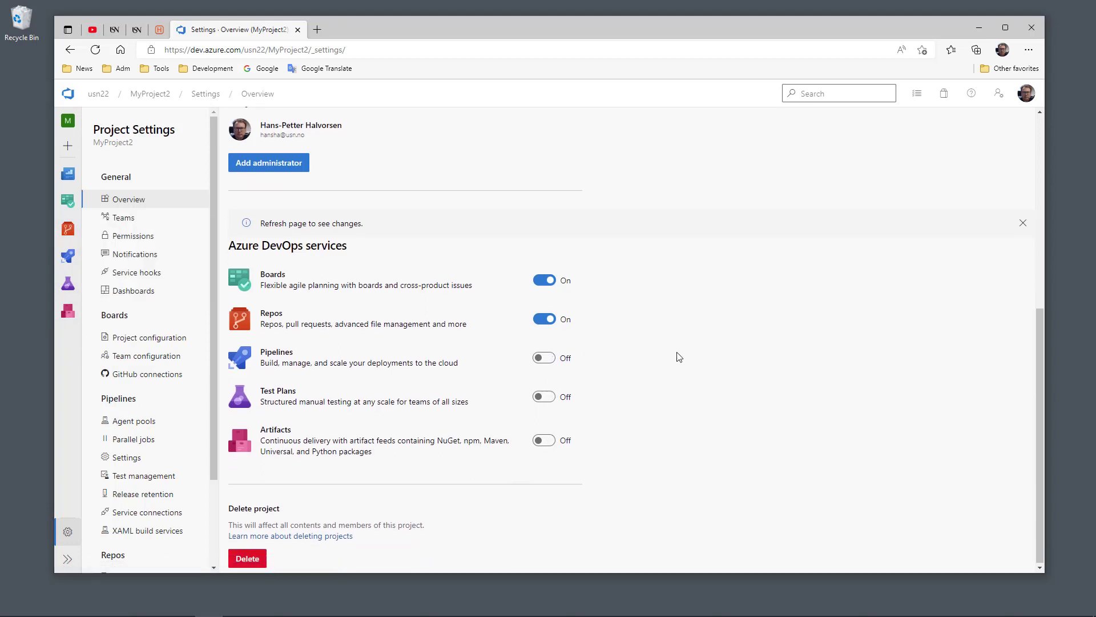
{"action": "scroll", "coordinate": [661, 366], "scroll_direction": "up", "scroll_amount": 6}
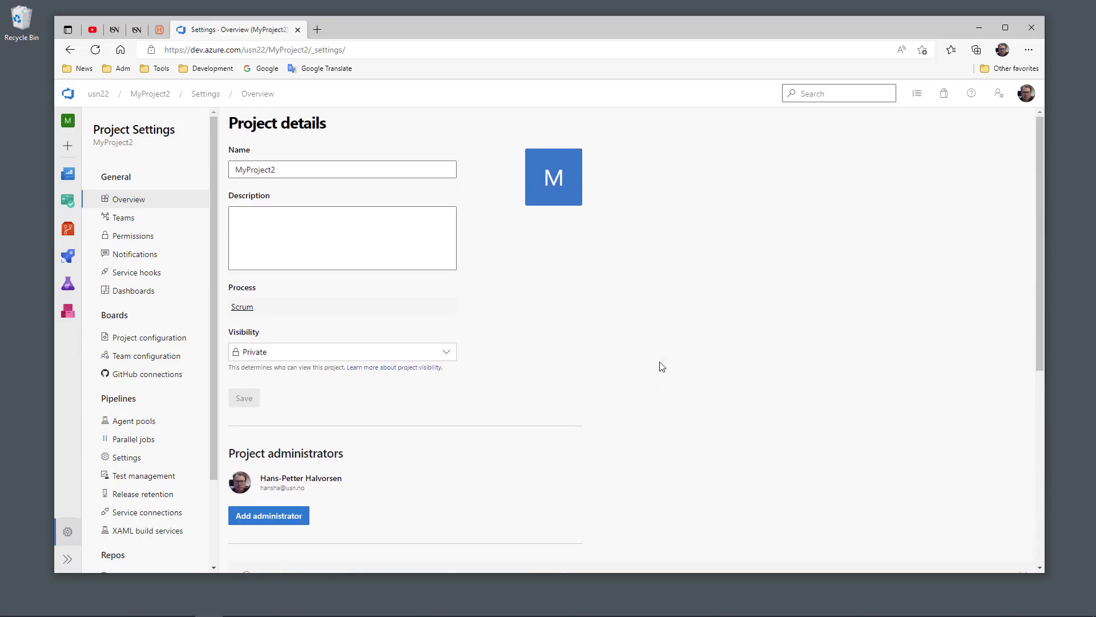
- Check which services are enabled in the project settings, and return to the MyProject2 summary page
{"action": "scroll", "coordinate": [659, 366], "scroll_direction": "down", "scroll_amount": 6}
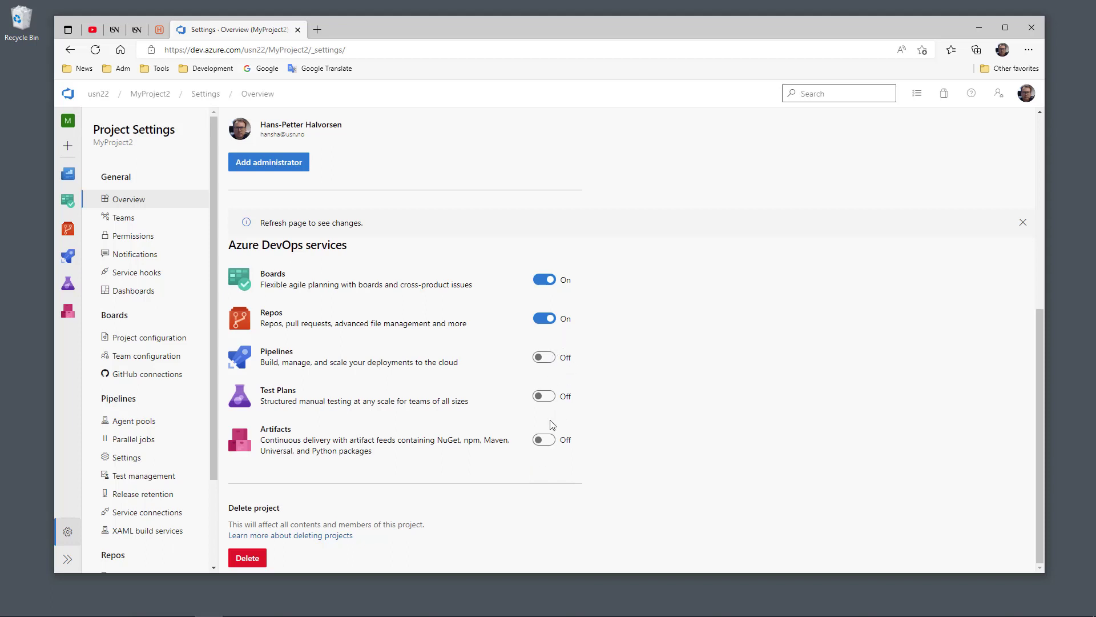
{"action": "left_click", "coordinate": [150, 103]}
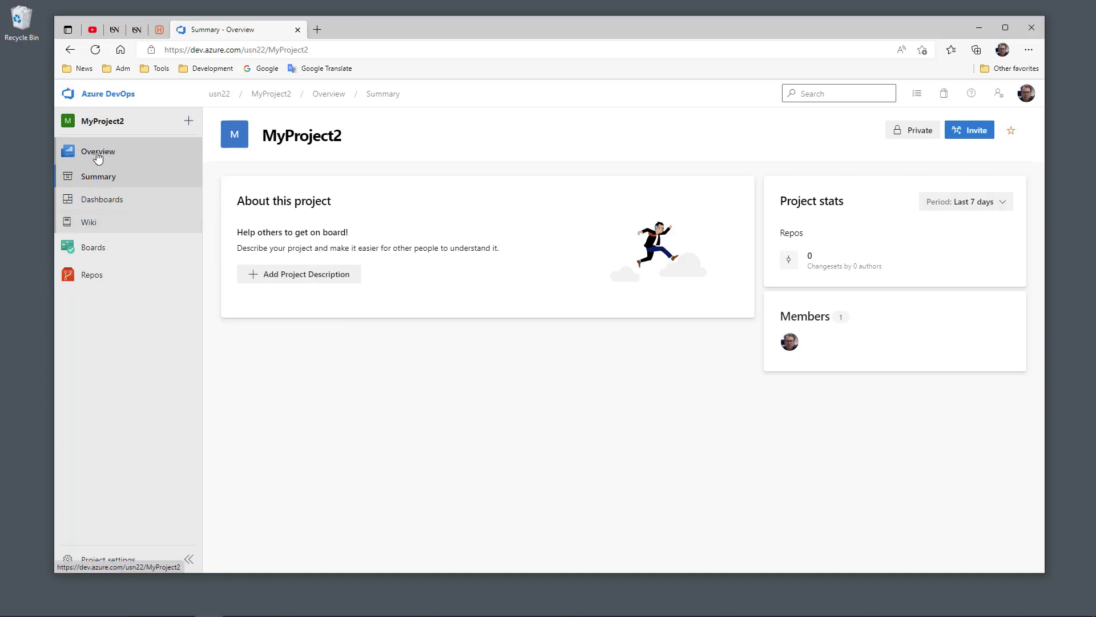
{"action": "mouse_move", "coordinate": [101, 256]}
{"action": "mouse_move", "coordinate": [105, 284]}
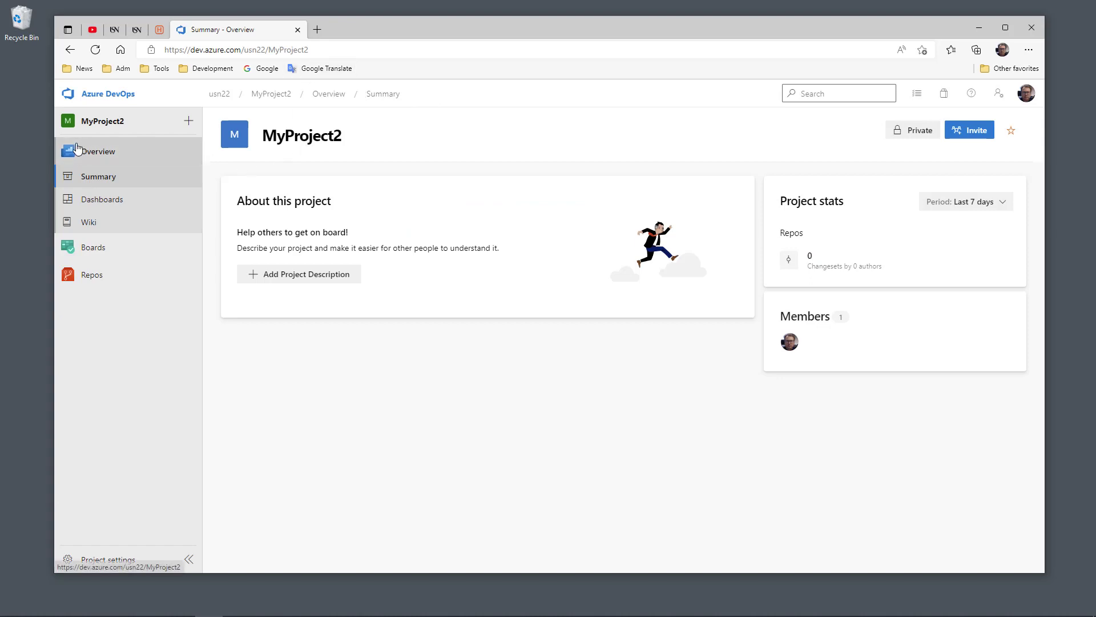
- Open the MyProject2 Team backlog and add the product backlog item "Send Patient Data to Doctor"
{"action": "left_click", "coordinate": [93, 251]}
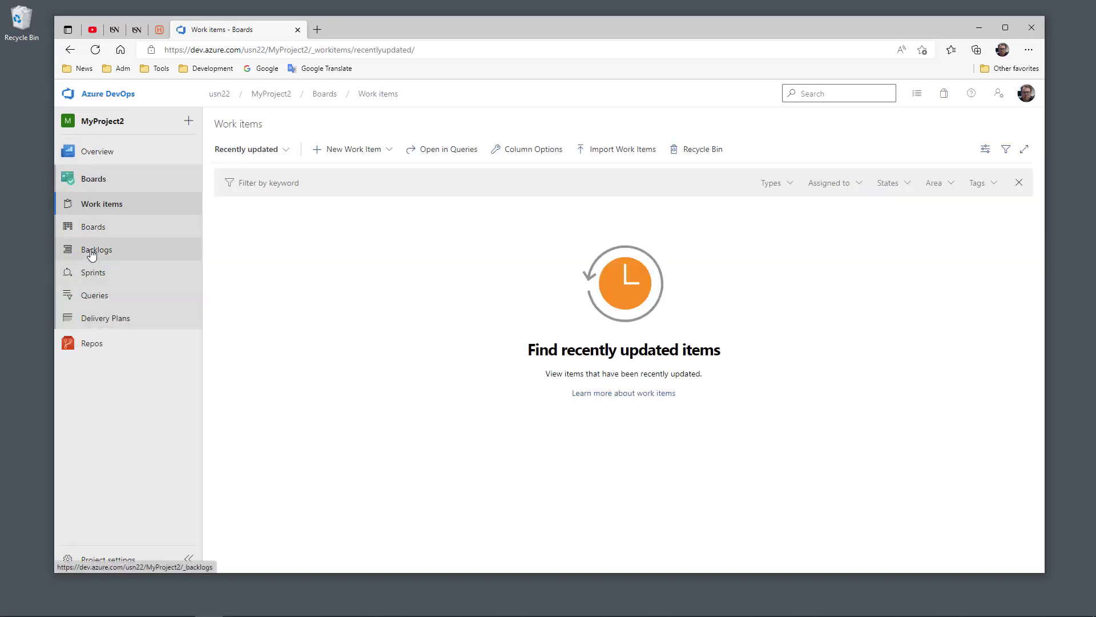
{"action": "left_click", "coordinate": [91, 253]}
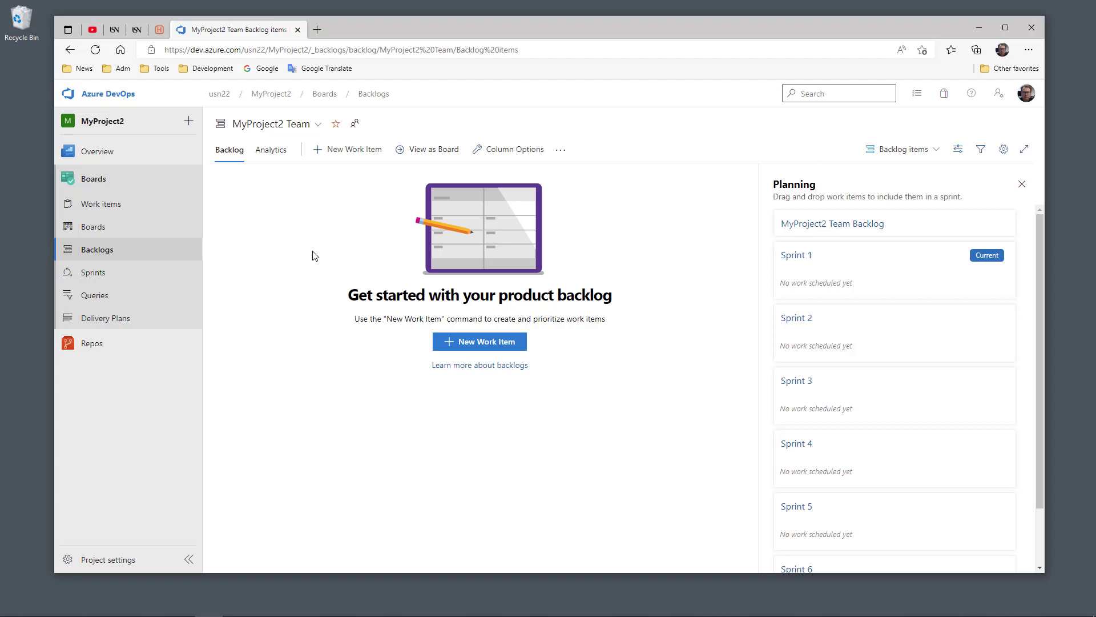
{"action": "left_click", "coordinate": [346, 158]}
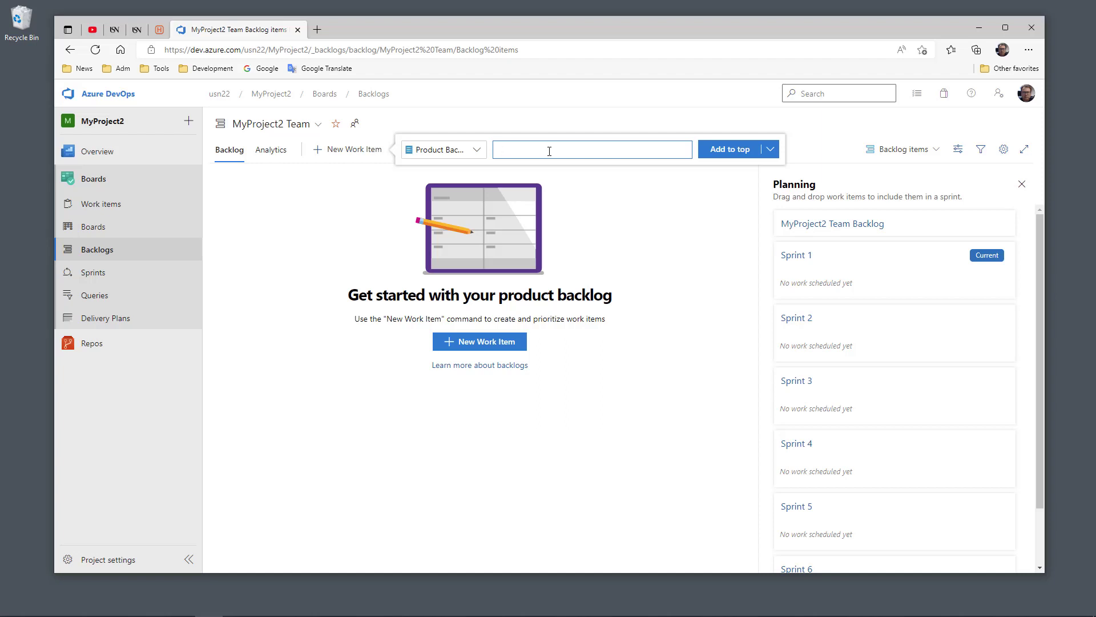
{"action": "type", "text": "Send Patient Pata to Doctor"}
{"action": "key", "text": "Return"}
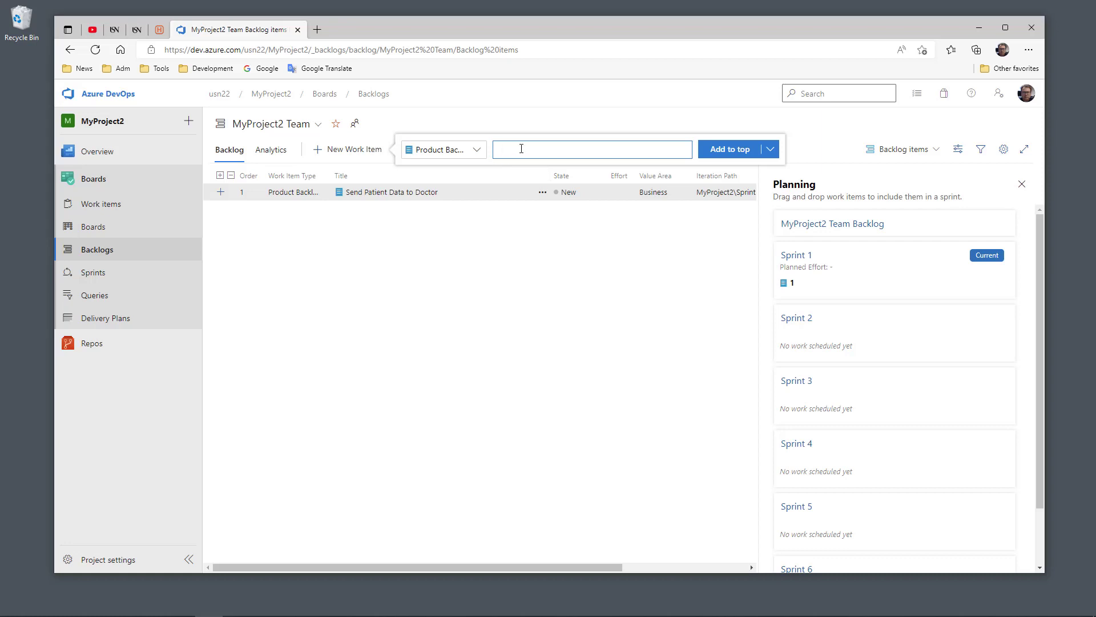
- Add the backlog items "Search for Patient Data" and "Show Patient Information", and move "Send Patient Data to Doctor" to second place
{"action": "type", "text": "Search for Patient Data"}
{"action": "left_click", "coordinate": [707, 156]}
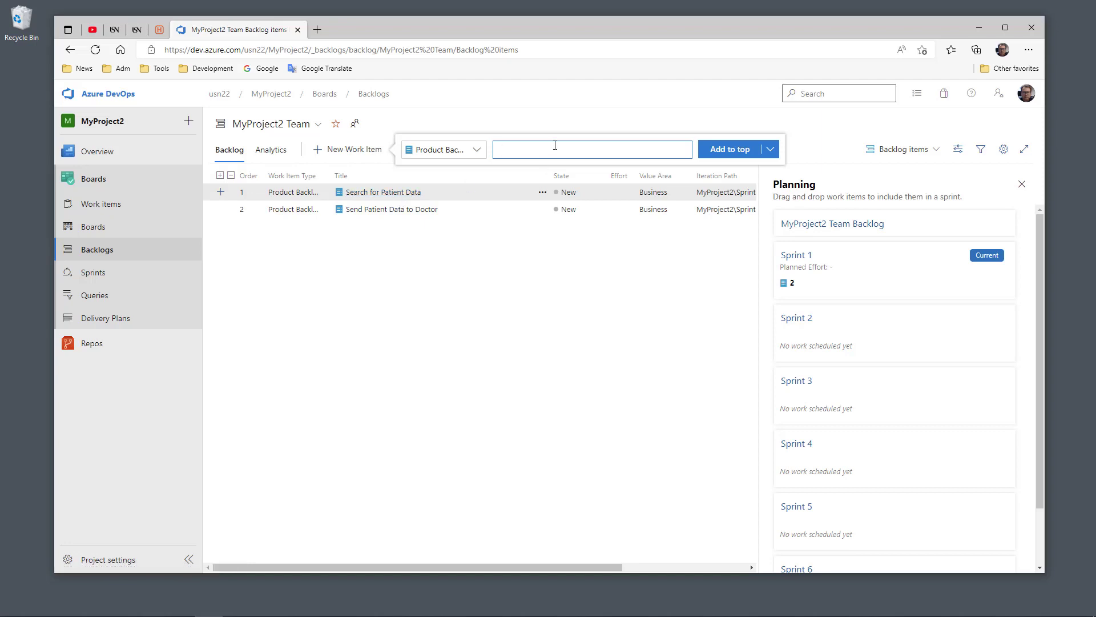
{"action": "type", "text": "Show Patient Information"}
{"action": "key", "text": "Return"}
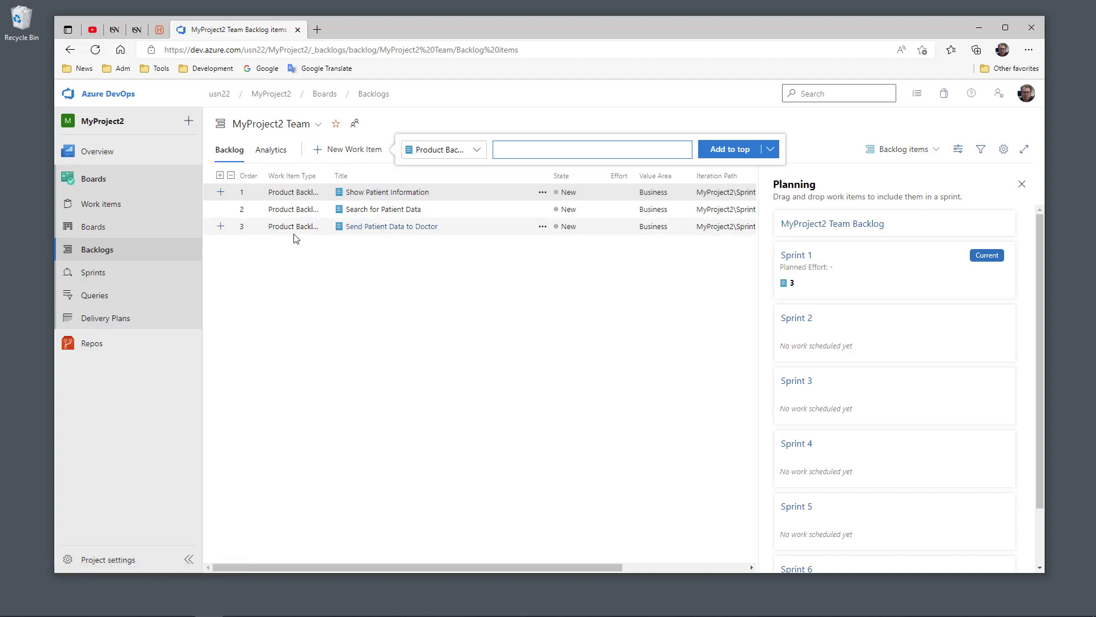
{"action": "left_click_drag", "start_coordinate": [295, 232], "coordinate": [289, 200]}
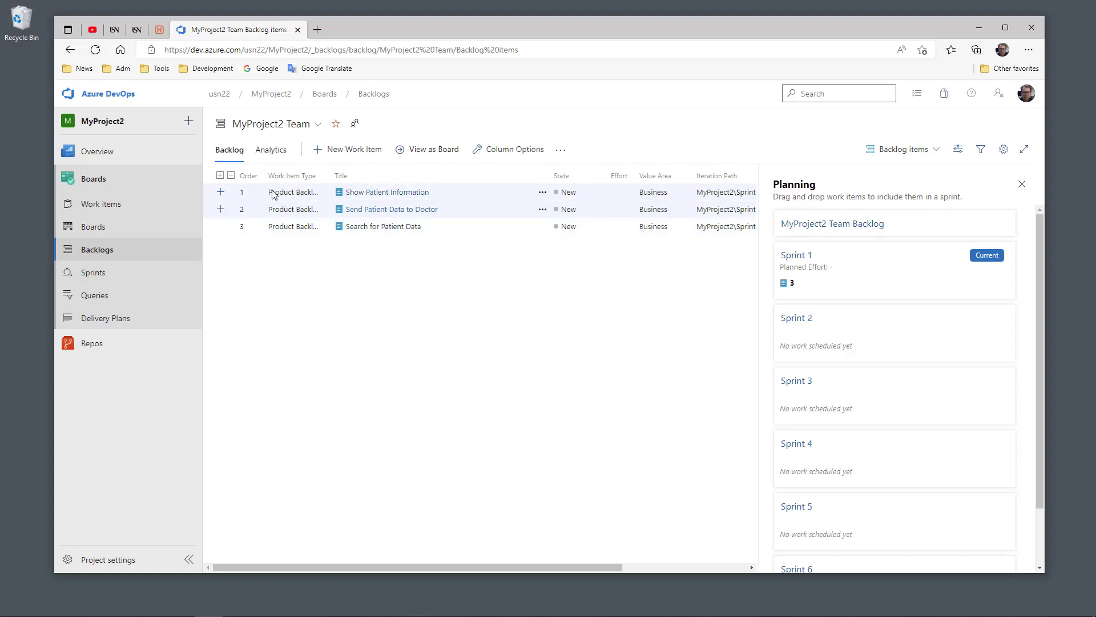
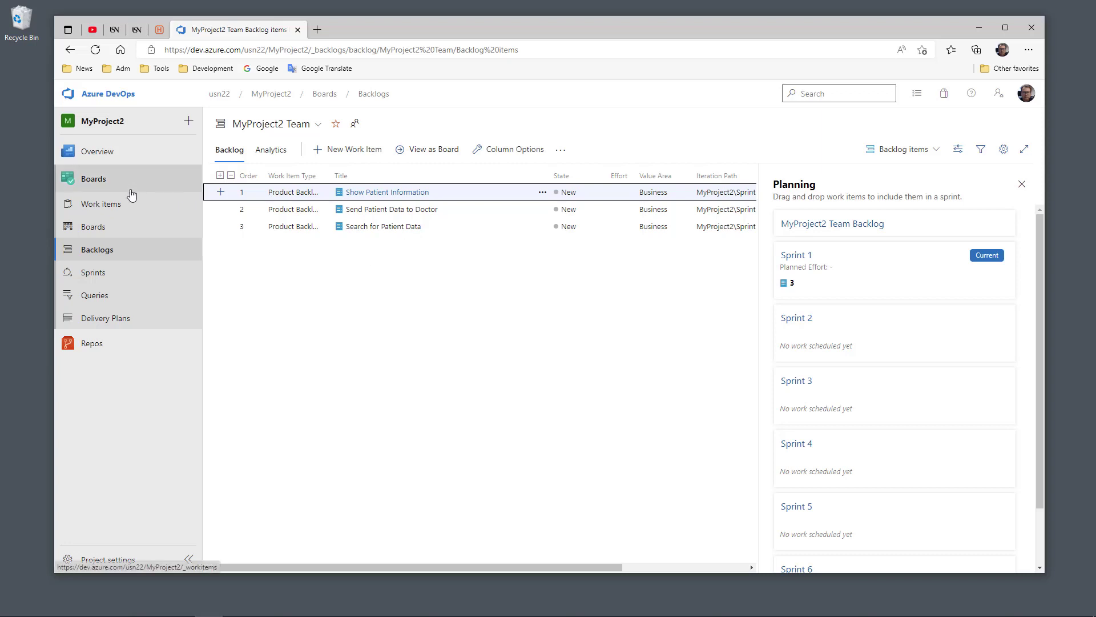
- Create and save a Feature work item titled "Web Module", and return to the work items list
{"action": "left_click", "coordinate": [101, 207]}
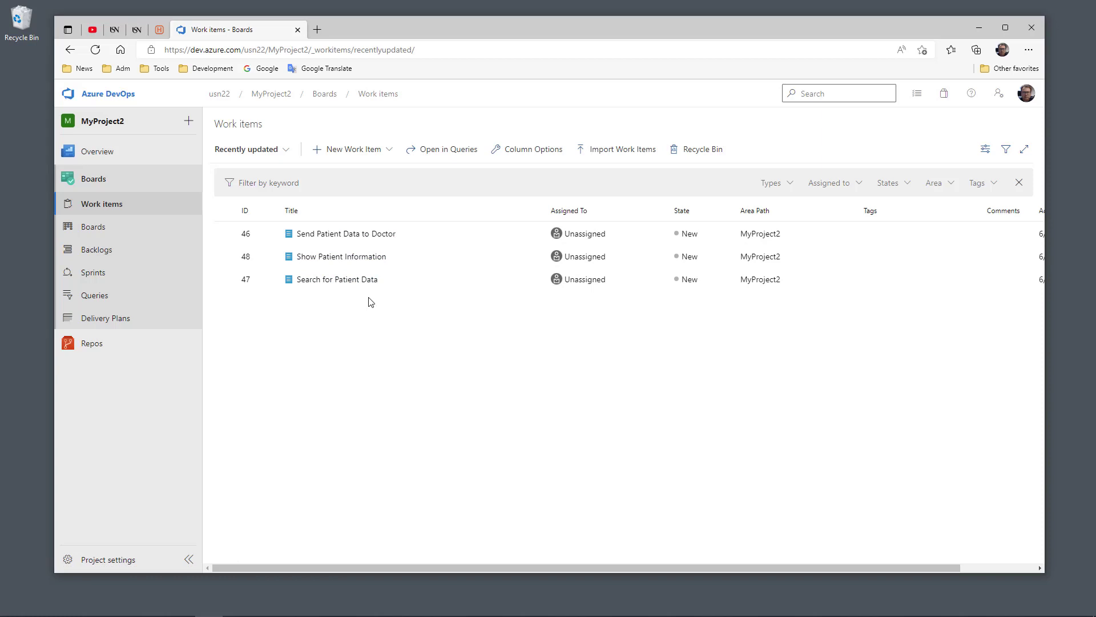
{"action": "left_click", "coordinate": [389, 150]}
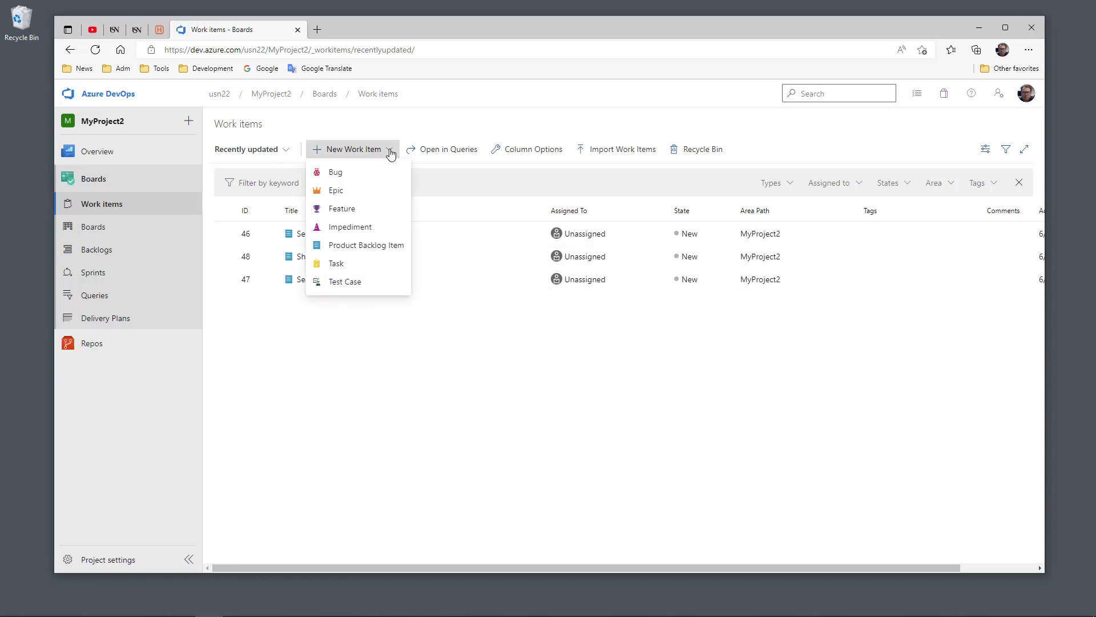
{"action": "left_click", "coordinate": [358, 213]}
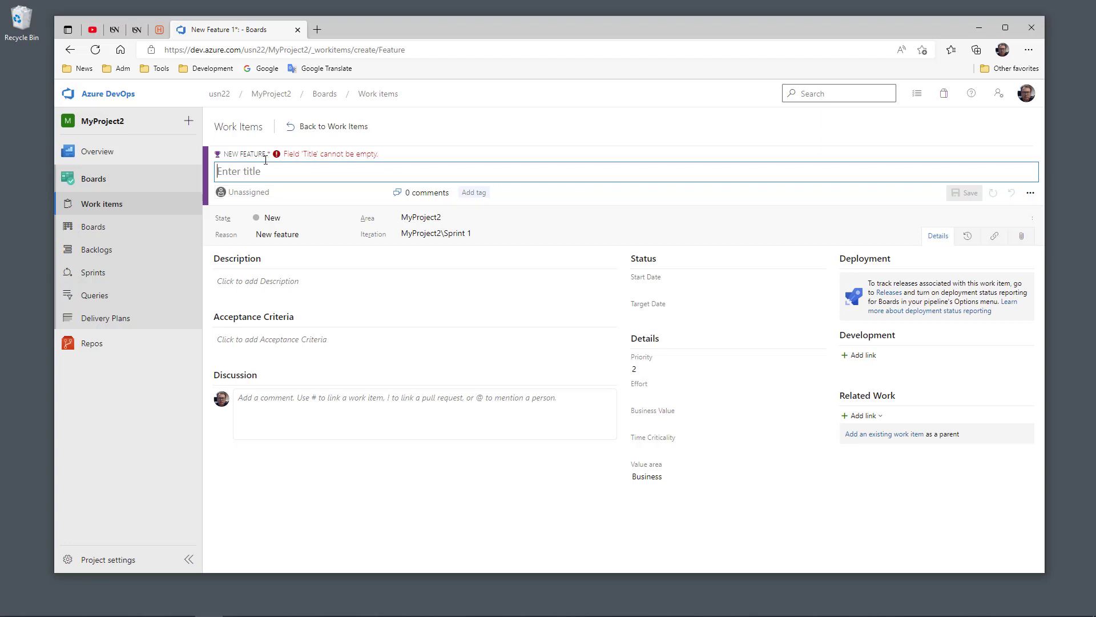
{"action": "type", "text": "Web"}
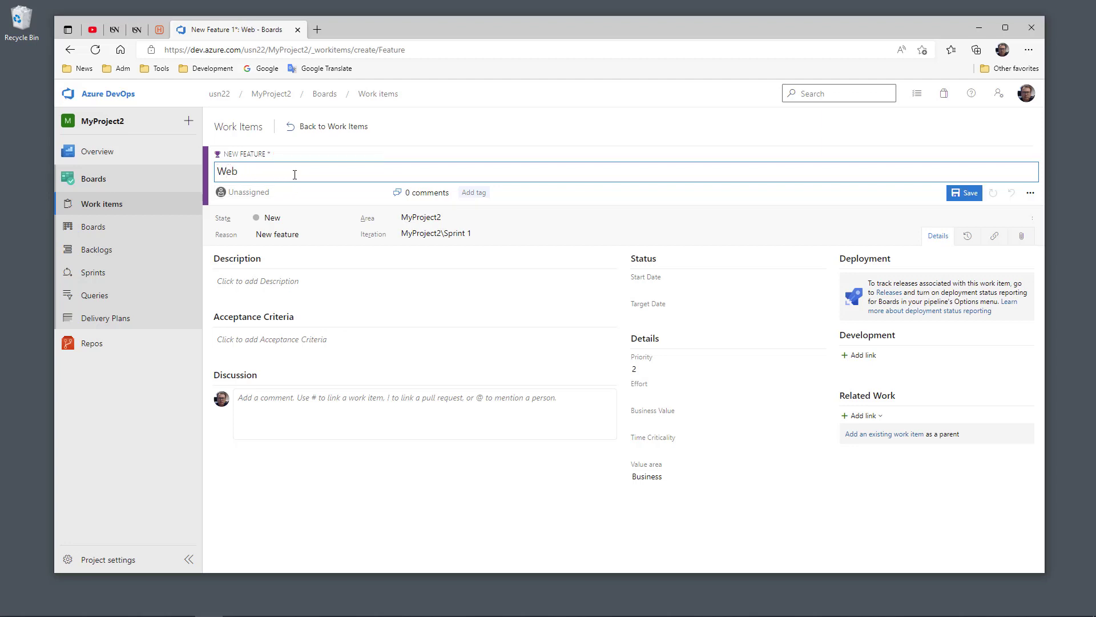
{"action": "type", "text": " Module"}
{"action": "left_click", "coordinate": [963, 197]}
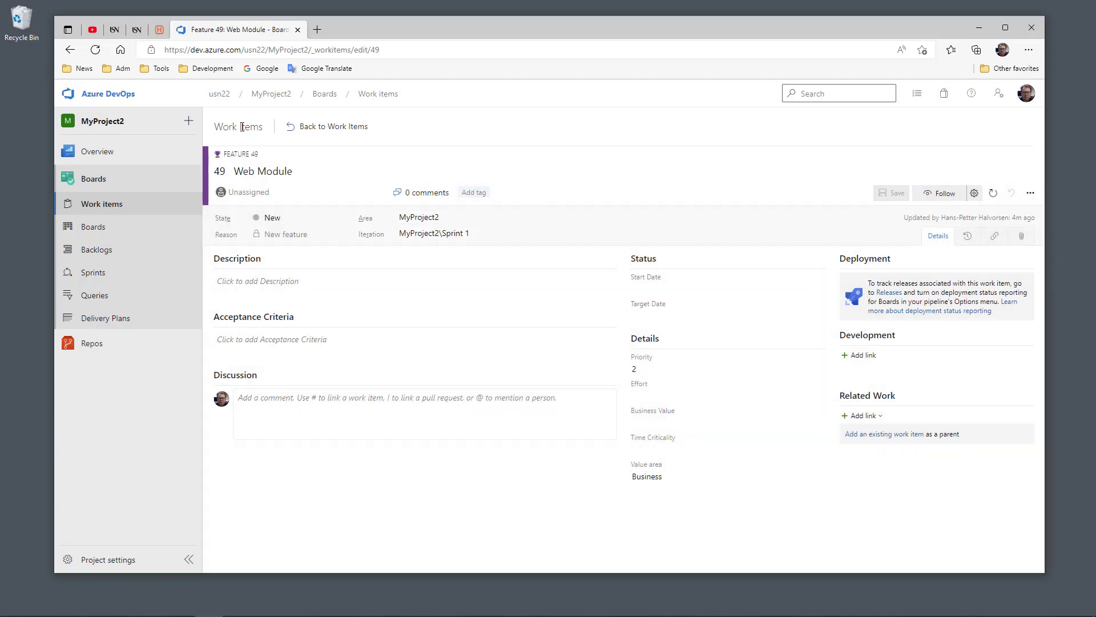
{"action": "left_click", "coordinate": [327, 133]}
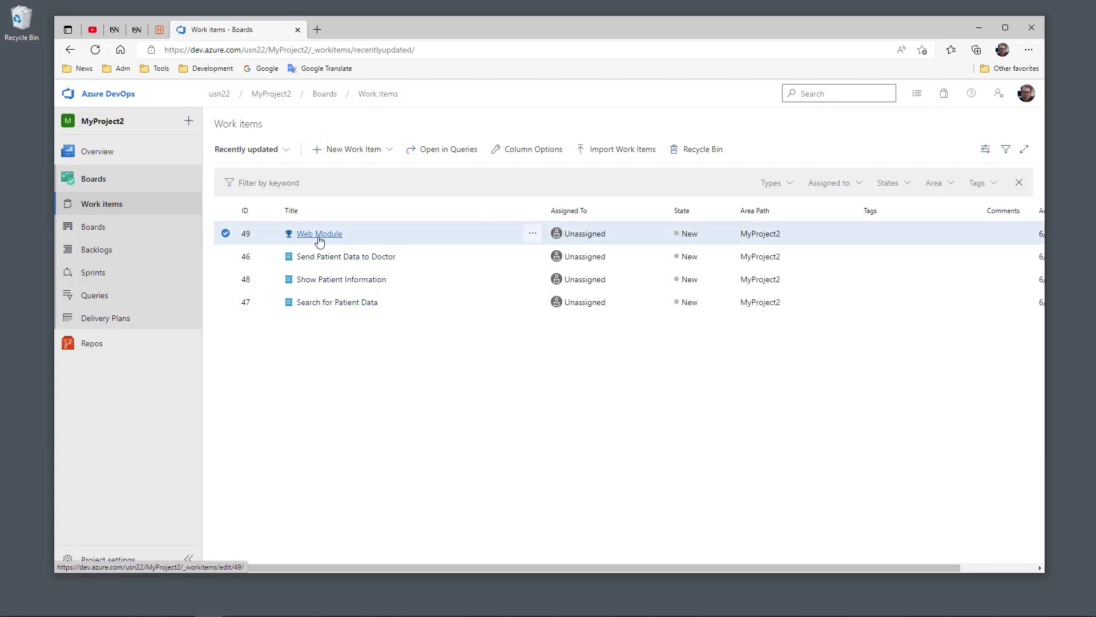
{"action": "left_click", "coordinate": [368, 372]}
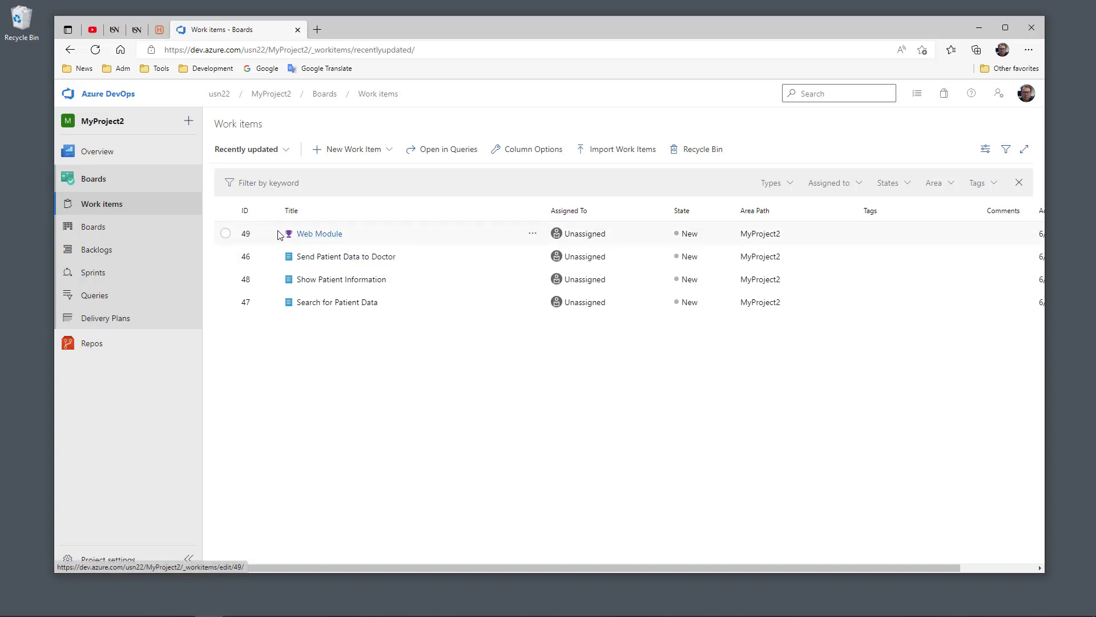
- Create and save a second Feature titled "Storage Information", and return to the work items list
{"action": "left_click", "coordinate": [393, 149]}
{"action": "left_click", "coordinate": [368, 210]}
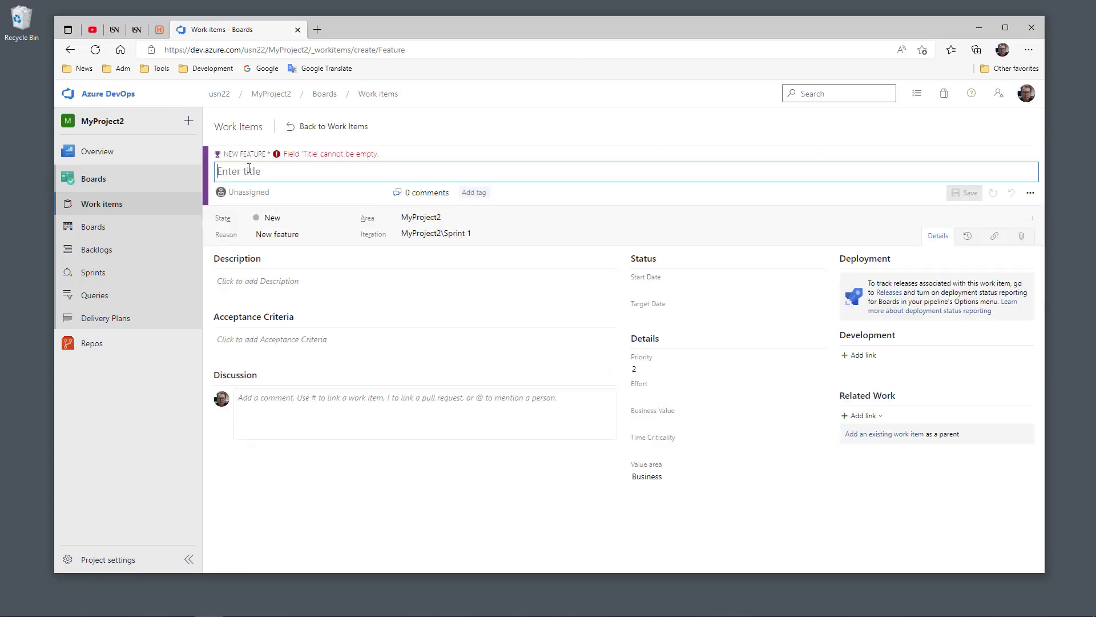
{"action": "type", "text": "Storoa"}
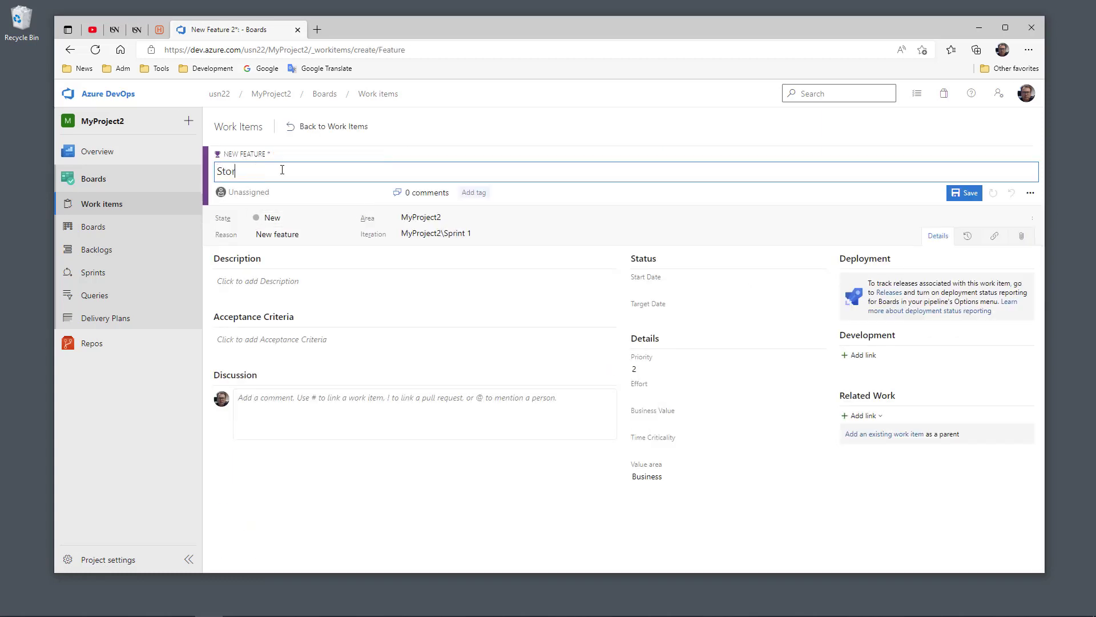
{"action": "key", "text": "BackSpace"}
{"action": "key", "text": "BackSpace"}
{"action": "type", "text": "ahe Information"}
{"action": "left_click", "coordinate": [246, 175]}
{"action": "key", "text": "BackSpace"}
{"action": "type", "text": "g"}
{"action": "left_click", "coordinate": [355, 178]}
{"action": "left_click", "coordinate": [956, 194]}
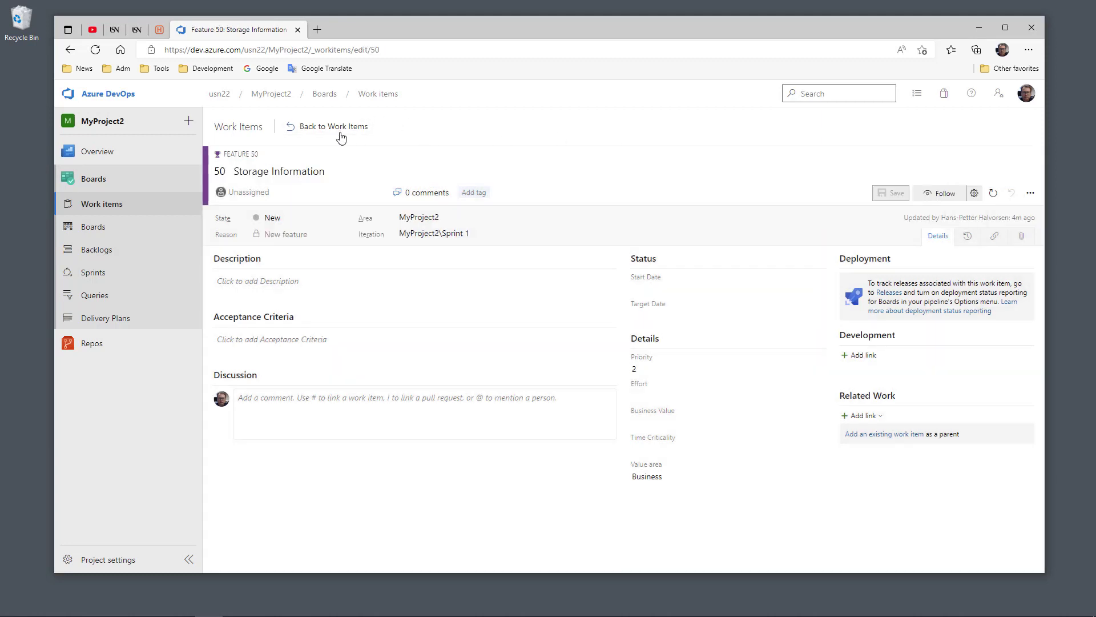
{"action": "left_click", "coordinate": [341, 134]}
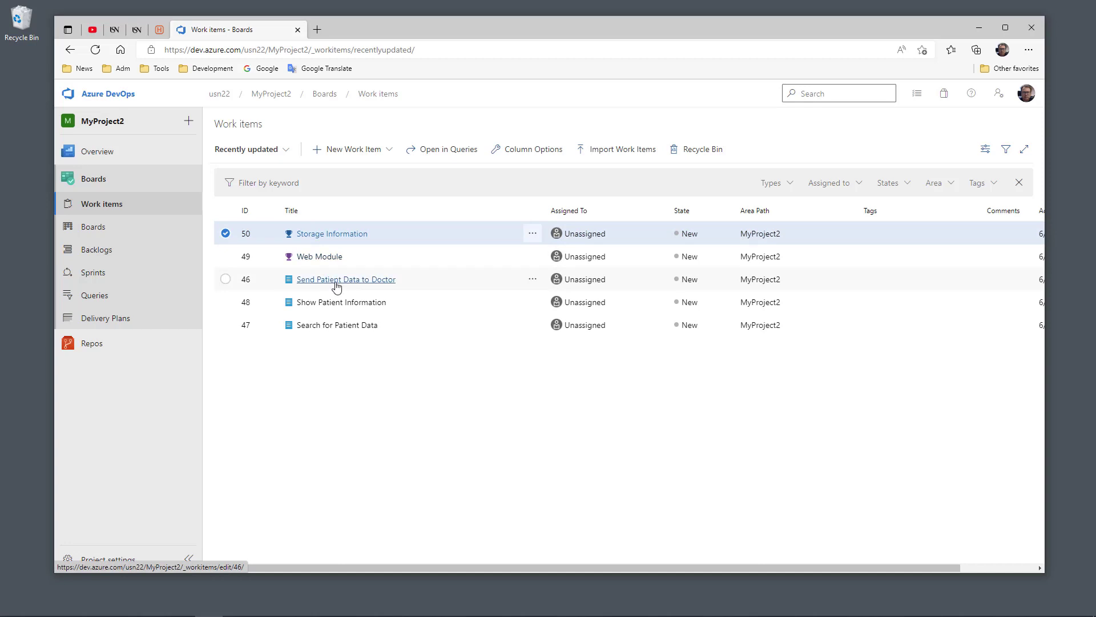
- Try to move "Send Patient Data to Doctor" onto the Storage Information feature in the work items list
{"action": "left_click", "coordinate": [359, 394]}
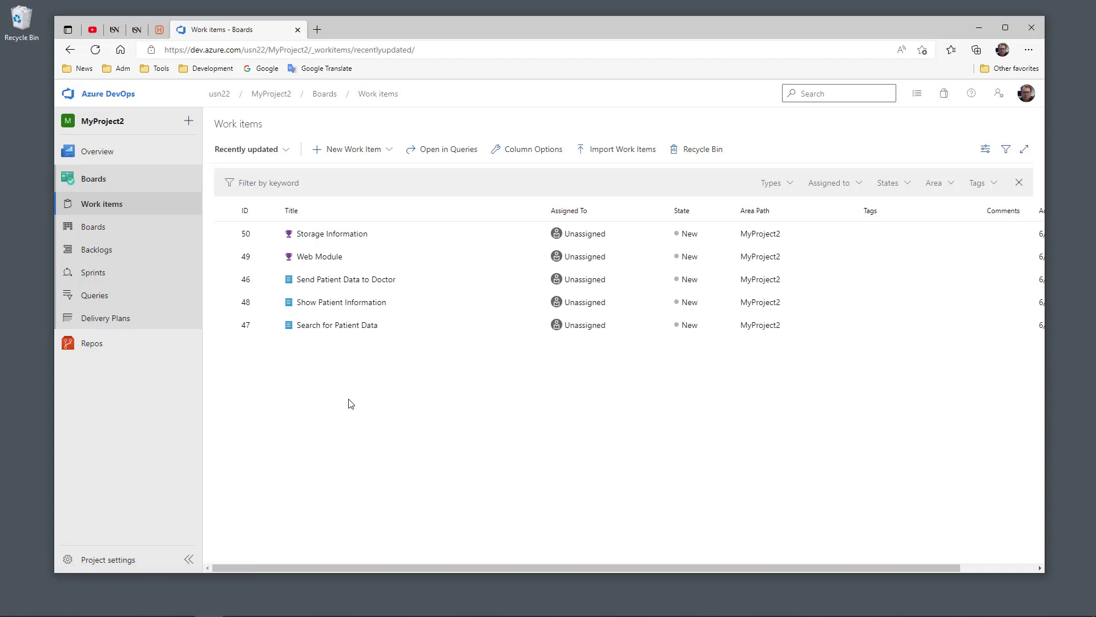
{"action": "left_click_drag", "start_coordinate": [347, 280], "coordinate": [345, 230]}
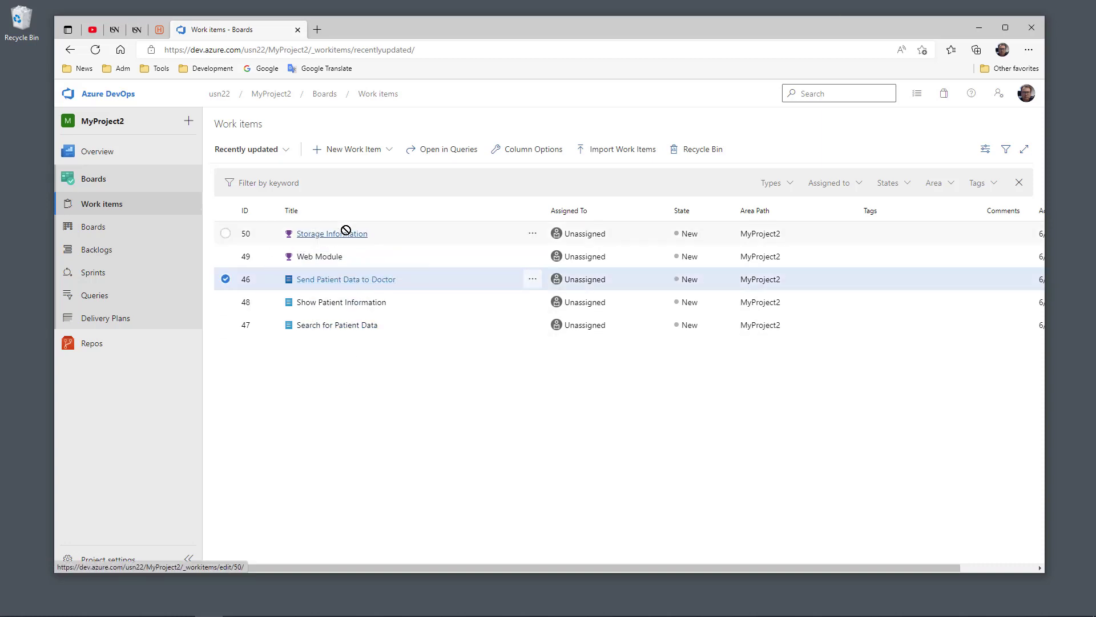
{"action": "left_click", "coordinate": [346, 374]}
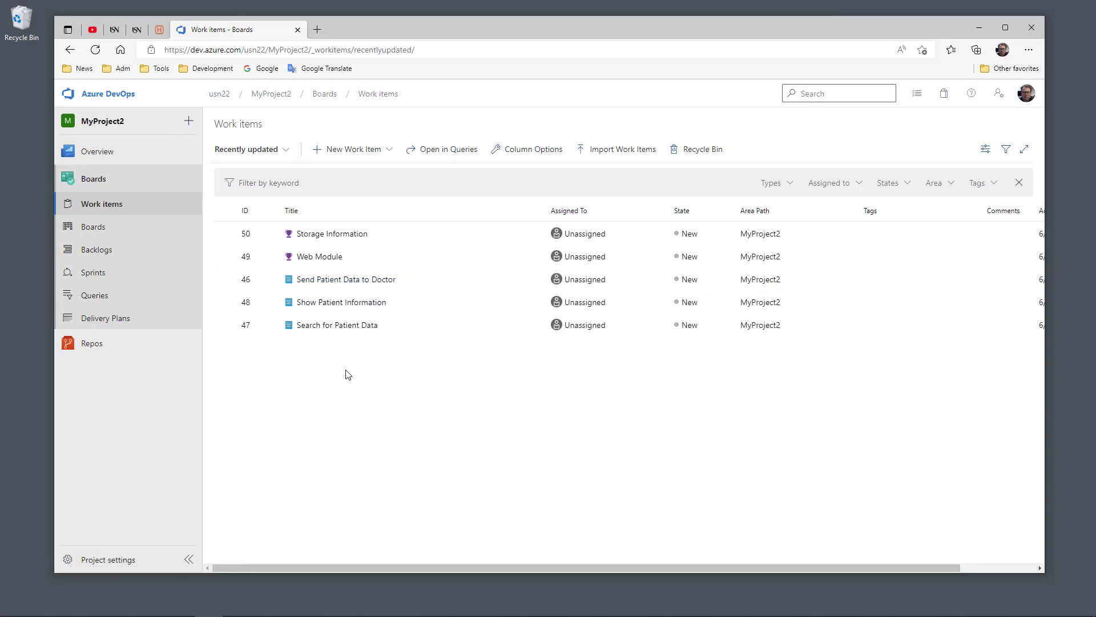
- Return to the team backlog and set its side pane to Mapping
{"action": "left_click", "coordinate": [100, 253]}
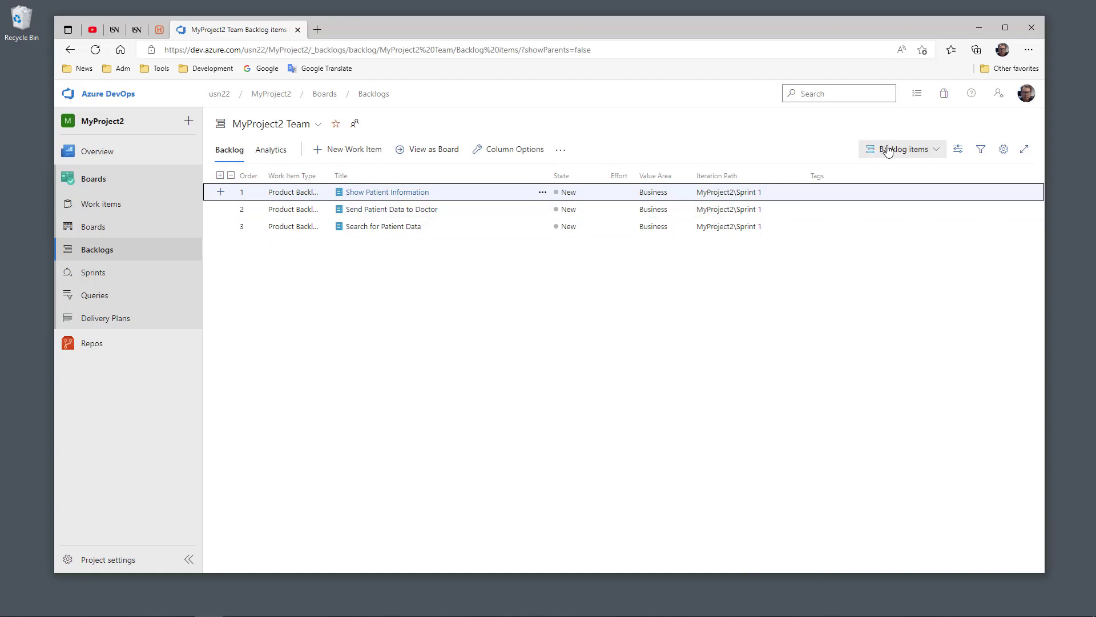
{"action": "left_click", "coordinate": [959, 151]}
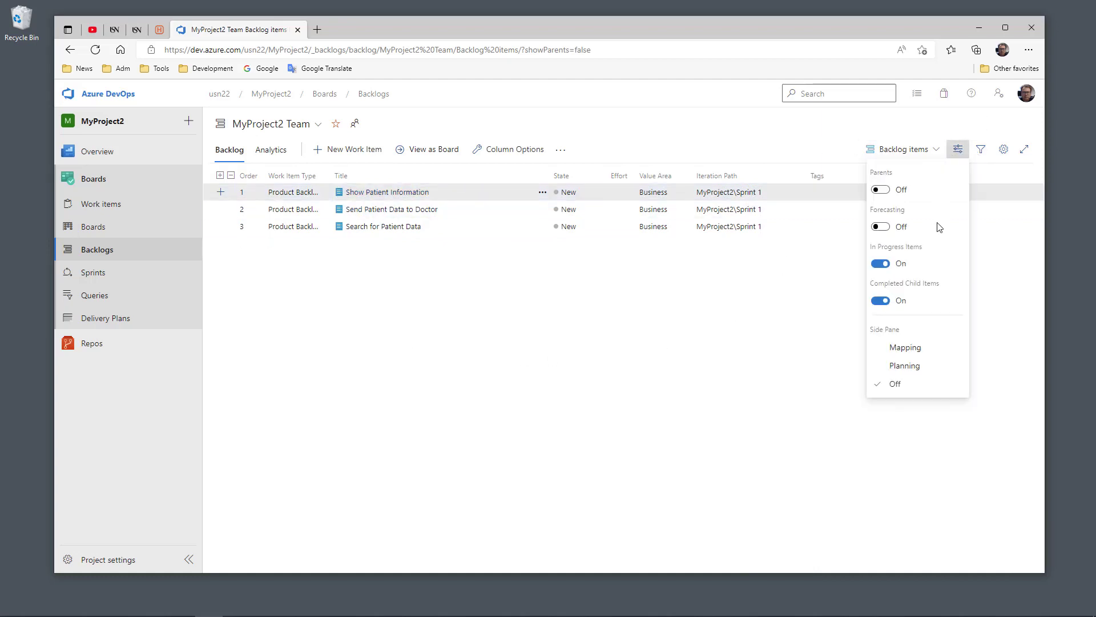
{"action": "left_click", "coordinate": [911, 352]}
{"action": "left_click", "coordinate": [678, 387]}
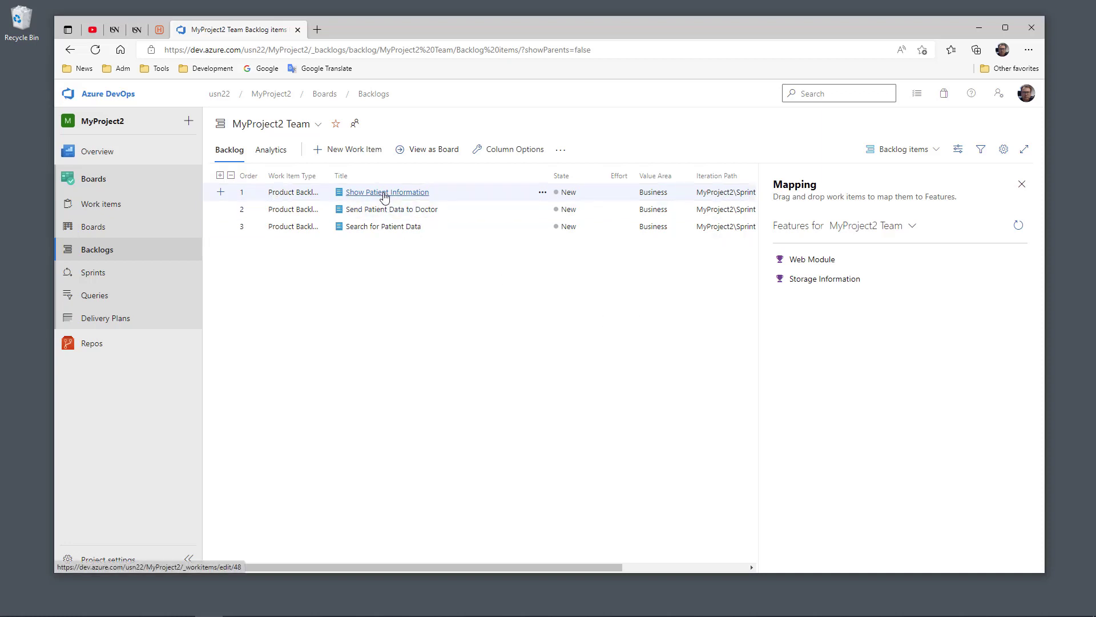
- Map "Show Patient Information", "Send Patient Data to Doctor" and "Search for Patient Data" to the Web Module feature
{"action": "left_click_drag", "start_coordinate": [384, 196], "coordinate": [809, 268]}
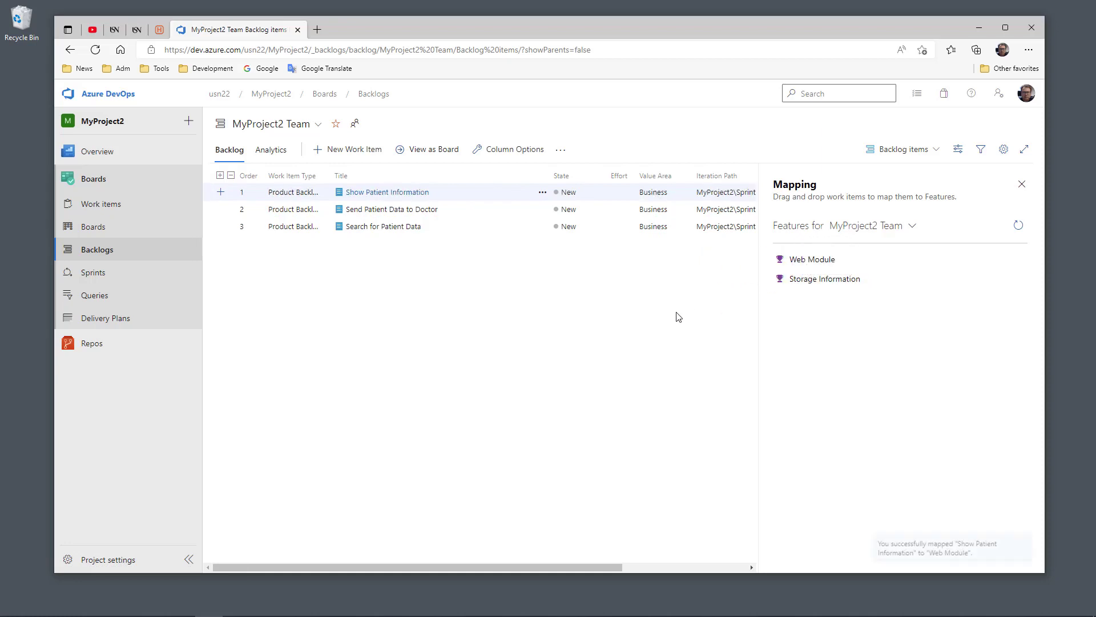
{"action": "left_click", "coordinate": [410, 213], "text": "ctrl"}
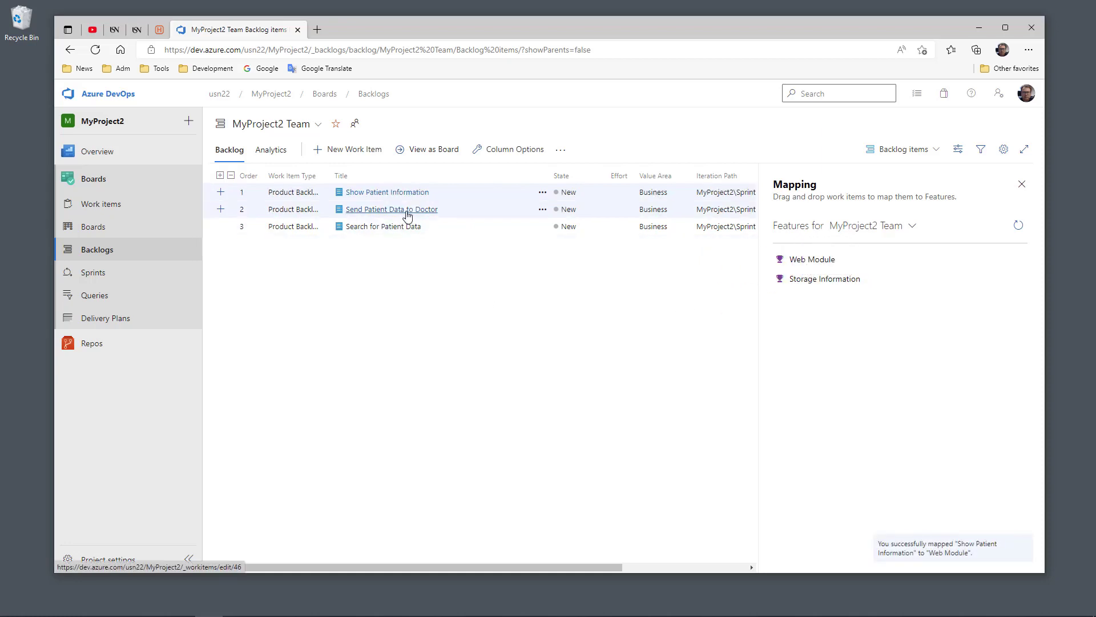
{"action": "left_click_drag", "start_coordinate": [412, 215], "coordinate": [810, 260]}
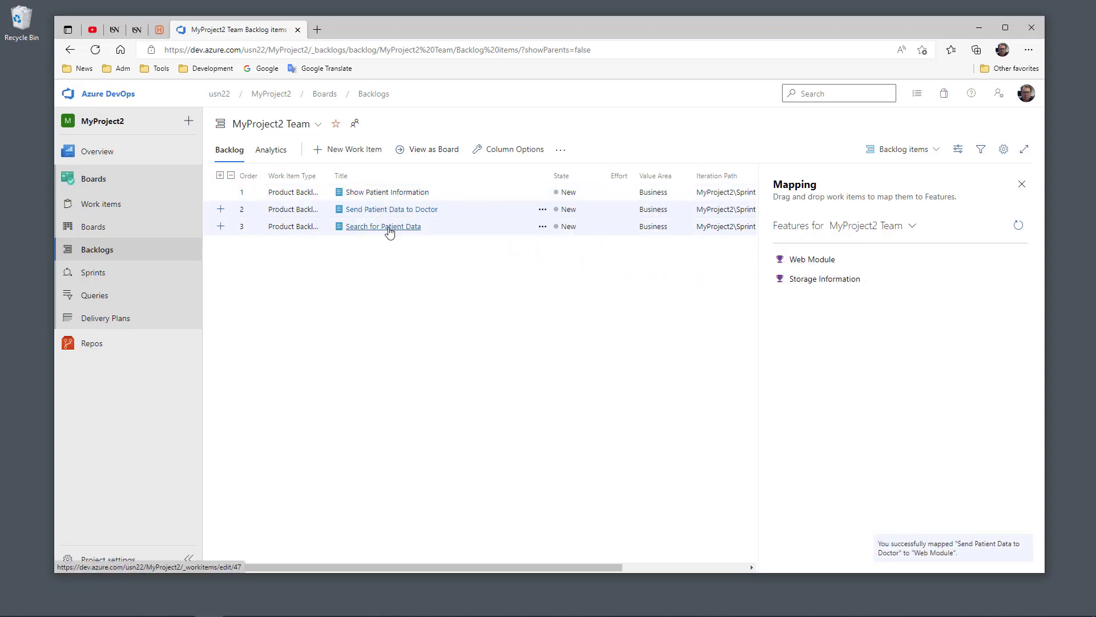
{"action": "left_click_drag", "start_coordinate": [394, 231], "coordinate": [811, 264]}
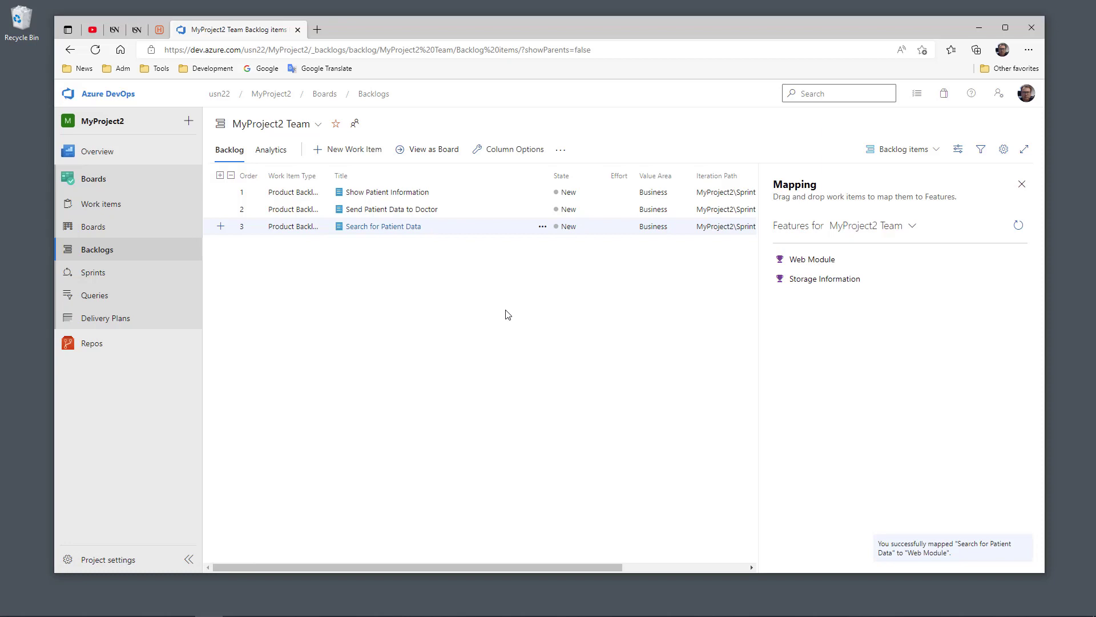
- Add the product backlog item "Store Data to Database" at the top of the backlog
{"action": "left_click", "coordinate": [358, 154]}
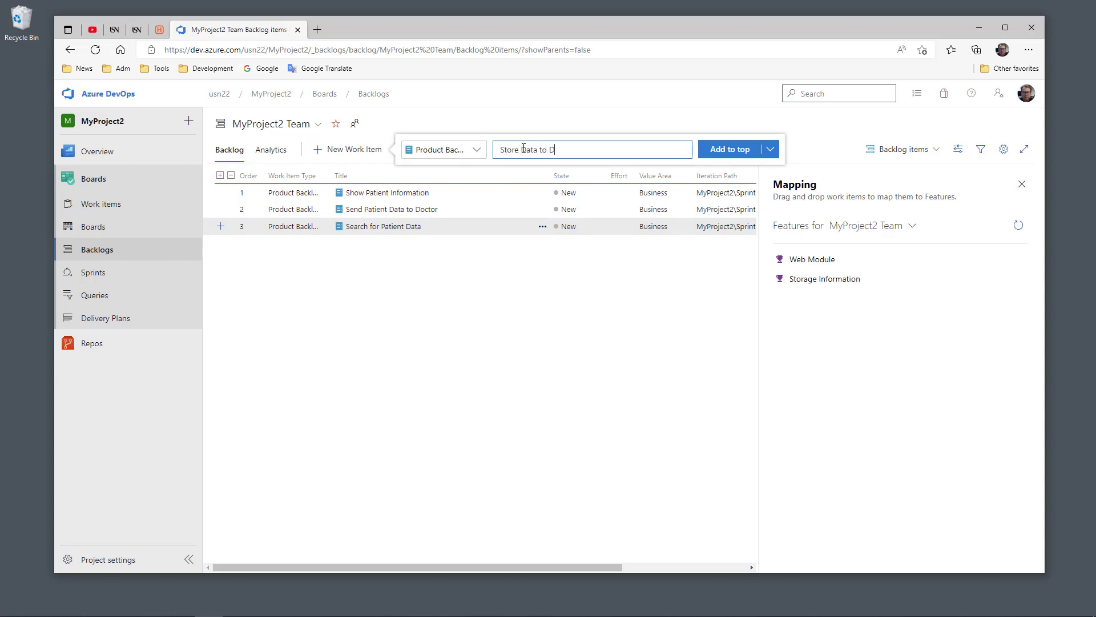
{"action": "type", "text": "Store Data to Database"}
{"action": "key", "text": "Return"}
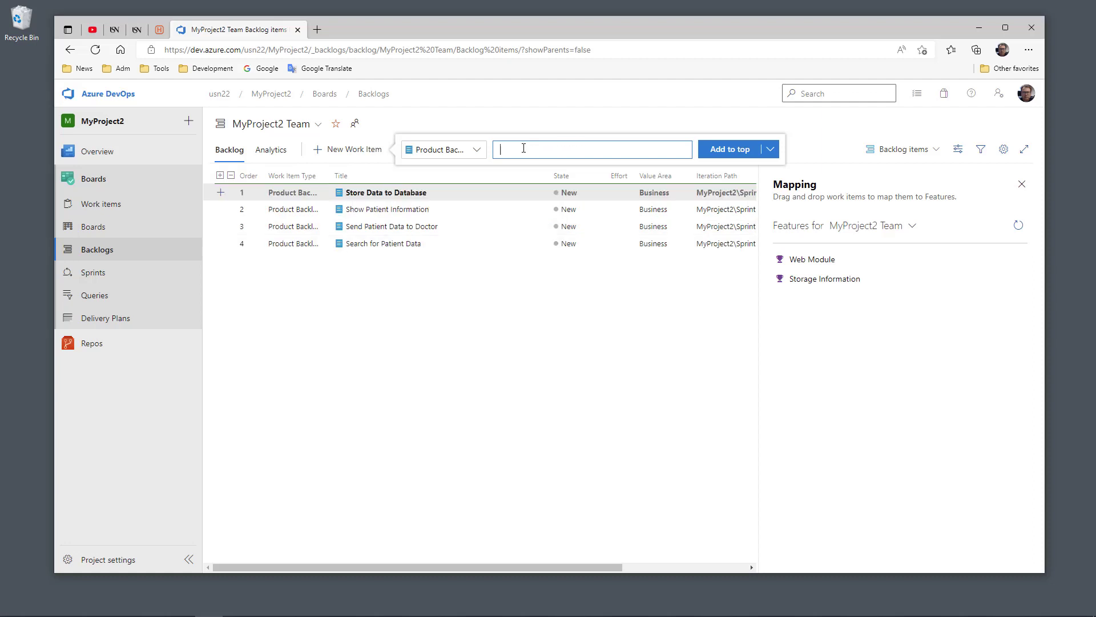
{"action": "key", "text": "Escape"}
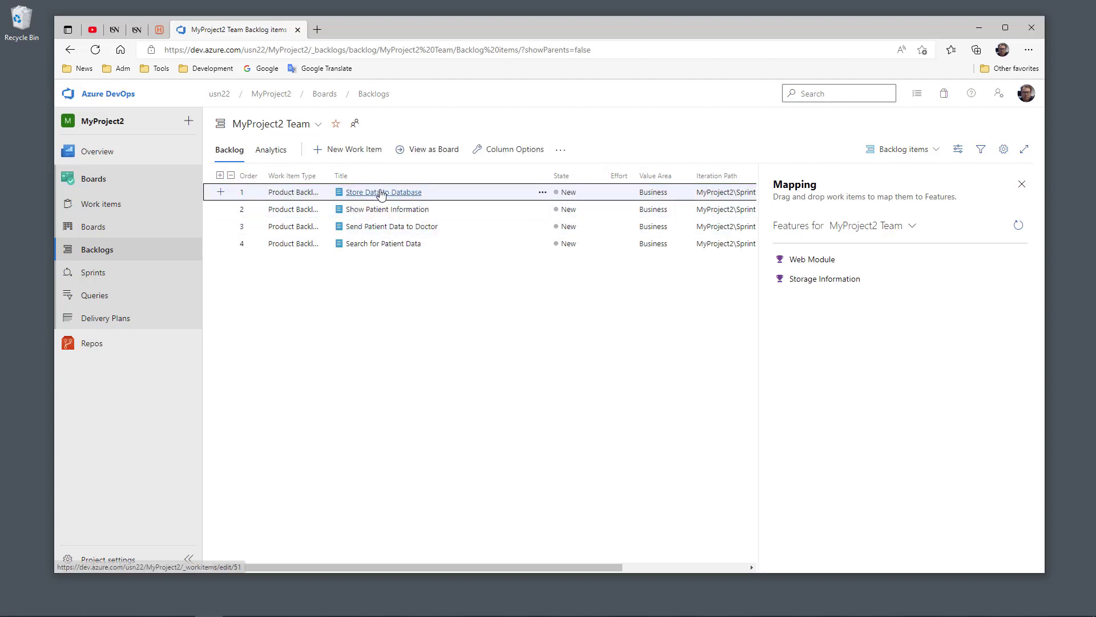
- Map "Store Data to Database" to the Storage Information feature and turn on the display of parents in the backlog
{"action": "left_click_drag", "start_coordinate": [379, 193], "coordinate": [832, 282]}
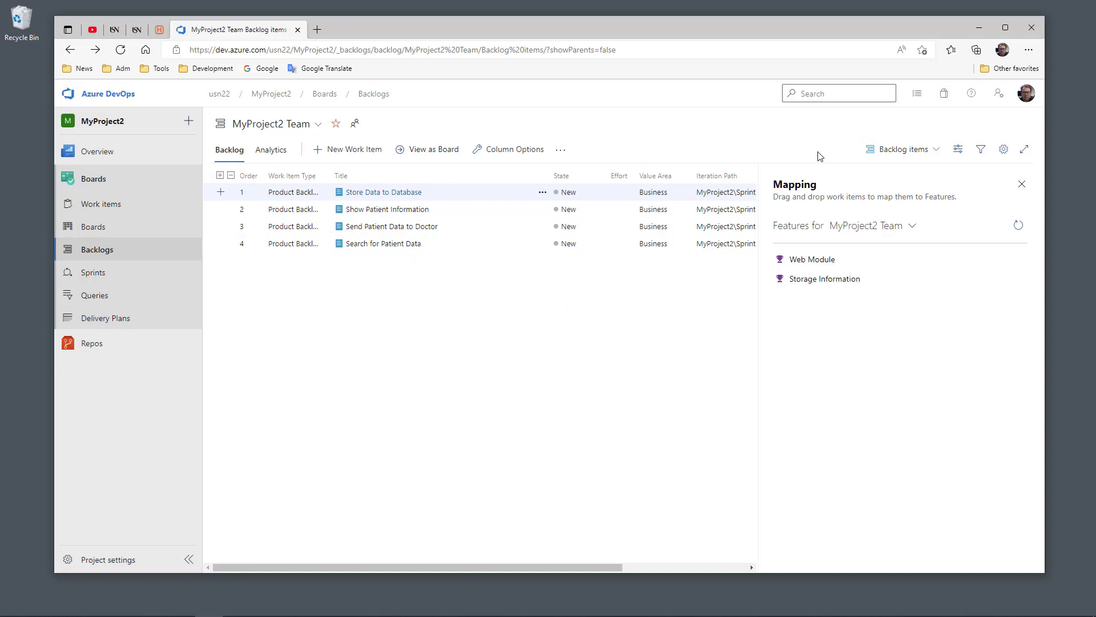
{"action": "left_click", "coordinate": [959, 149]}
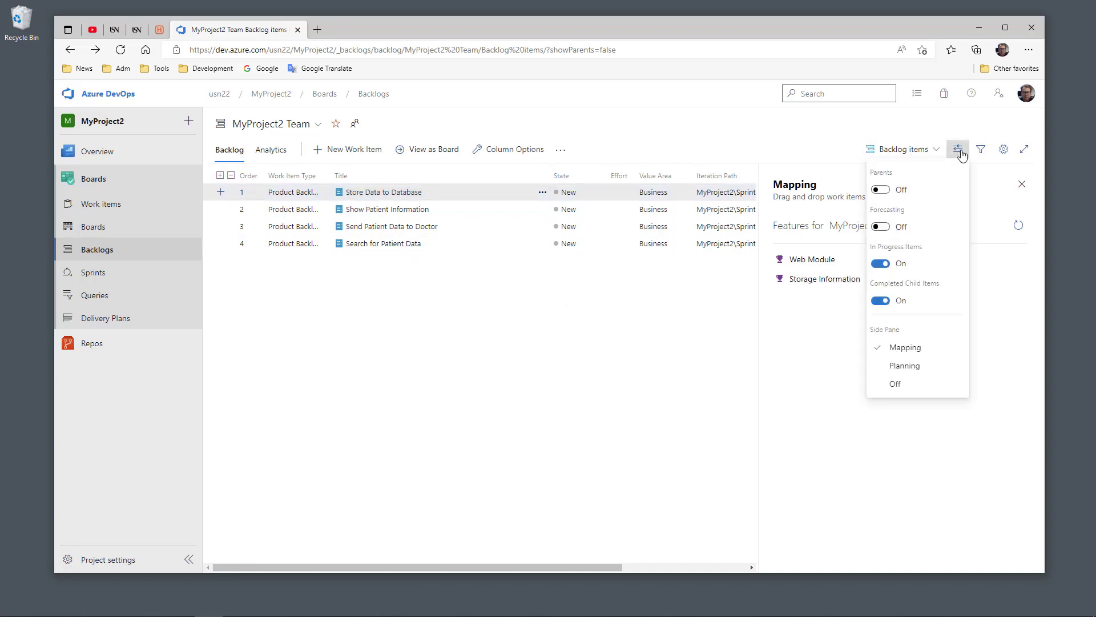
{"action": "left_click", "coordinate": [885, 189]}
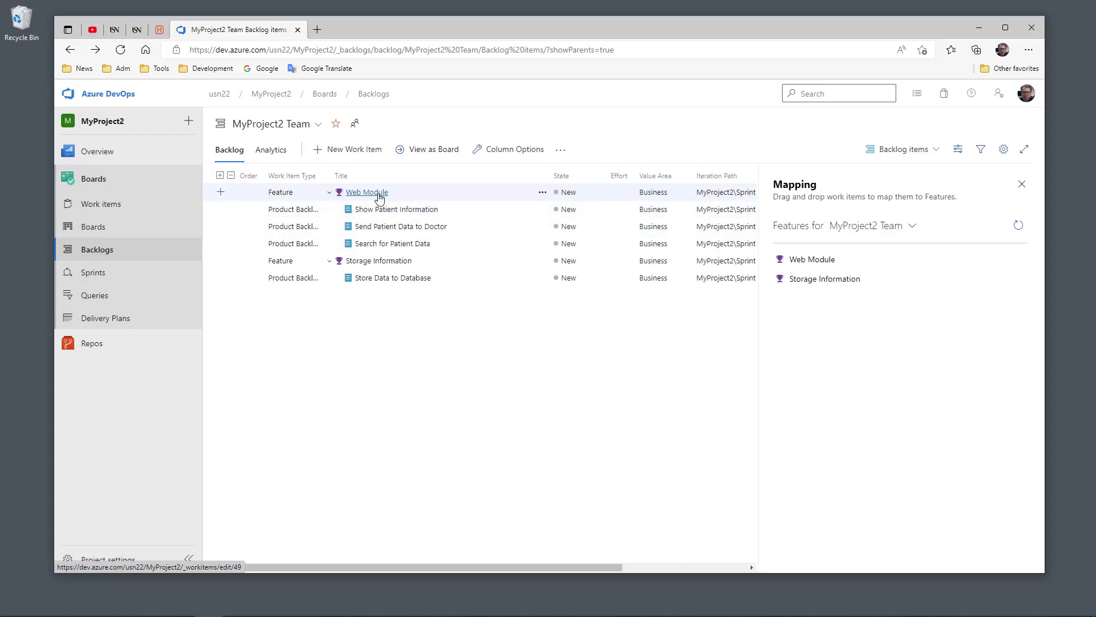
- Collapse and re-expand the Web Module and Storage Information features, individually and all at once, to examine their child items
{"action": "left_click", "coordinate": [385, 264]}
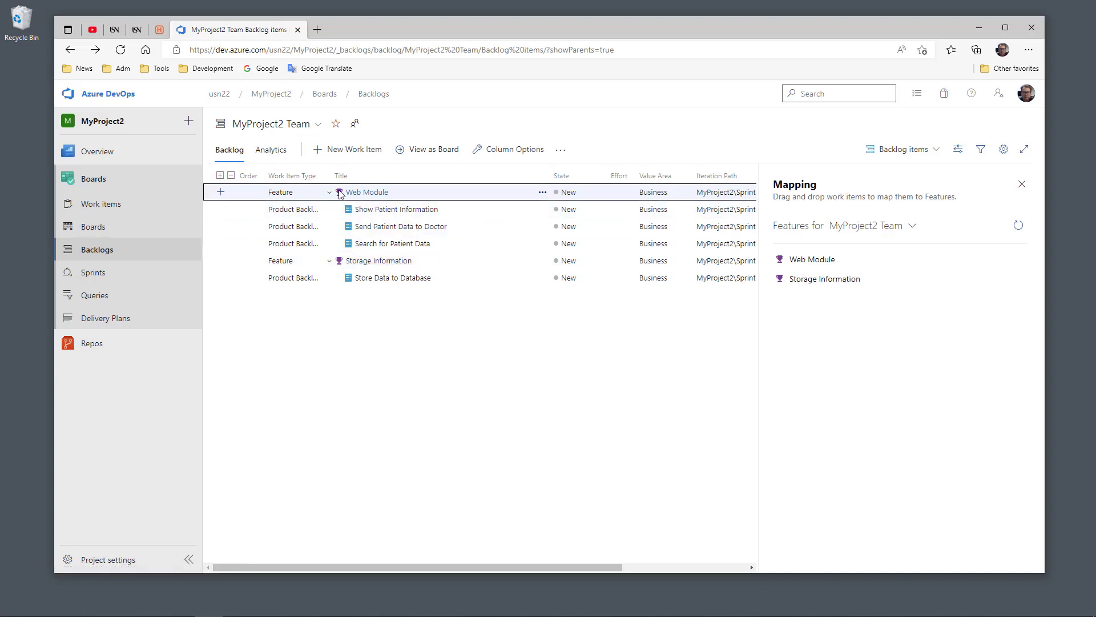
{"action": "left_click", "coordinate": [330, 194]}
{"action": "left_click", "coordinate": [330, 211]}
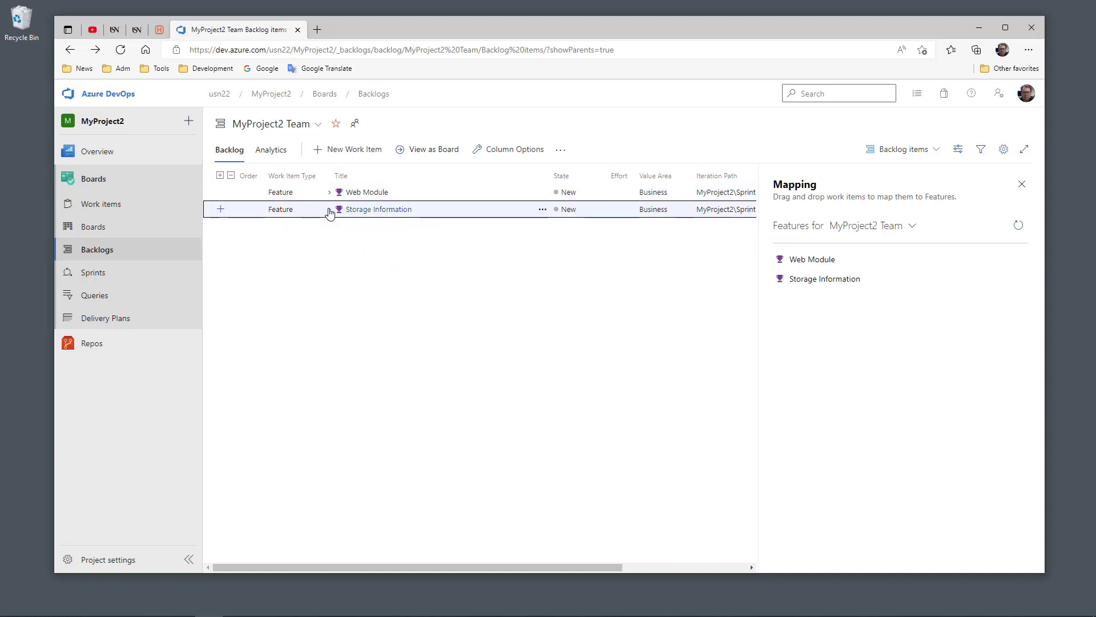
{"action": "left_click", "coordinate": [329, 210]}
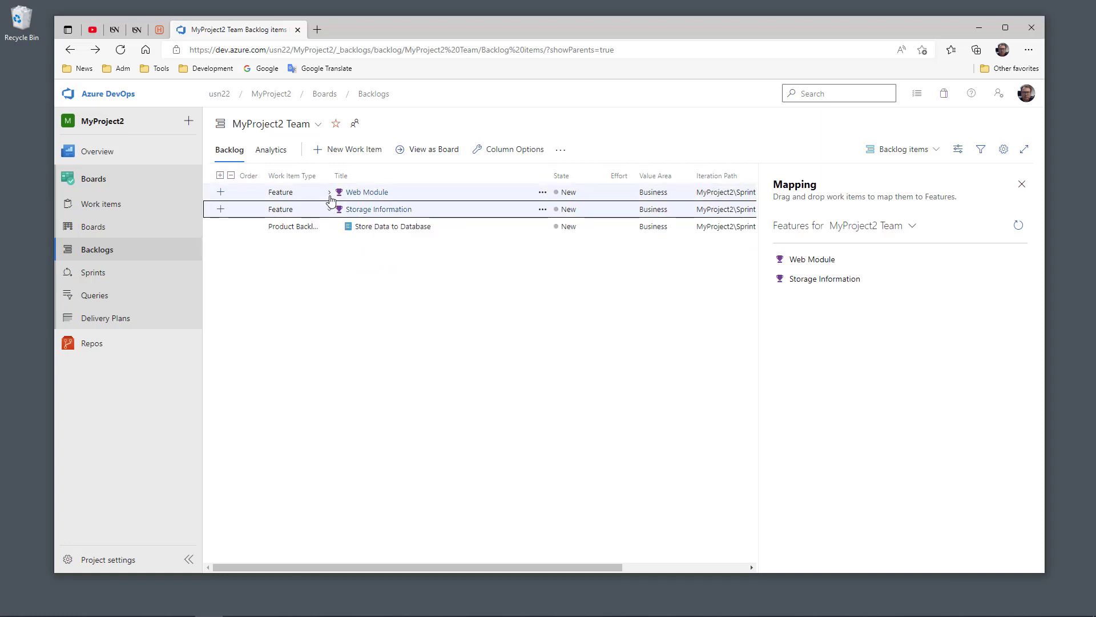
{"action": "left_click", "coordinate": [330, 193]}
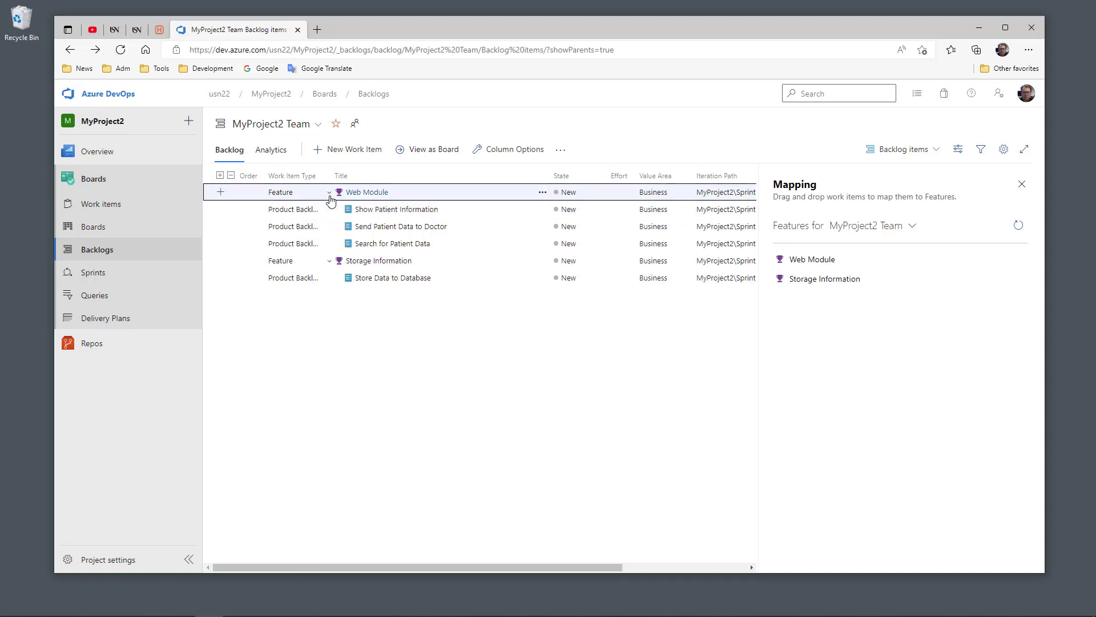
{"action": "left_click", "coordinate": [231, 177]}
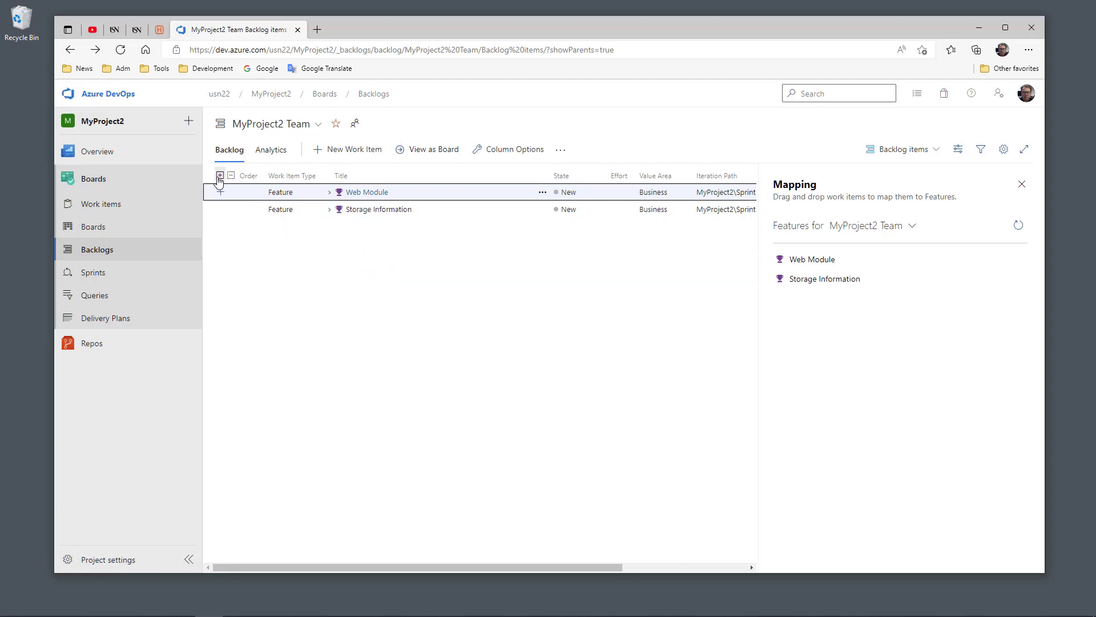
{"action": "left_click", "coordinate": [220, 176]}
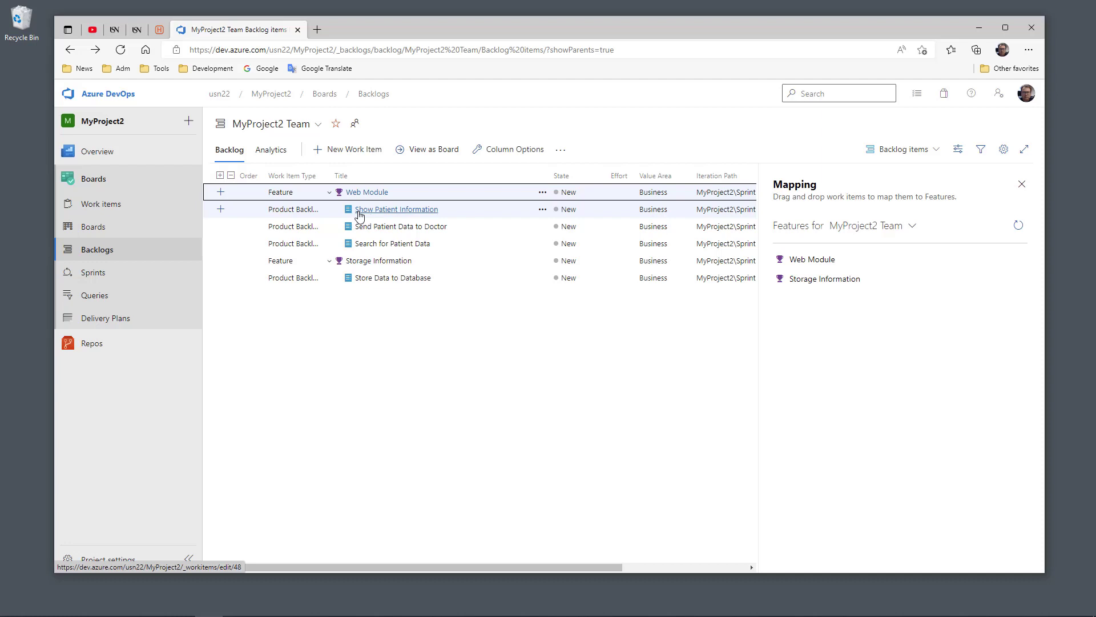
- Add the tasks "Create a Web API" and "Create Class" under the backlog item "Show Patient Information"
{"action": "left_click", "coordinate": [222, 212]}
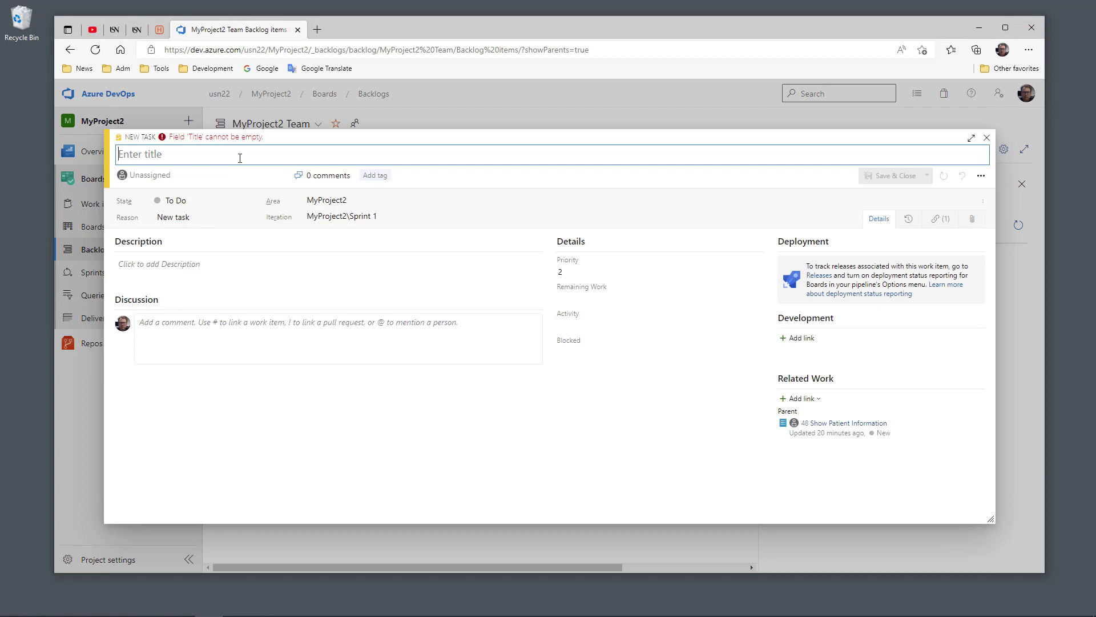
{"action": "type", "text": "Creat"}
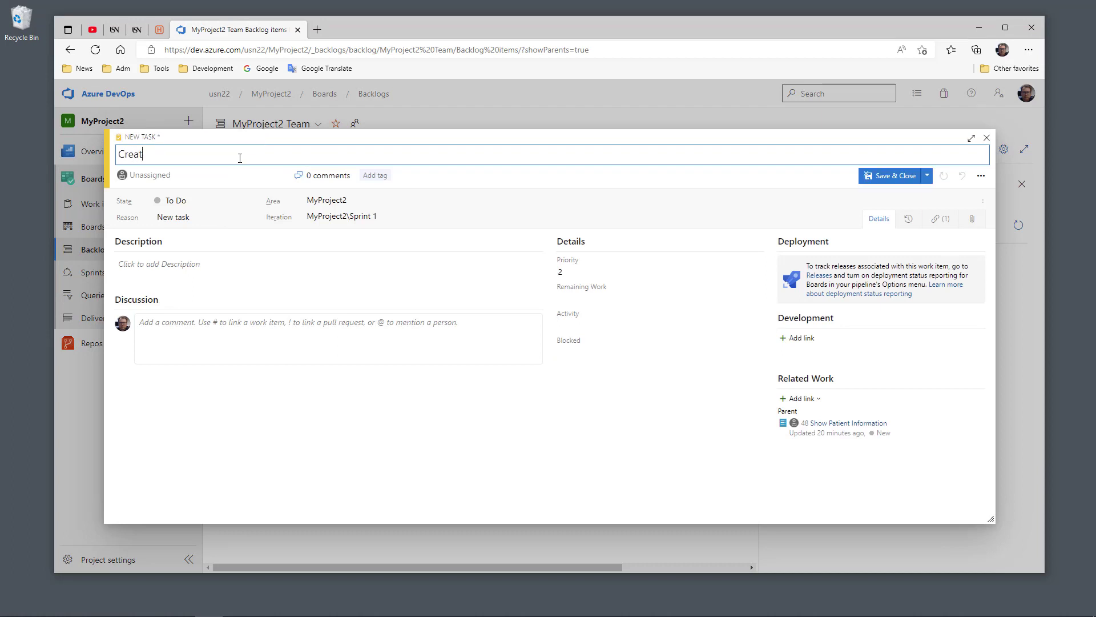
{"action": "type", "text": "e a Web API"}
{"action": "left_click", "coordinate": [888, 176]}
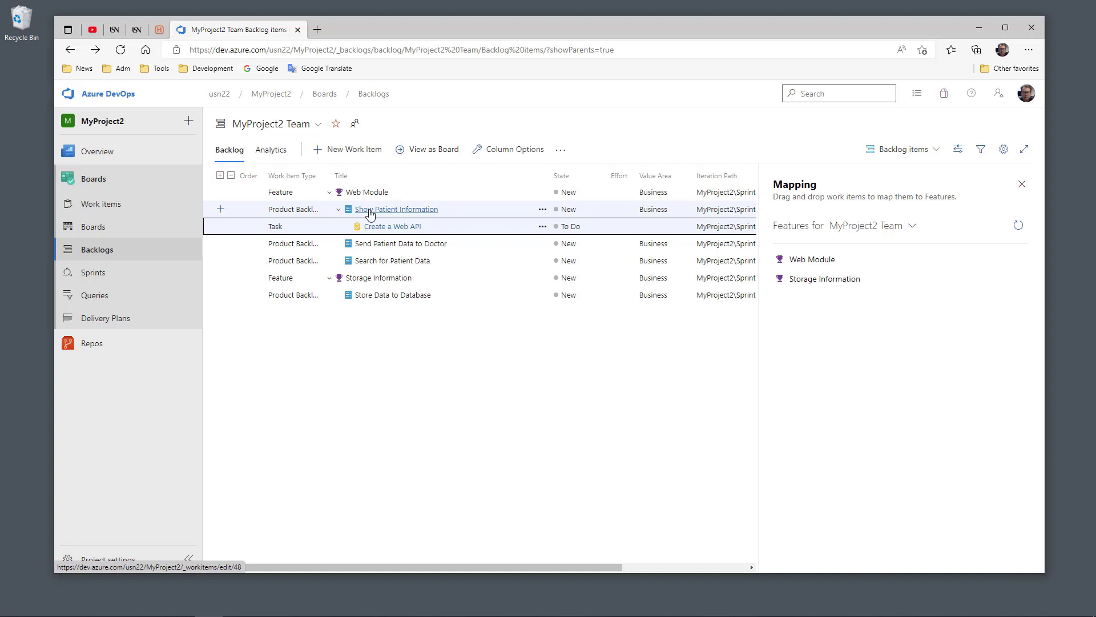
{"action": "left_click", "coordinate": [220, 211]}
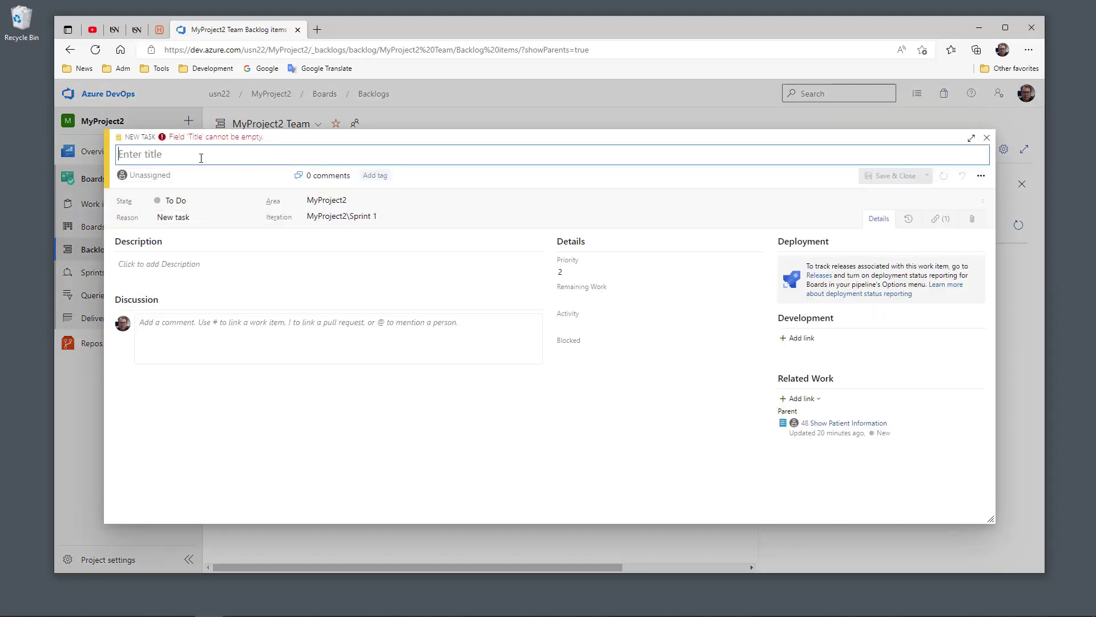
{"action": "type", "text": "Create Class"}
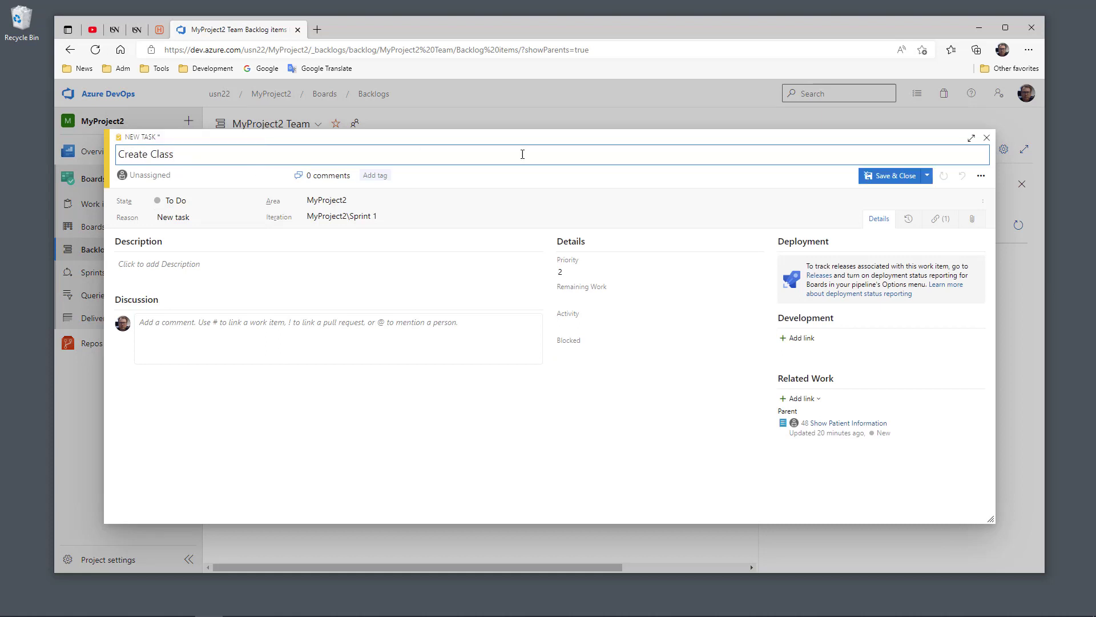
{"action": "left_click", "coordinate": [888, 175]}
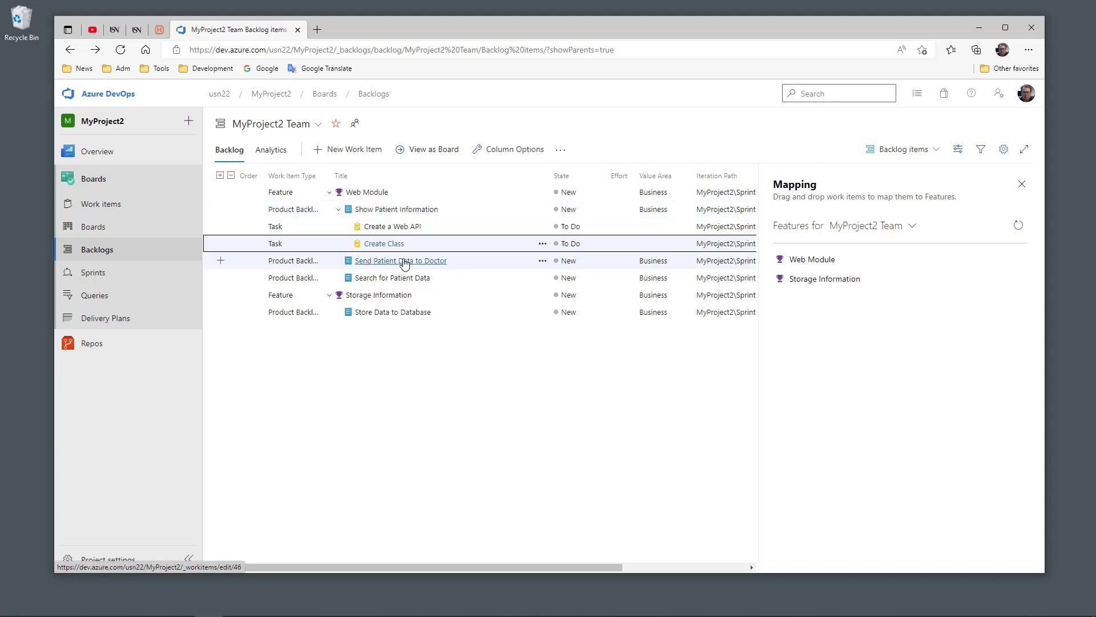
- Add the tasks "Create Web Form" and "Create a Method" under the backlog item "Send Patient Data to Doctor"
{"action": "left_click", "coordinate": [221, 264]}
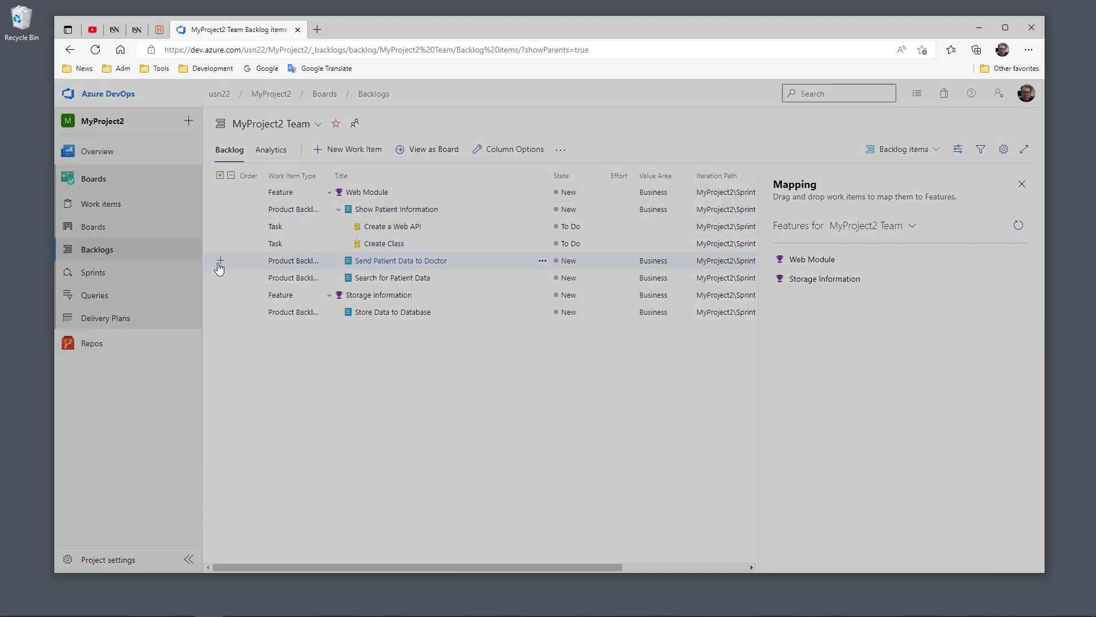
{"action": "type", "text": "C"}
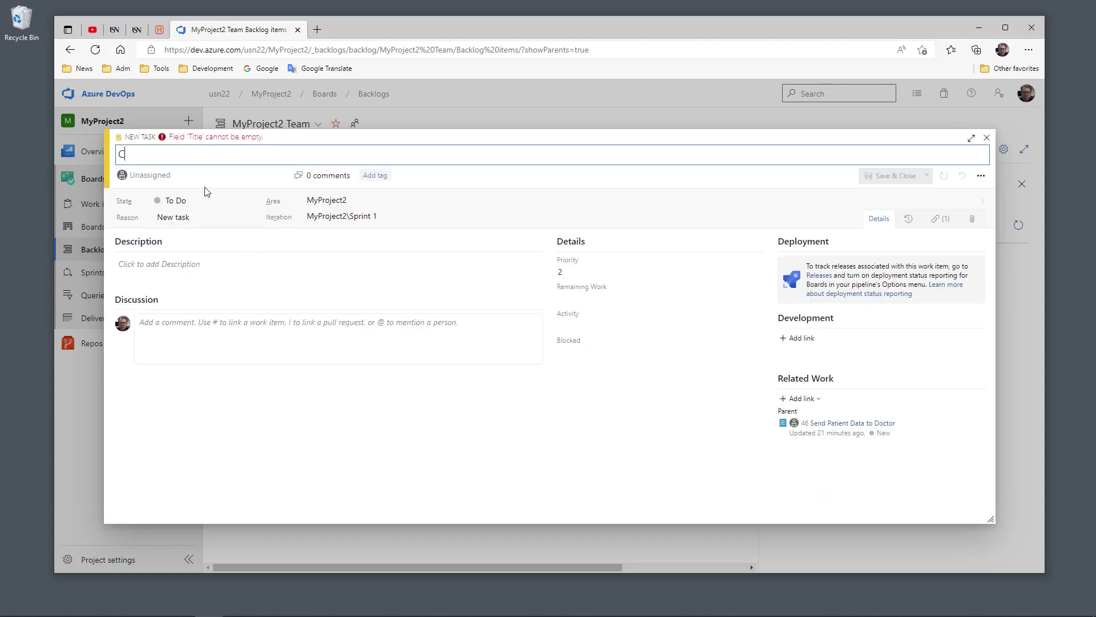
{"action": "type", "text": "reate Web Form"}
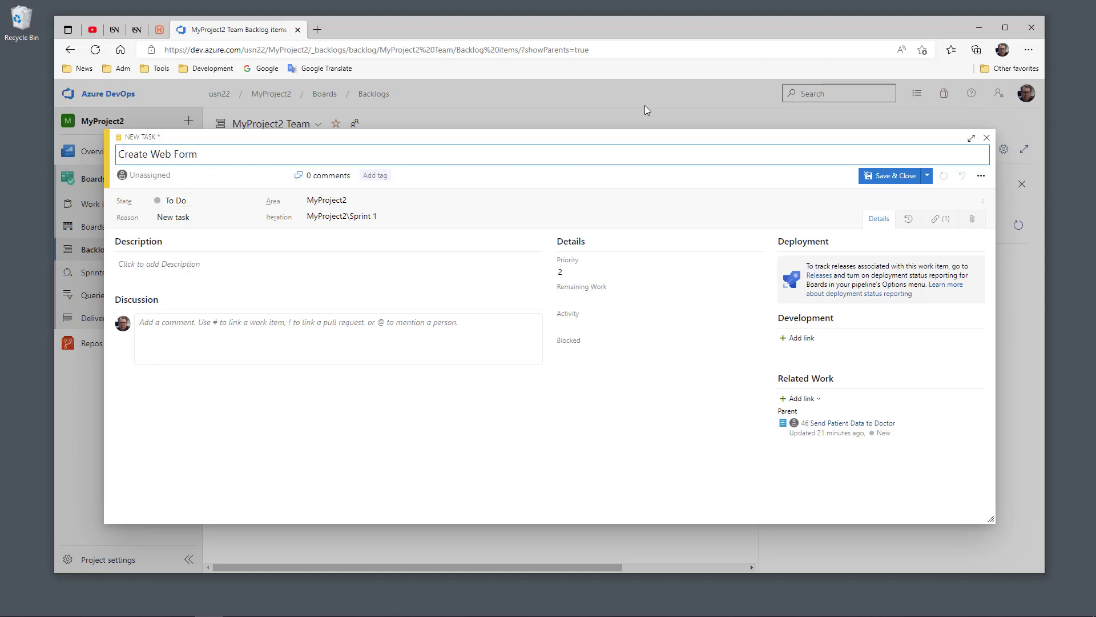
{"action": "left_click", "coordinate": [889, 175]}
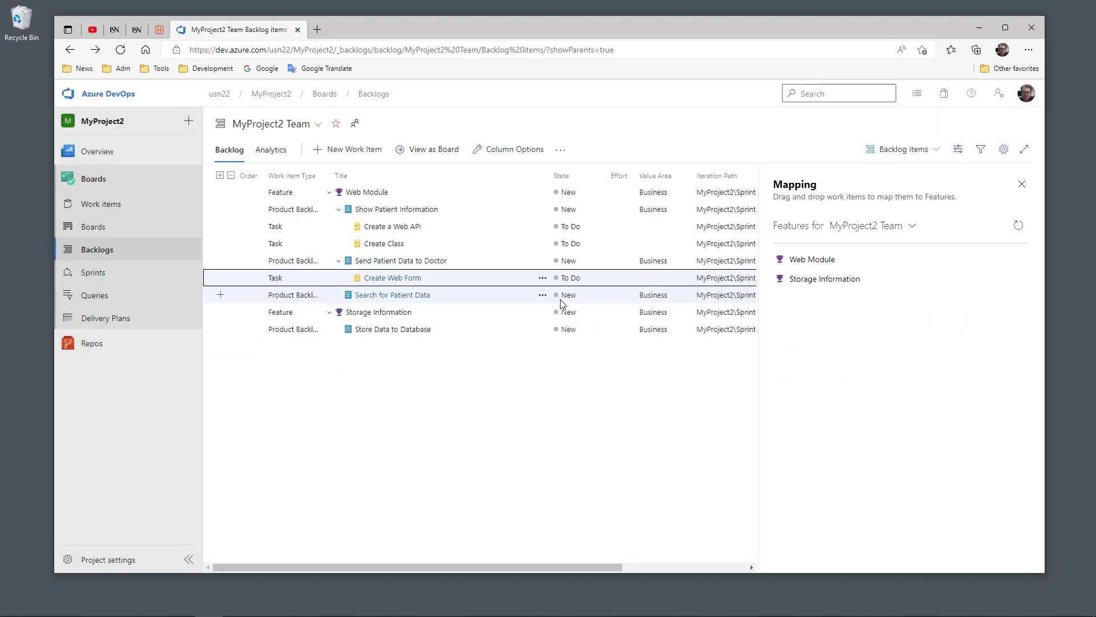
{"action": "left_click", "coordinate": [220, 261]}
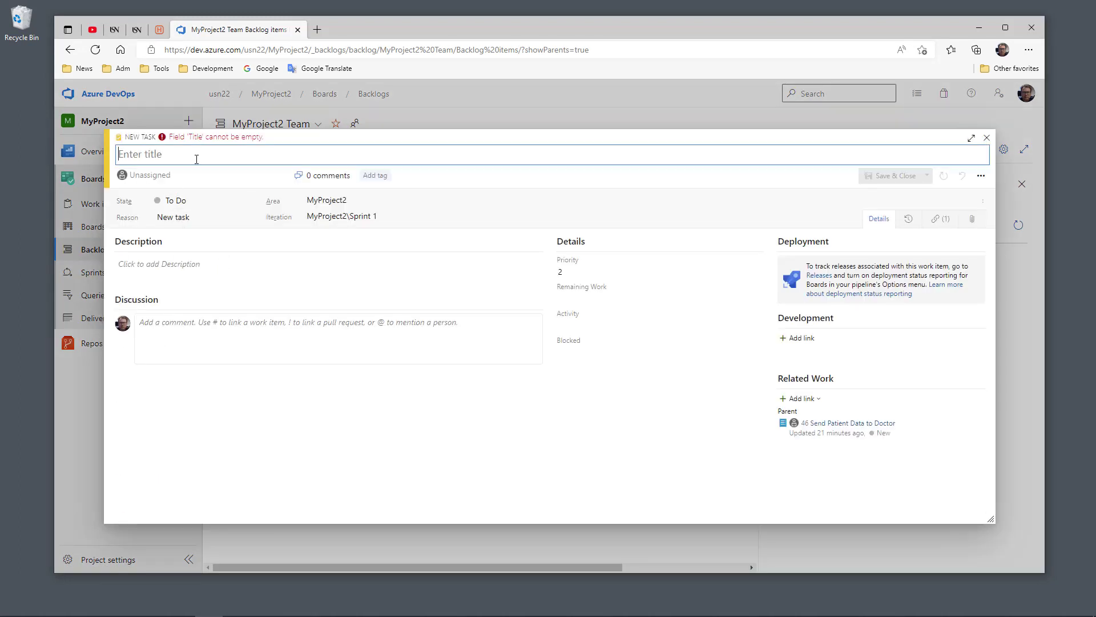
{"action": "type", "text": "Create a Method"}
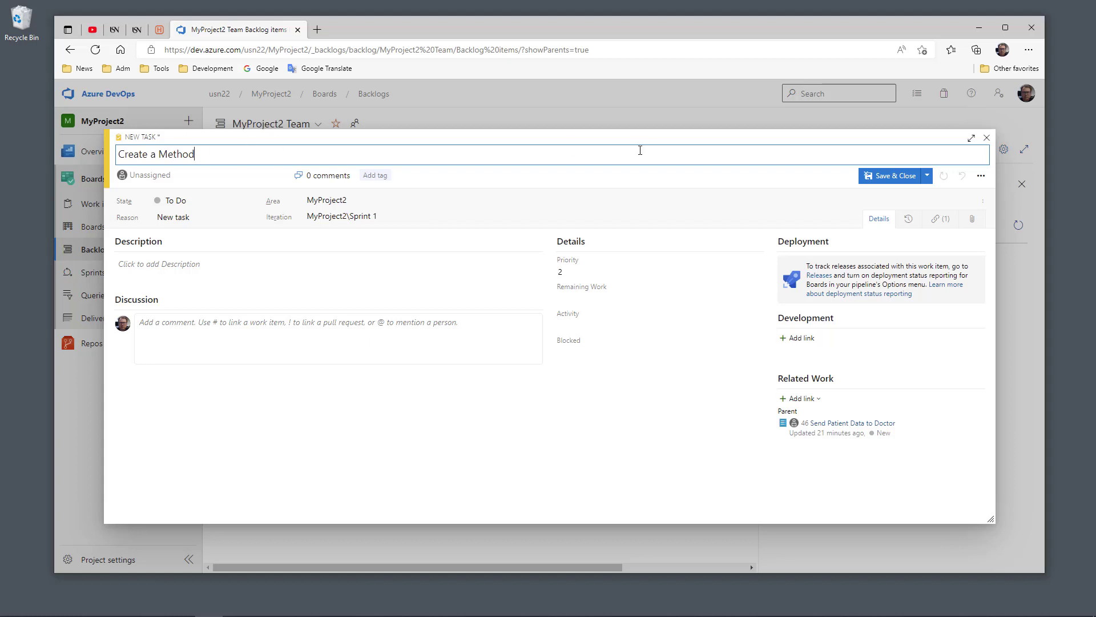
{"action": "left_click", "coordinate": [879, 177]}
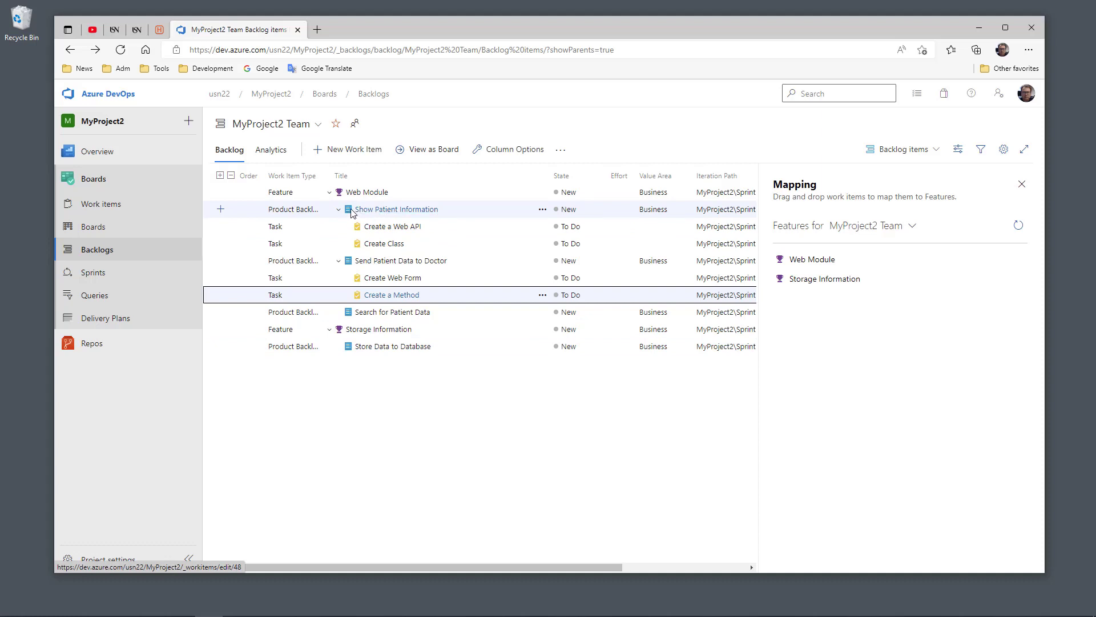
- Assign the "Create a Web API" task to the suggested team member, set its remaining work to 8 and save it
{"action": "left_click", "coordinate": [397, 230]}
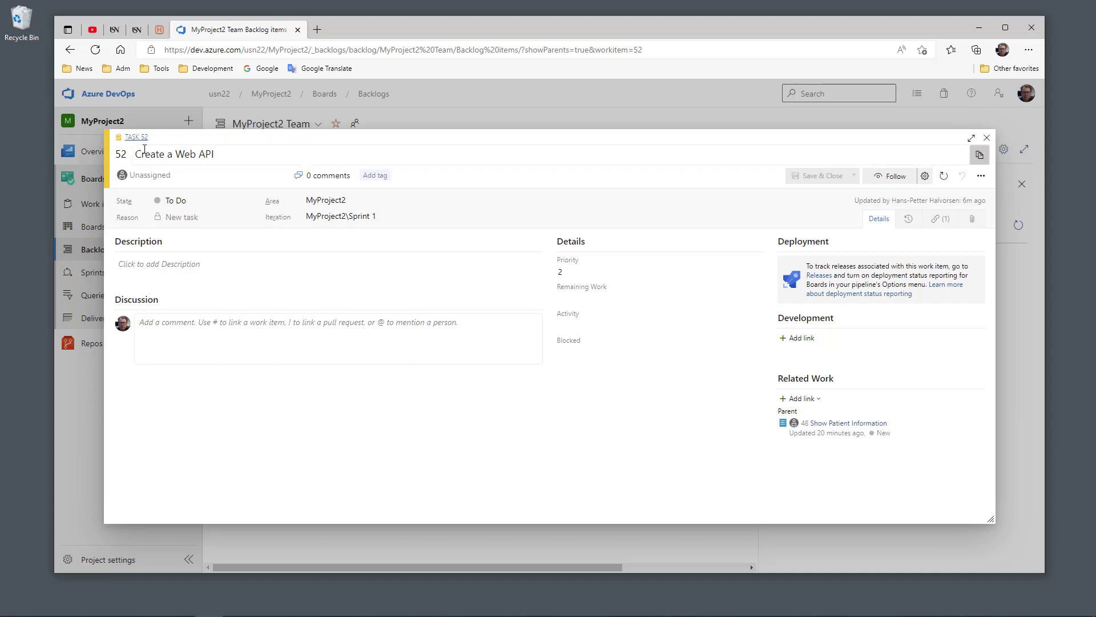
{"action": "left_click", "coordinate": [164, 174]}
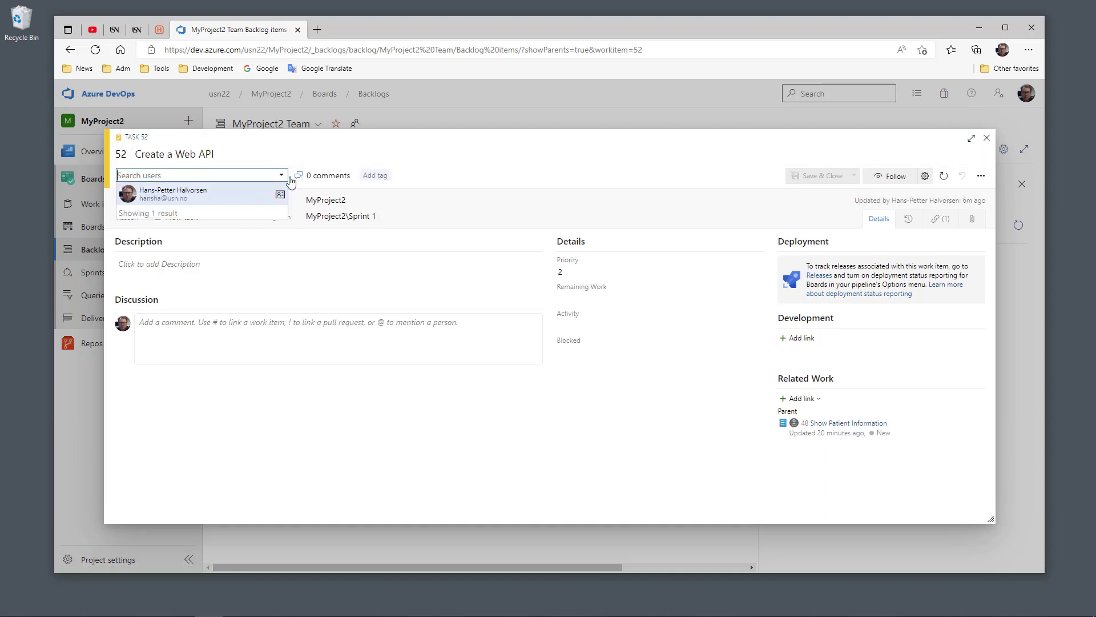
{"action": "left_click", "coordinate": [182, 196]}
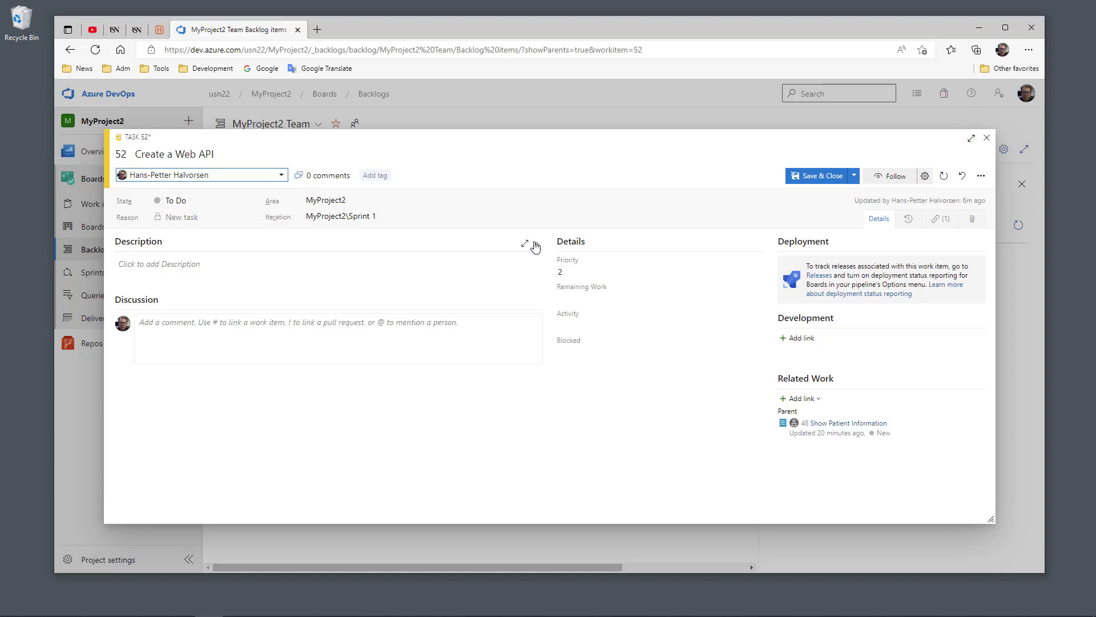
{"action": "left_click", "coordinate": [598, 298]}
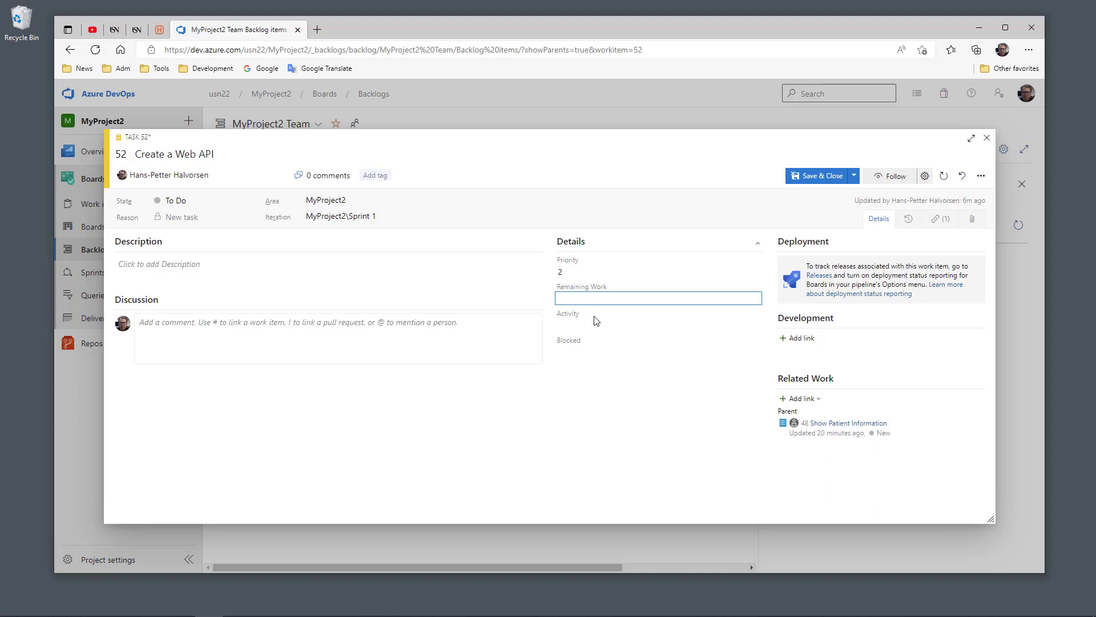
{"action": "type", "text": "8"}
{"action": "left_click", "coordinate": [817, 176]}
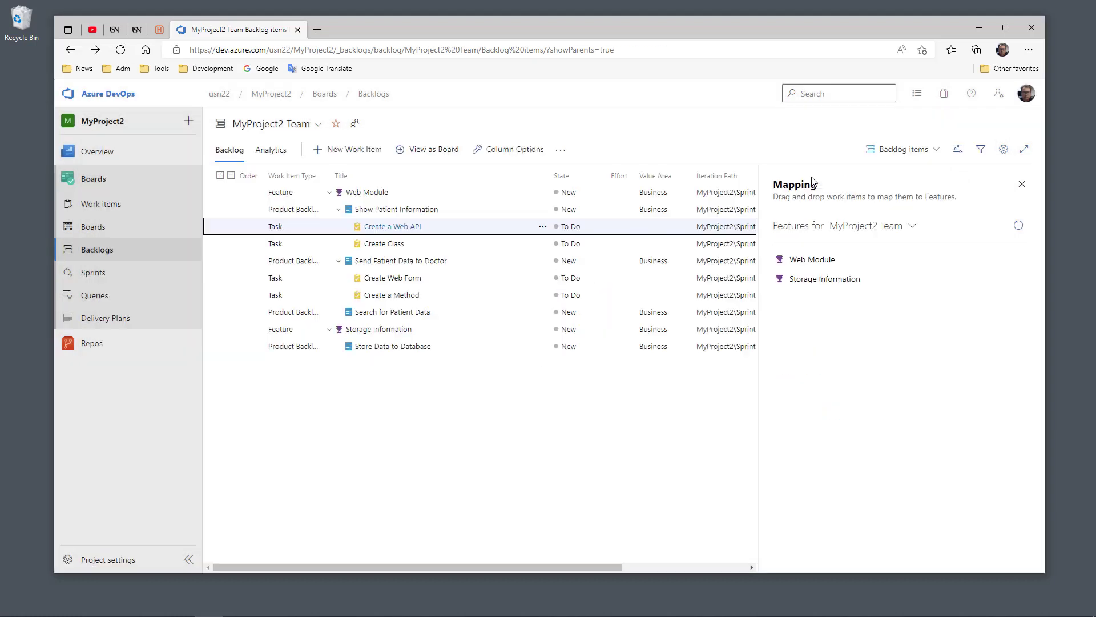
- Assign the "Create Class" task to the suggested team member, set its remaining work to 1 and save it
{"action": "left_click", "coordinate": [385, 247]}
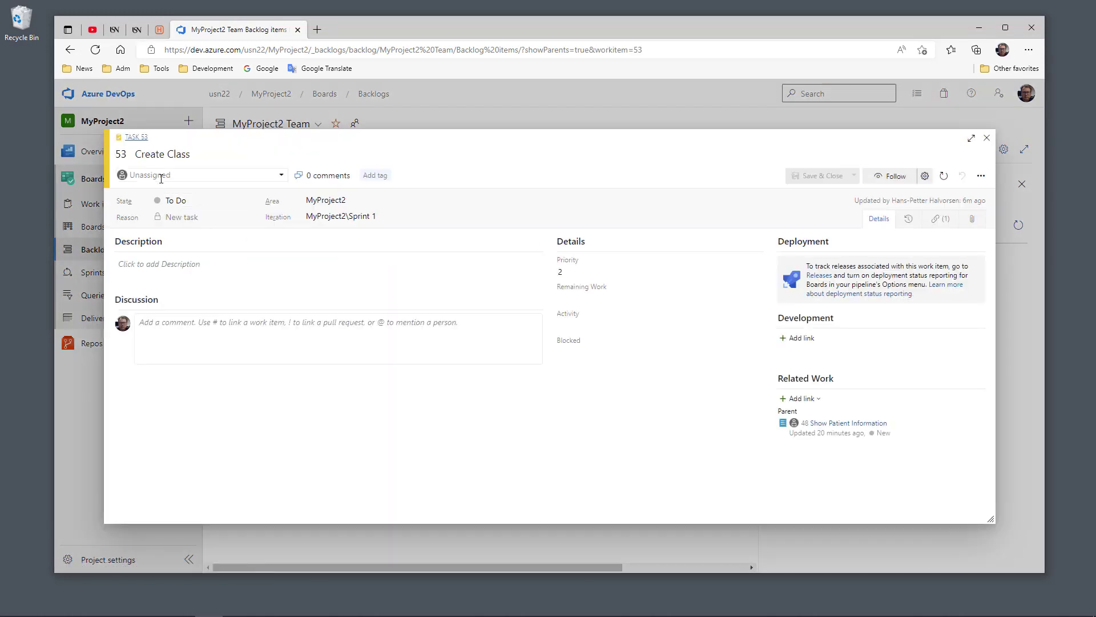
{"action": "left_click", "coordinate": [282, 175]}
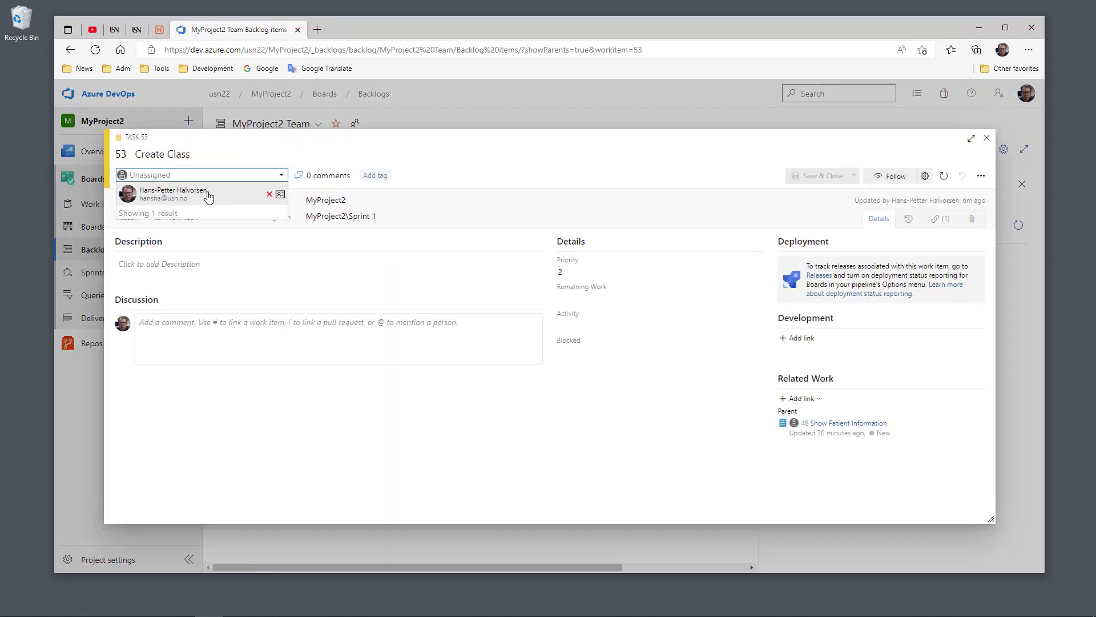
{"action": "left_click", "coordinate": [184, 197]}
{"action": "left_click", "coordinate": [563, 295]}
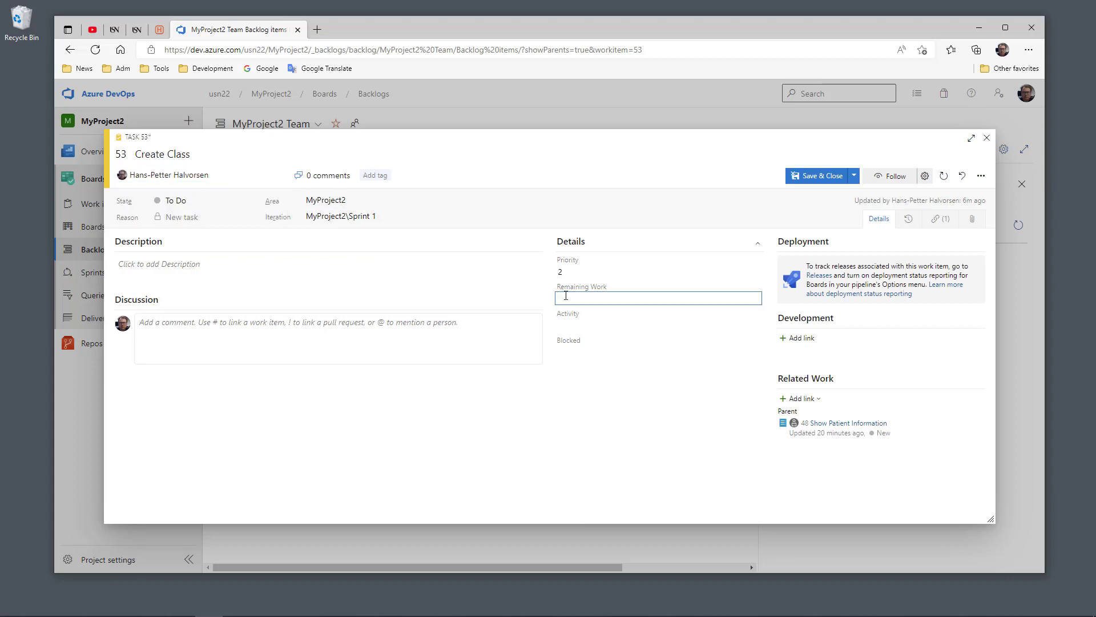
{"action": "left_click", "coordinate": [820, 176]}
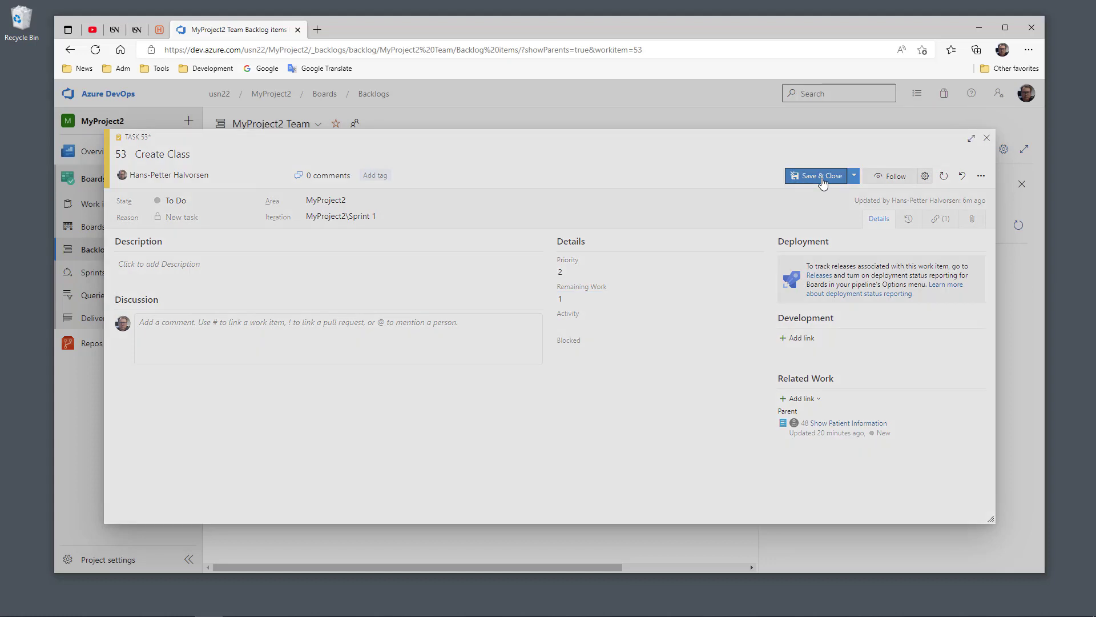
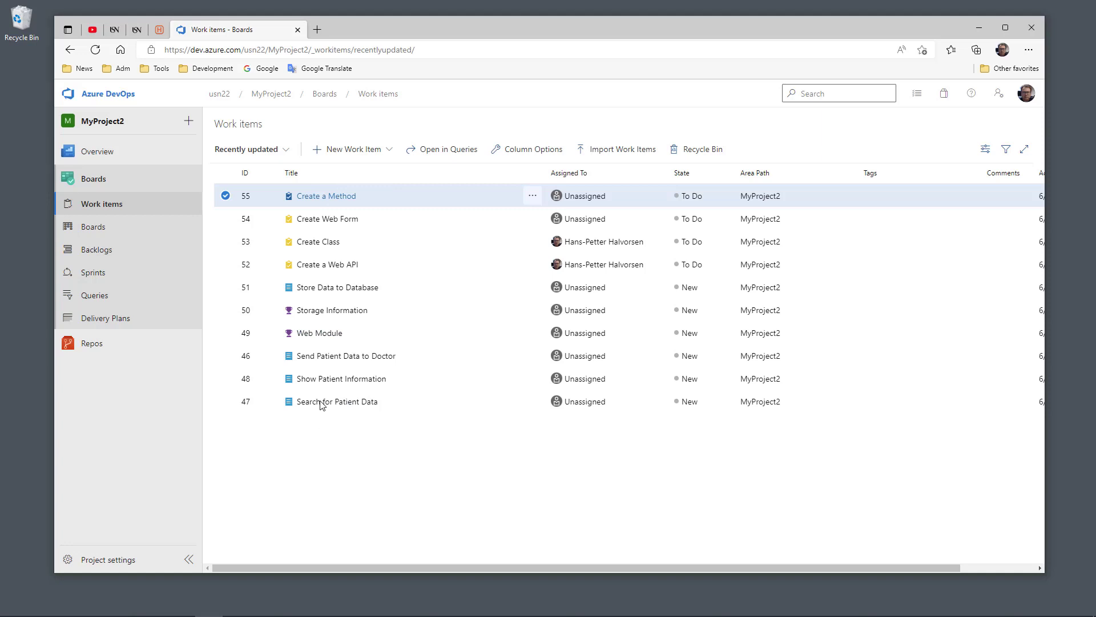
- Return from the work items list to the MyProject2 Team backlog
{"action": "left_click", "coordinate": [294, 172]}
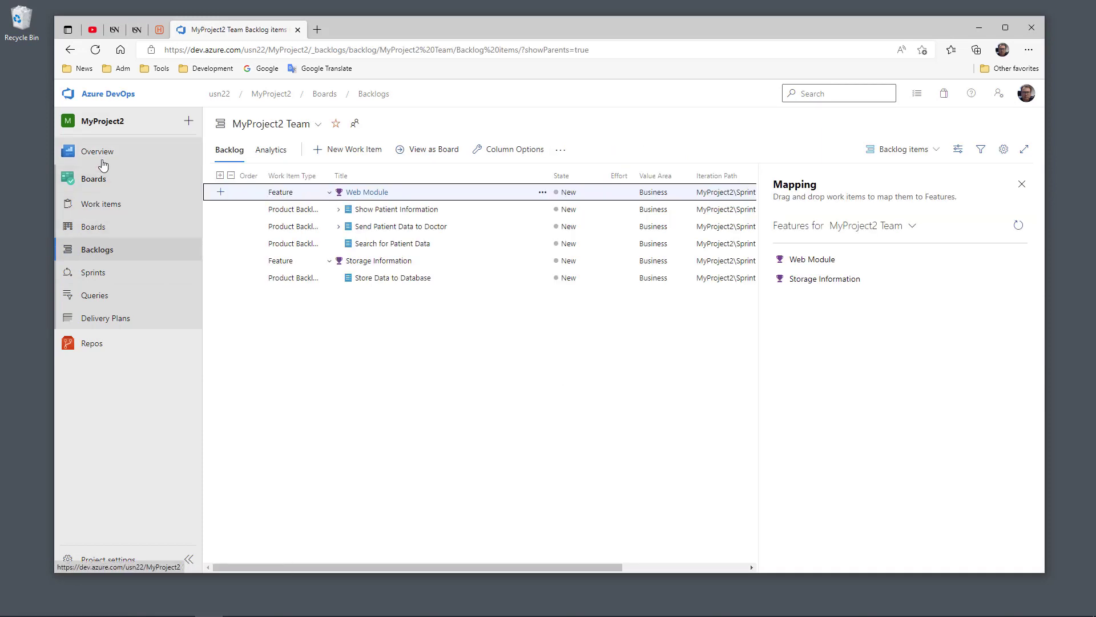
{"action": "left_click", "coordinate": [105, 252]}
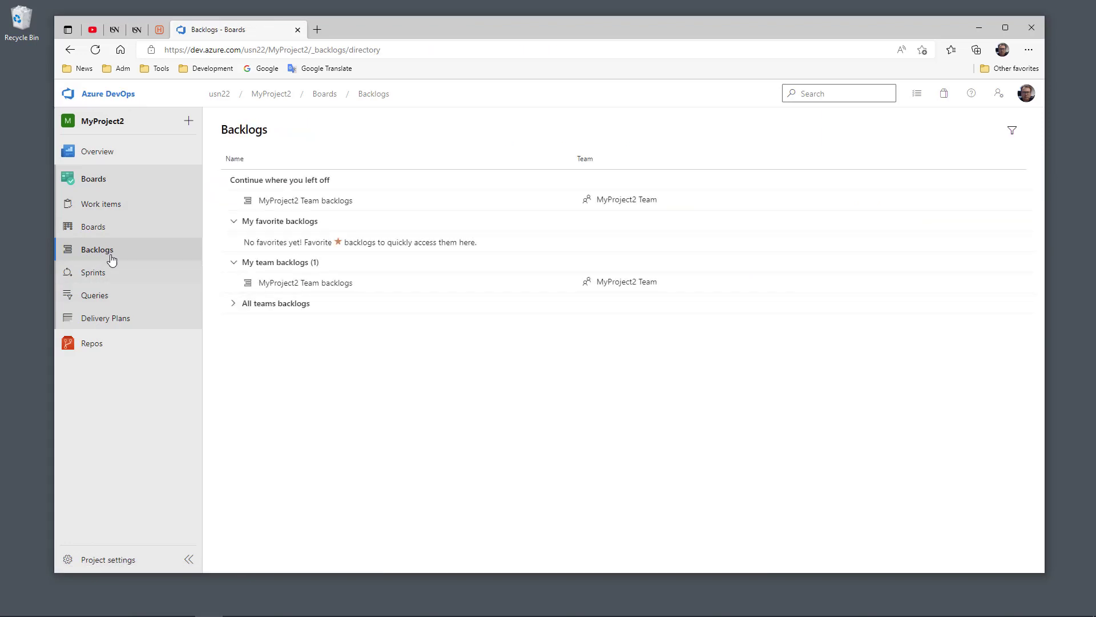
{"action": "left_click", "coordinate": [105, 249]}
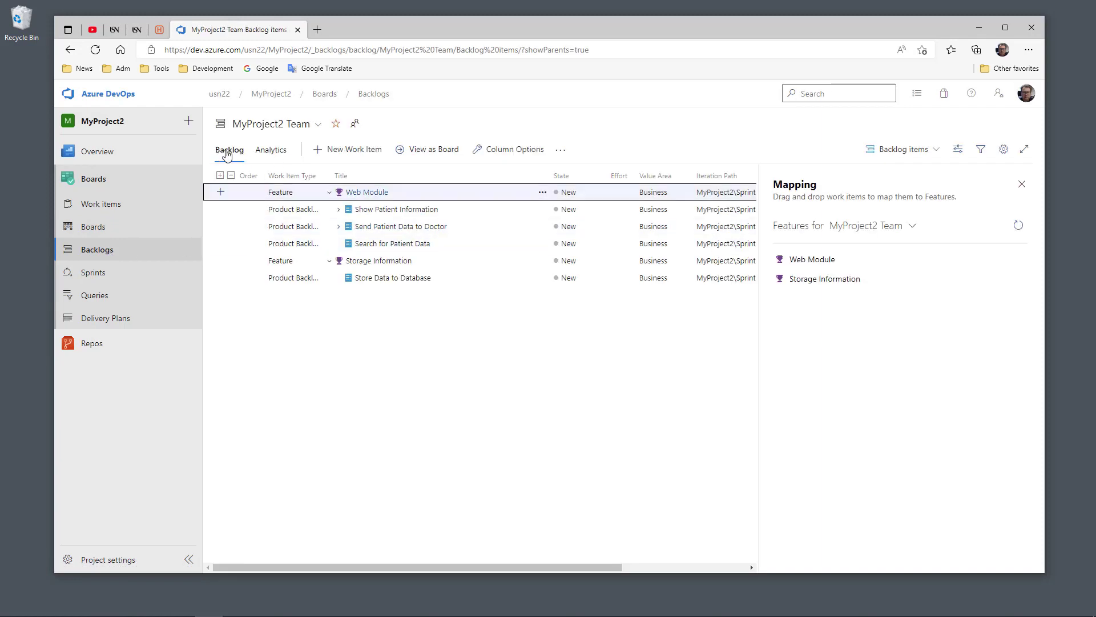
- Expand all levels of the team backlog and widen the Work Item Type column so its full names fit
{"action": "left_click", "coordinate": [227, 156]}
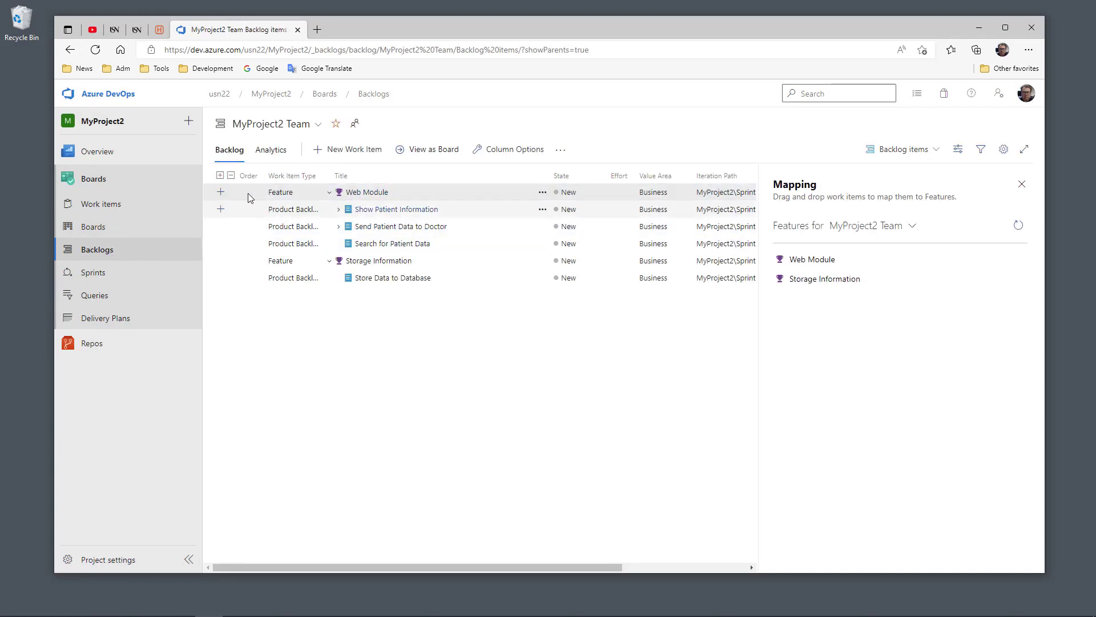
{"action": "left_click", "coordinate": [219, 176]}
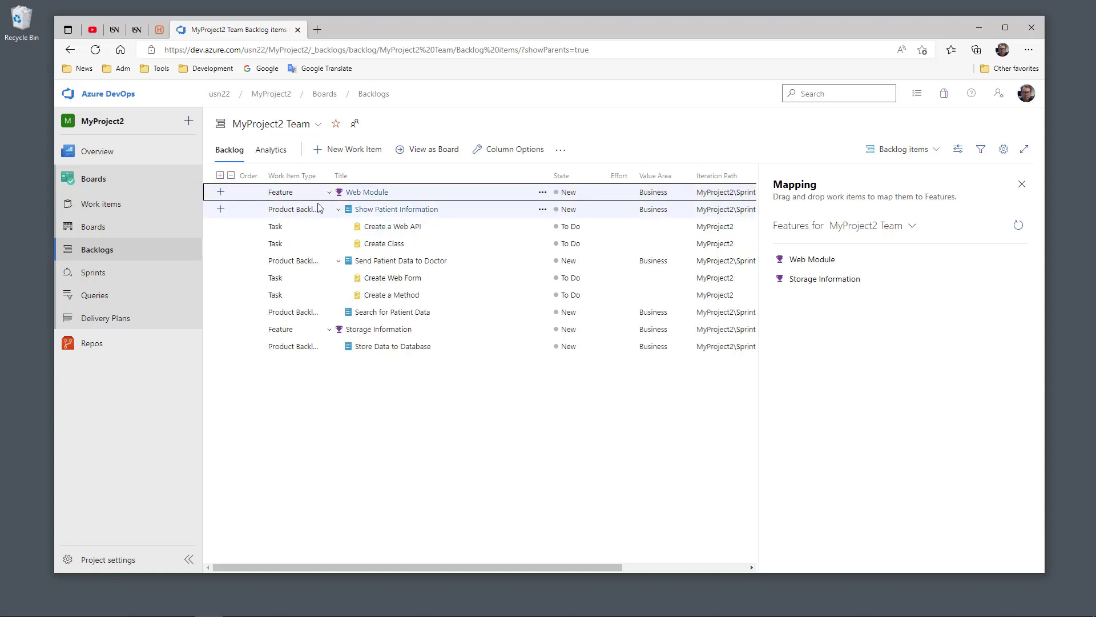
{"action": "left_click_drag", "start_coordinate": [332, 171], "coordinate": [366, 171]}
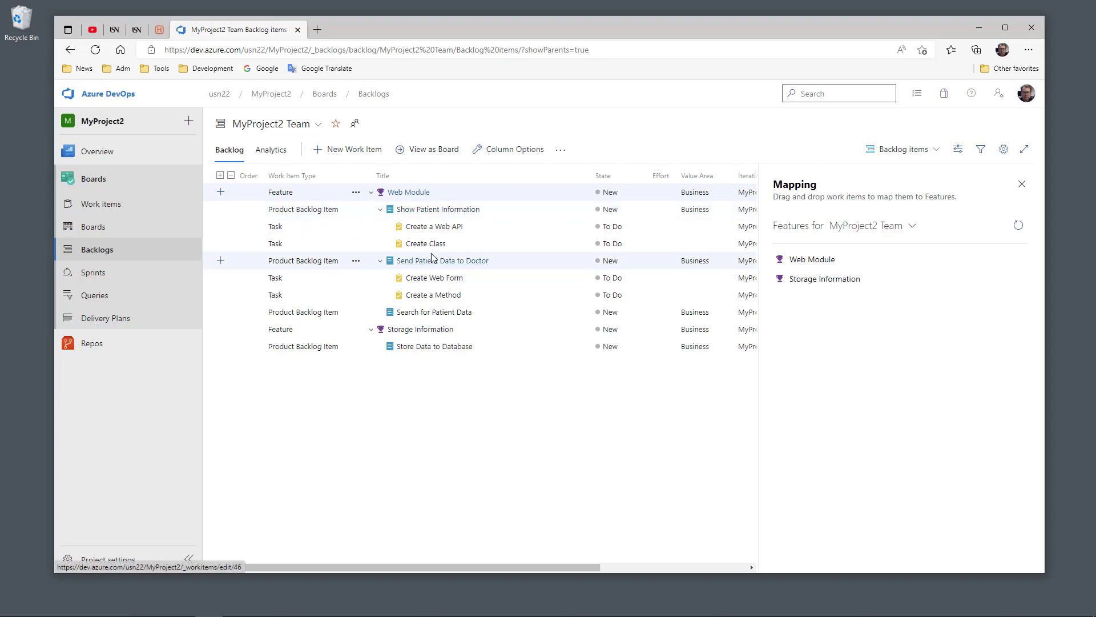
- Examine the Sprint 1 taskboard and the list of available sprints, keeping Sprint 1 selected
{"action": "left_click", "coordinate": [114, 275]}
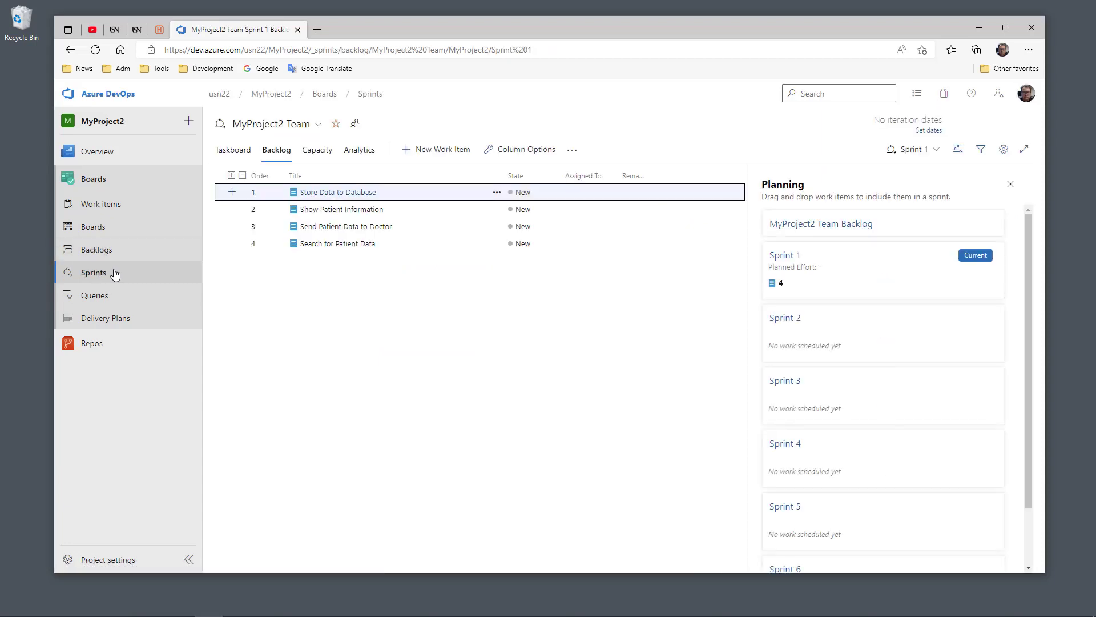
{"action": "left_click", "coordinate": [239, 153]}
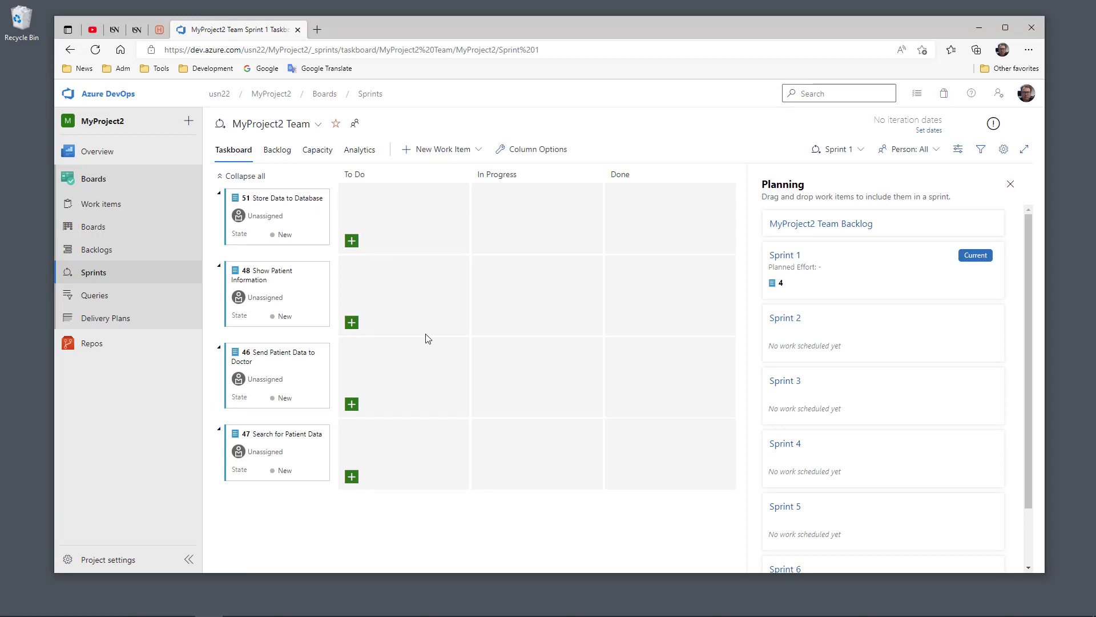
{"action": "left_click", "coordinate": [859, 152]}
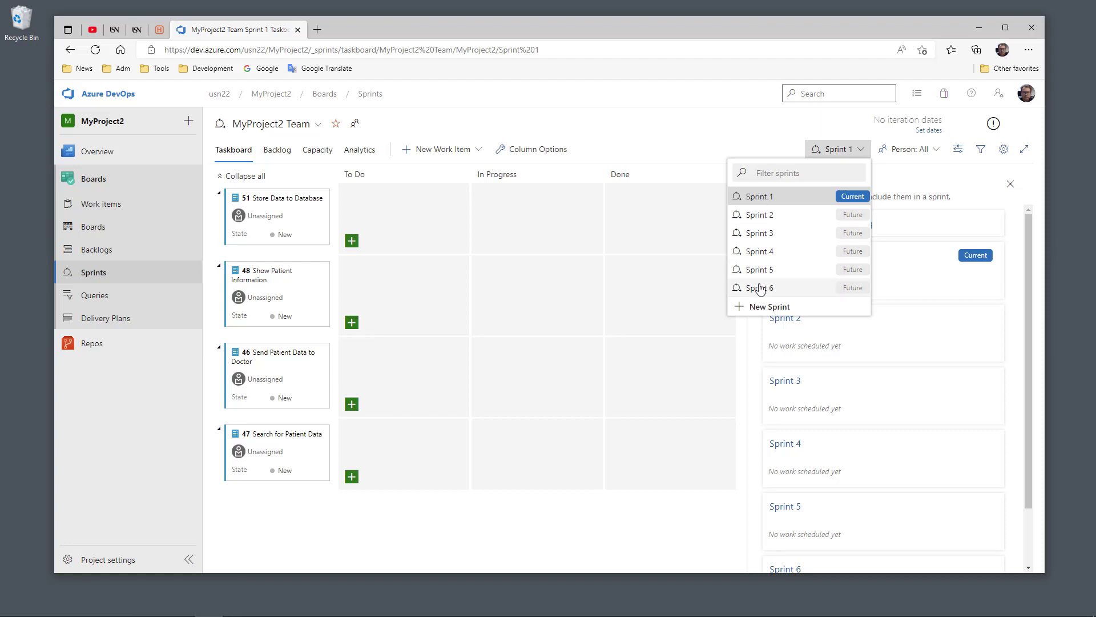
{"action": "left_click", "coordinate": [801, 197]}
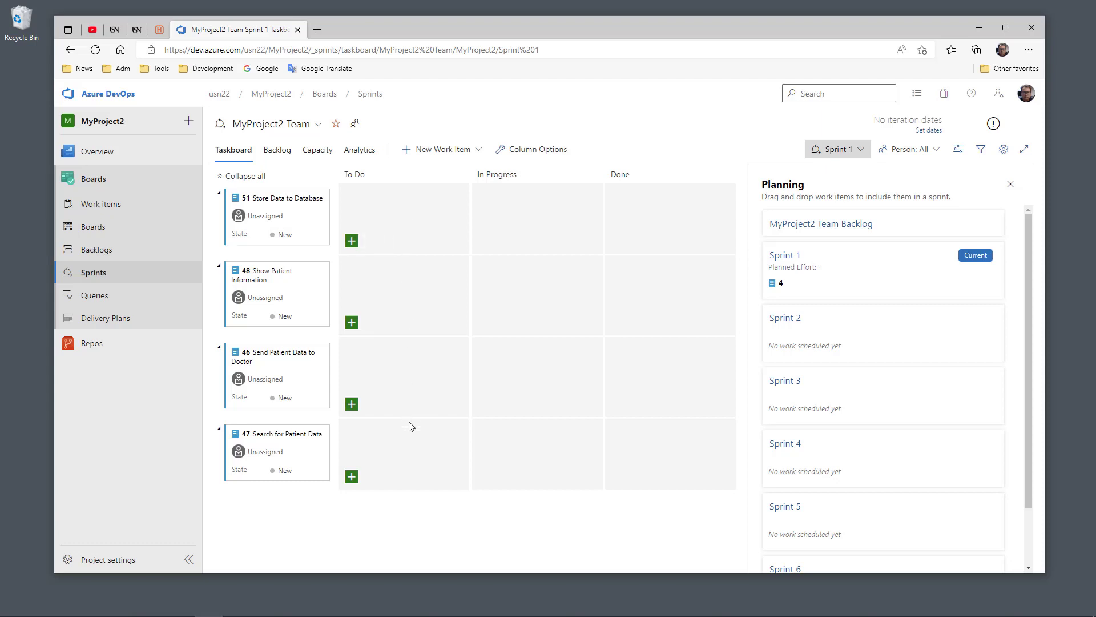
- From the expanded team backlog, set the iteration of the "Create a Web API" task to Sprint 1 and save it
{"action": "left_click", "coordinate": [108, 256]}
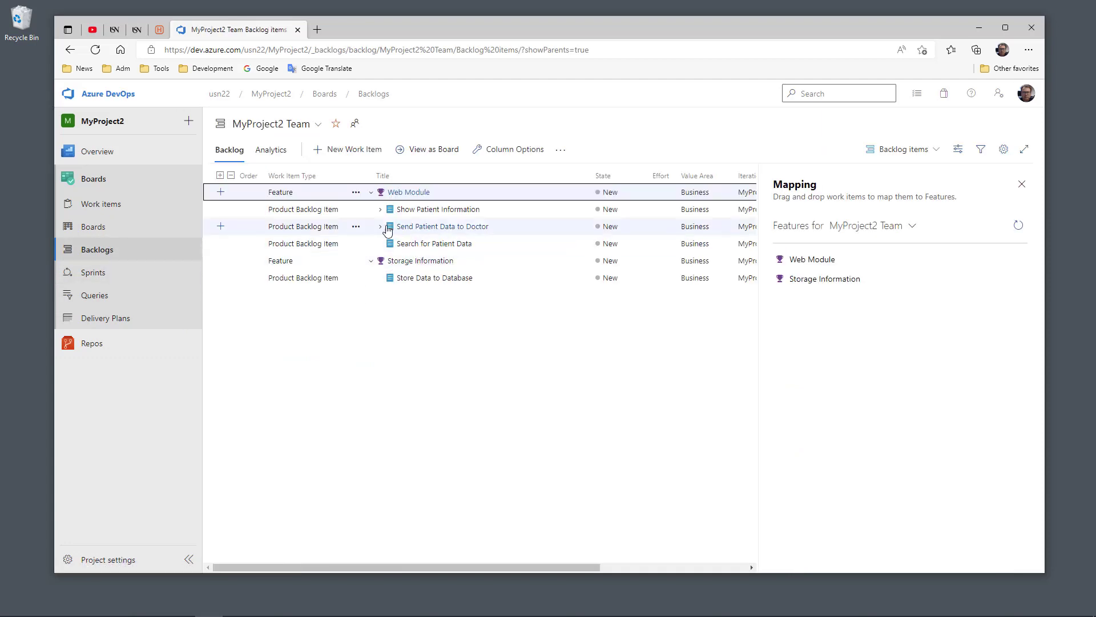
{"action": "left_click", "coordinate": [220, 175]}
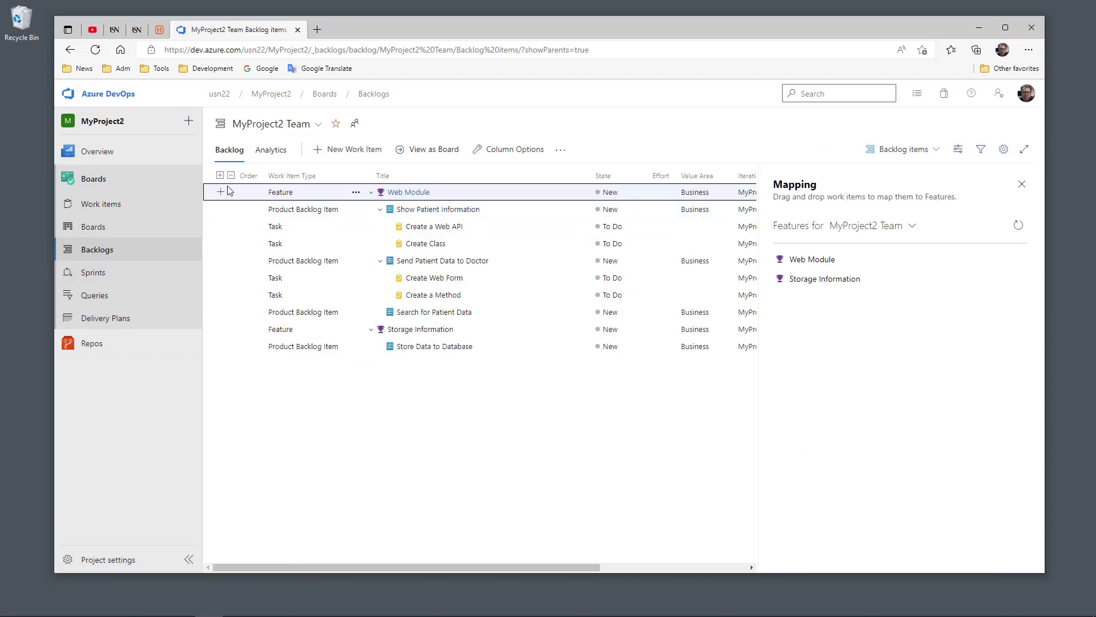
{"action": "left_click", "coordinate": [449, 228]}
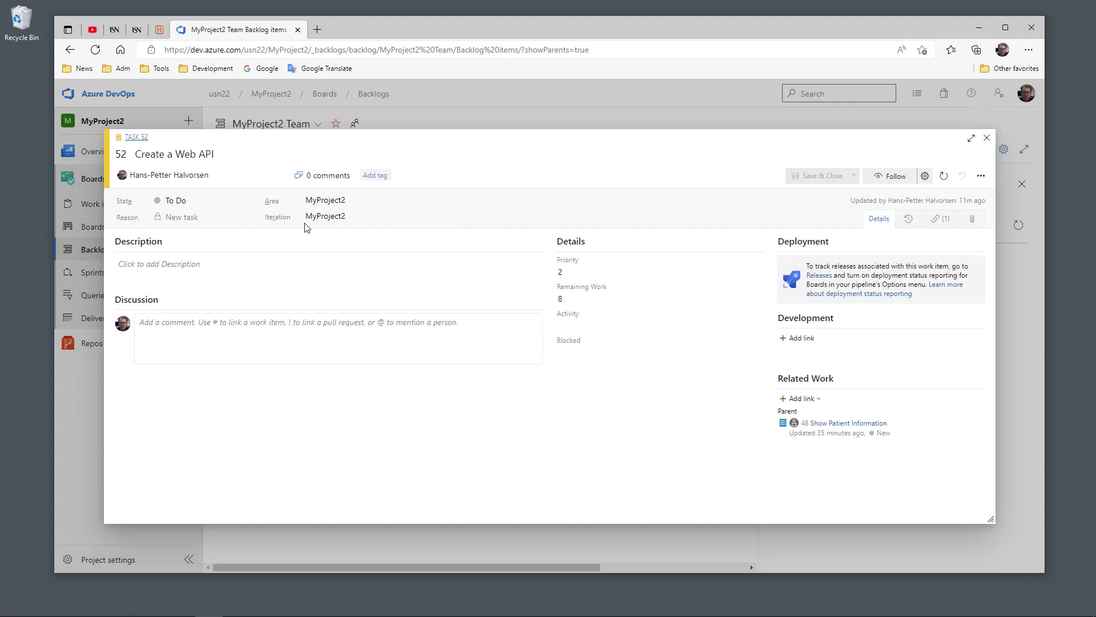
{"action": "left_click", "coordinate": [835, 217]}
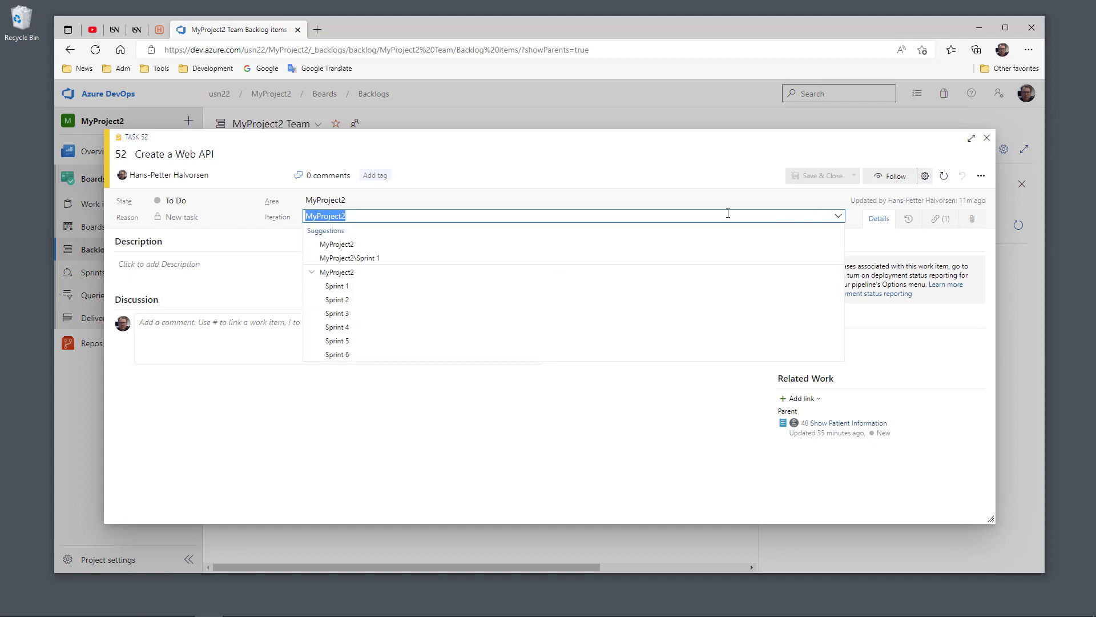
{"action": "left_click", "coordinate": [359, 287]}
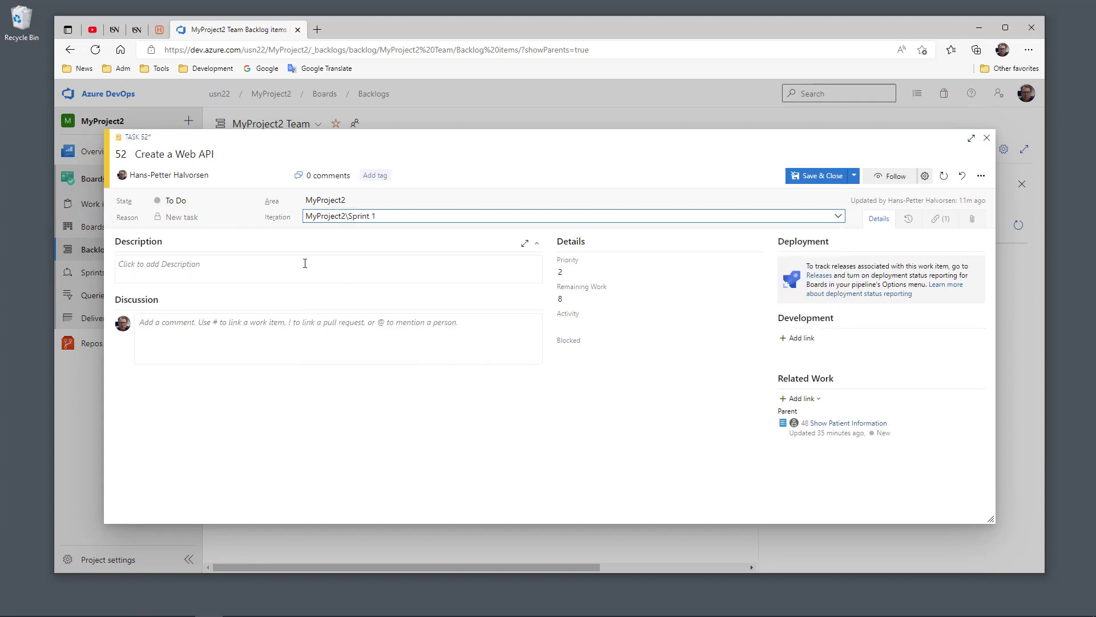
{"action": "left_click", "coordinate": [816, 176]}
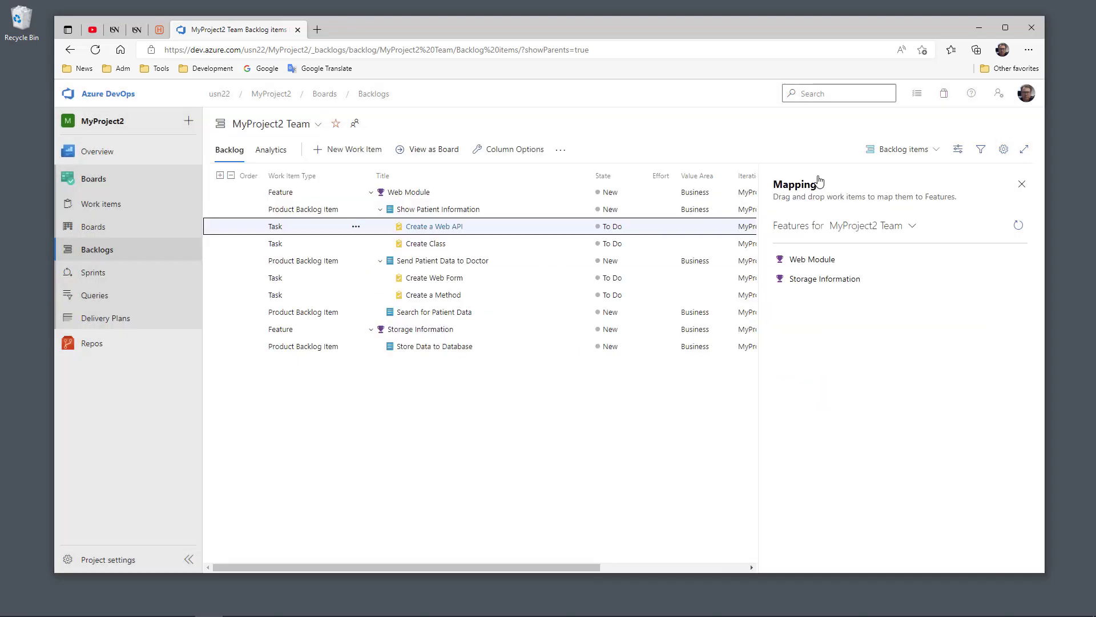
- Set the iteration of the "Create Class" task to Sprint 1 and save it
{"action": "left_click", "coordinate": [430, 244]}
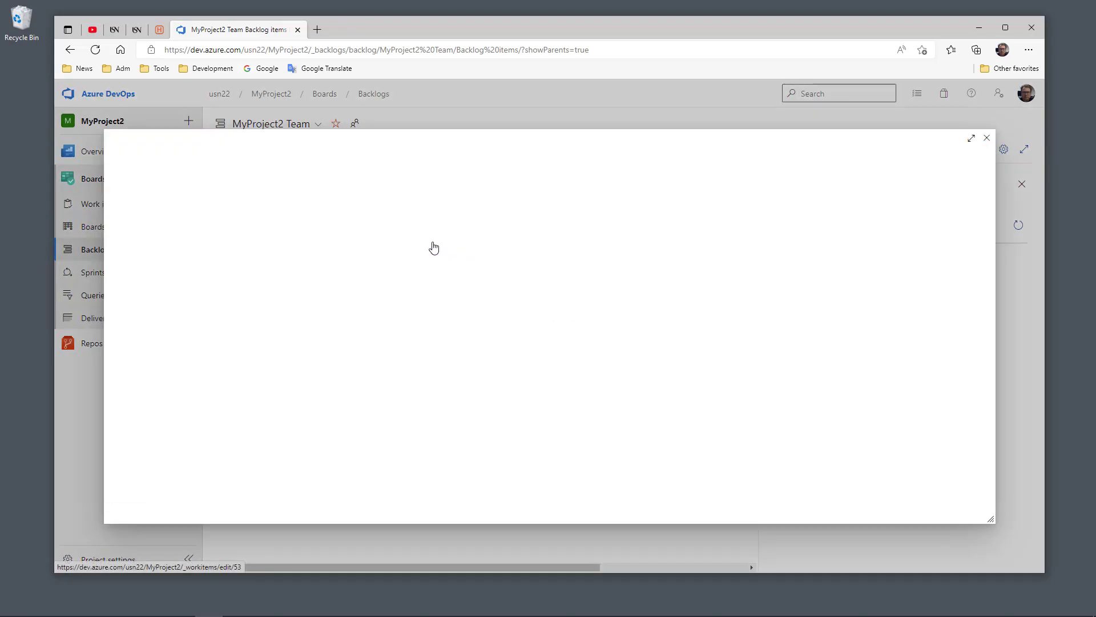
{"action": "left_click", "coordinate": [422, 218]}
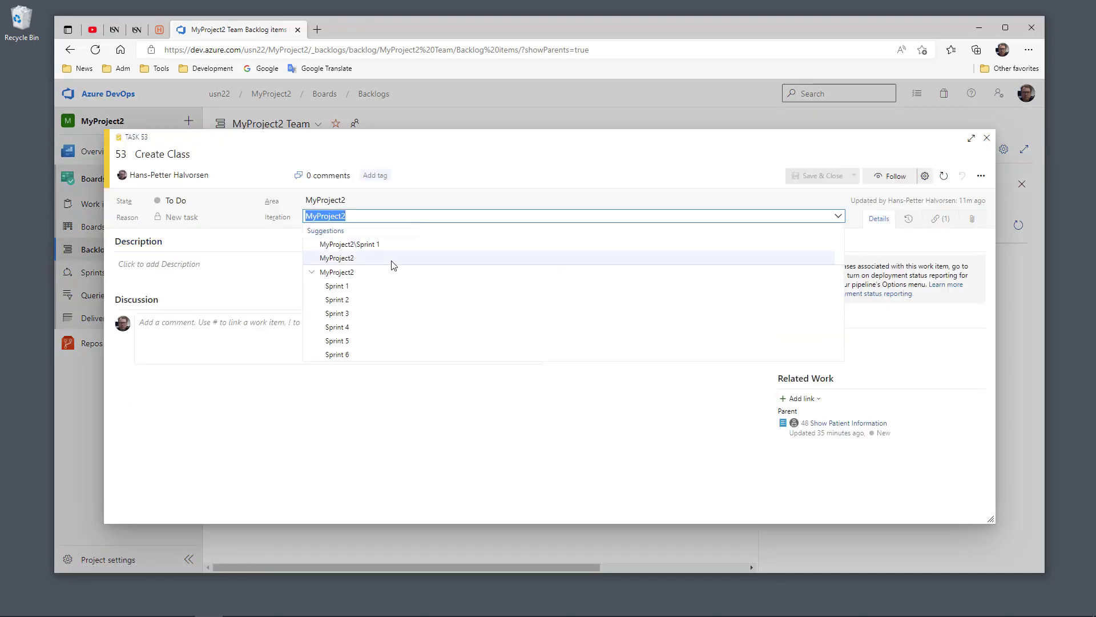
{"action": "left_click", "coordinate": [386, 287]}
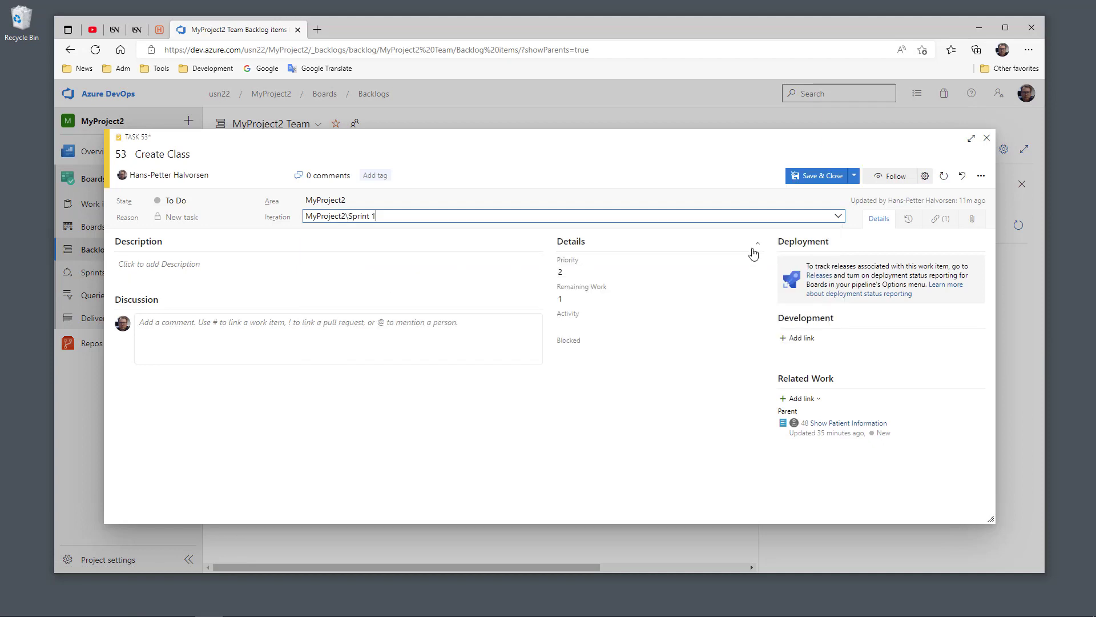
{"action": "left_click", "coordinate": [816, 176]}
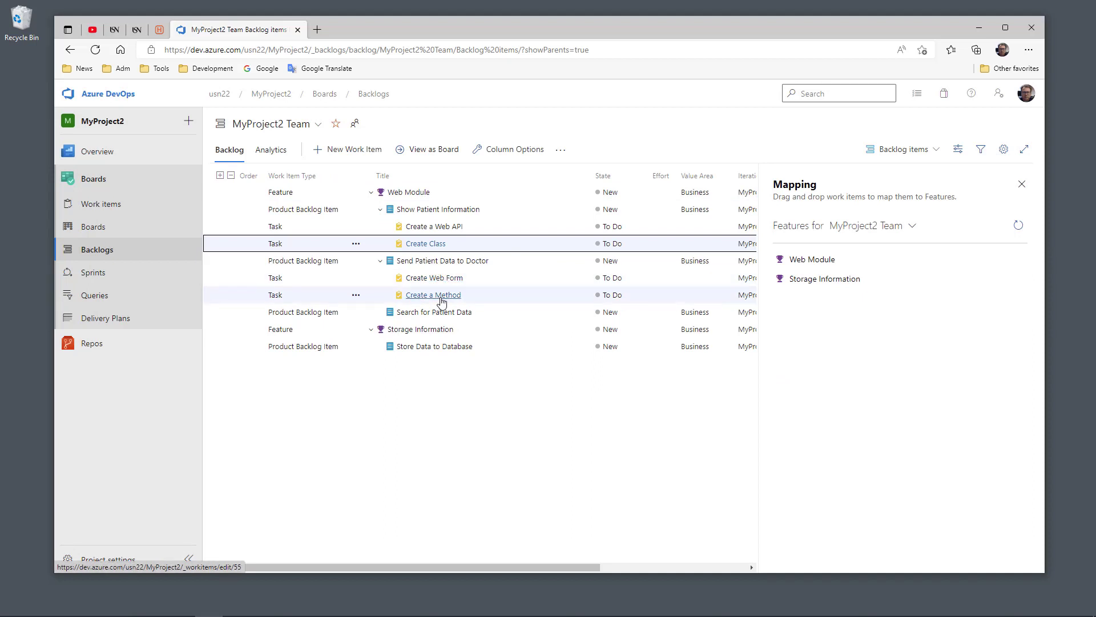
- On the Sprint 1 taskboard, add a task titled "Create SQL Server" under the backlog item "Store Data to Database"
{"action": "left_click", "coordinate": [100, 277]}
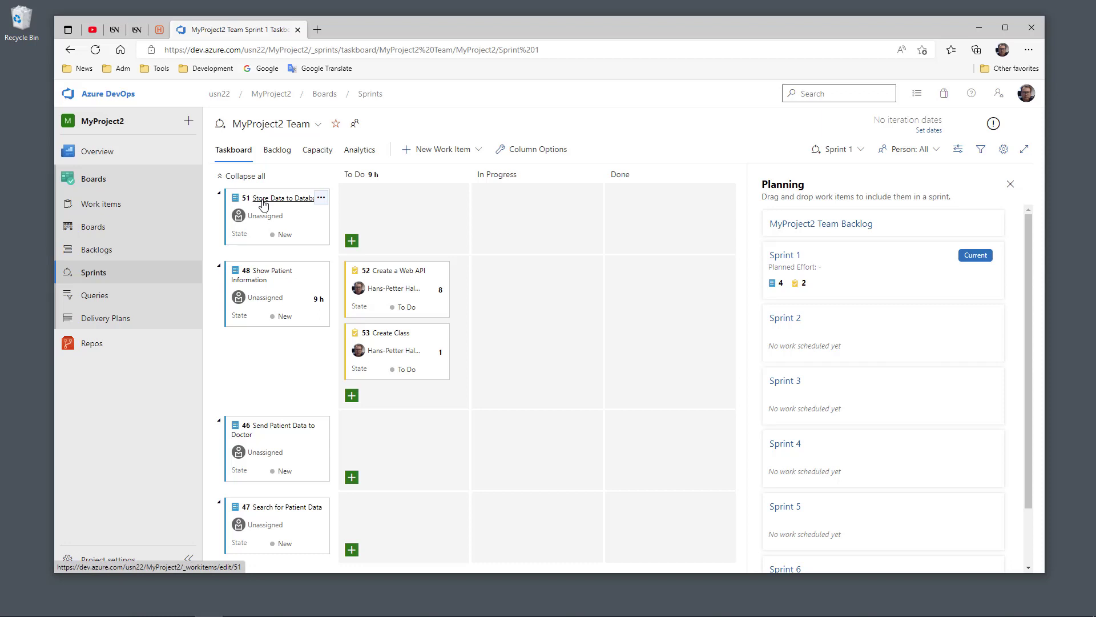
{"action": "left_click", "coordinate": [322, 199]}
{"action": "left_click", "coordinate": [357, 200]}
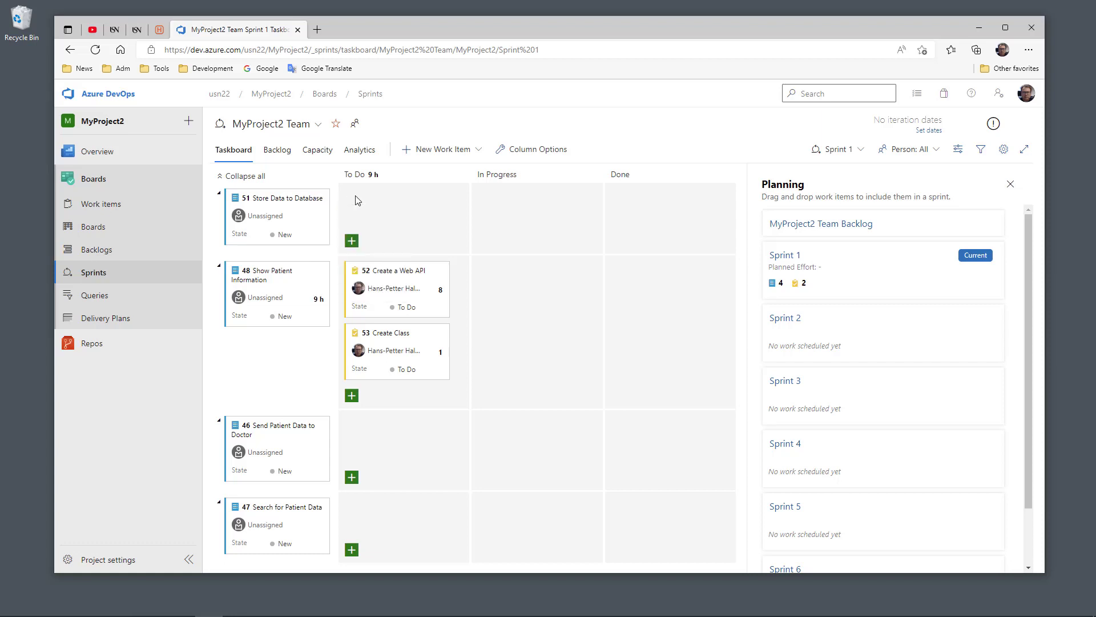
{"action": "left_click", "coordinate": [352, 242]}
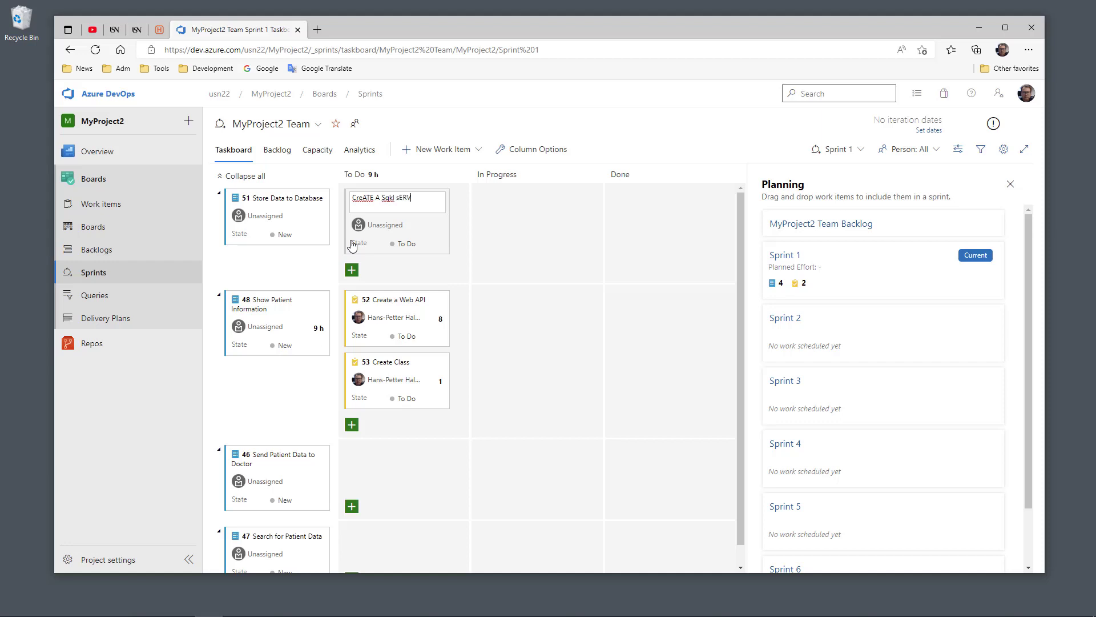
{"action": "key", "text": "BackSpace"}
{"action": "key", "text": "BackSpace"}
{"action": "key", "text": "BackSpace"}
{"action": "key", "text": "BackSpace"}
{"action": "key", "text": "BackSpace"}
{"action": "key", "text": "BackSpace"}
{"action": "key", "text": "BackSpace"}
{"action": "key", "text": "BackSpace"}
{"action": "key", "text": "BackSpace"}
{"action": "key", "text": "BackSpace"}
{"action": "key", "text": "BackSpace"}
{"action": "key", "text": "BackSpace"}
{"action": "key", "text": "BackSpace"}
{"action": "type", "text": "ATE"}
{"action": "key", "text": "BackSpace"}
{"action": "key", "text": "BackSpace"}
{"action": "key", "text": "BackSpace"}
{"action": "type", "text": "ate SQL Server"}
{"action": "key", "text": "Return"}
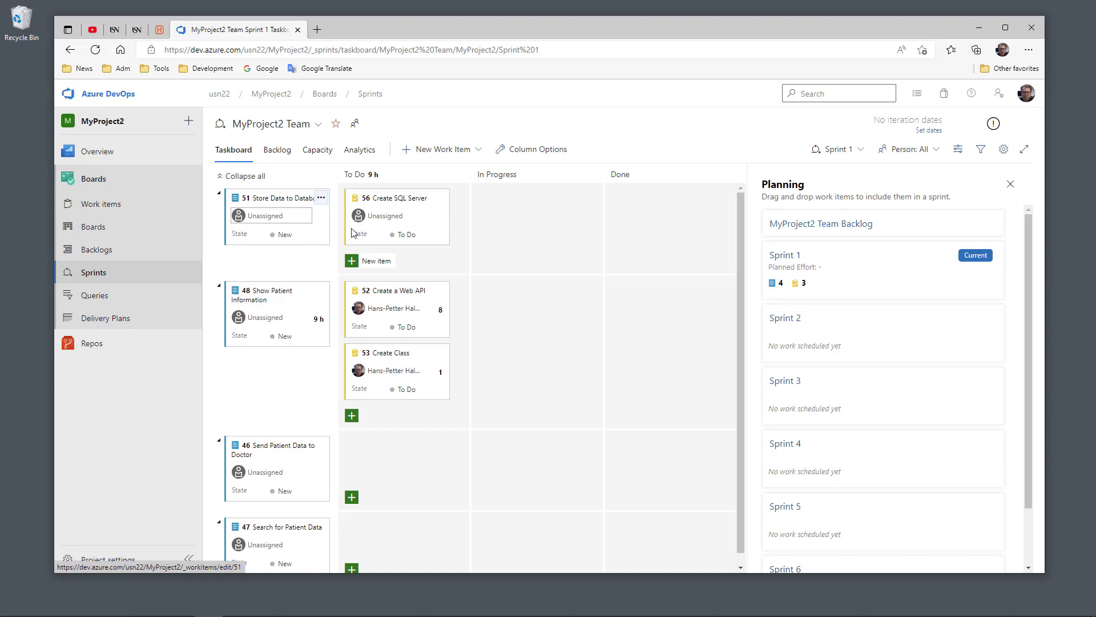
- Assign the "Create SQL Server" task to the suggested team member, set its remaining work to 2 and save it
{"action": "left_click", "coordinate": [391, 220]}
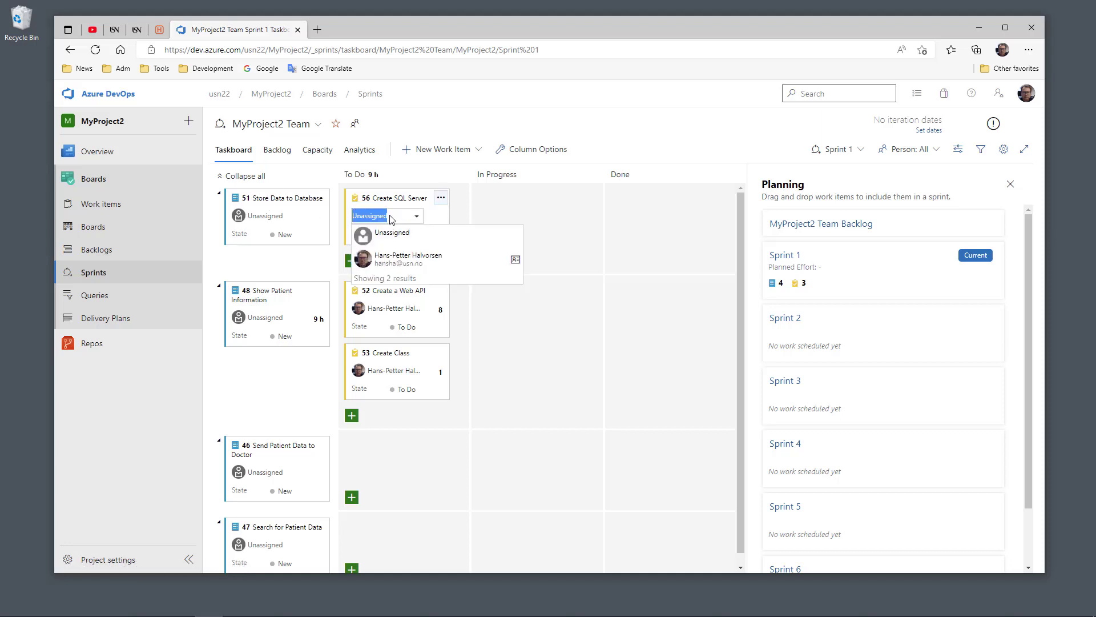
{"action": "left_click", "coordinate": [410, 260]}
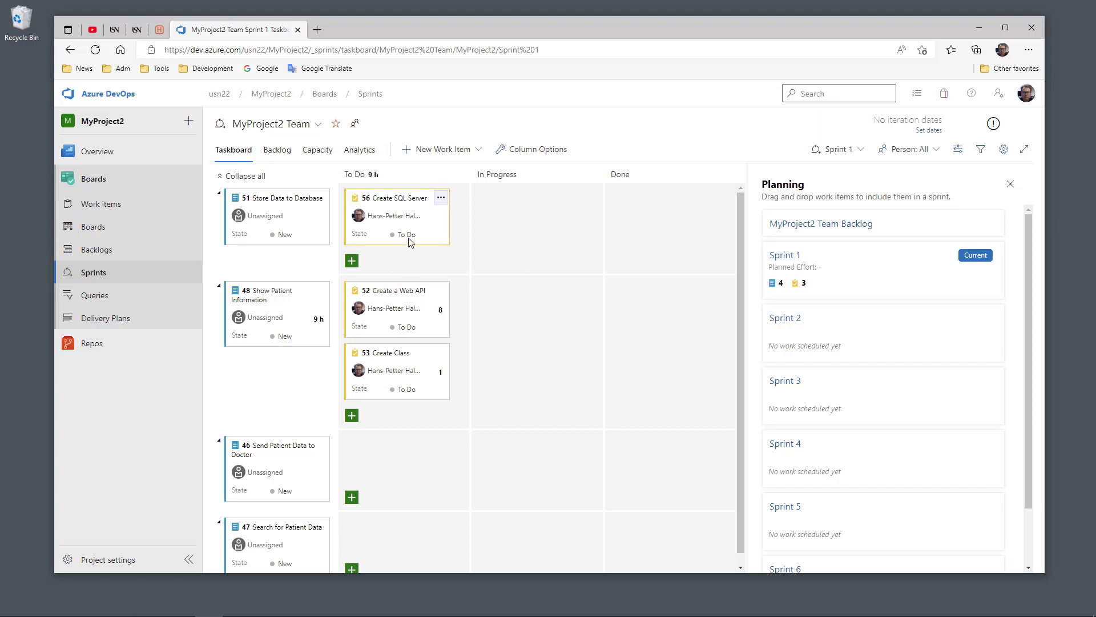
{"action": "left_click", "coordinate": [441, 200]}
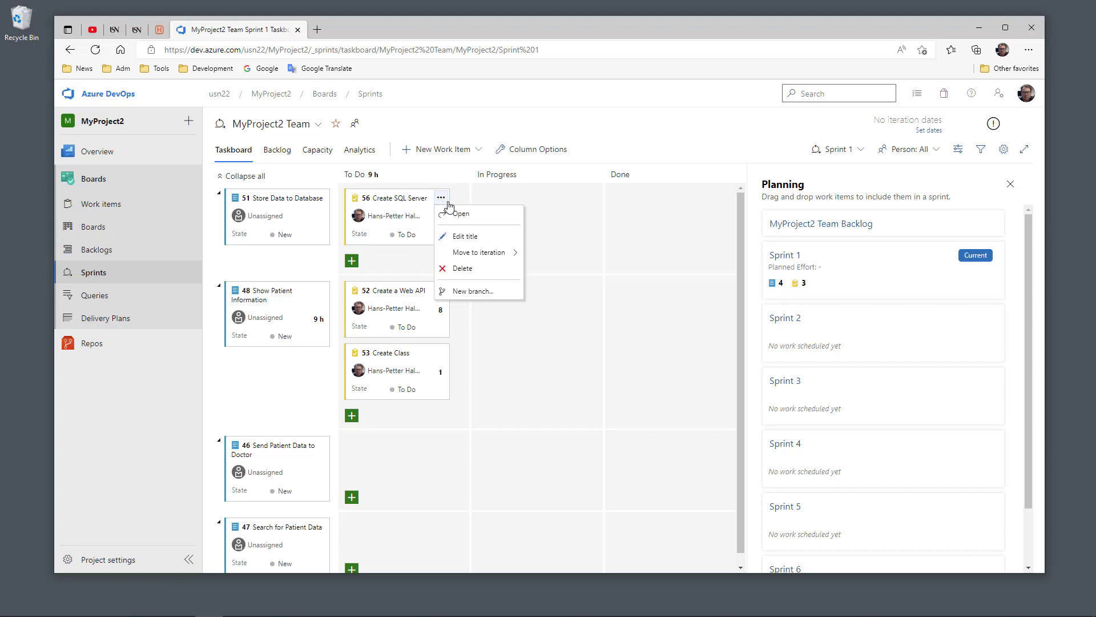
{"action": "left_click", "coordinate": [471, 214]}
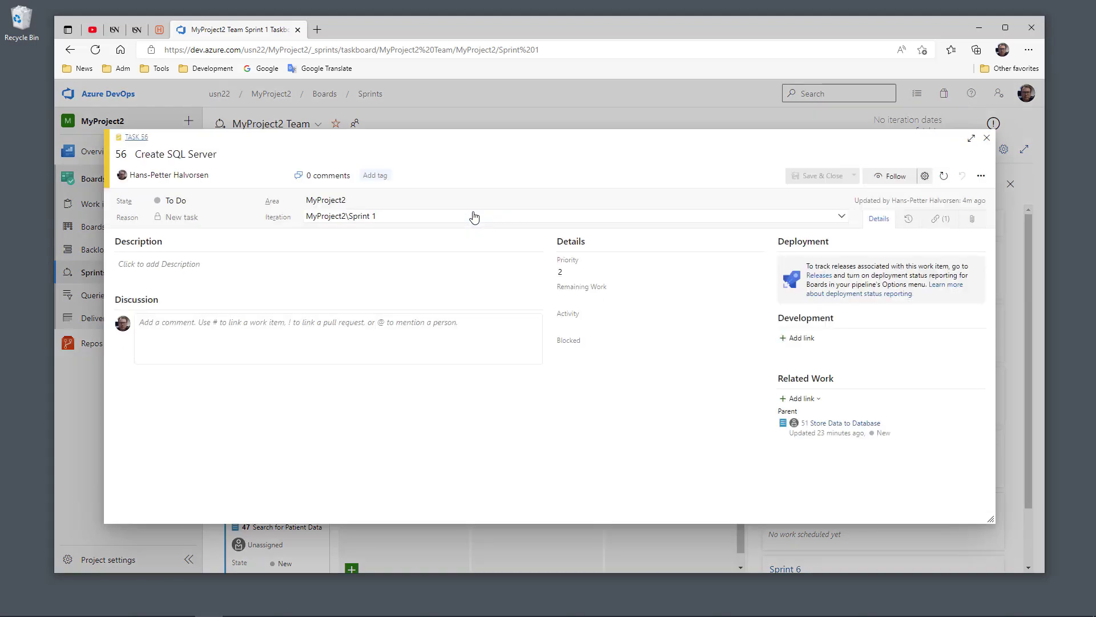
{"action": "left_click", "coordinate": [599, 299]}
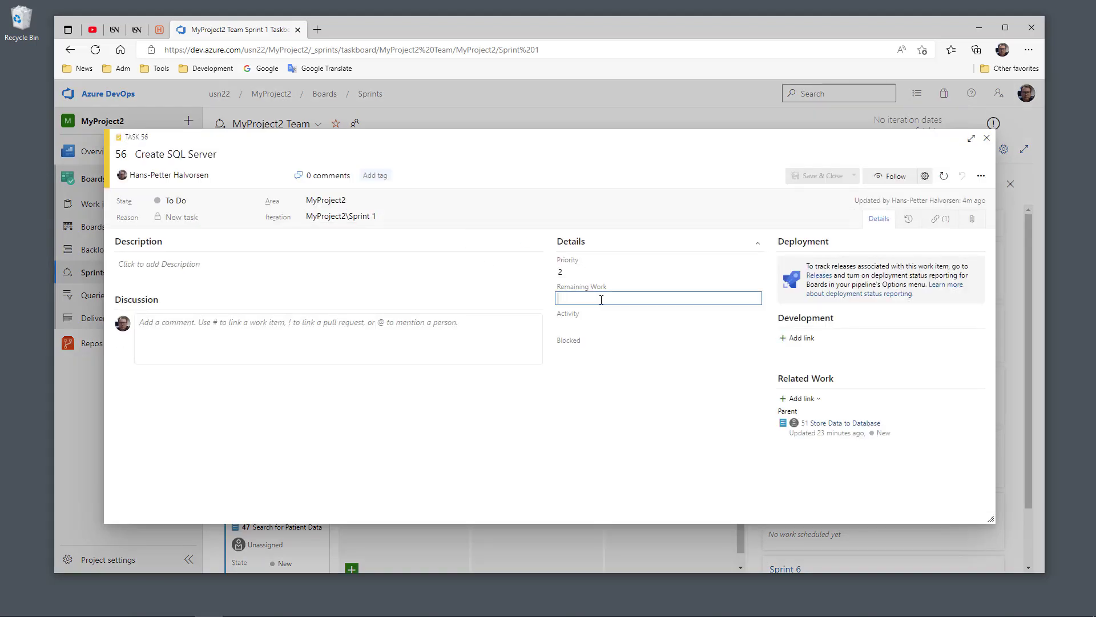
{"action": "type", "text": "2"}
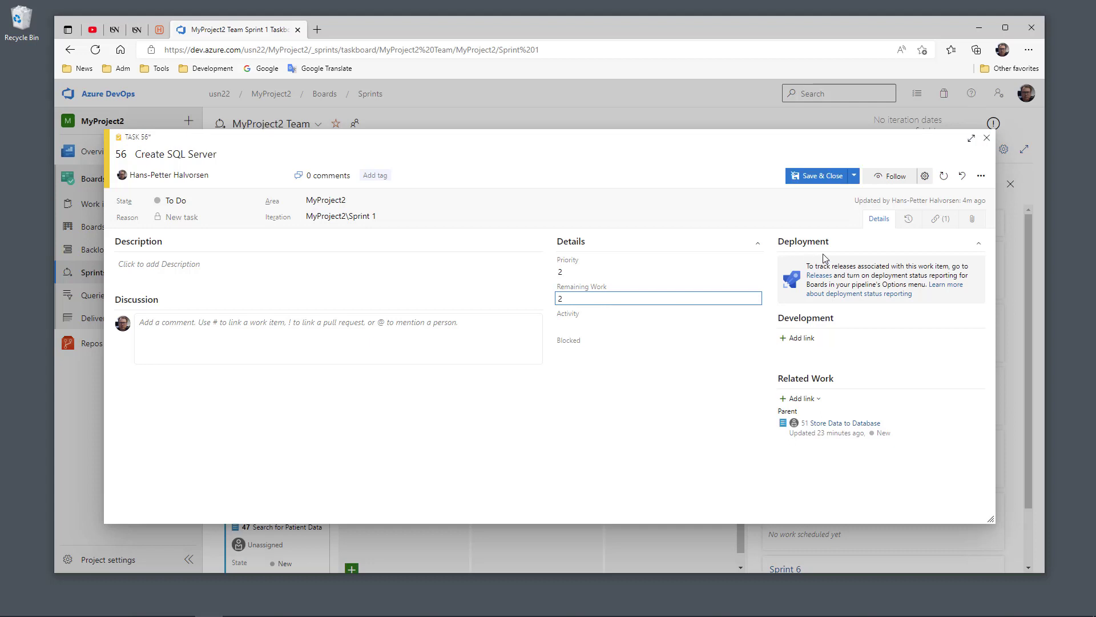
{"action": "left_click", "coordinate": [823, 176]}
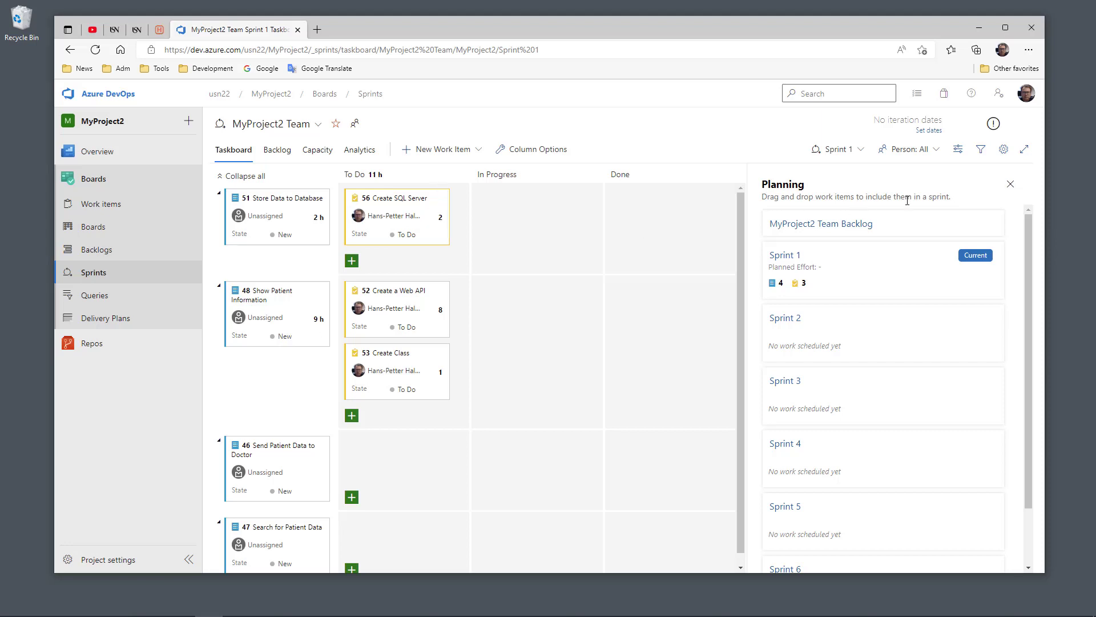
- Hide the sprint planning pane and add a task titled "Create GUI" under the backlog item "Send Patient Data to Doctor"
{"action": "left_click", "coordinate": [1010, 184]}
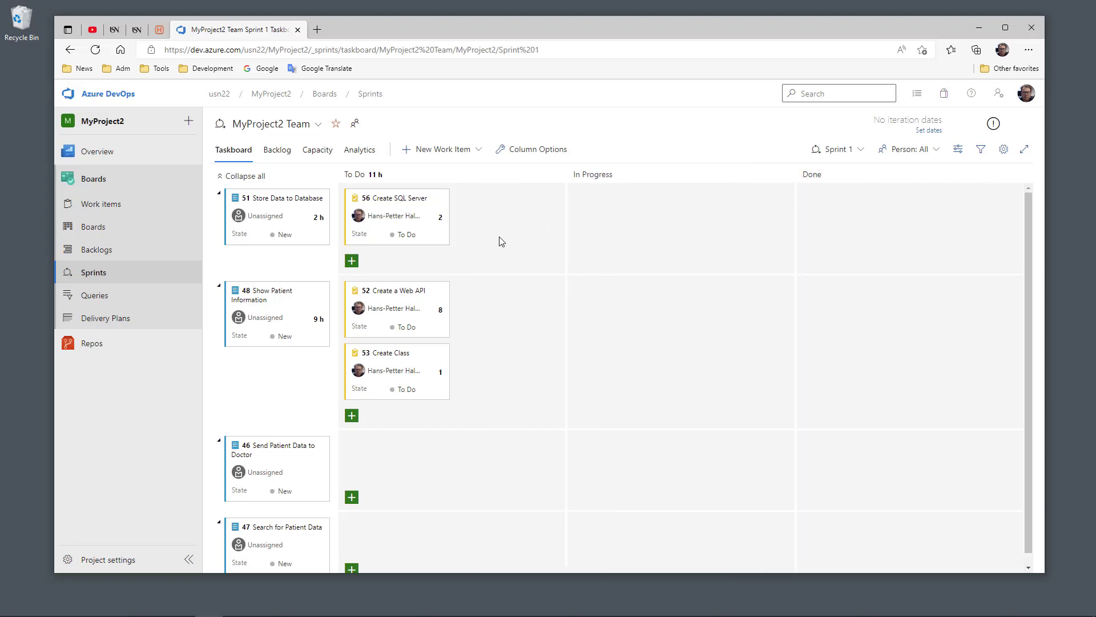
{"action": "scroll", "coordinate": [334, 365], "scroll_direction": "down", "scroll_amount": 1}
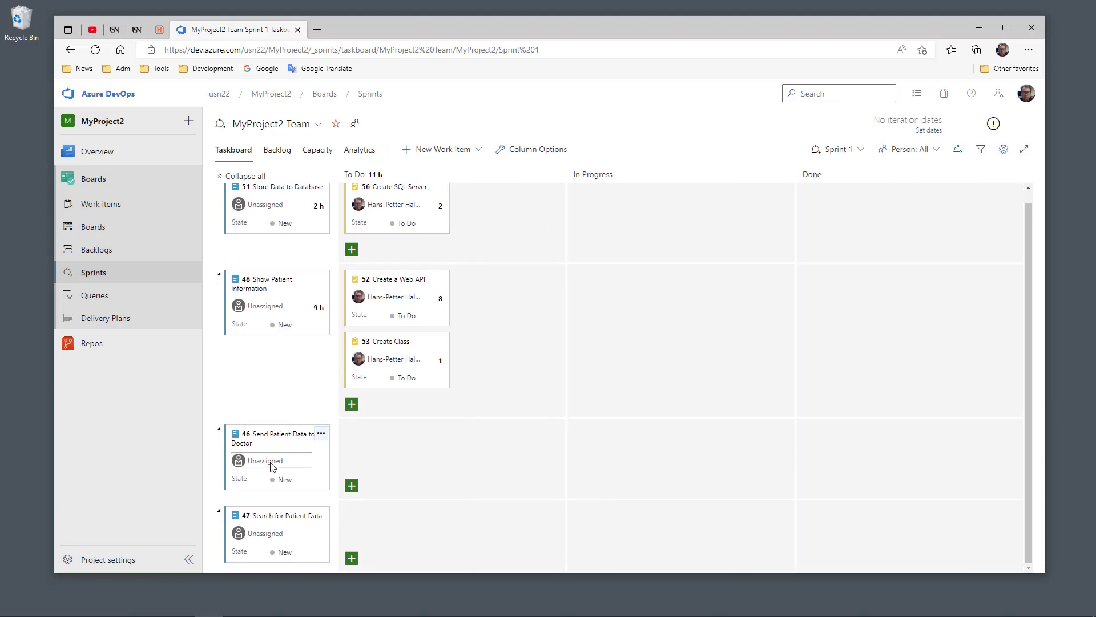
{"action": "mouse_move", "coordinate": [257, 443]}
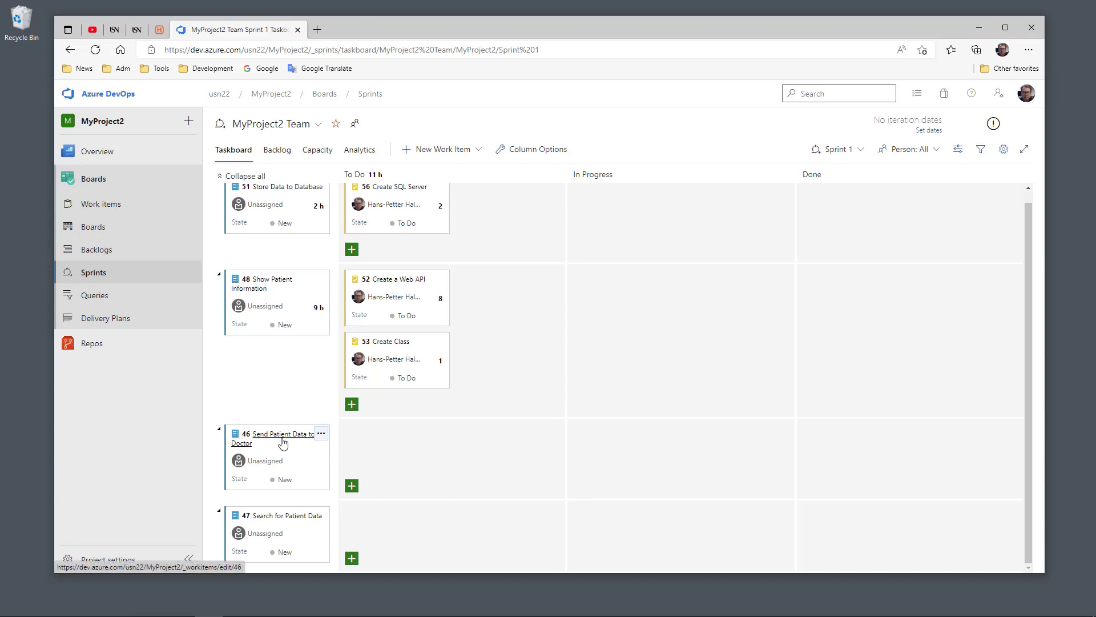
{"action": "left_click", "coordinate": [351, 485]}
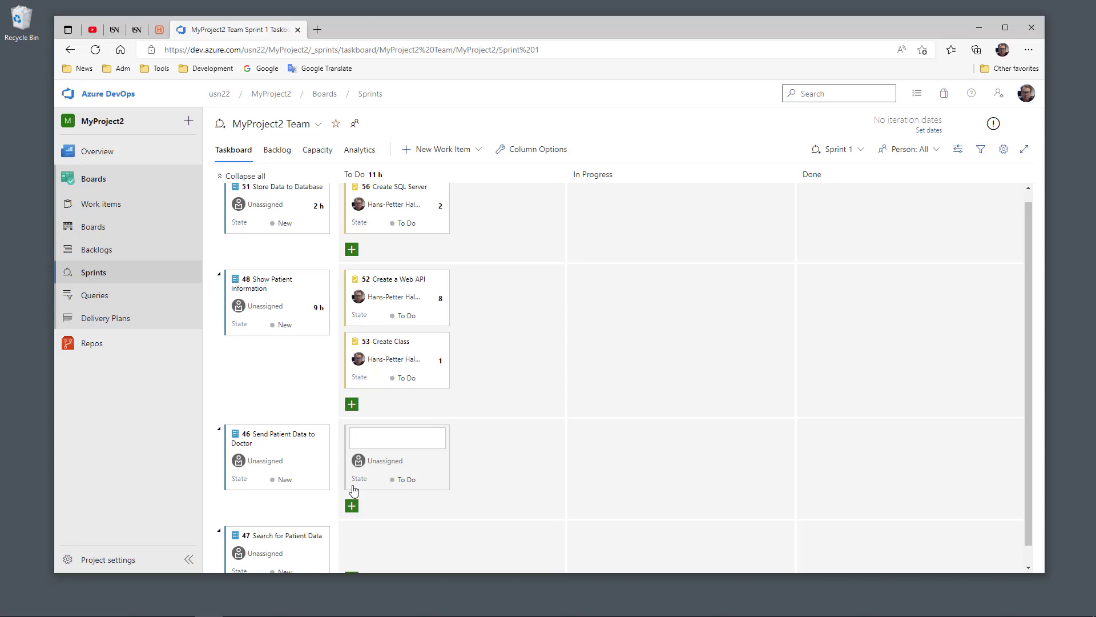
{"action": "type", "text": "Create GUI"}
{"action": "key", "text": "Return"}
- Assign the "Create GUI" task to the suggested team member, set its remaining work to 4 and save it
{"action": "left_click", "coordinate": [395, 455]}
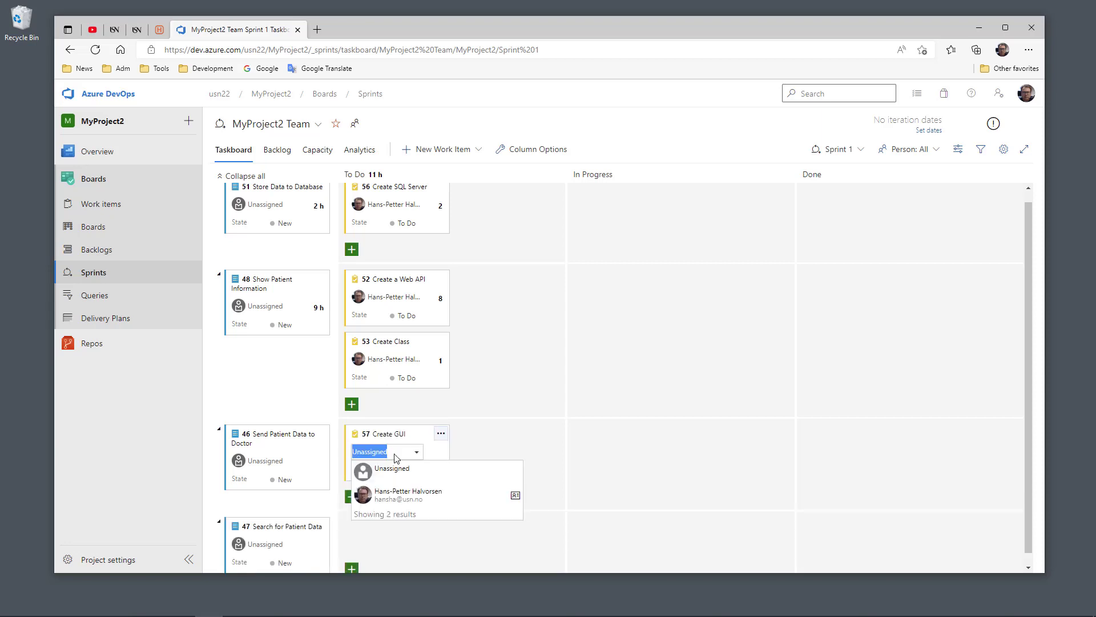
{"action": "left_click", "coordinate": [394, 492]}
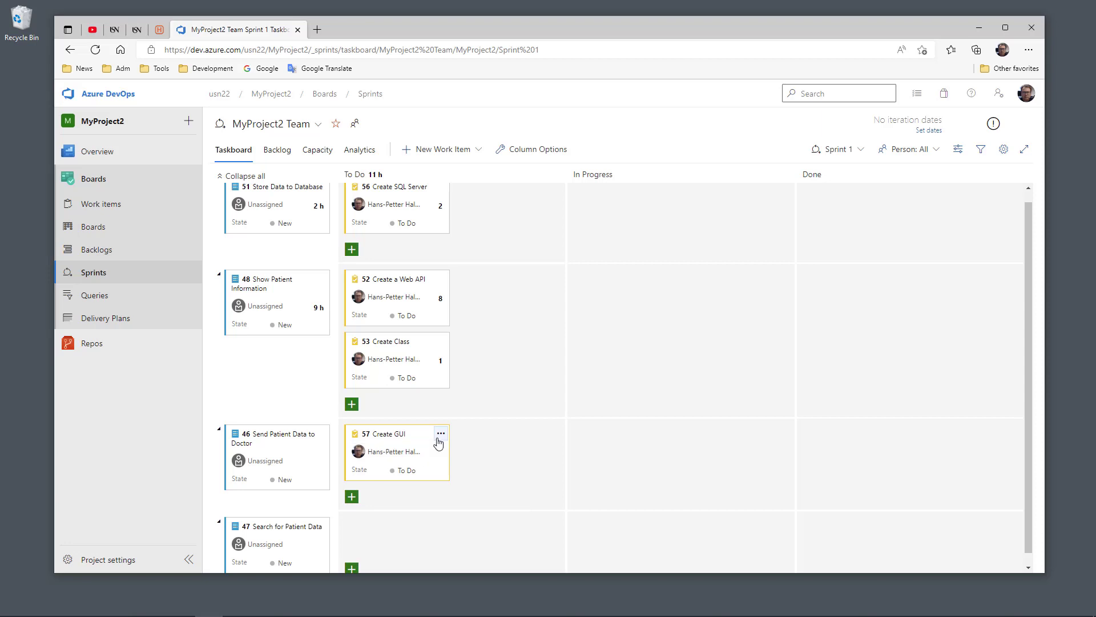
{"action": "left_click", "coordinate": [438, 438]}
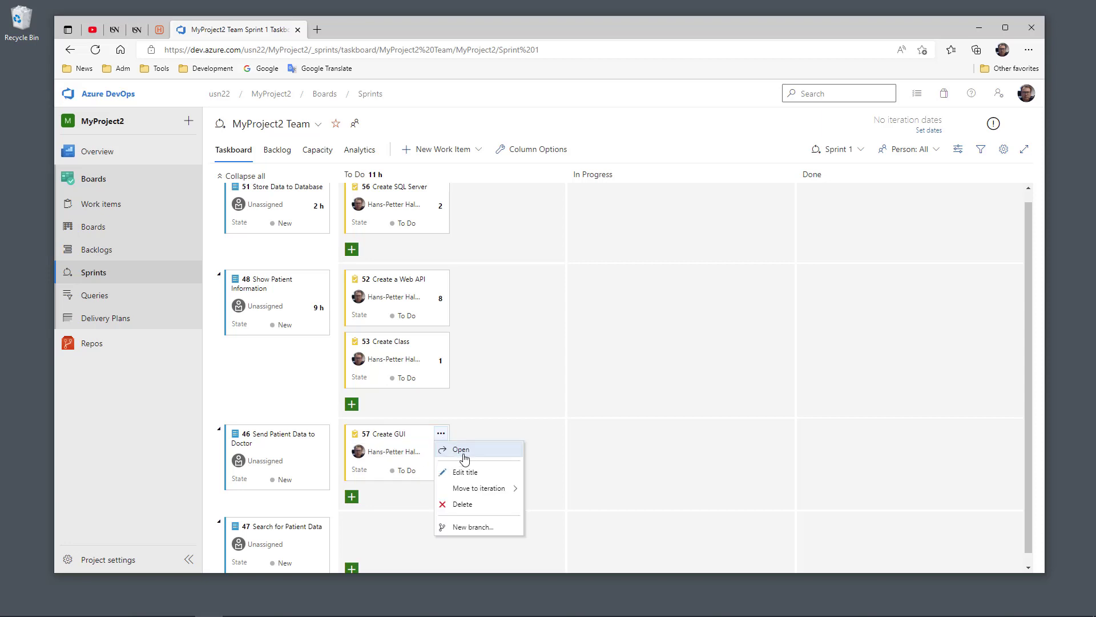
{"action": "left_click", "coordinate": [462, 451]}
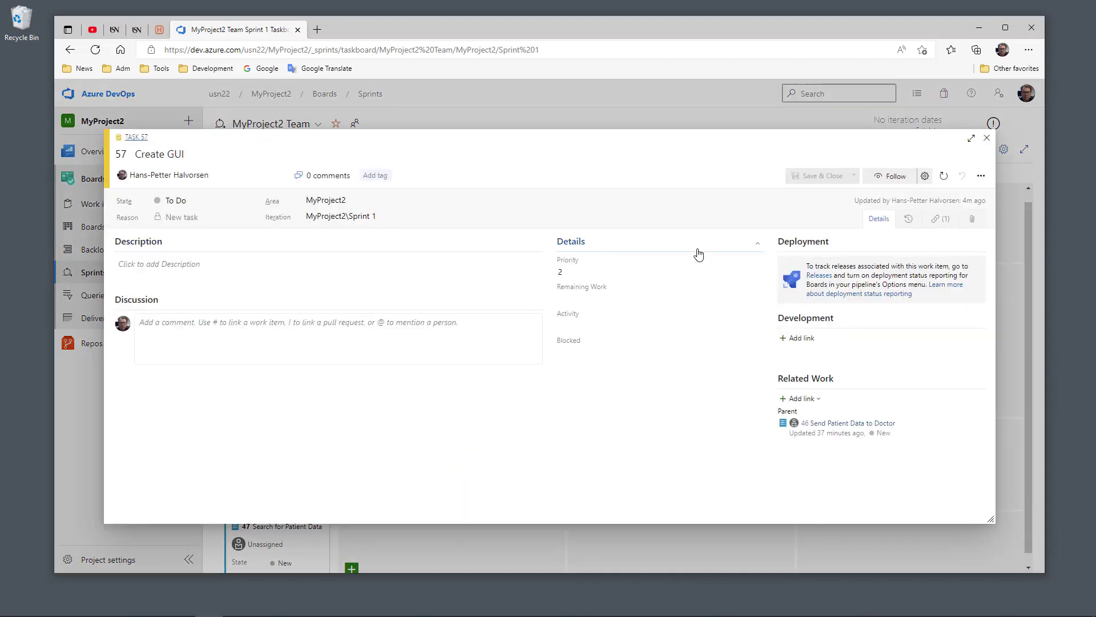
{"action": "left_click", "coordinate": [583, 300]}
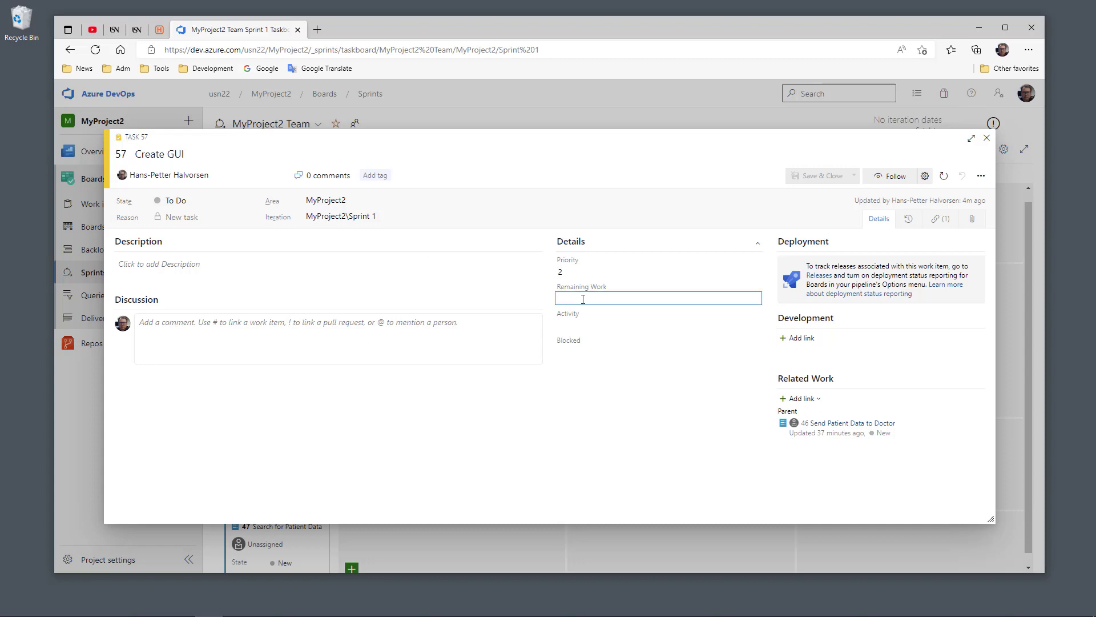
{"action": "type", "text": "4"}
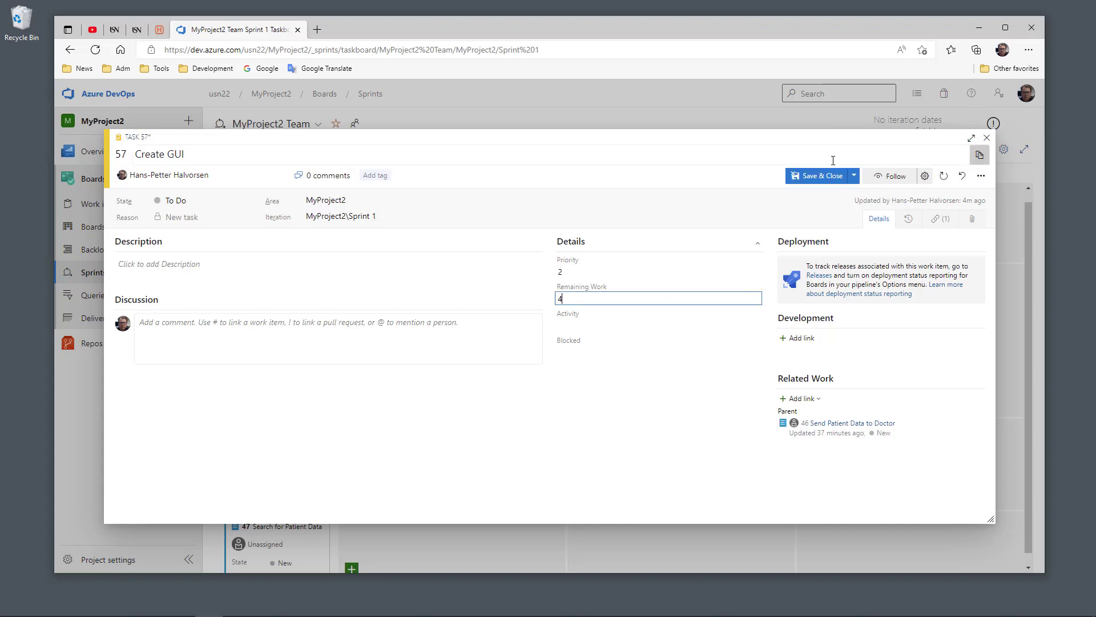
{"action": "left_click", "coordinate": [801, 178]}
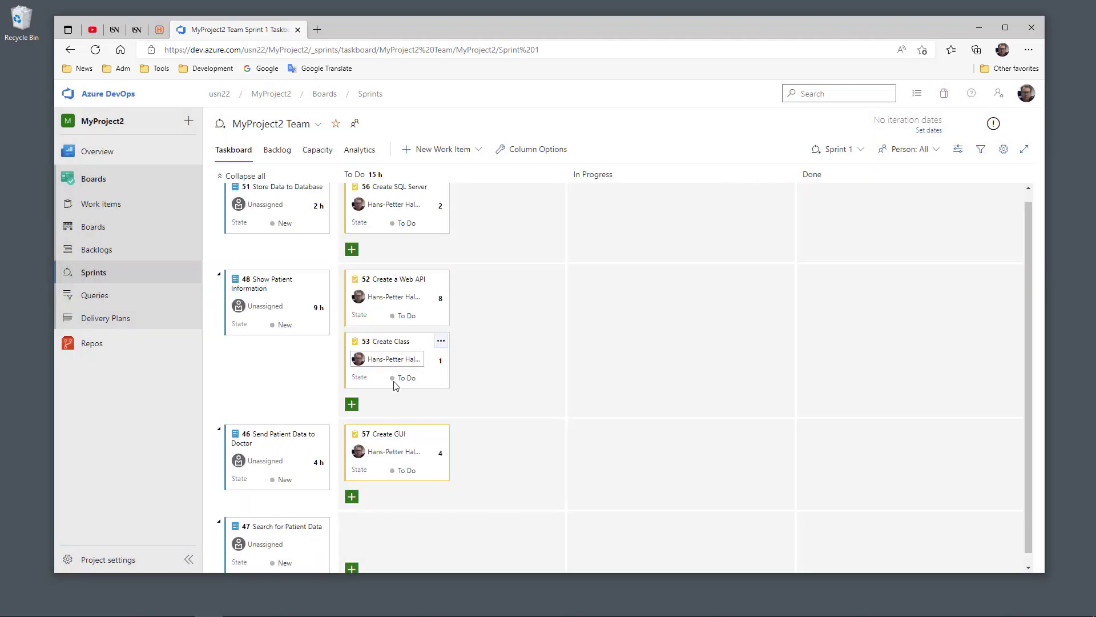
- Move the "Create SQL Server" task on the taskboard to In Progress and on to Done
{"action": "scroll", "coordinate": [459, 330], "scroll_direction": "up", "scroll_amount": 1}
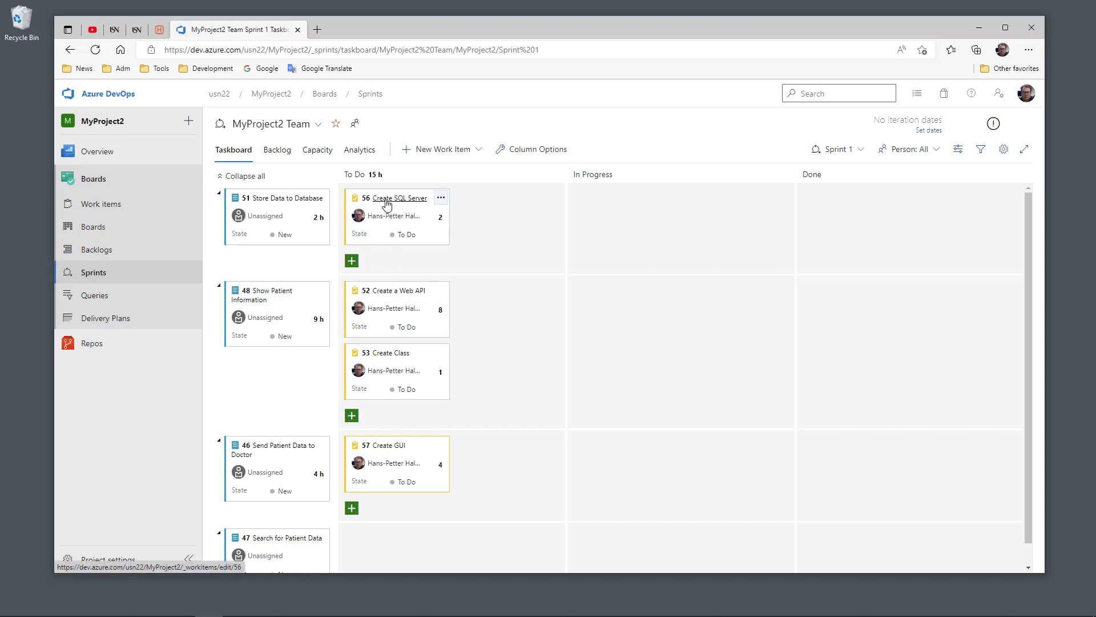
{"action": "left_click_drag", "start_coordinate": [391, 204], "coordinate": [609, 207]}
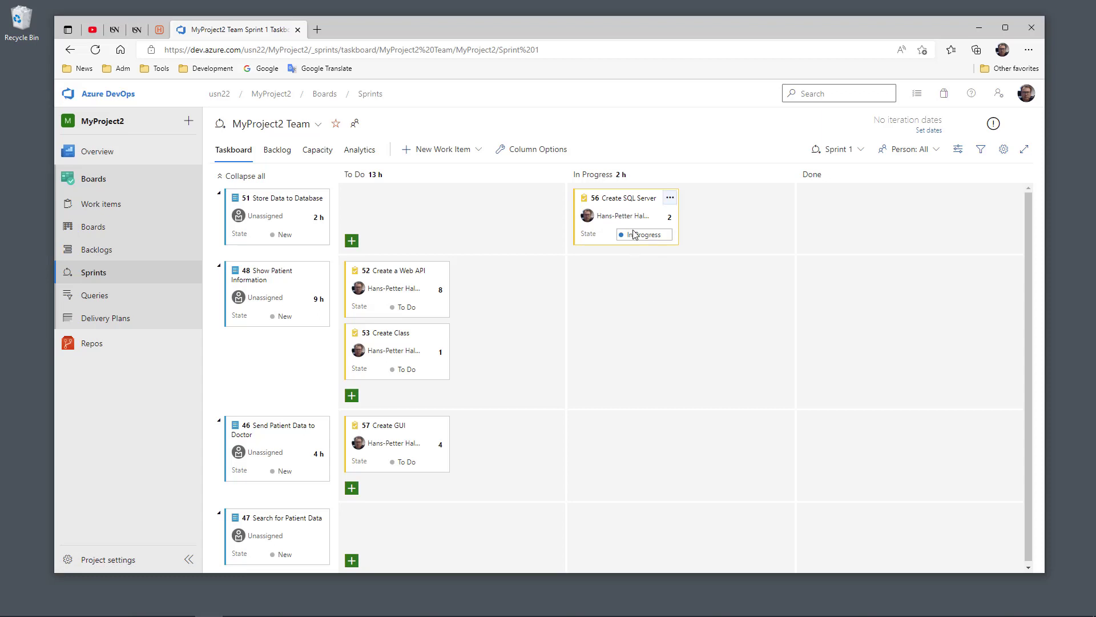
{"action": "left_click_drag", "start_coordinate": [637, 203], "coordinate": [847, 206]}
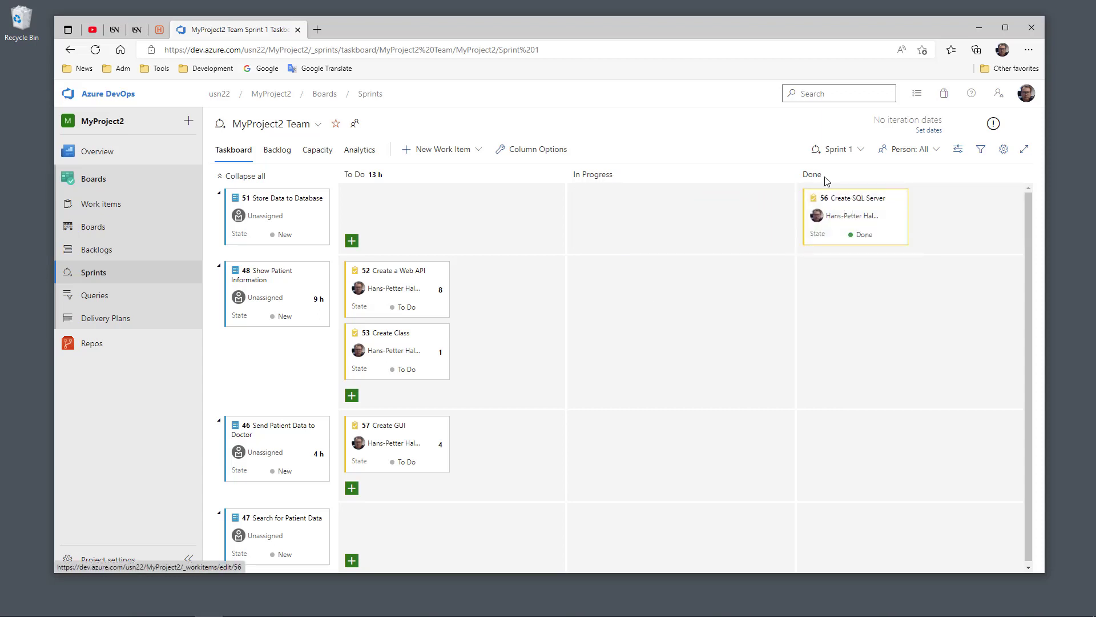
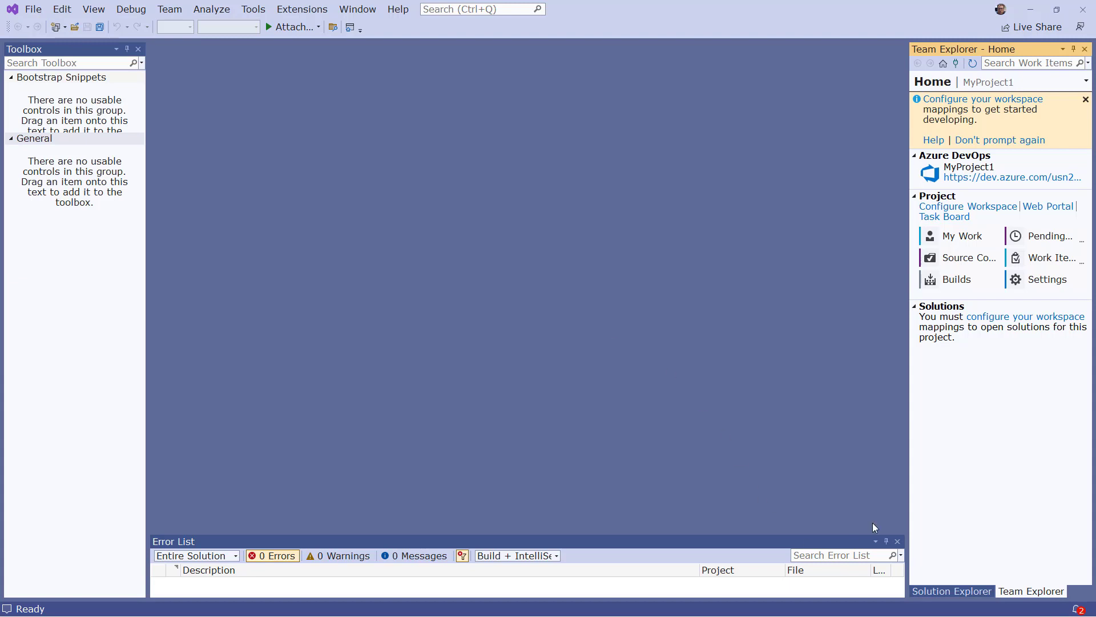
- Switch to Visual Studio, look at the Solution Explorer and bring up the Team Explorer
{"action": "left_click", "coordinate": [954, 592]}
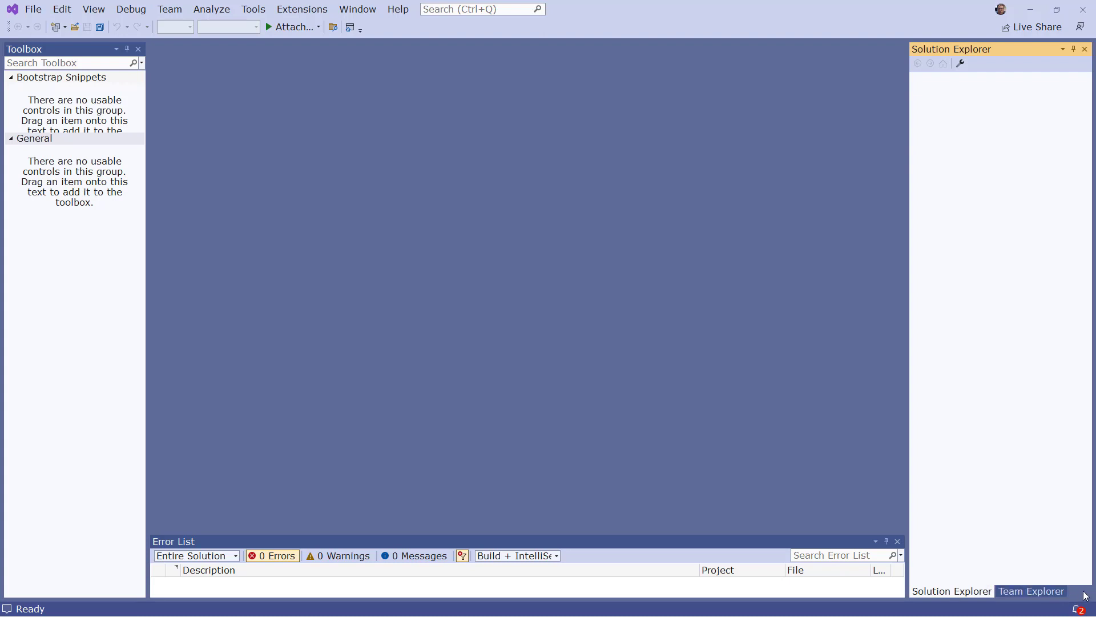
{"action": "left_click", "coordinate": [1037, 592]}
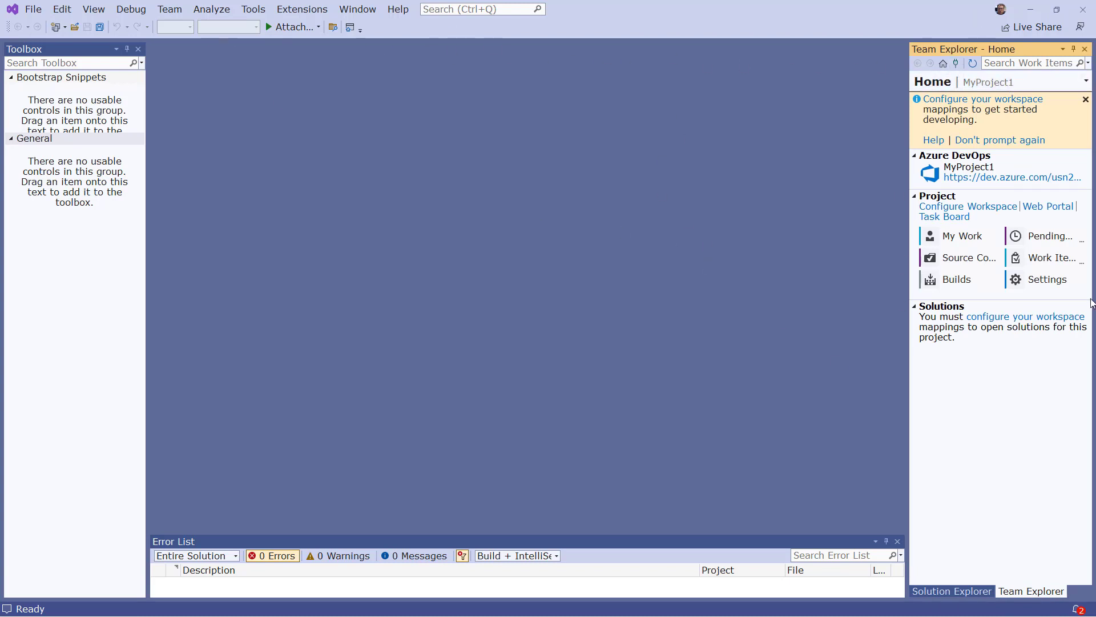
{"action": "left_click", "coordinate": [93, 10]}
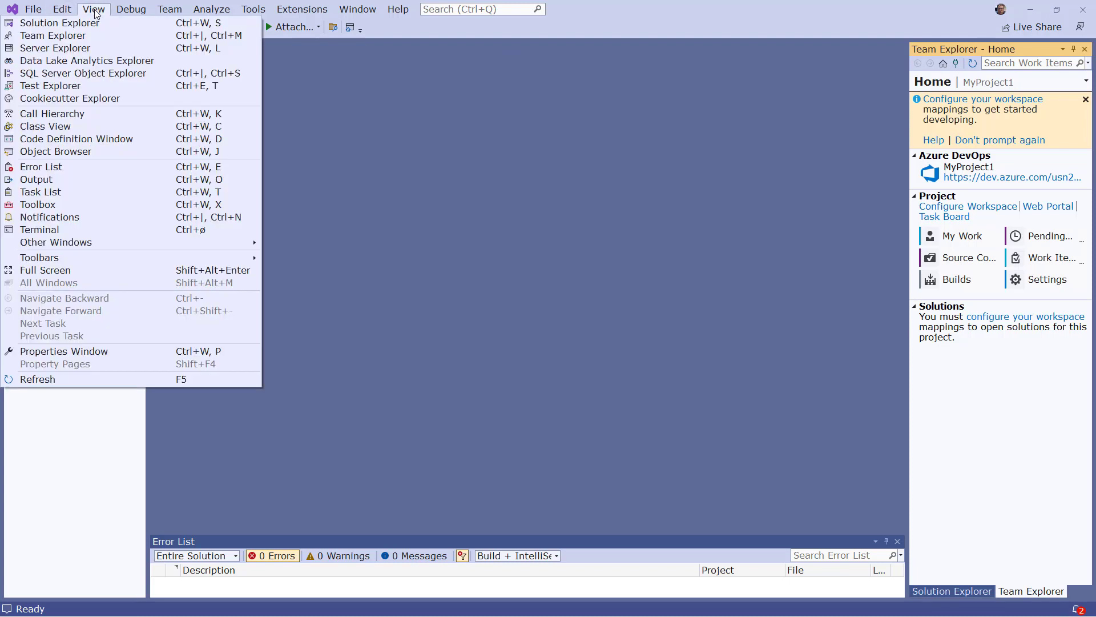
{"action": "left_click", "coordinate": [65, 39]}
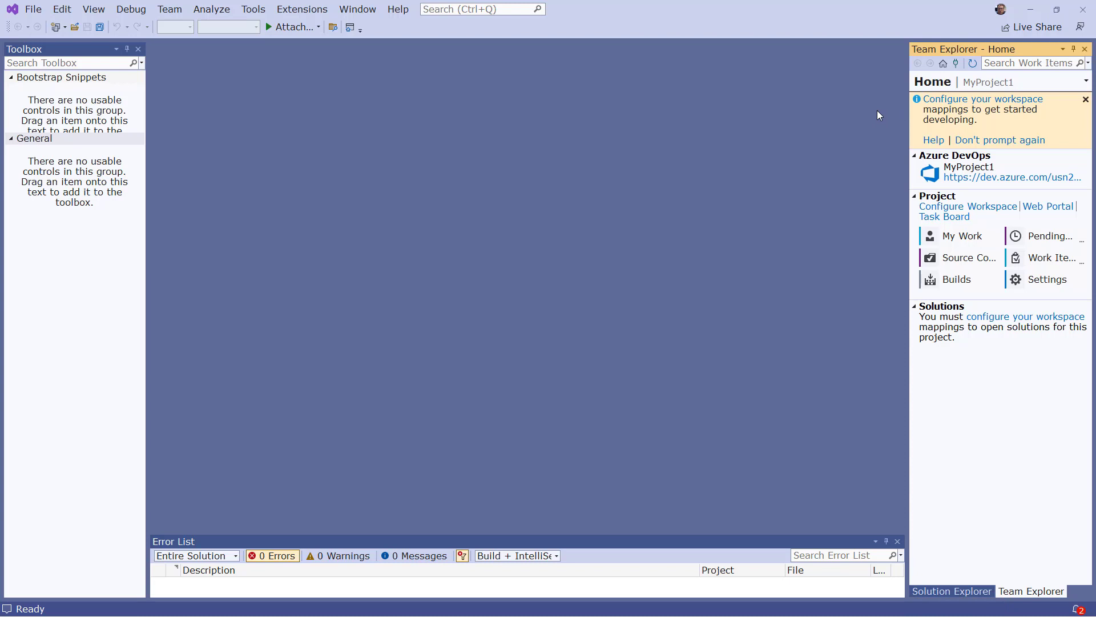
- Start connecting to a project from Team Explorer and choose the USN account for the hosted repositories
{"action": "left_click", "coordinate": [956, 64]}
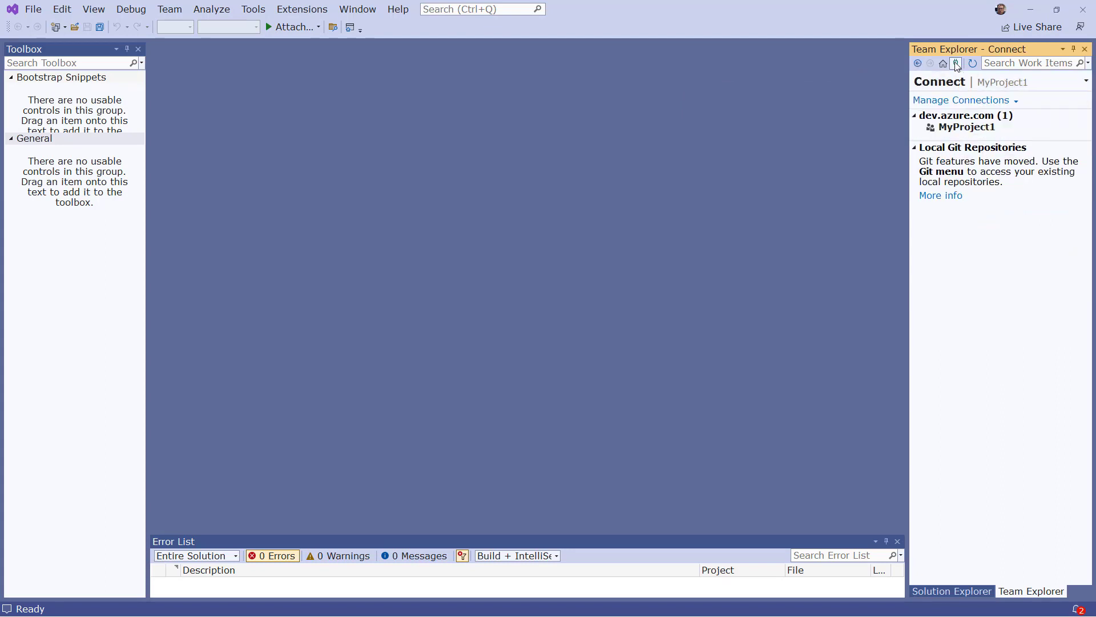
{"action": "left_click", "coordinate": [1015, 101]}
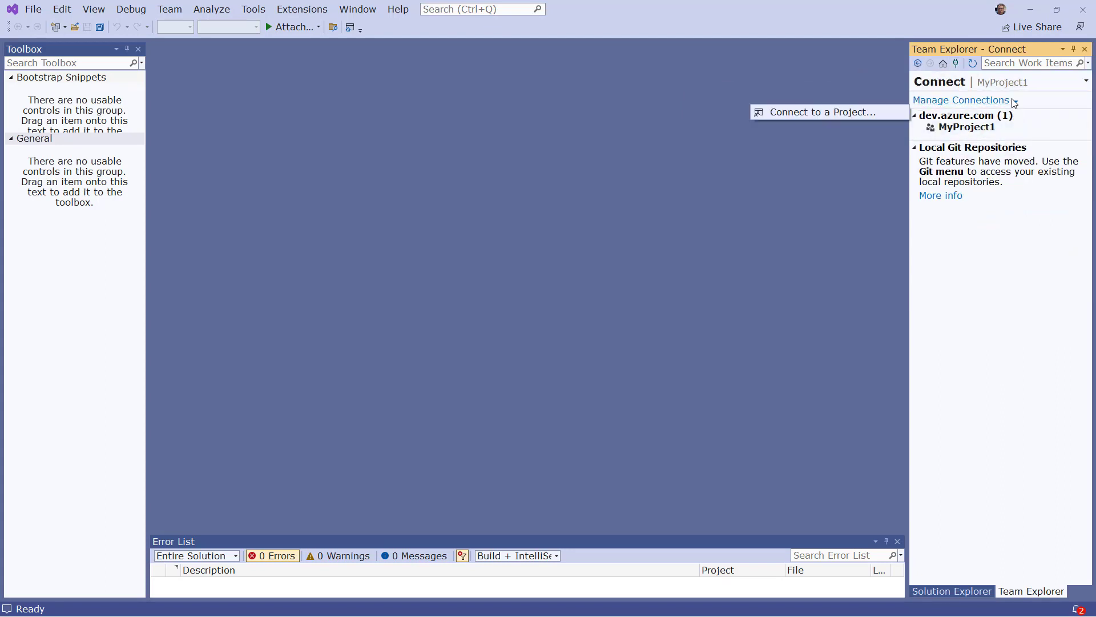
{"action": "left_click", "coordinate": [834, 118]}
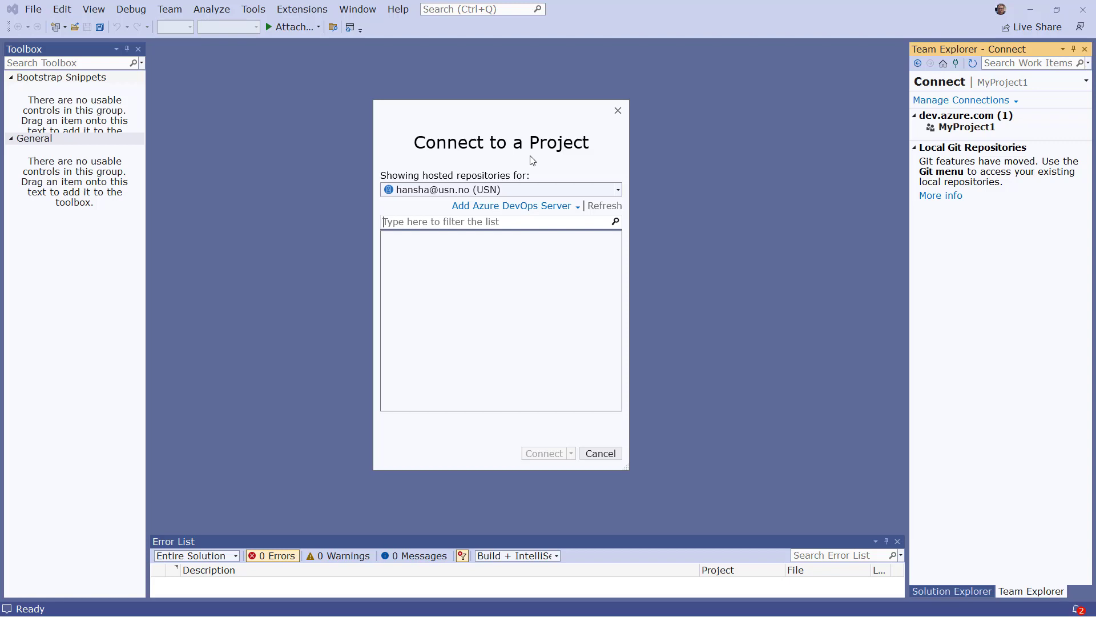
{"action": "left_click", "coordinate": [617, 191]}
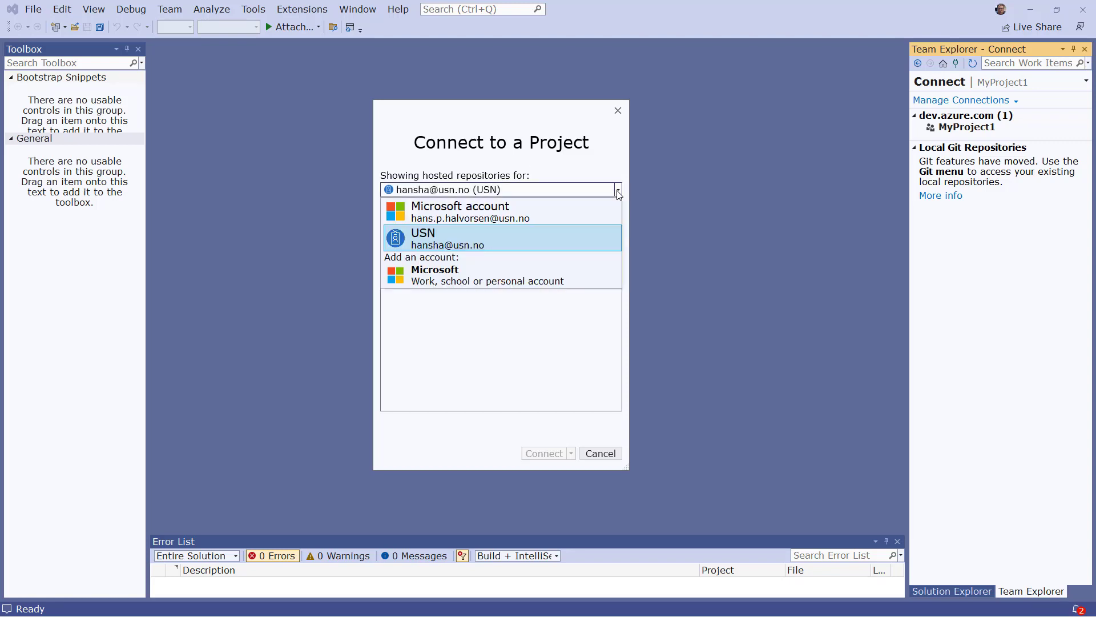
{"action": "left_click", "coordinate": [553, 245]}
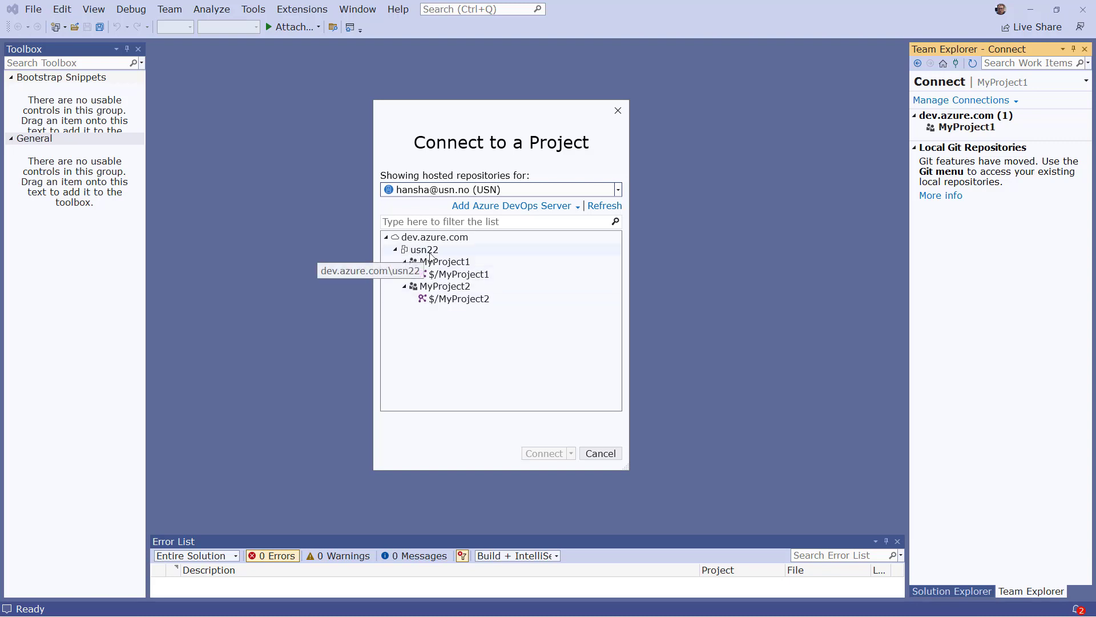
- Connect to the project MyProject2 in the usn22 organization on dev.azure.com
{"action": "left_click", "coordinate": [395, 249]}
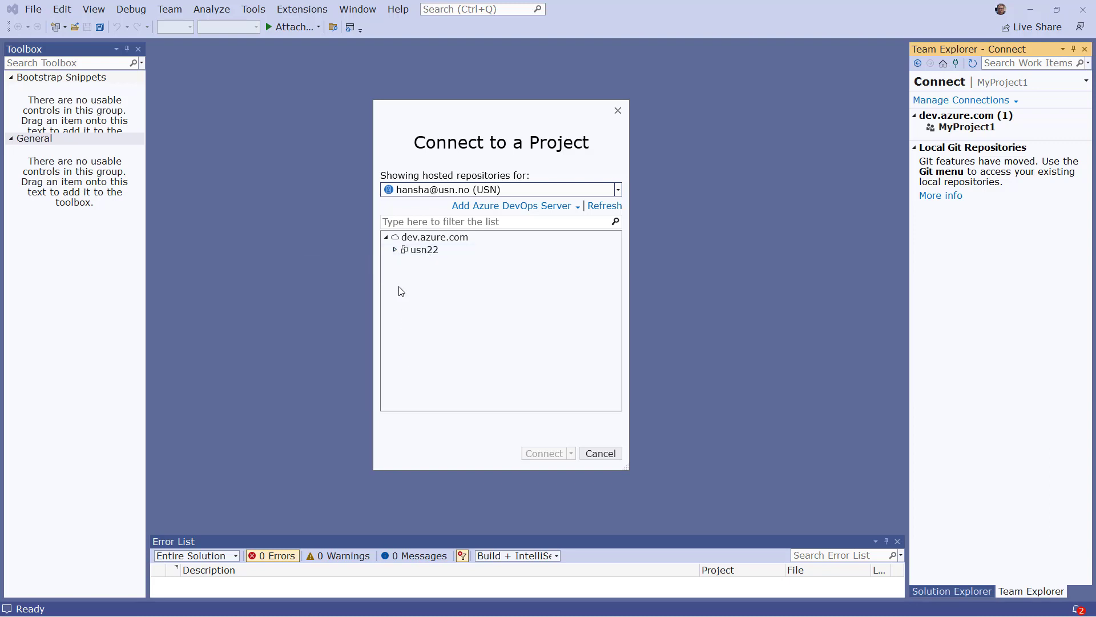
{"action": "left_click", "coordinate": [395, 250]}
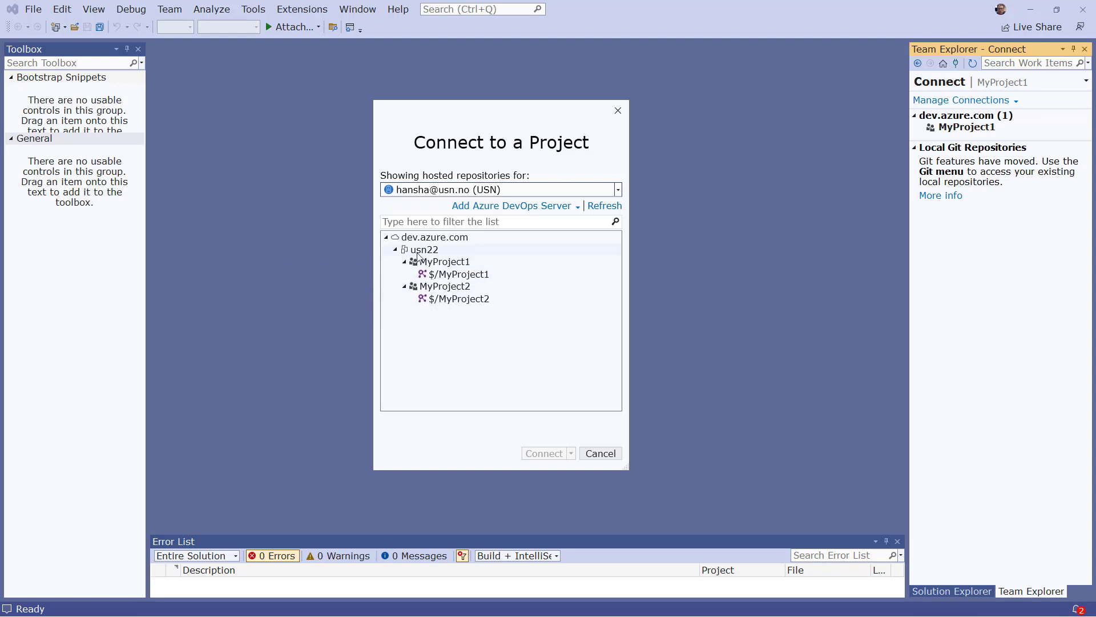
{"action": "left_click", "coordinate": [456, 290]}
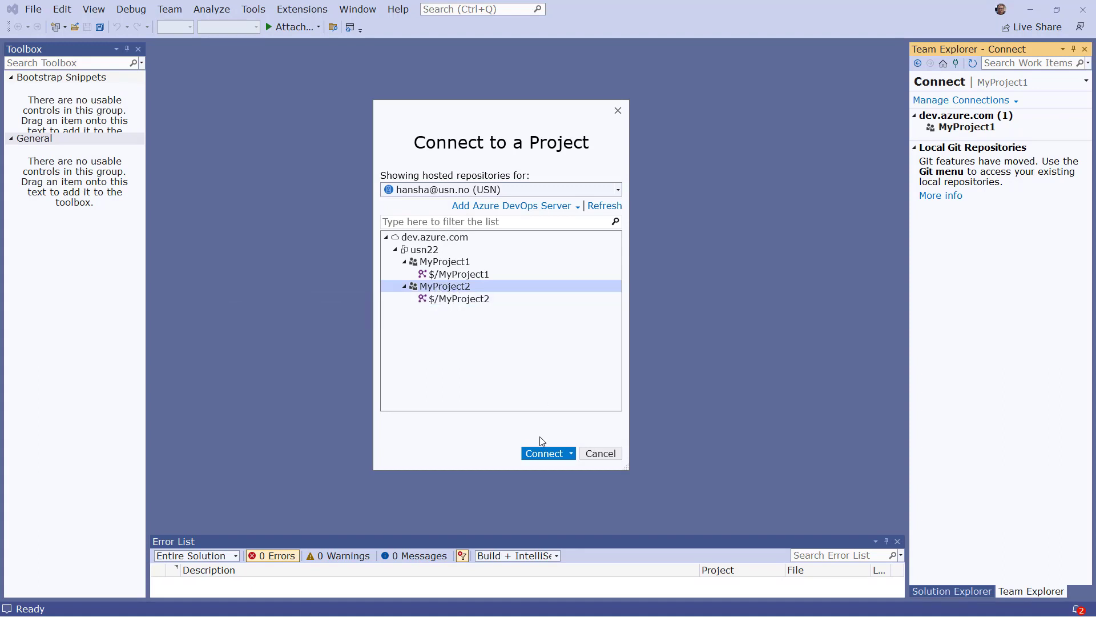
{"action": "left_click", "coordinate": [546, 451]}
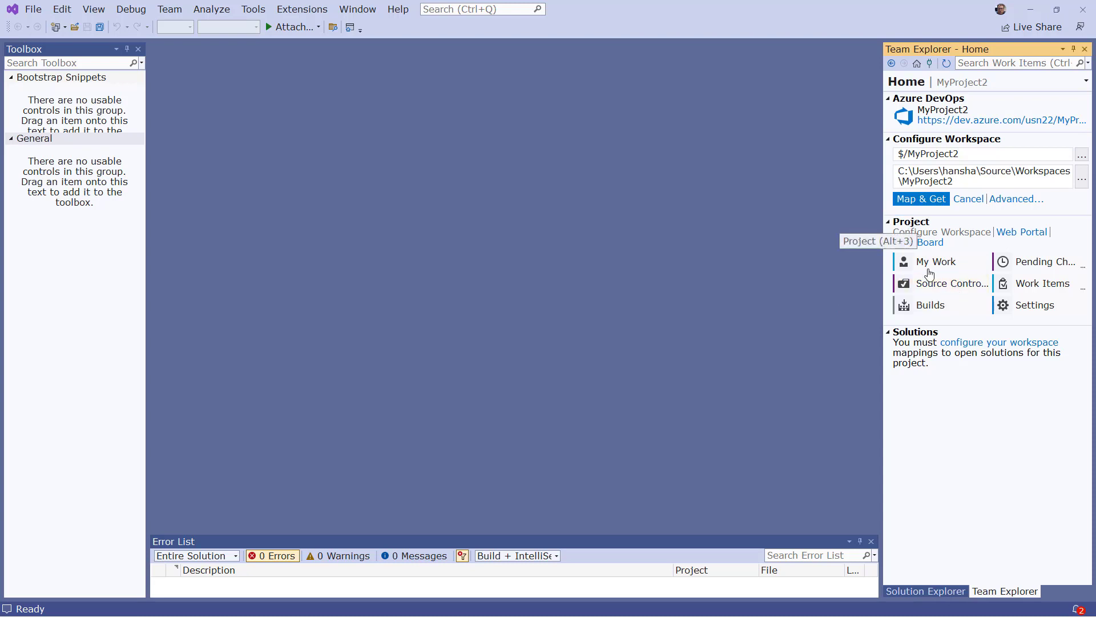
- Open the Source Control Explorer for MyProject2 and expand MyProject1 to view its folders
{"action": "left_click", "coordinate": [958, 289]}
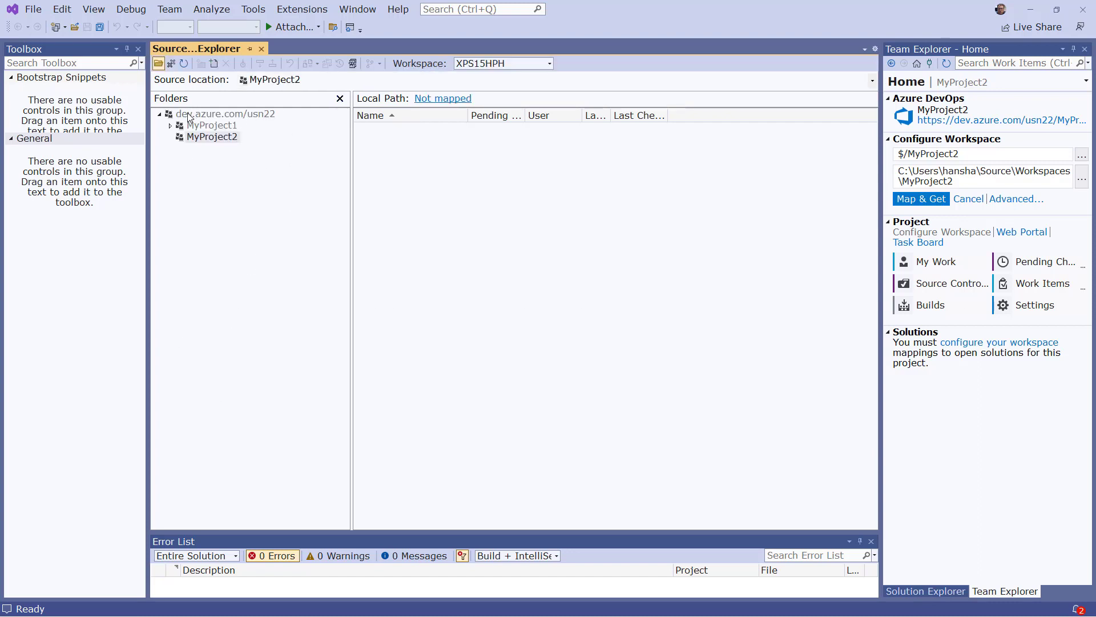
{"action": "left_click", "coordinate": [169, 136]}
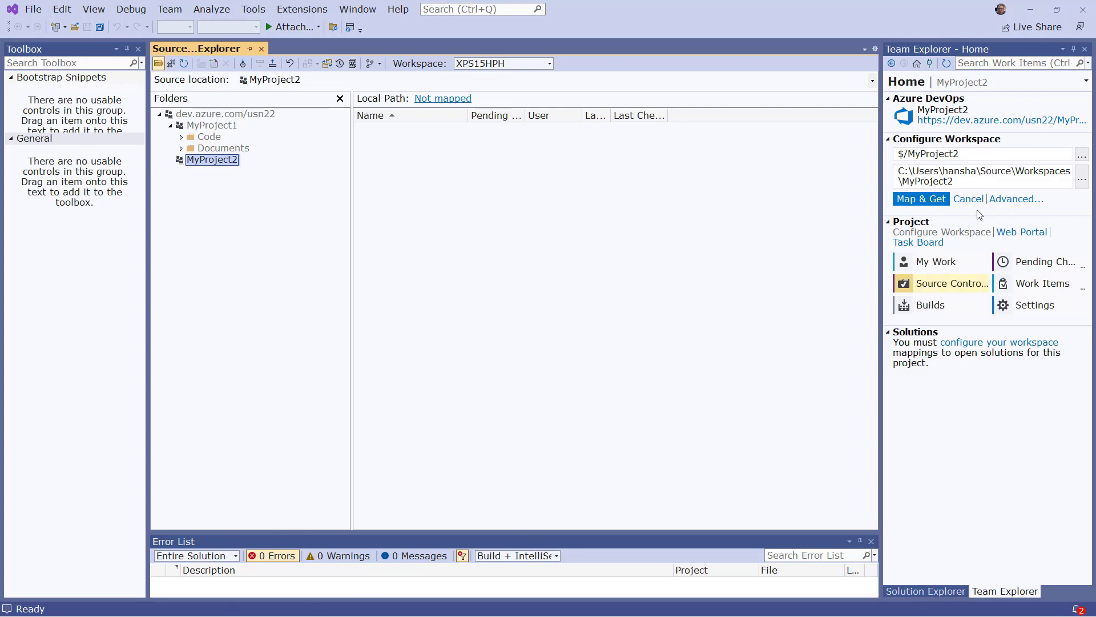
- Shrink the Visual Studio window off full screen and bring up the C:\Temp folder in File Explorer in front of it
{"action": "double_click", "coordinate": [936, 14]}
{"action": "left_click_drag", "start_coordinate": [936, 13], "coordinate": [851, 31]}
{"action": "mouse_move", "coordinate": [288, 613]}
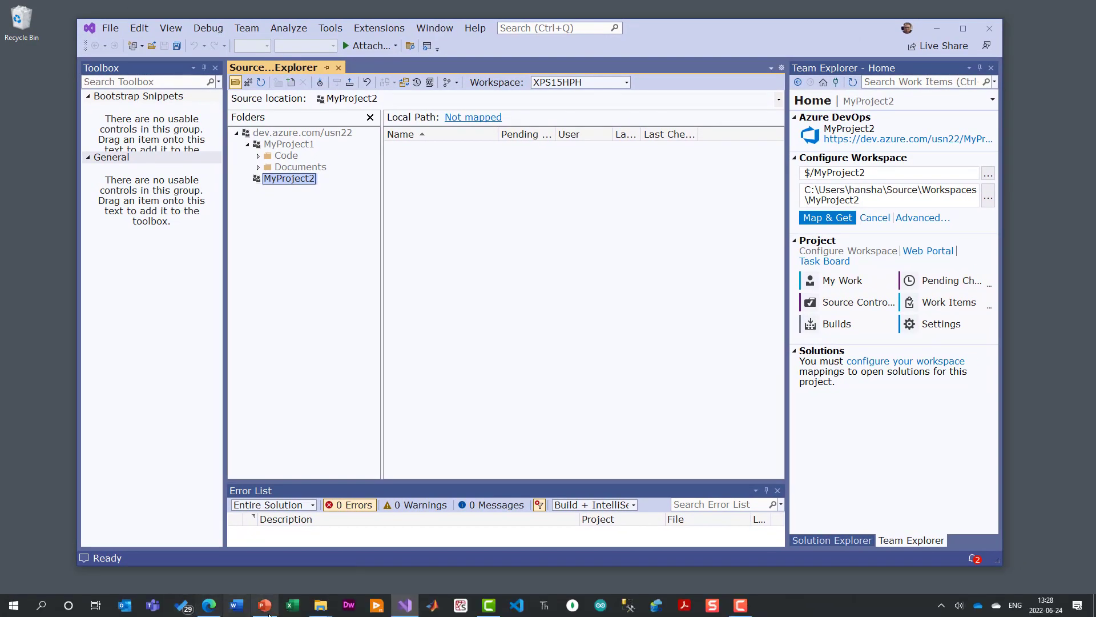
{"action": "left_click", "coordinate": [395, 565]}
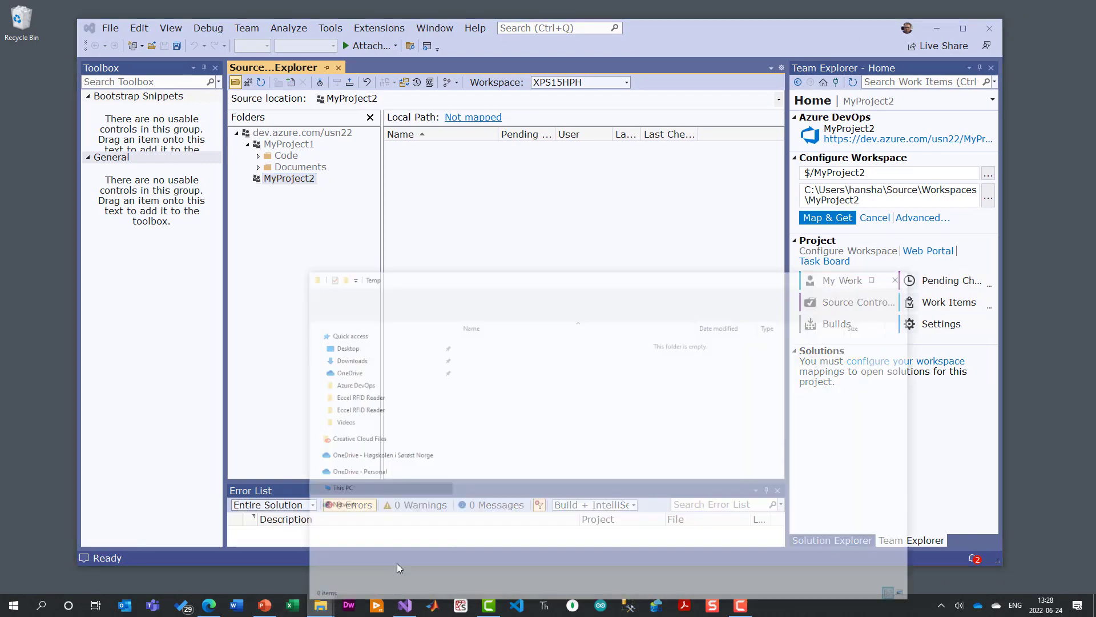
{"action": "left_click_drag", "start_coordinate": [551, 189], "coordinate": [531, 139]}
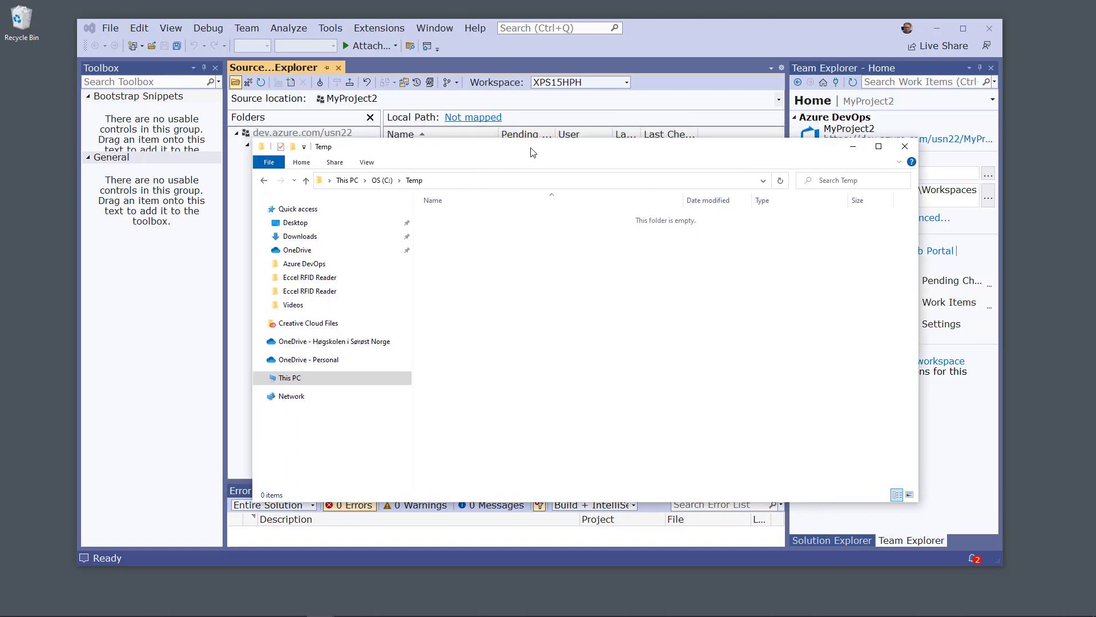
{"action": "left_click_drag", "start_coordinate": [501, 144], "coordinate": [534, 153]}
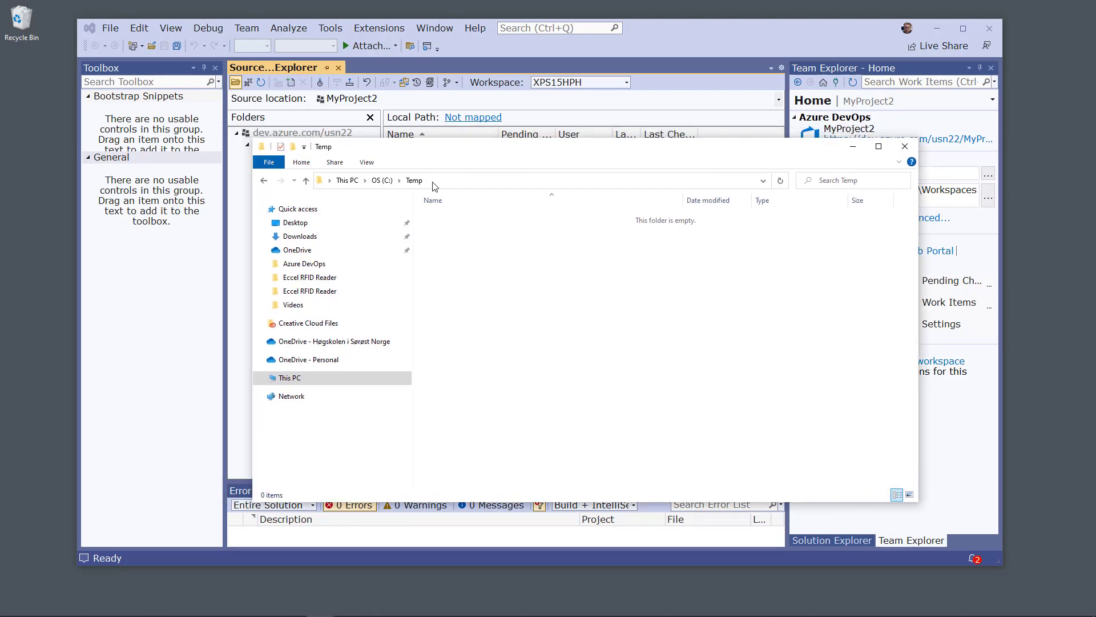
- Create and open a folder named "Software" in C:\Temp, and minimize the folder window
{"action": "right_click", "coordinate": [489, 302]}
{"action": "mouse_move", "coordinate": [465, 453]}
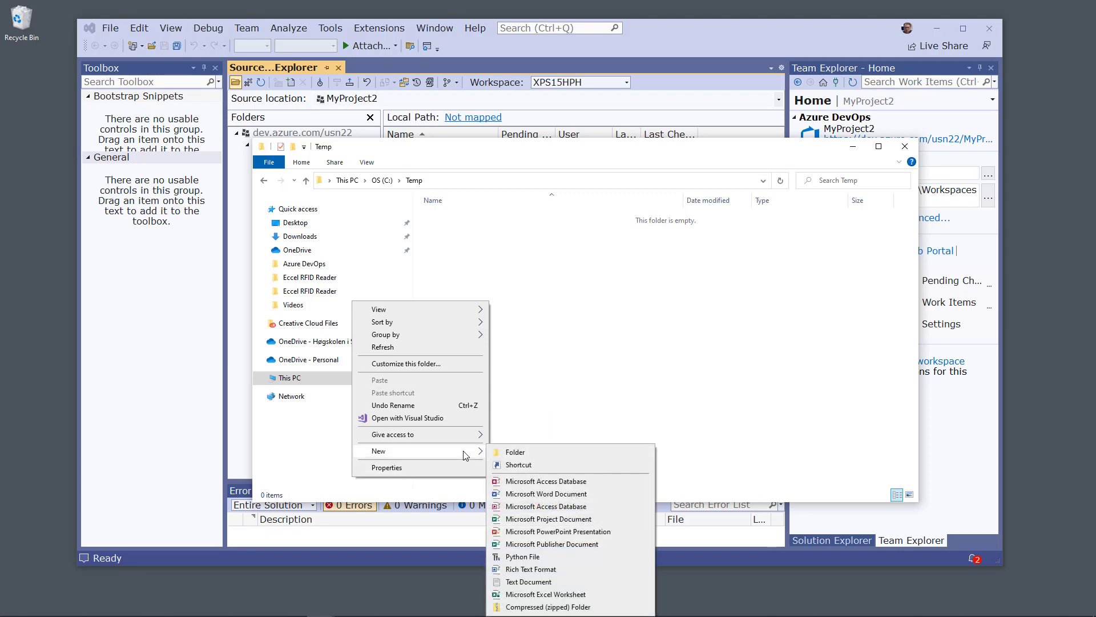
{"action": "left_click", "coordinate": [511, 452]}
{"action": "type", "text": "So"}
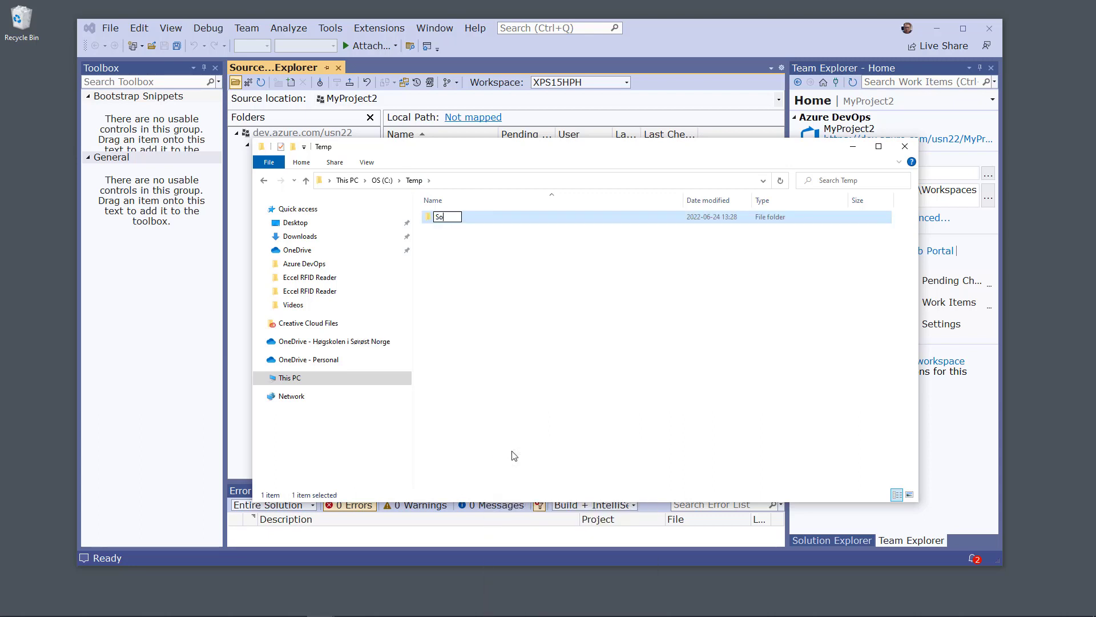
{"action": "type", "text": "ftware"}
{"action": "key", "text": "Return"}
{"action": "left_click", "coordinate": [531, 315]}
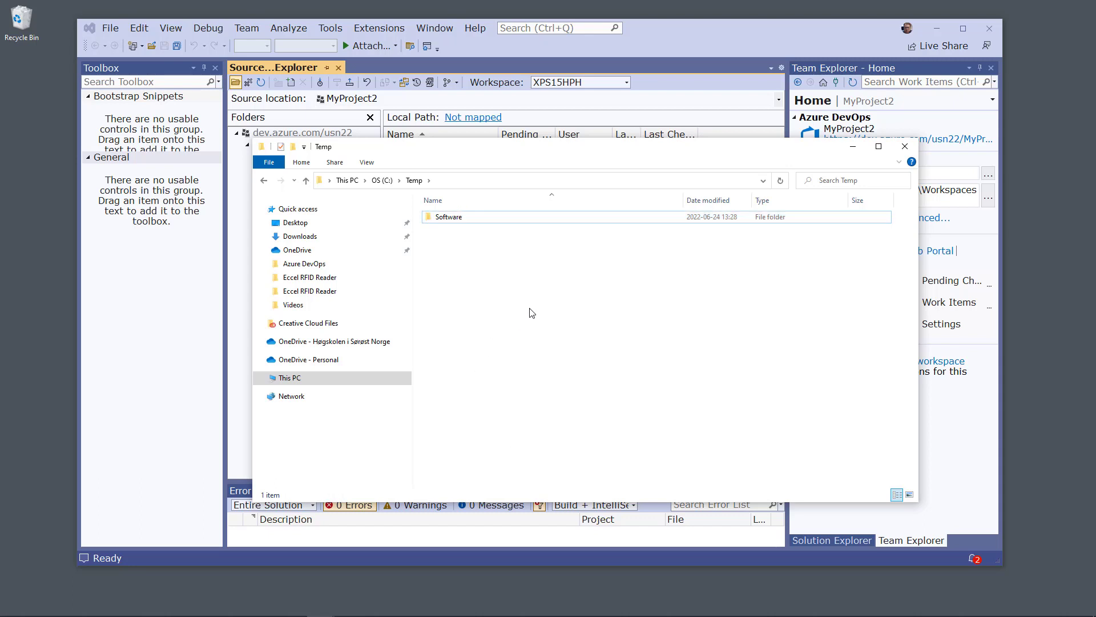
{"action": "double_click", "coordinate": [450, 219]}
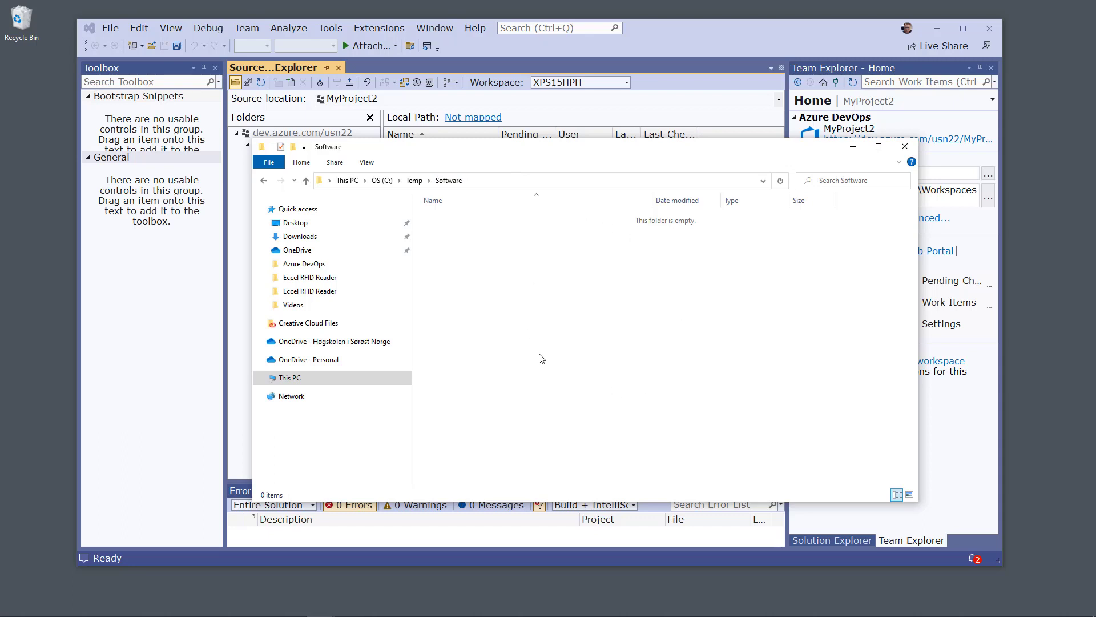
{"action": "left_click", "coordinate": [853, 147]}
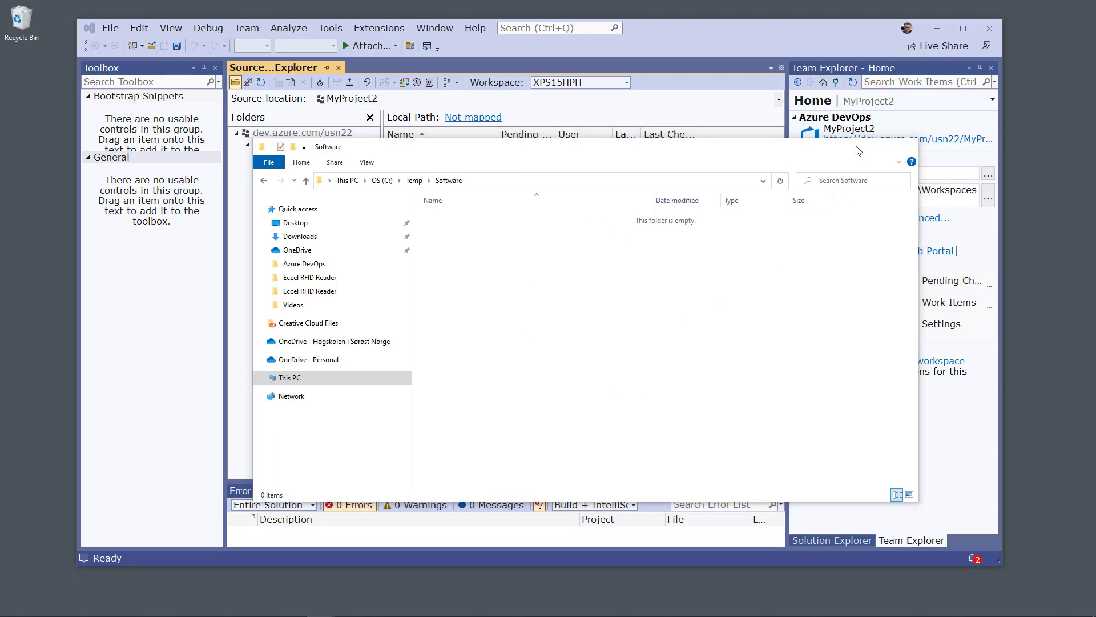
- Start a workspace mapping for the unmapped MyProject2 and select the Software folder in C:\Temp as the local location
{"action": "left_click", "coordinate": [480, 118]}
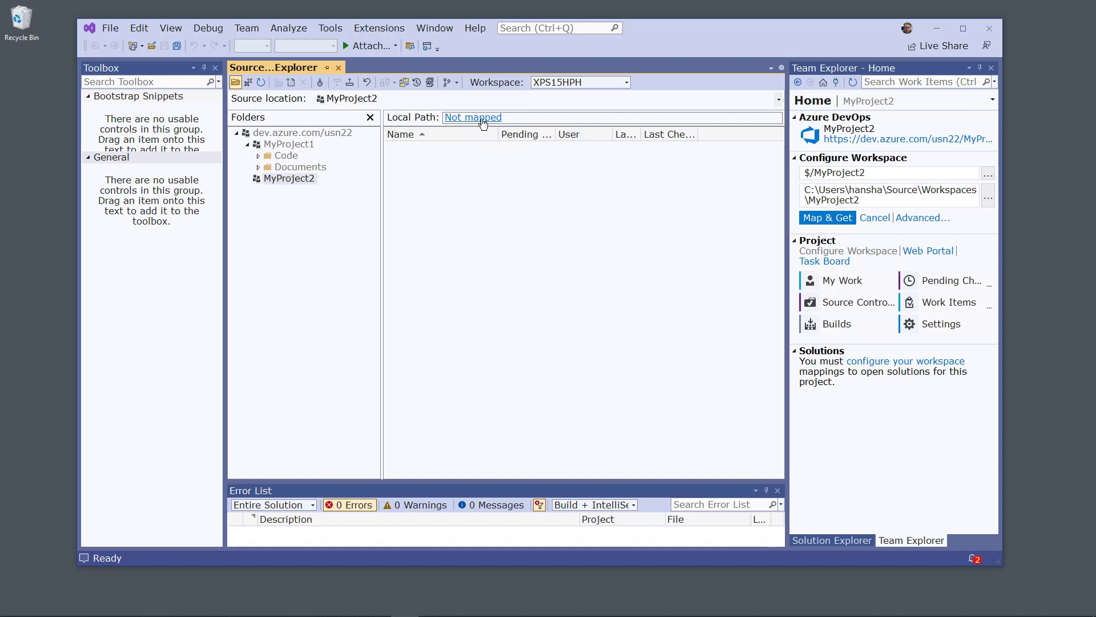
{"action": "left_click", "coordinate": [481, 119]}
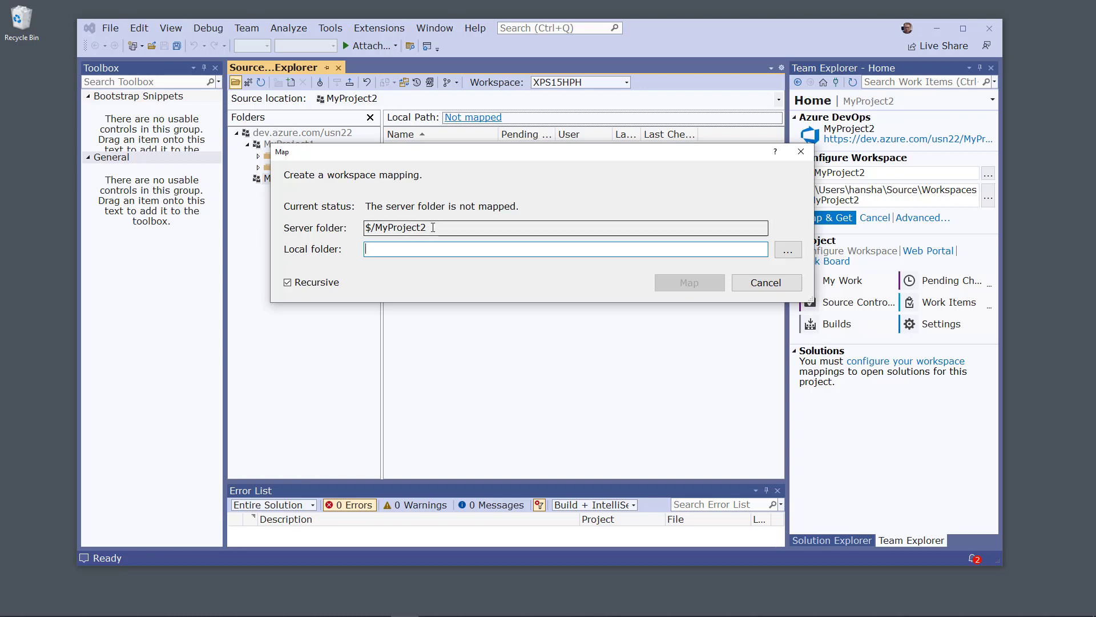
{"action": "left_click", "coordinate": [791, 250]}
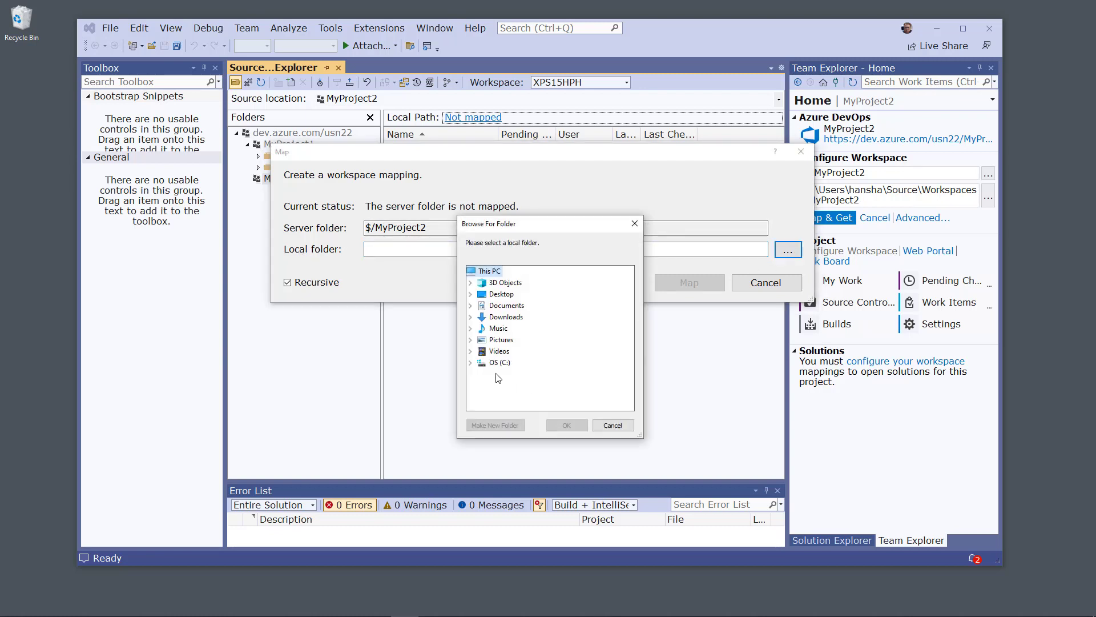
{"action": "left_click", "coordinate": [473, 363]}
{"action": "scroll", "coordinate": [571, 366], "scroll_direction": "down", "scroll_amount": 3}
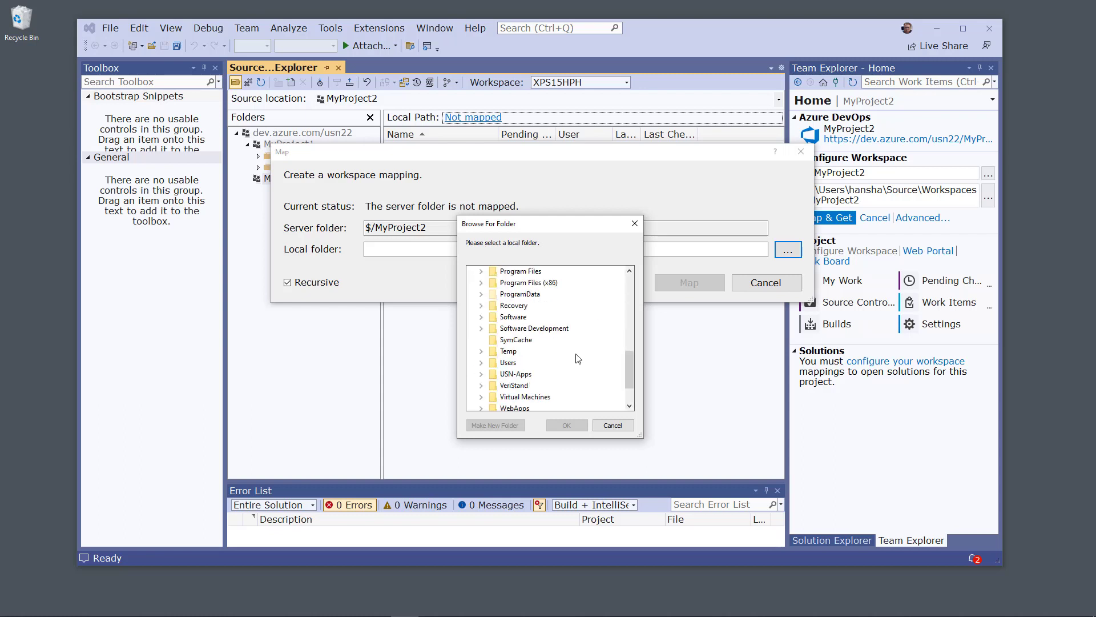
{"action": "left_click", "coordinate": [482, 352]}
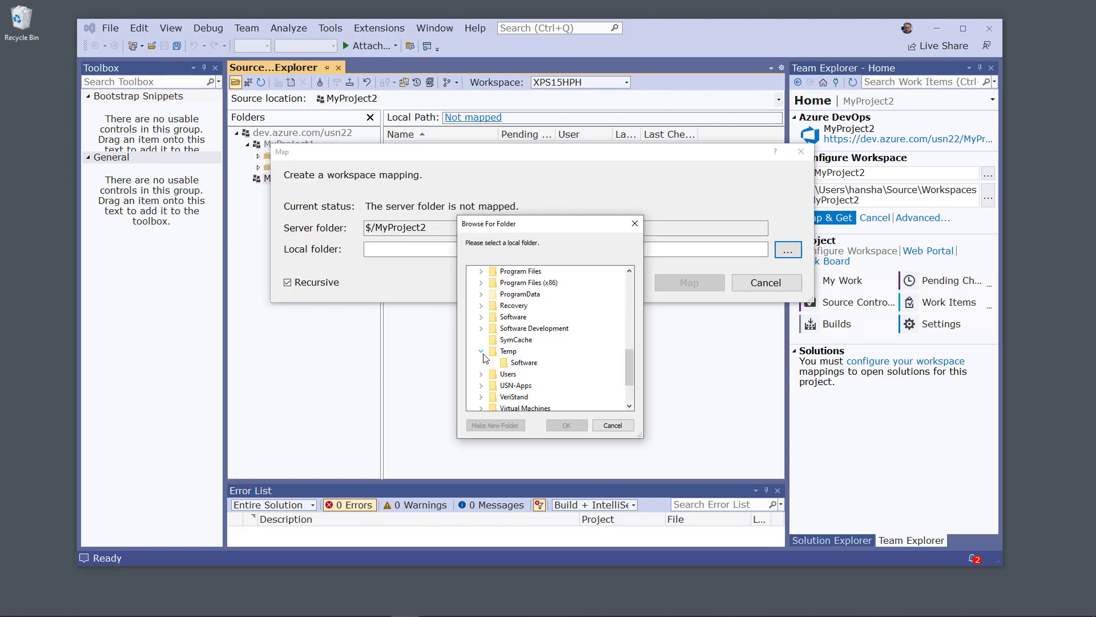
{"action": "left_click", "coordinate": [524, 363]}
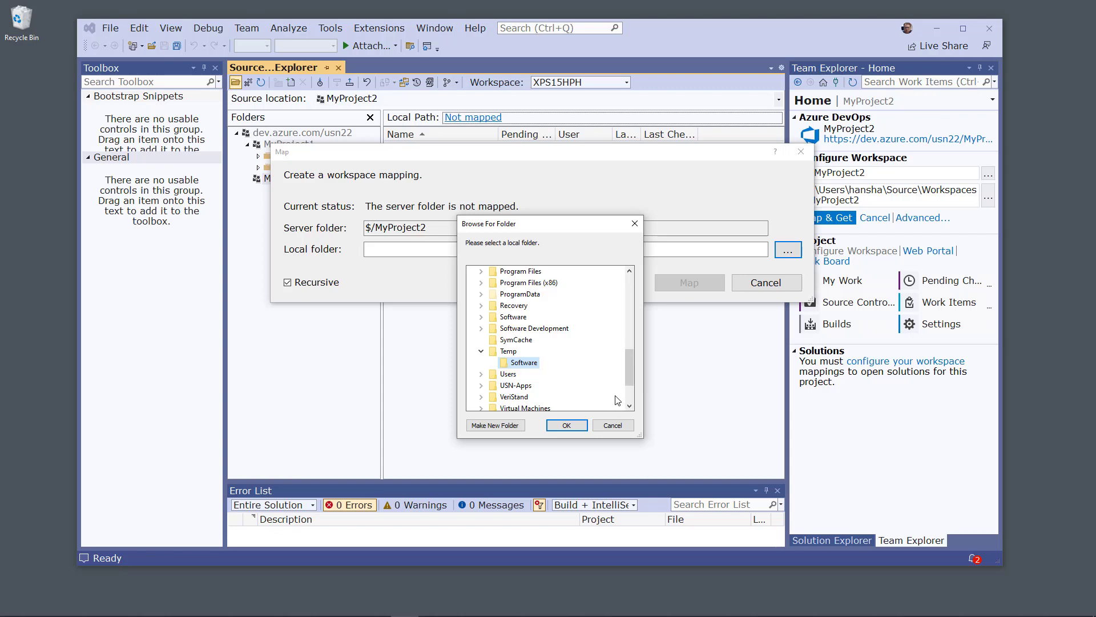
{"action": "left_click", "coordinate": [566, 426]}
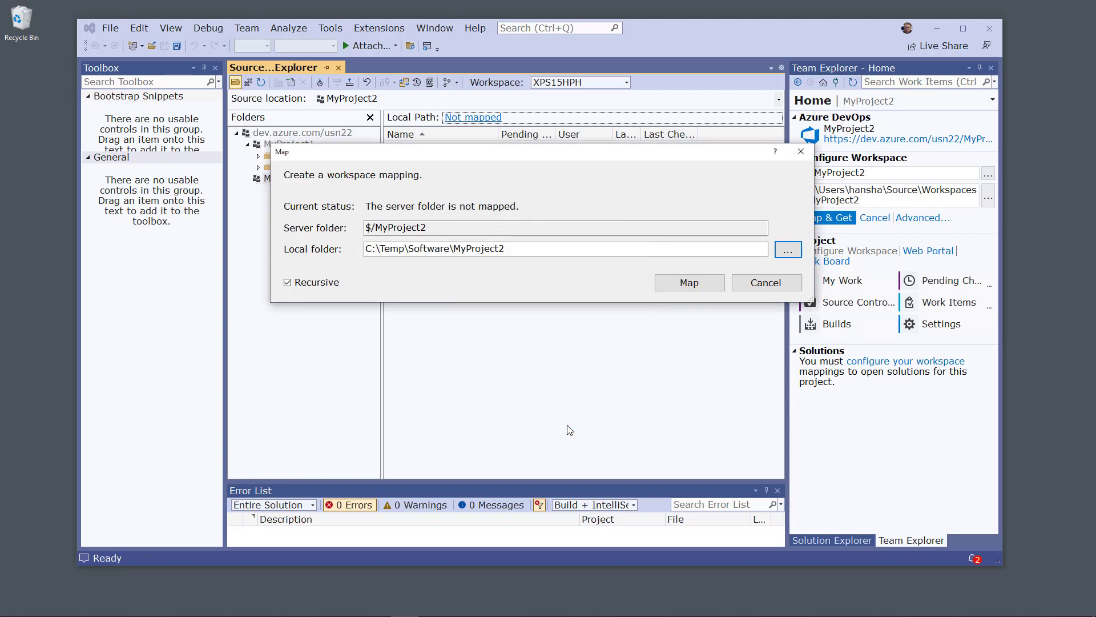
- Map $/MyProject2 recursively to C:\Temp\Software\MyProject2 and agree to get the project immediately
{"action": "left_click", "coordinate": [506, 250]}
{"action": "left_click_drag", "start_coordinate": [454, 249], "coordinate": [524, 251]}
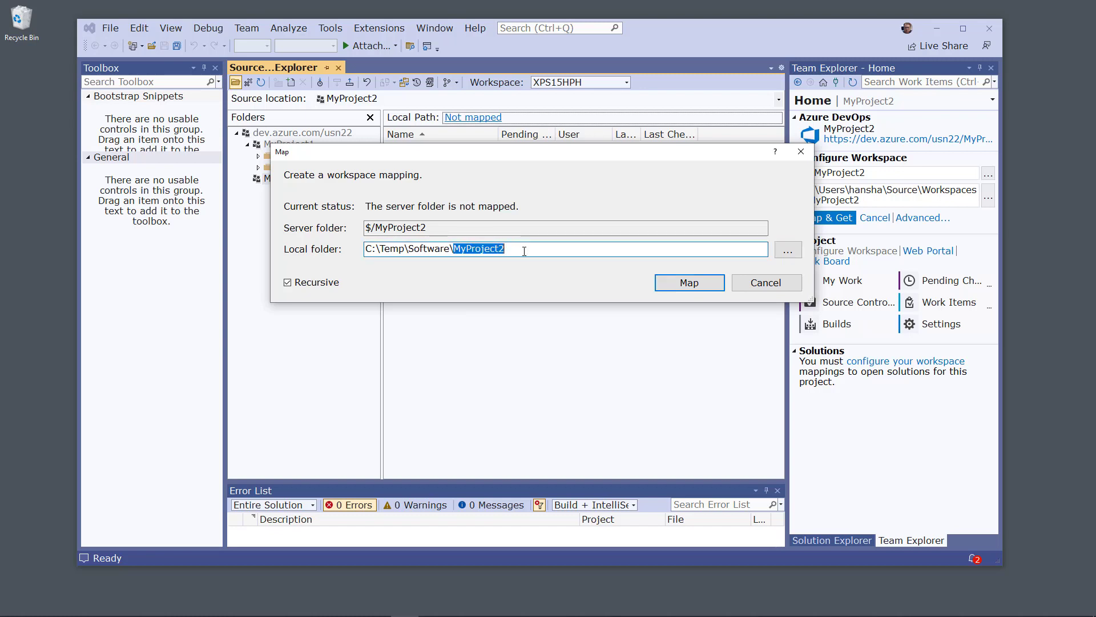
{"action": "left_click_drag", "start_coordinate": [405, 249], "coordinate": [450, 249]}
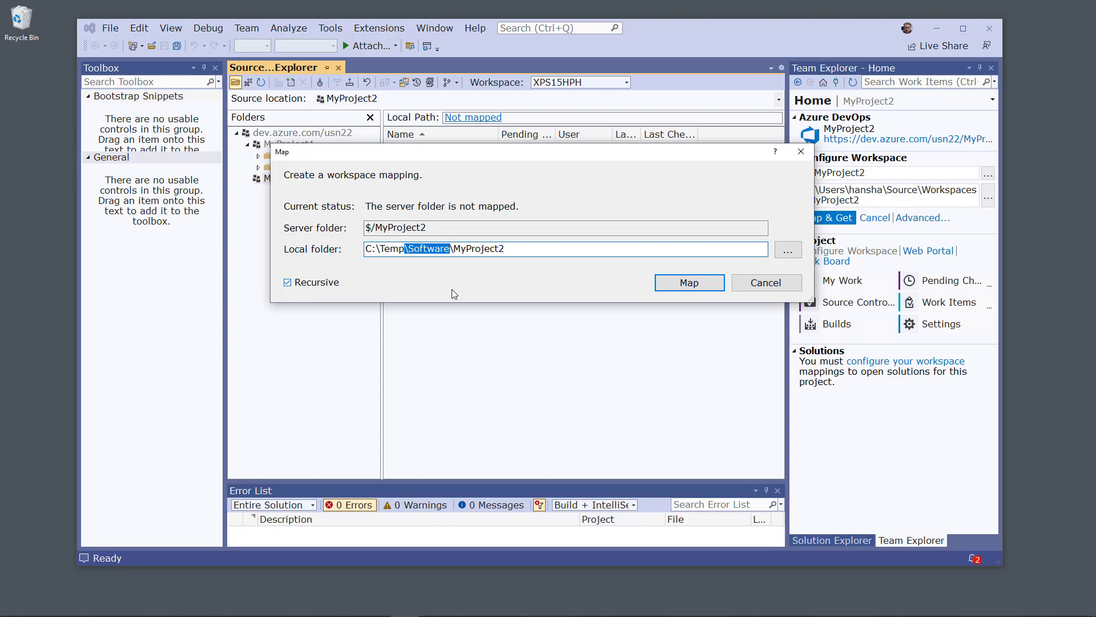
{"action": "left_click", "coordinate": [690, 283]}
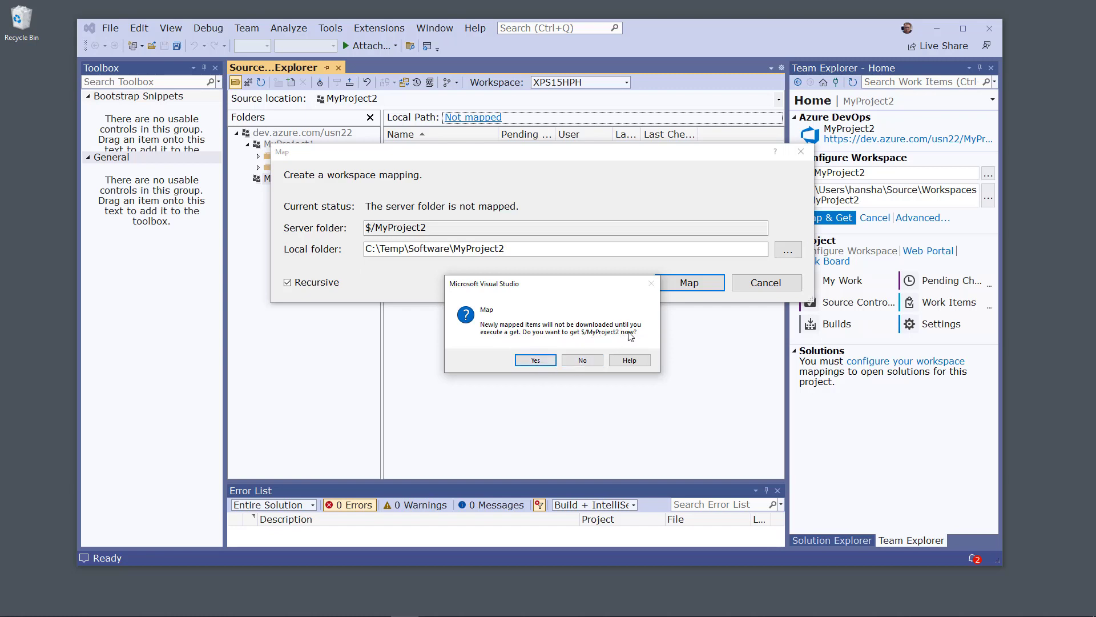
{"action": "left_click", "coordinate": [539, 359]}
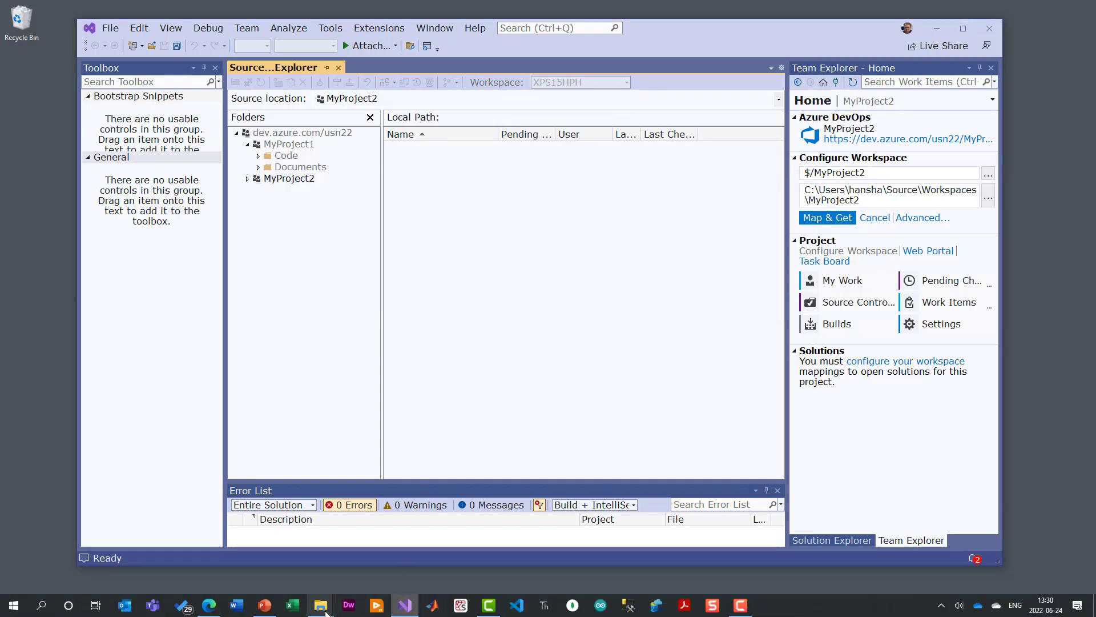
- Switch to the Software folder in File Explorer, open its MyProject2 folder to check the contents, and minimize the window
{"action": "mouse_move", "coordinate": [326, 612]}
{"action": "left_click", "coordinate": [371, 571]}
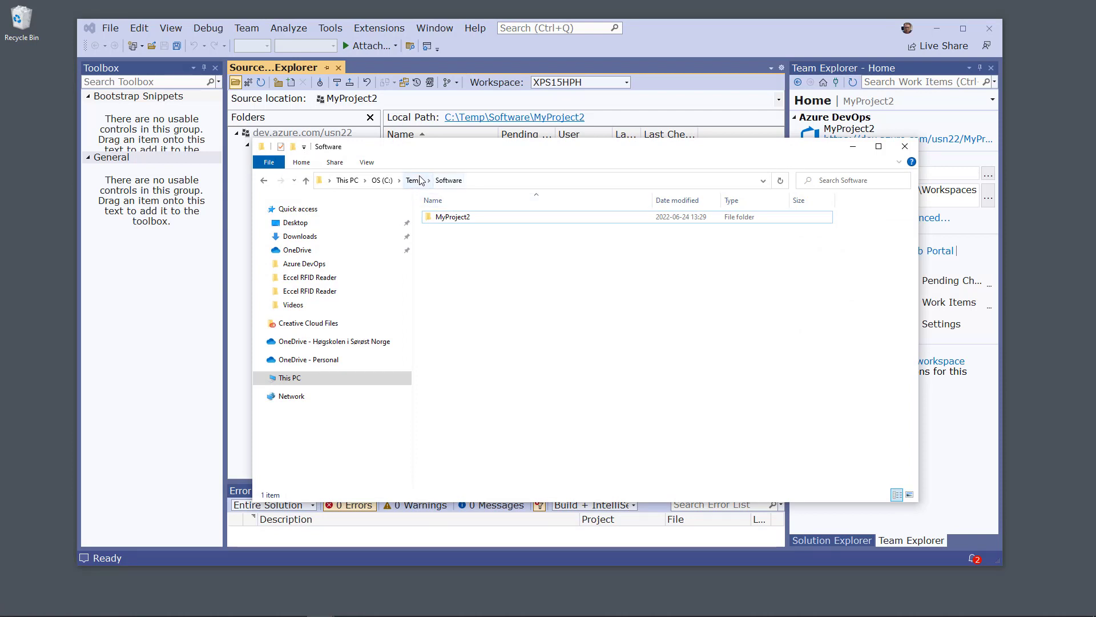
{"action": "left_click", "coordinate": [450, 221]}
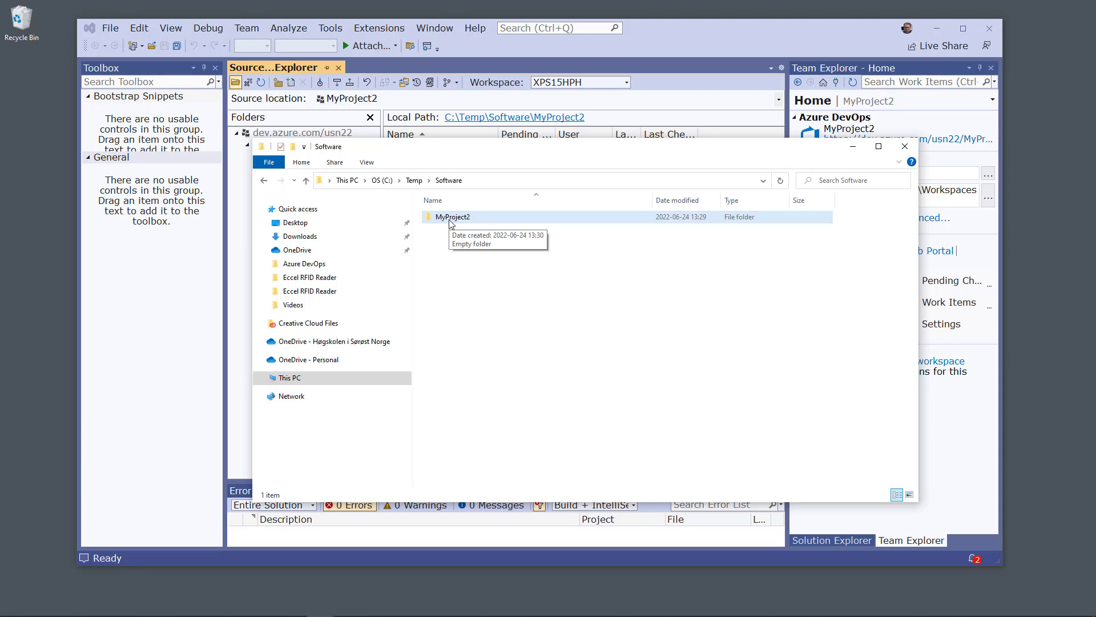
{"action": "double_click", "coordinate": [450, 219]}
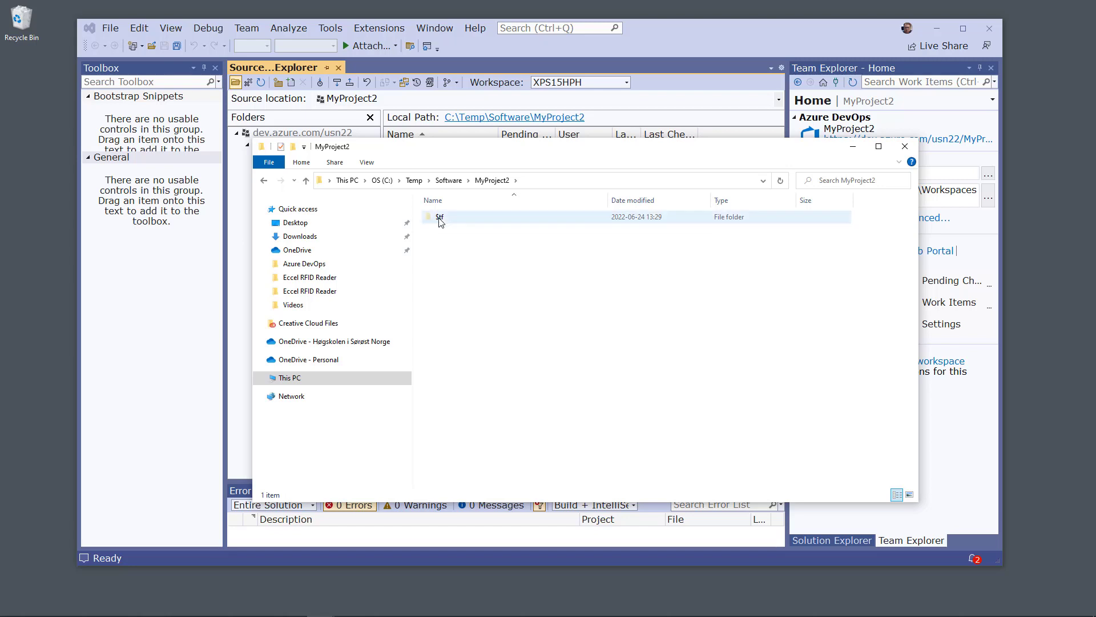
{"action": "mouse_move", "coordinate": [440, 222]}
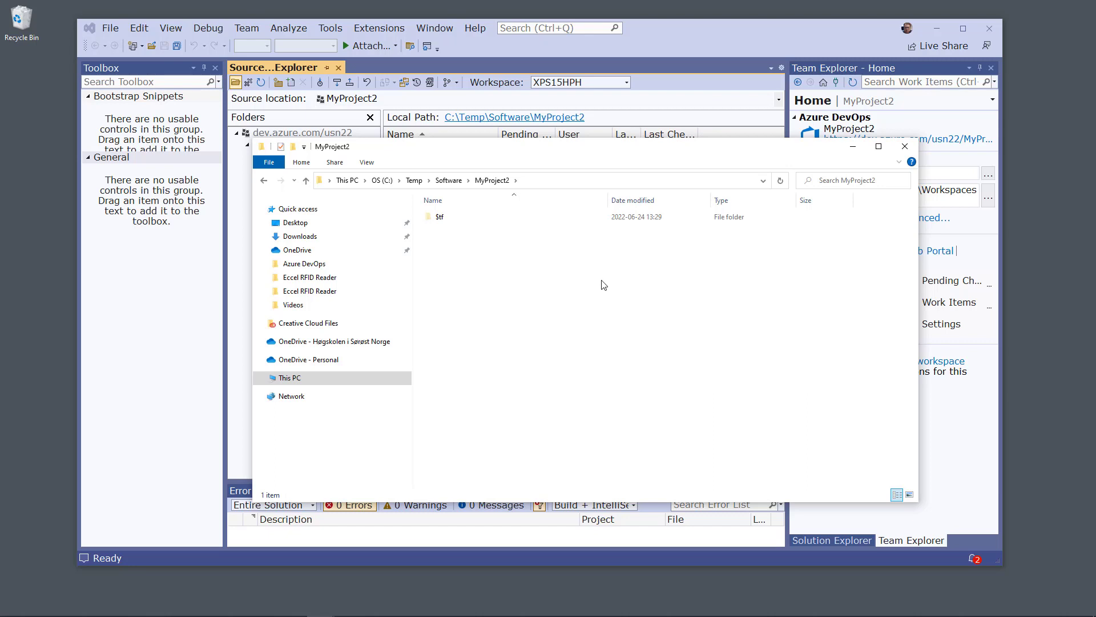
{"action": "left_click", "coordinate": [854, 149]}
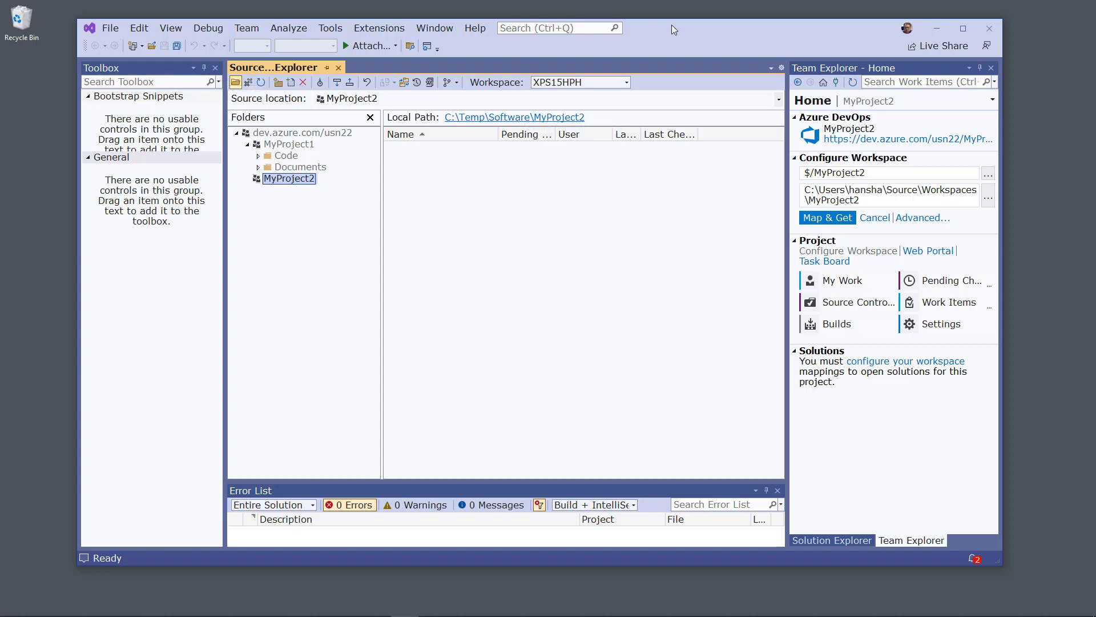
- Open the mapped folder from MyProject2's local path link in Visual Studio, inspect it, and minimize the folder window
{"action": "left_click_drag", "start_coordinate": [677, 29], "coordinate": [678, 31]}
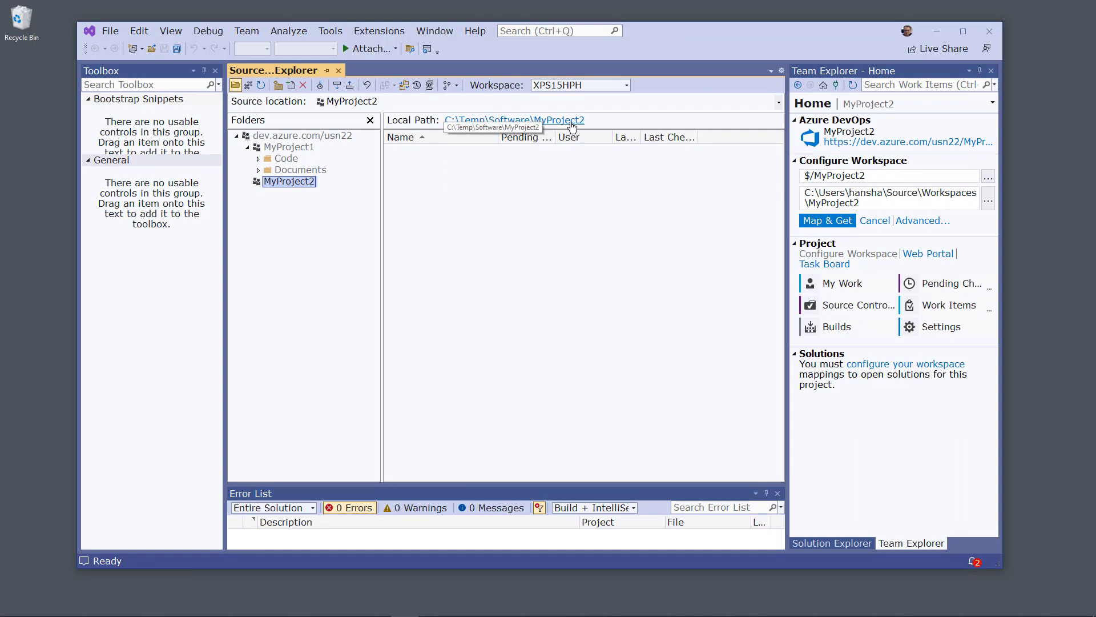
{"action": "left_click", "coordinate": [472, 222]}
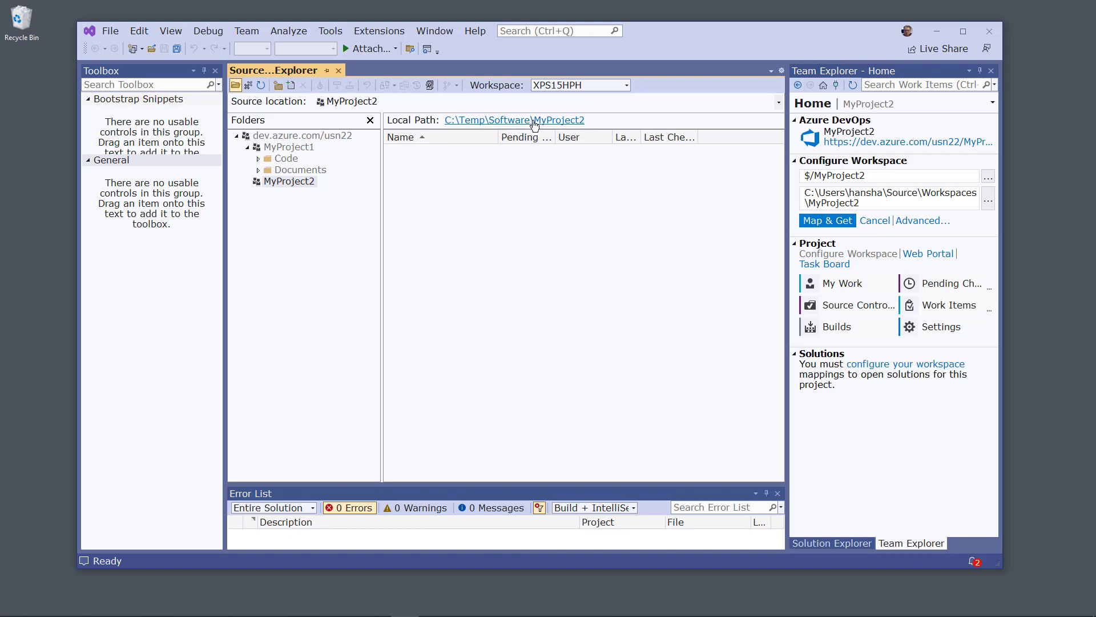
{"action": "left_click", "coordinate": [553, 122]}
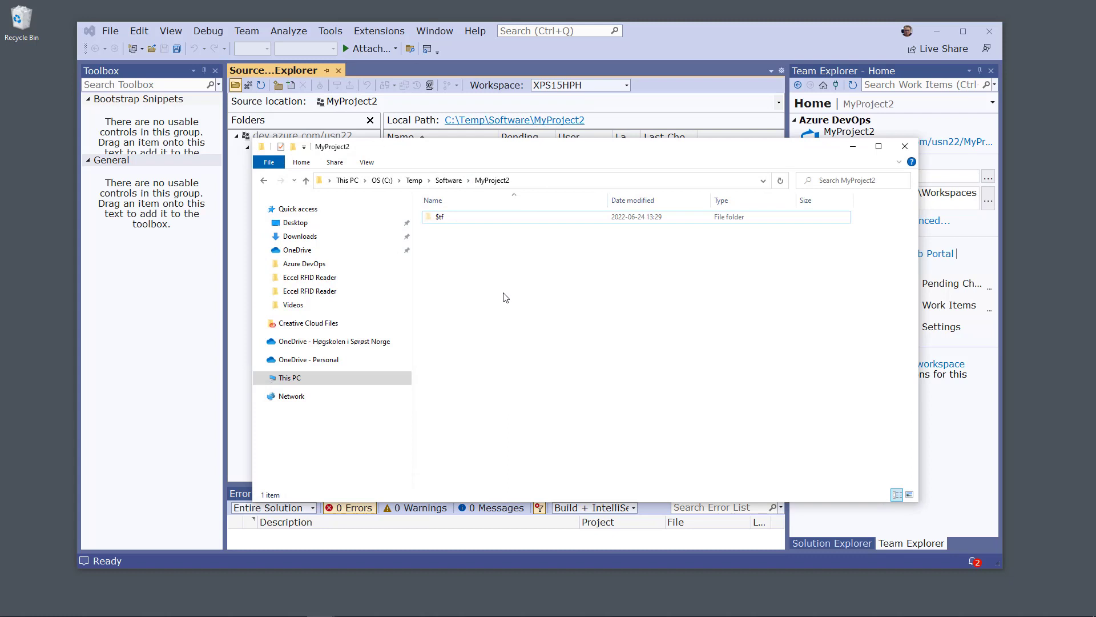
{"action": "left_click", "coordinate": [852, 149]}
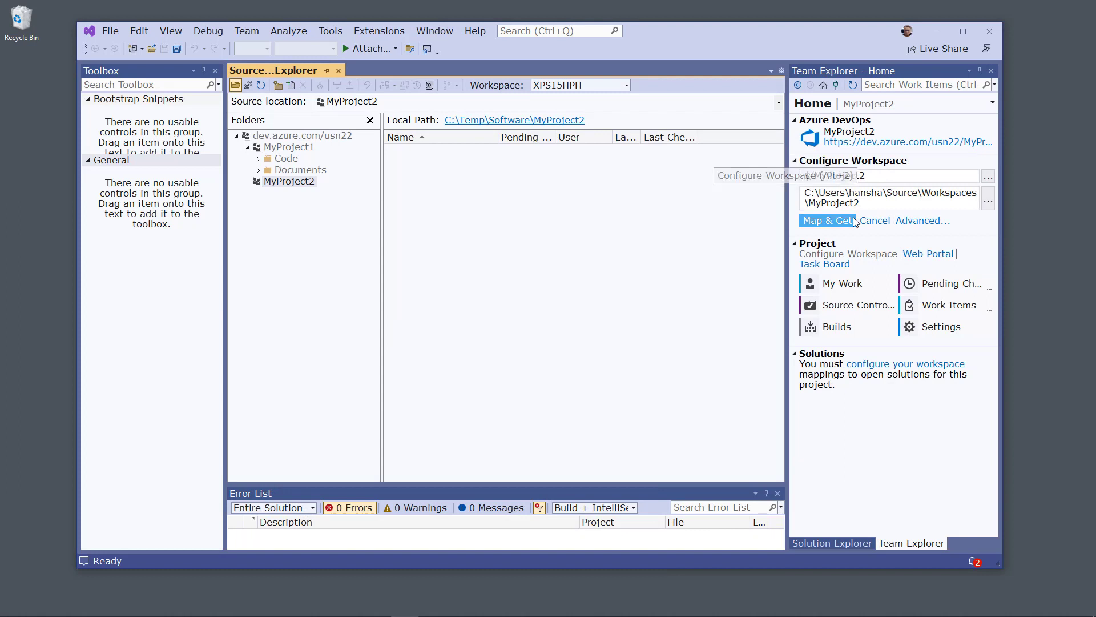
- Add a new source control folder named "Development" to MyProject2
{"action": "right_click", "coordinate": [451, 195]}
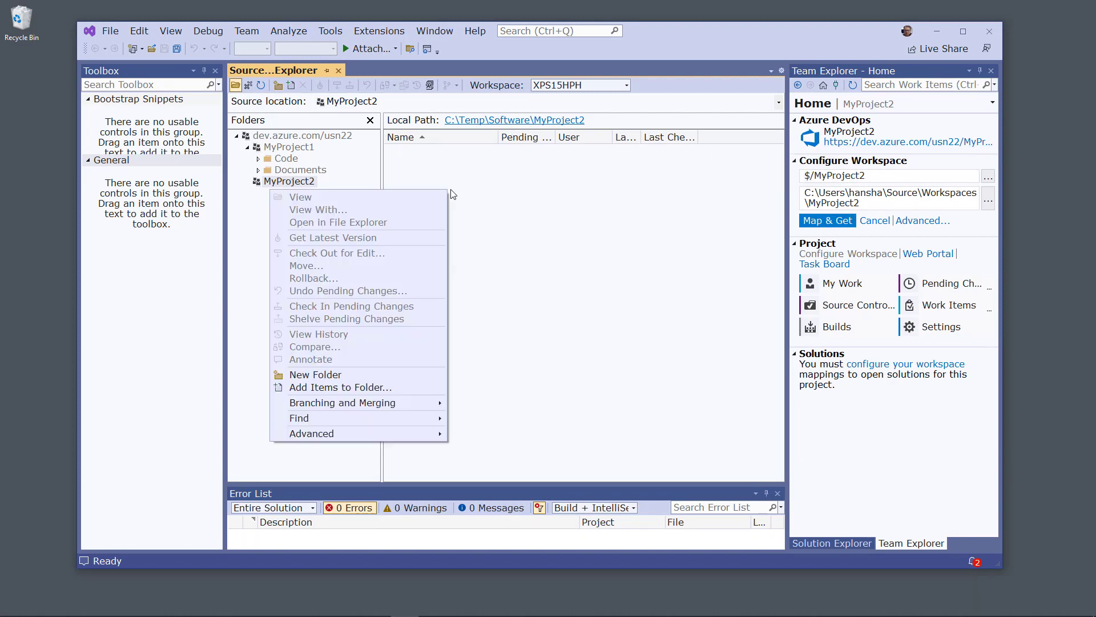
{"action": "left_click", "coordinate": [474, 197]}
{"action": "right_click", "coordinate": [472, 182]}
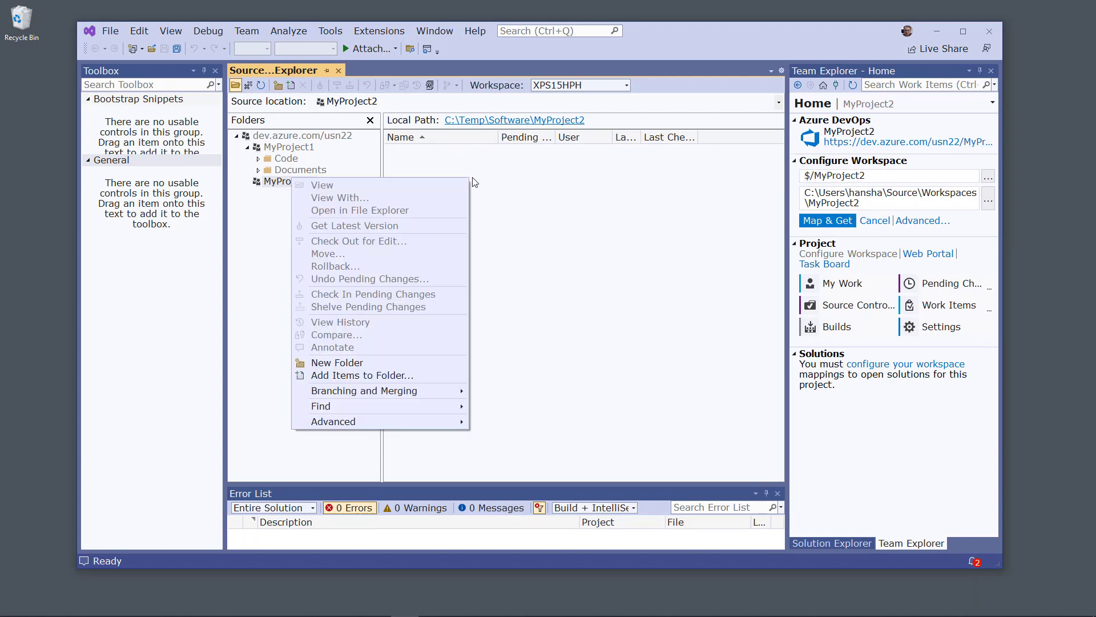
{"action": "left_click", "coordinate": [342, 368]}
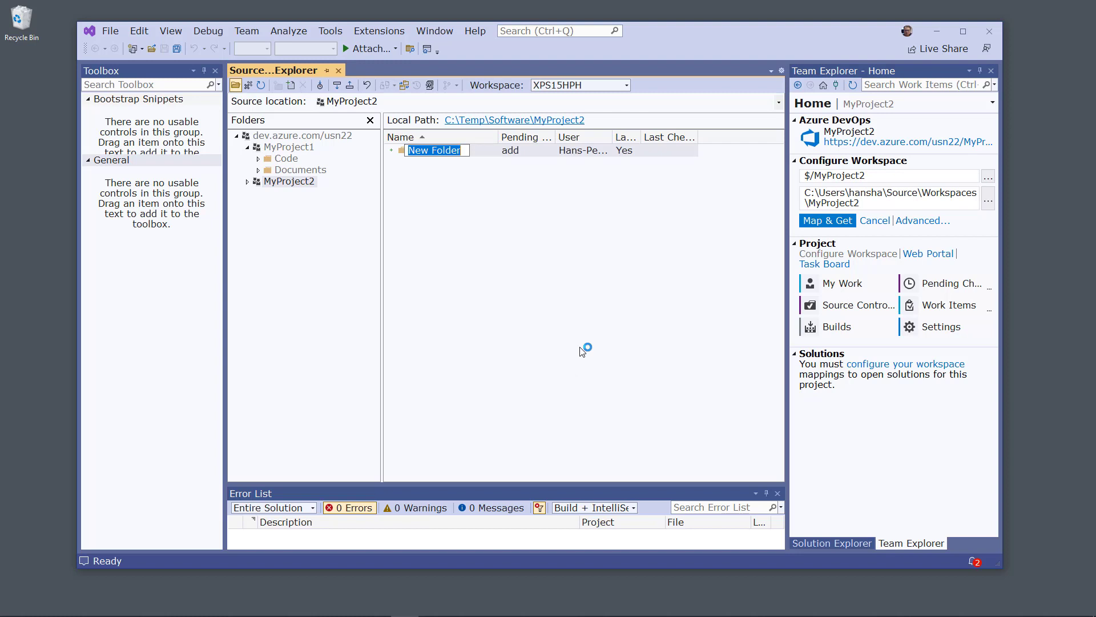
{"action": "type", "text": "Dev"}
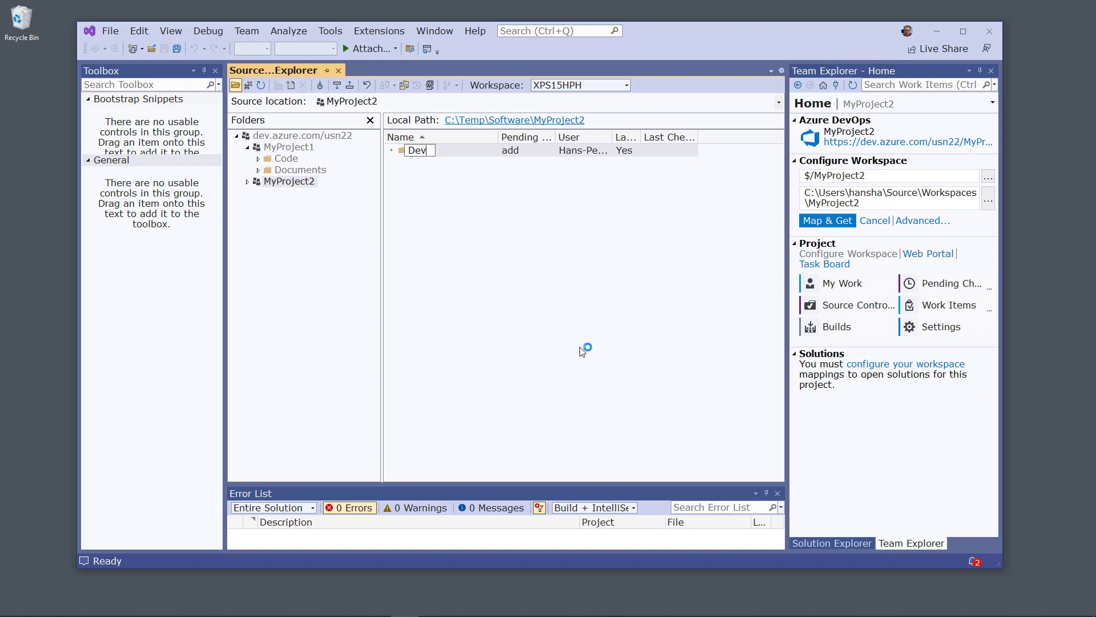
{"action": "type", "text": "elopment"}
{"action": "key", "text": "Return"}
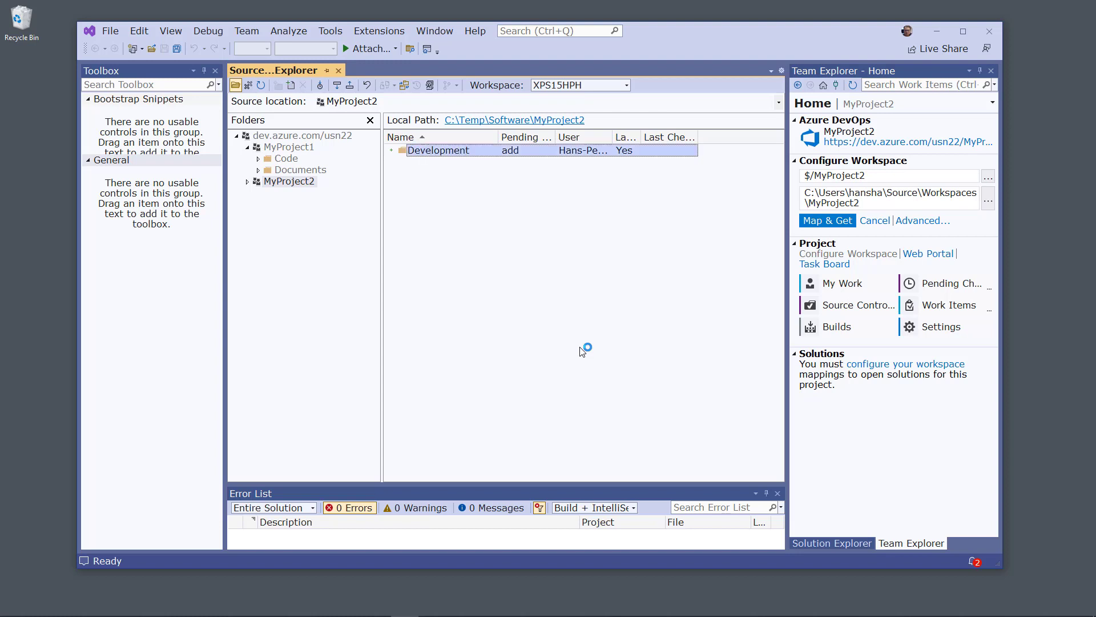
- Add a second source control folder named "Documentation" at the root of MyProject2
{"action": "right_click", "coordinate": [439, 197]}
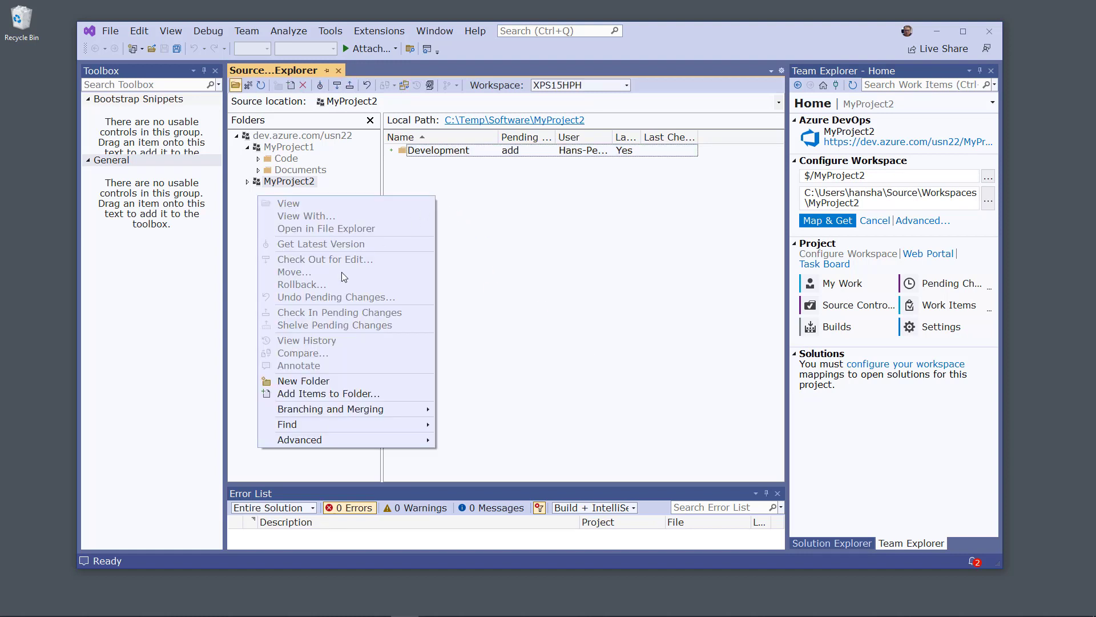
{"action": "left_click", "coordinate": [335, 382]}
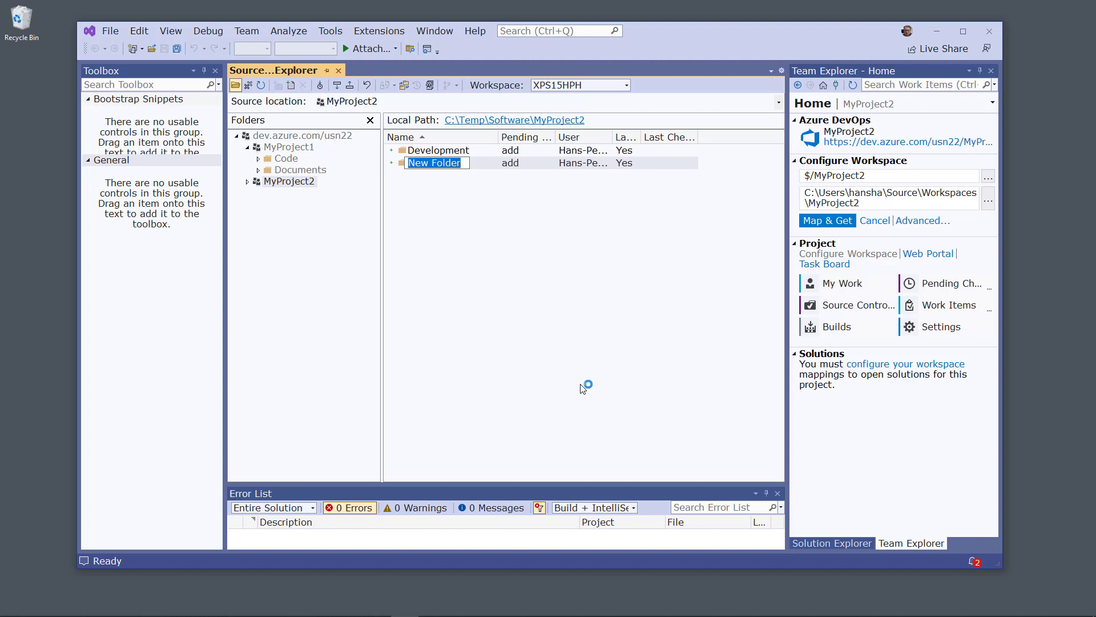
{"action": "type", "text": "Docum"}
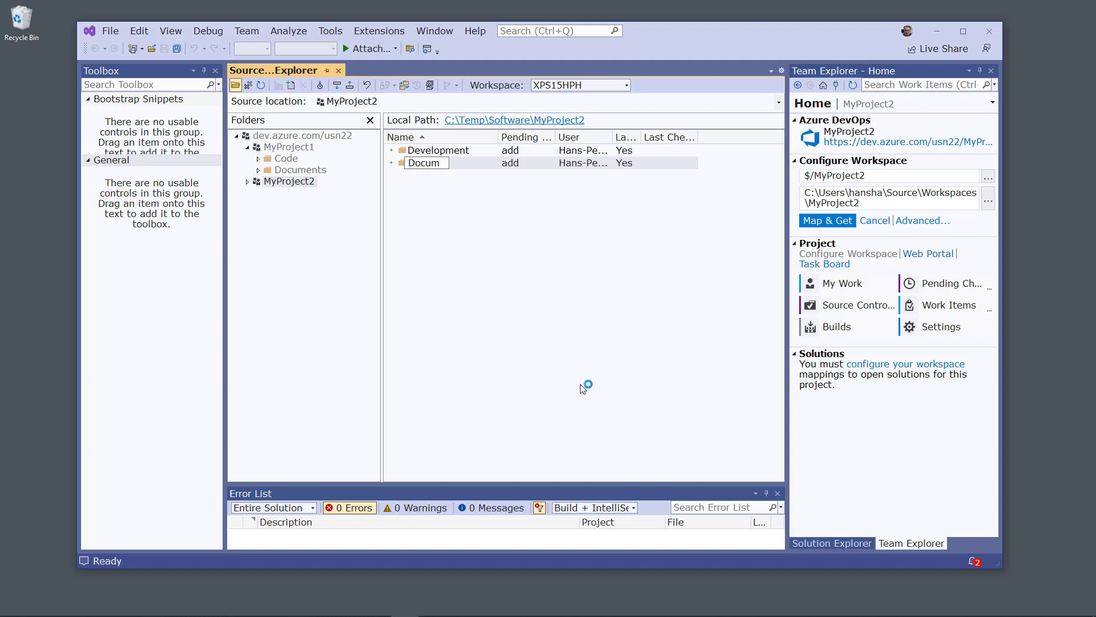
{"action": "type", "text": "entation"}
{"action": "key", "text": "Return"}
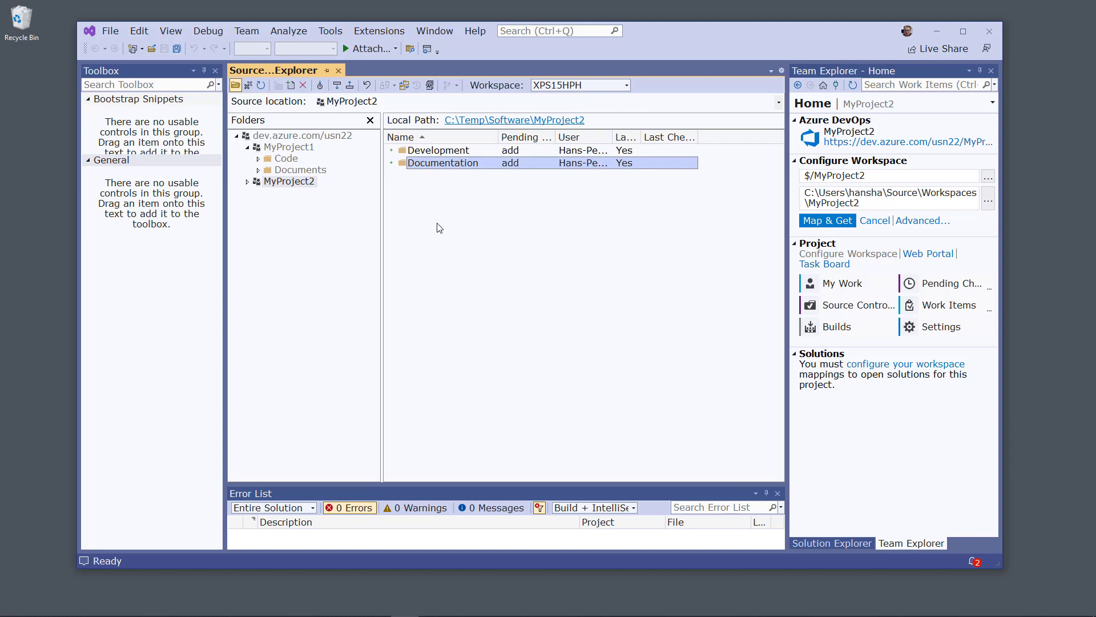
- Add a third source control folder named "Database" at the root of MyProject2
{"action": "right_click", "coordinate": [438, 227]}
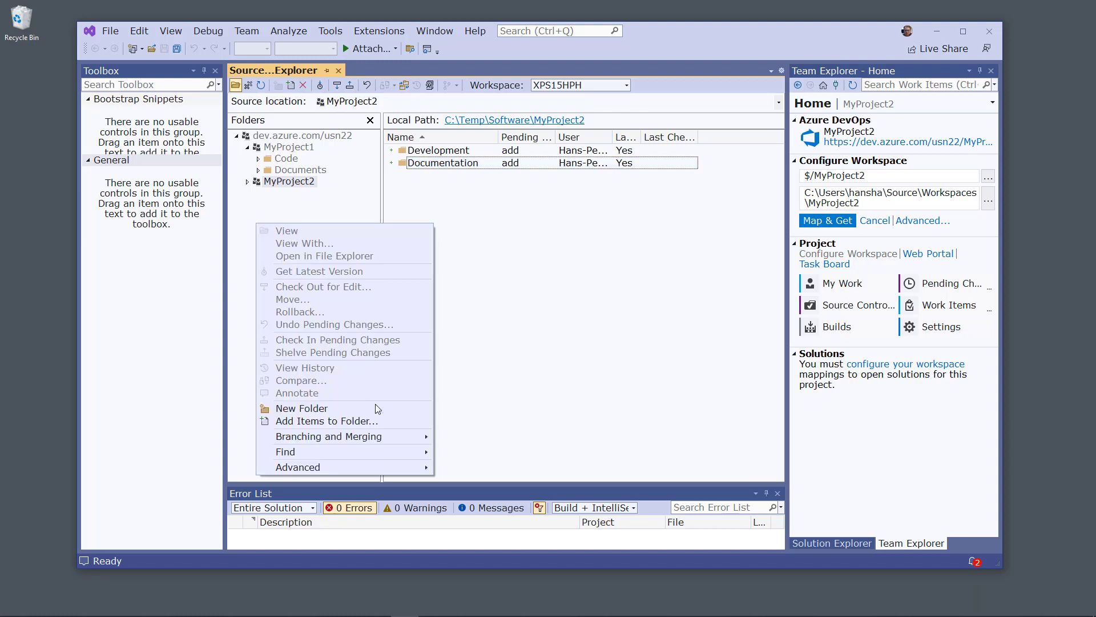
{"action": "left_click", "coordinate": [375, 407]}
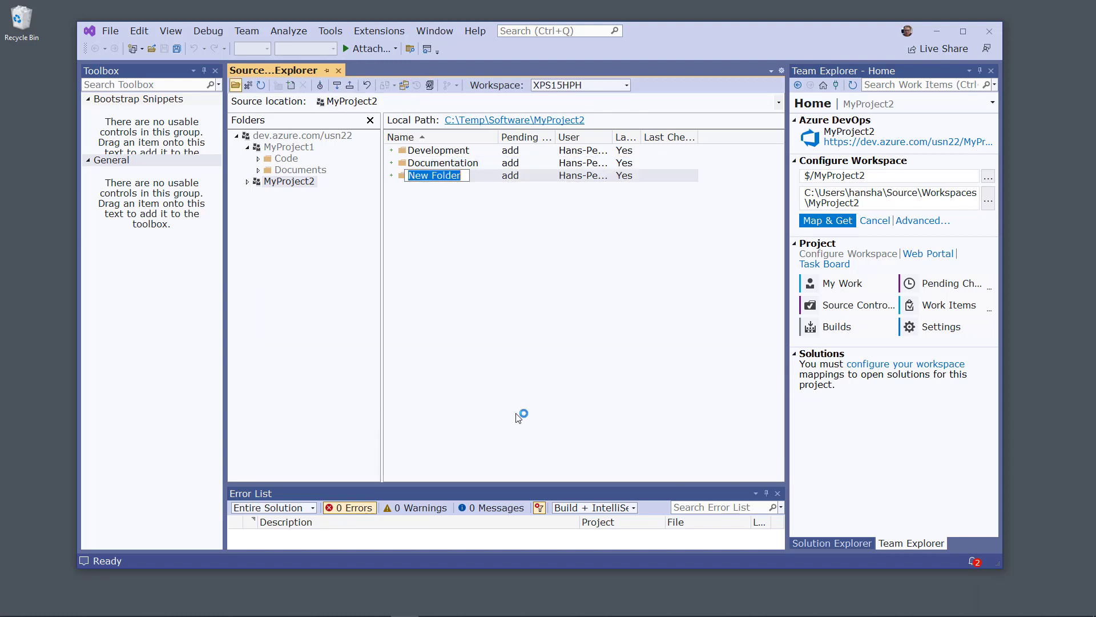
{"action": "type", "text": "Database"}
{"action": "key", "text": "Return"}
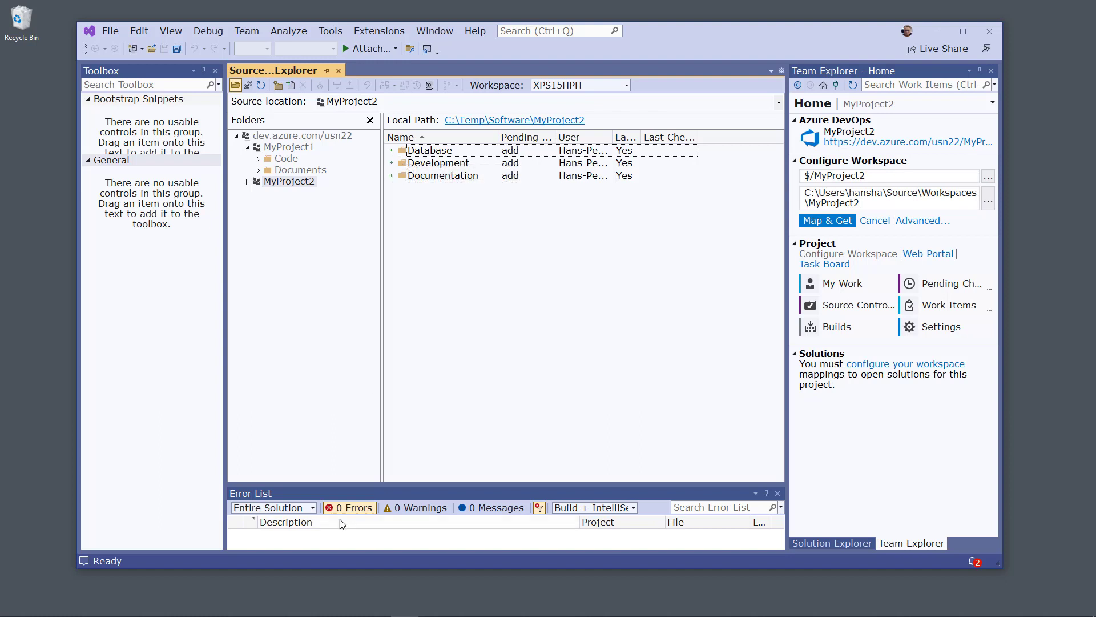
- Open C:\Temp\Software\MyProject2 in File Explorer to check its local folders, and minimize the window
{"action": "mouse_move", "coordinate": [355, 614]}
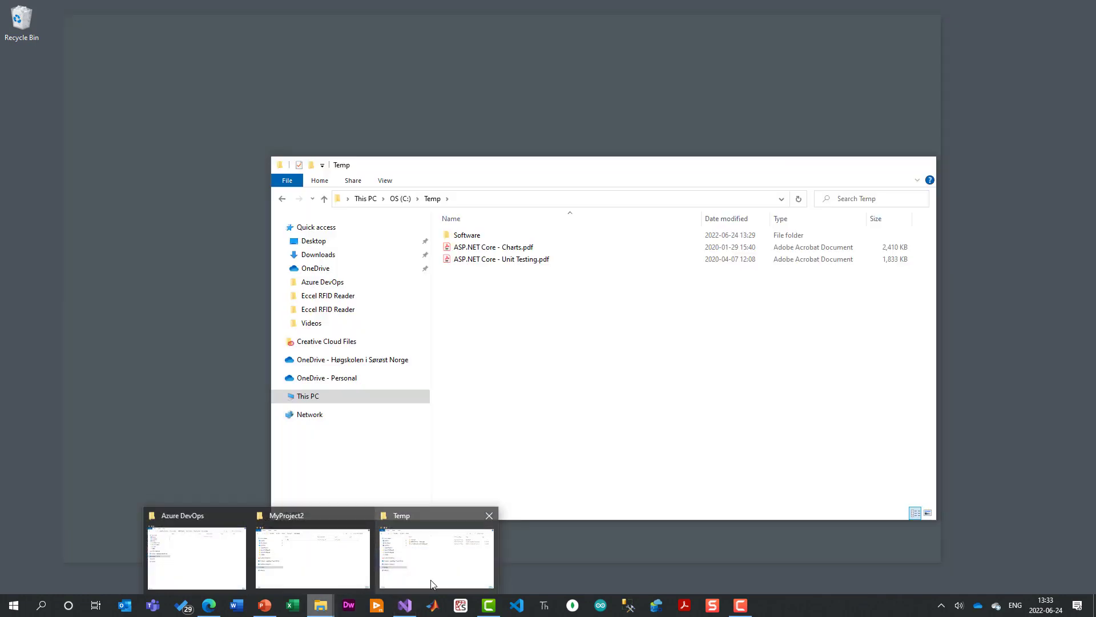
{"action": "left_click", "coordinate": [432, 583]}
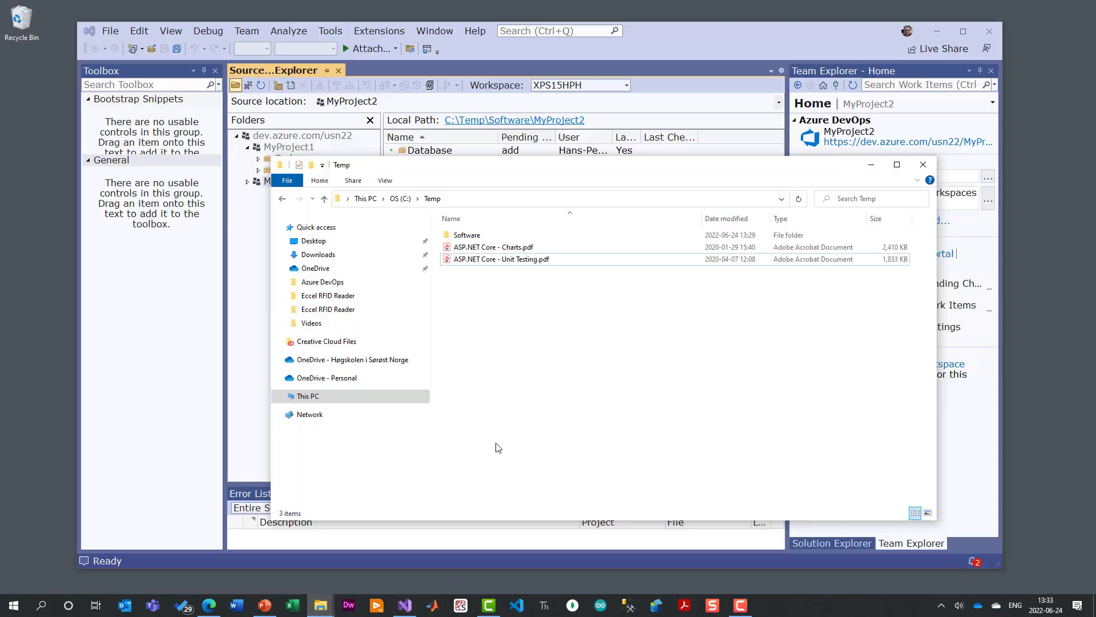
{"action": "double_click", "coordinate": [467, 235]}
{"action": "double_click", "coordinate": [473, 237]}
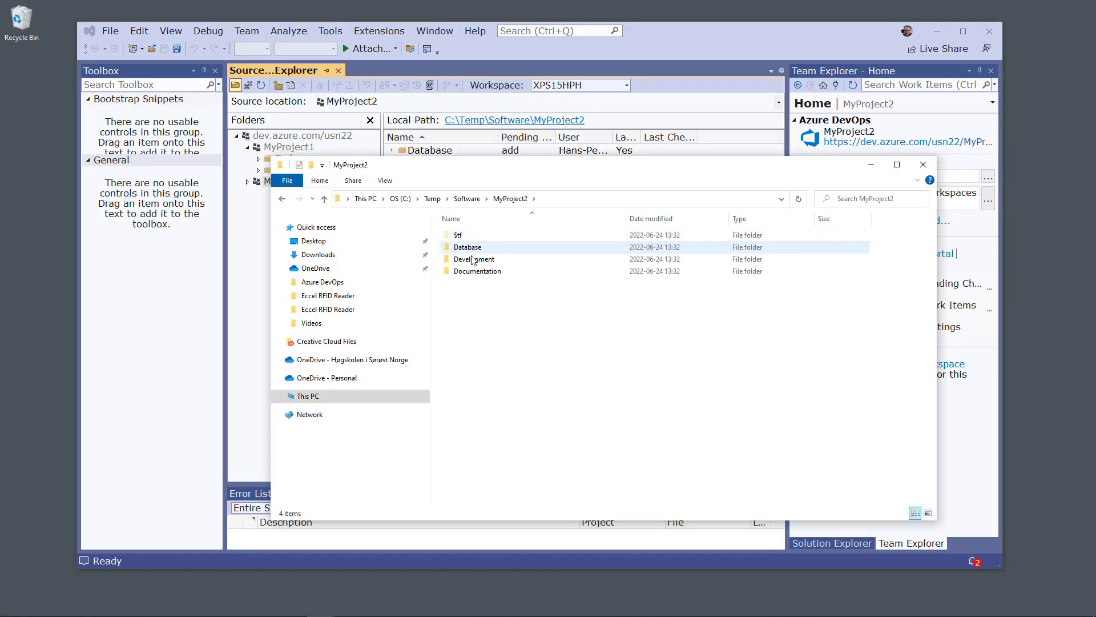
{"action": "left_click", "coordinate": [871, 165]}
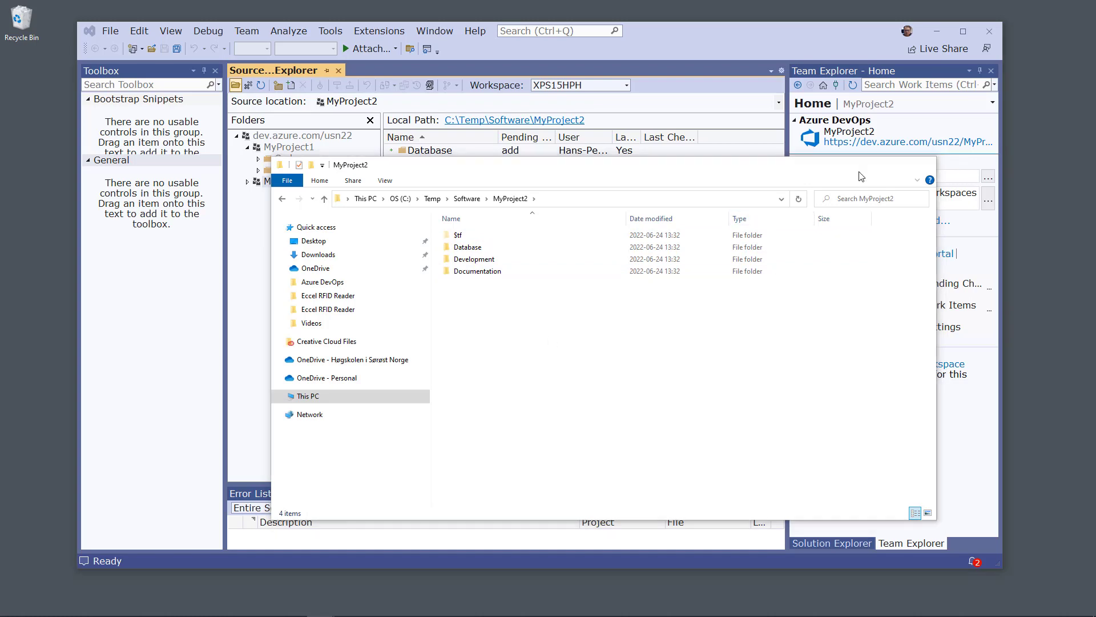
- Switch to Azure DevOps in the browser and view the files in MyProject2's repository
{"action": "left_click", "coordinate": [215, 613]}
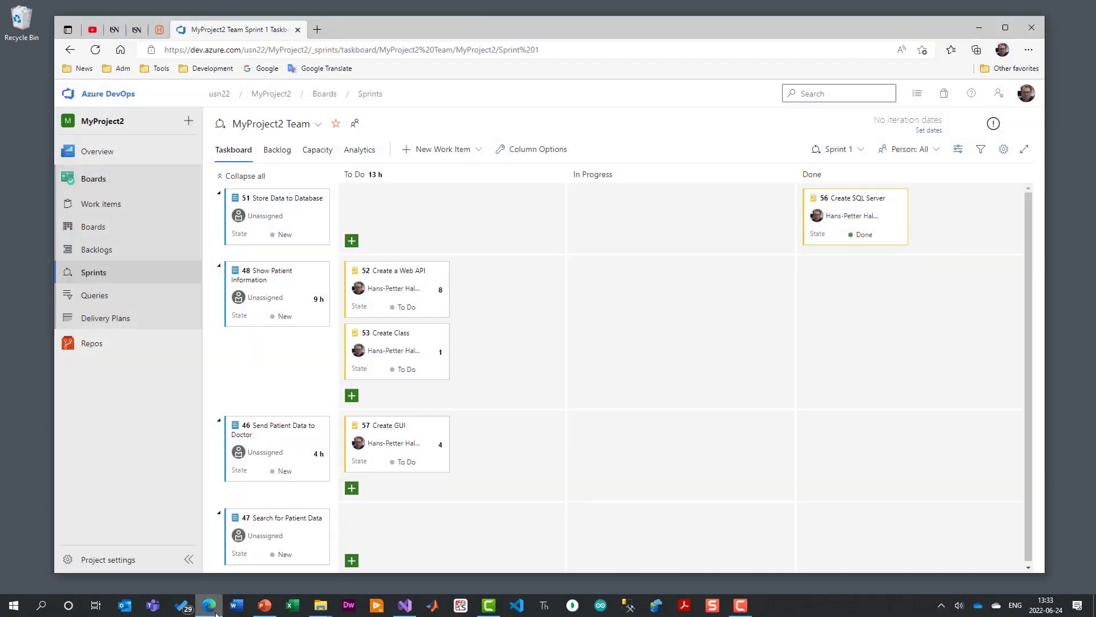
{"action": "left_click", "coordinate": [98, 347]}
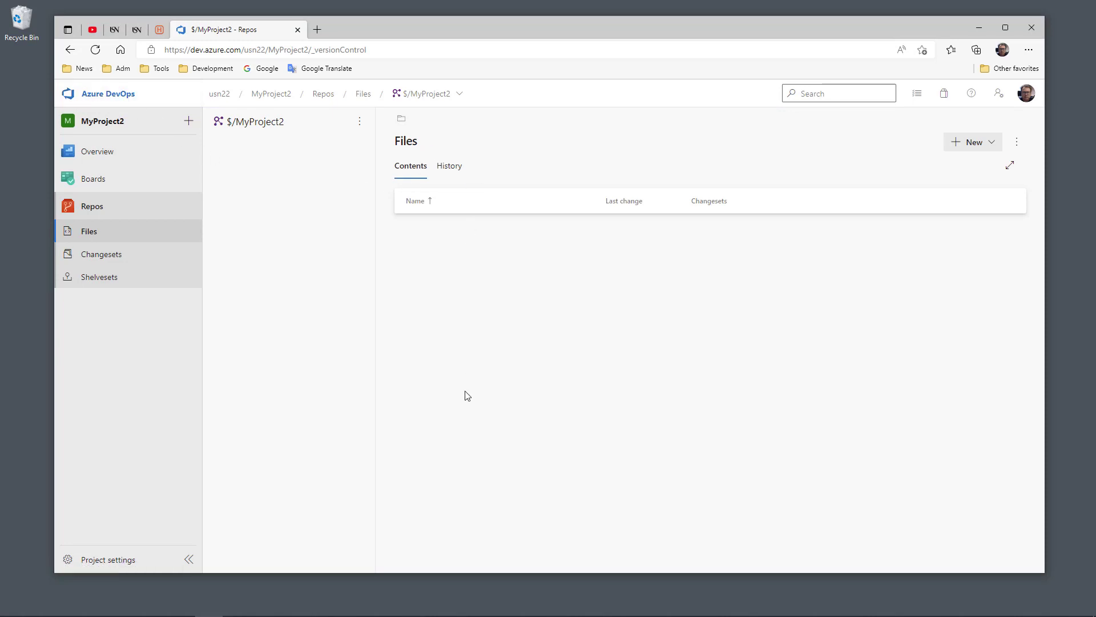
{"action": "left_click", "coordinate": [978, 28]}
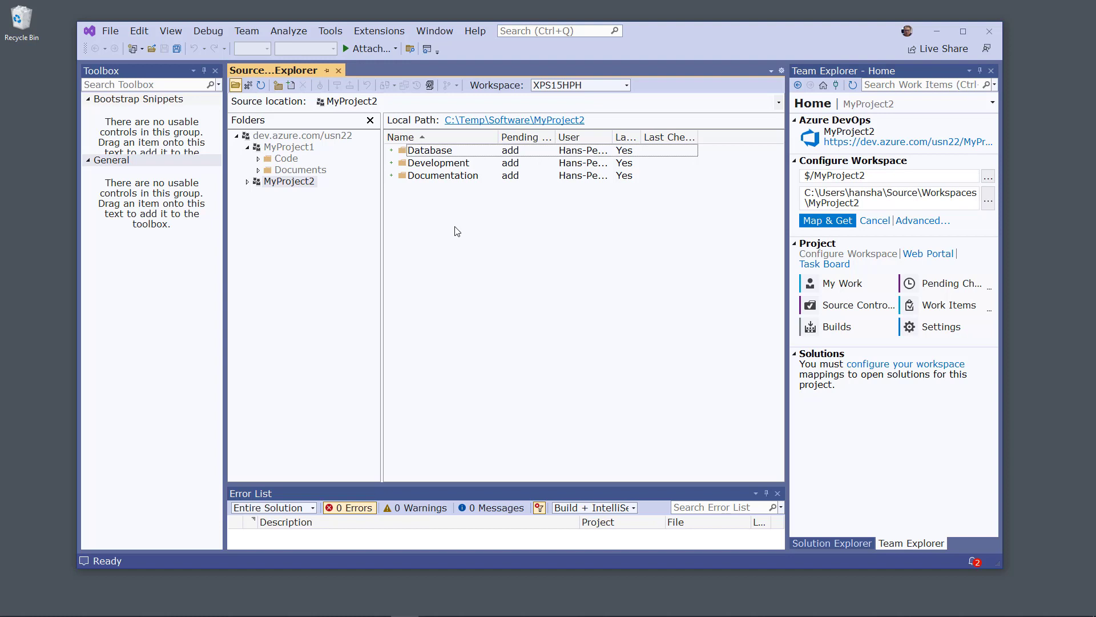
- In Visual Studio, check in MyProject2's pending changes, adding the Database, Development and Documentation folders without a comment
{"action": "left_click", "coordinate": [297, 182]}
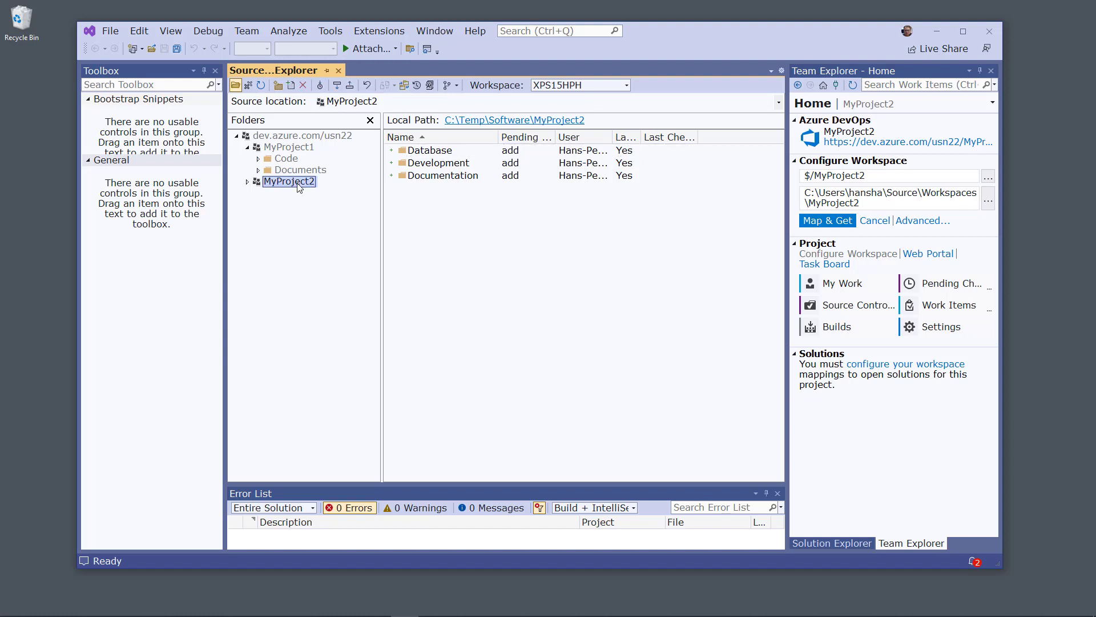
{"action": "right_click", "coordinate": [299, 187]}
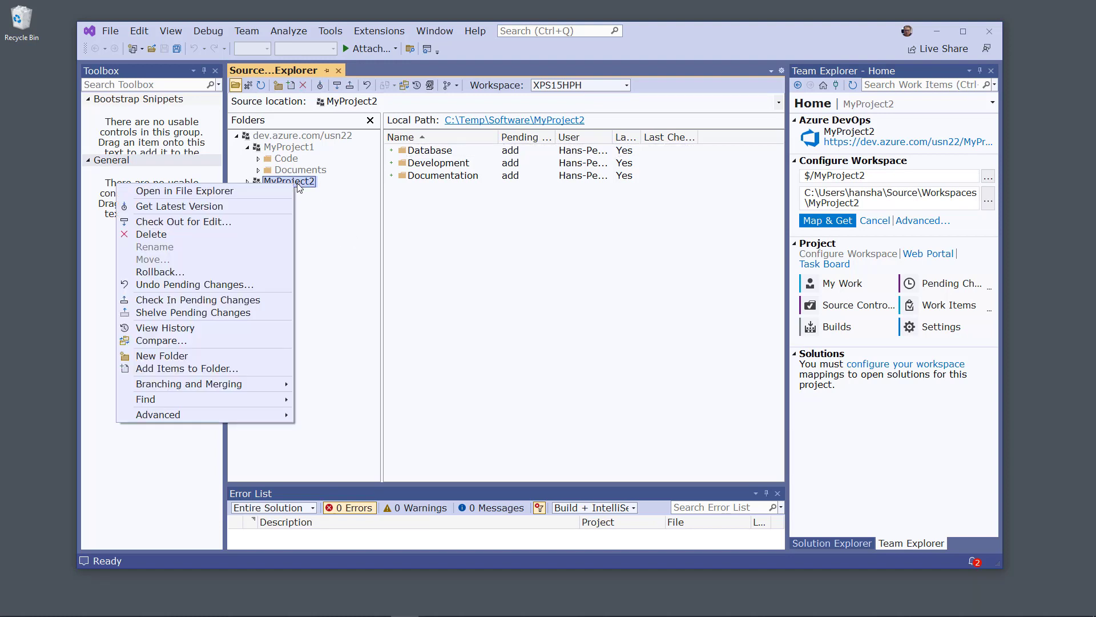
{"action": "left_click", "coordinate": [231, 306]}
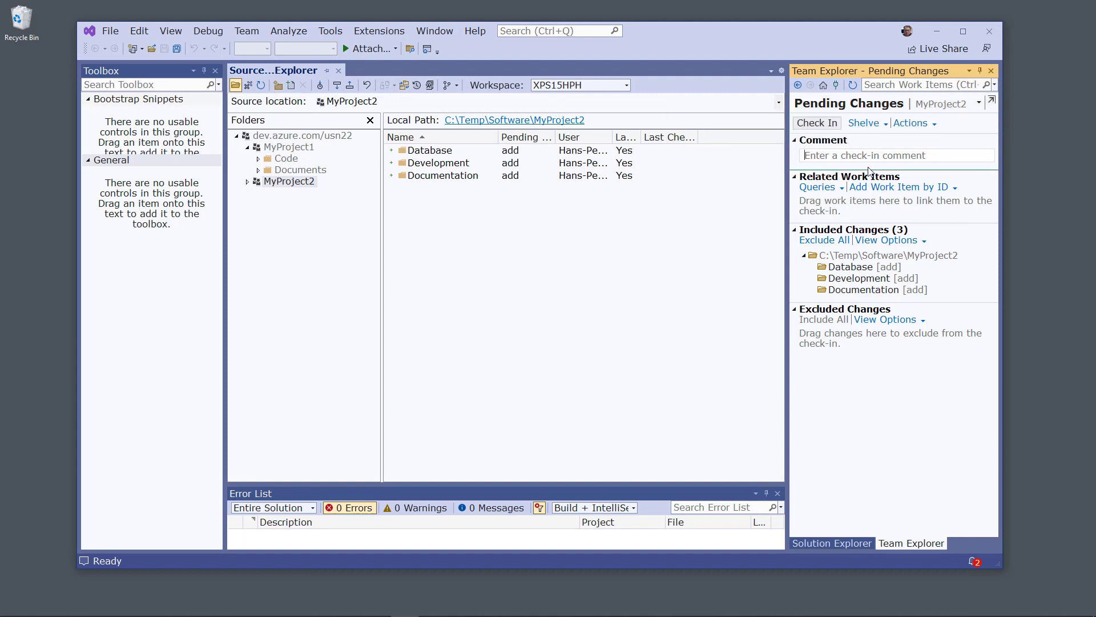
{"action": "left_click", "coordinate": [832, 130]}
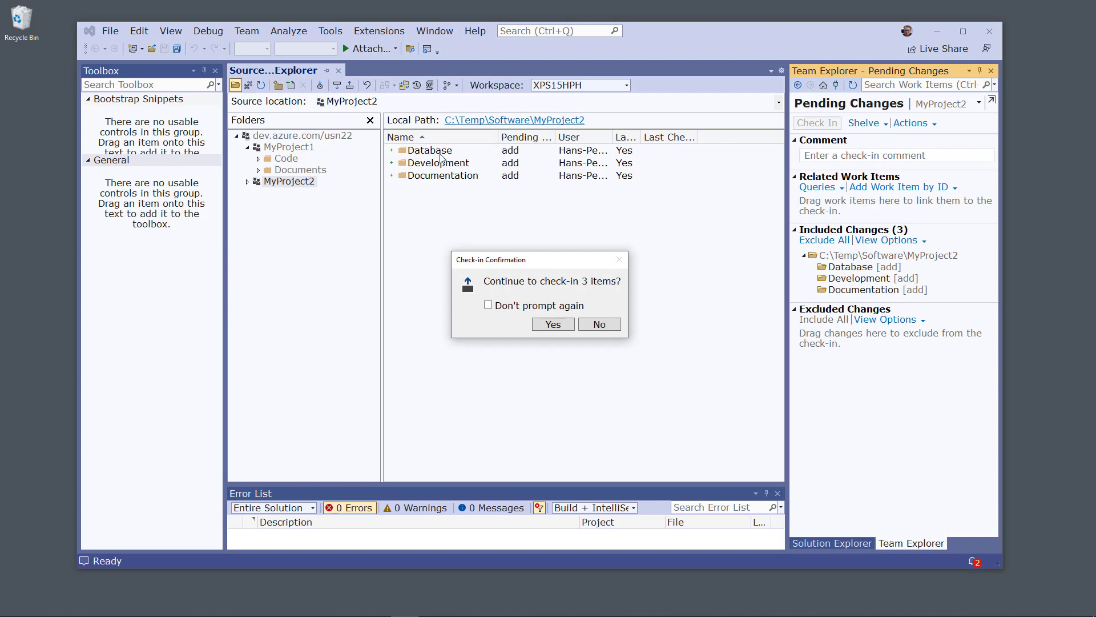
{"action": "left_click", "coordinate": [552, 326]}
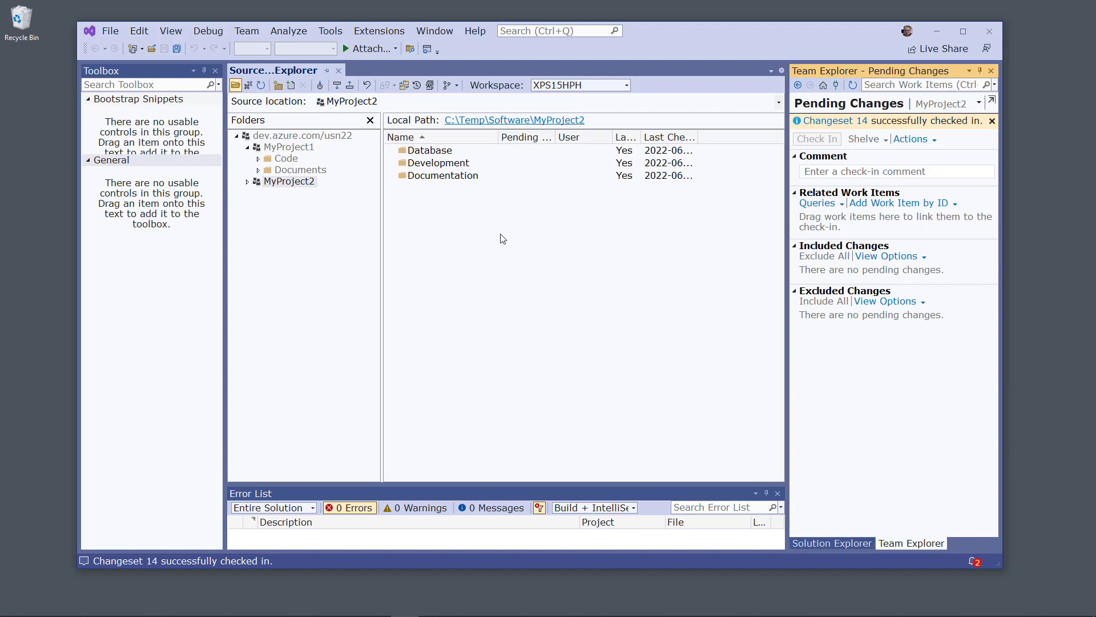
- Switch to Azure DevOps in the browser and reload the Repos file list to check for the checked-in folders
{"action": "left_click_drag", "start_coordinate": [500, 233], "coordinate": [433, 143]}
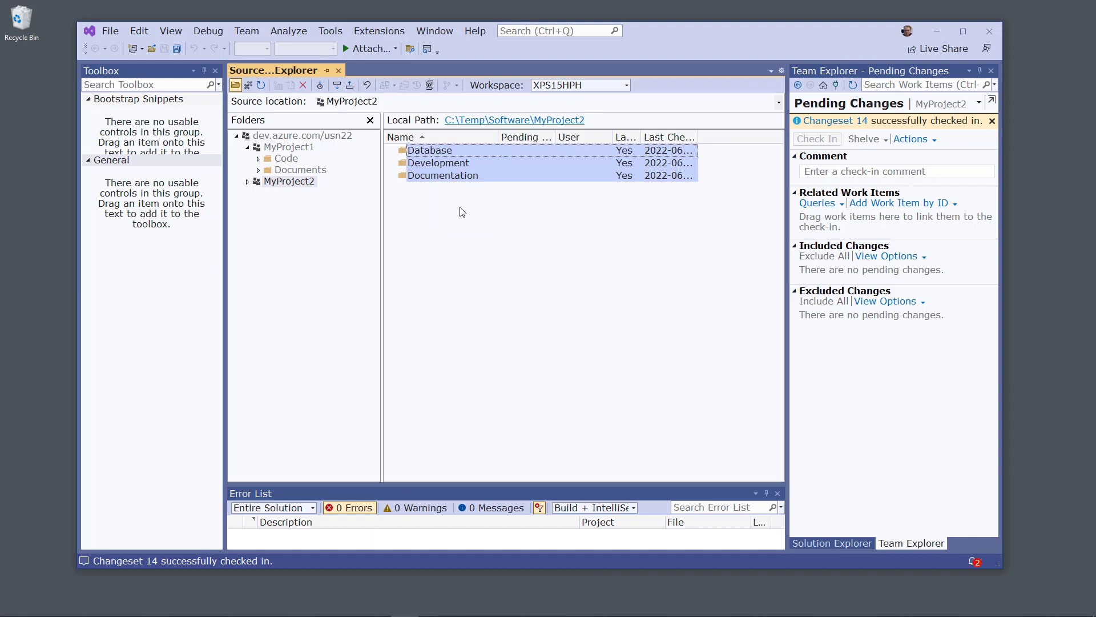
{"action": "left_click", "coordinate": [477, 288]}
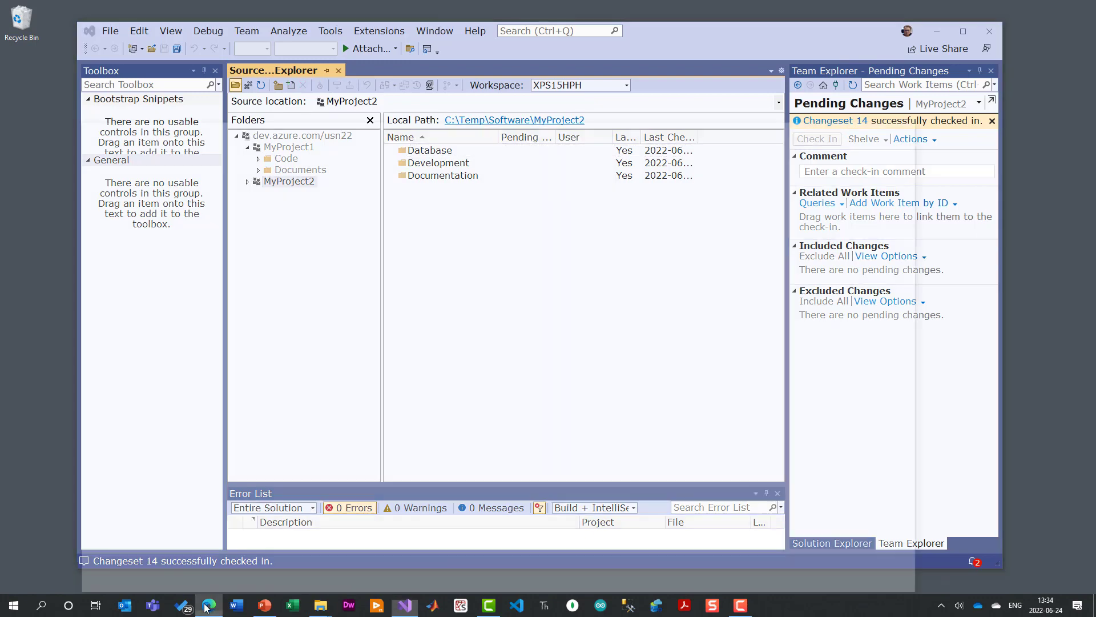
{"action": "left_click", "coordinate": [207, 607]}
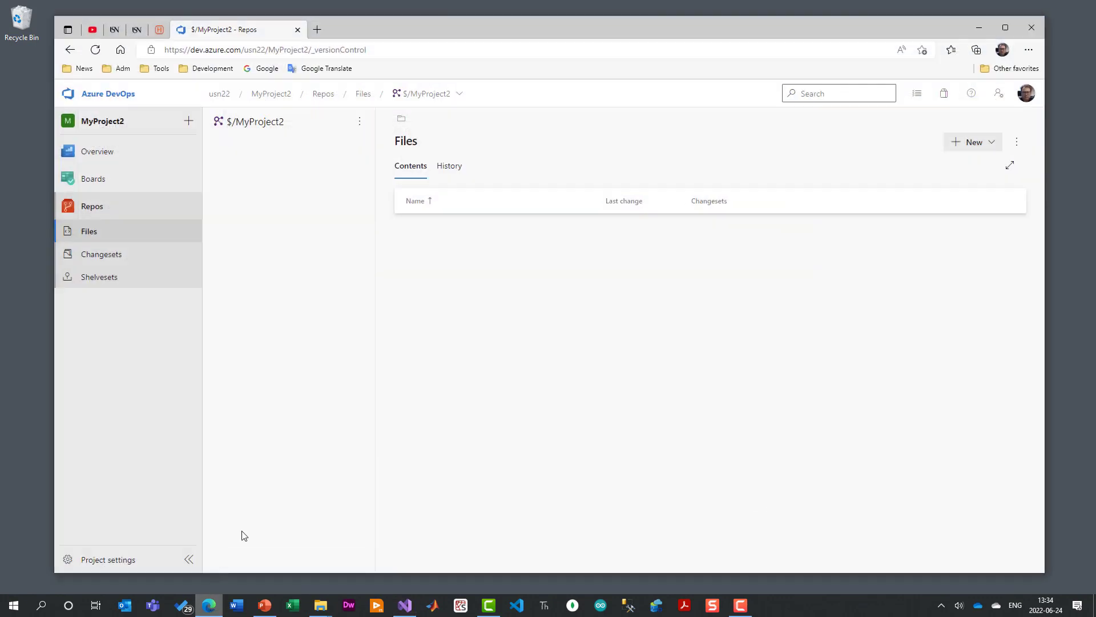
{"action": "left_click", "coordinate": [94, 211]}
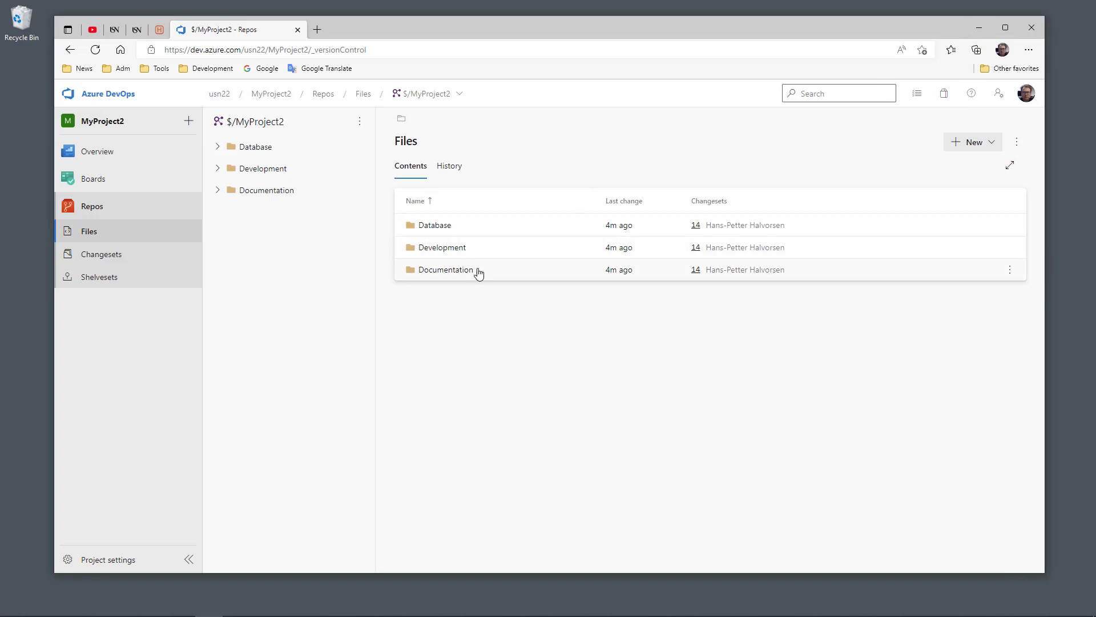
{"action": "left_click", "coordinate": [977, 29]}
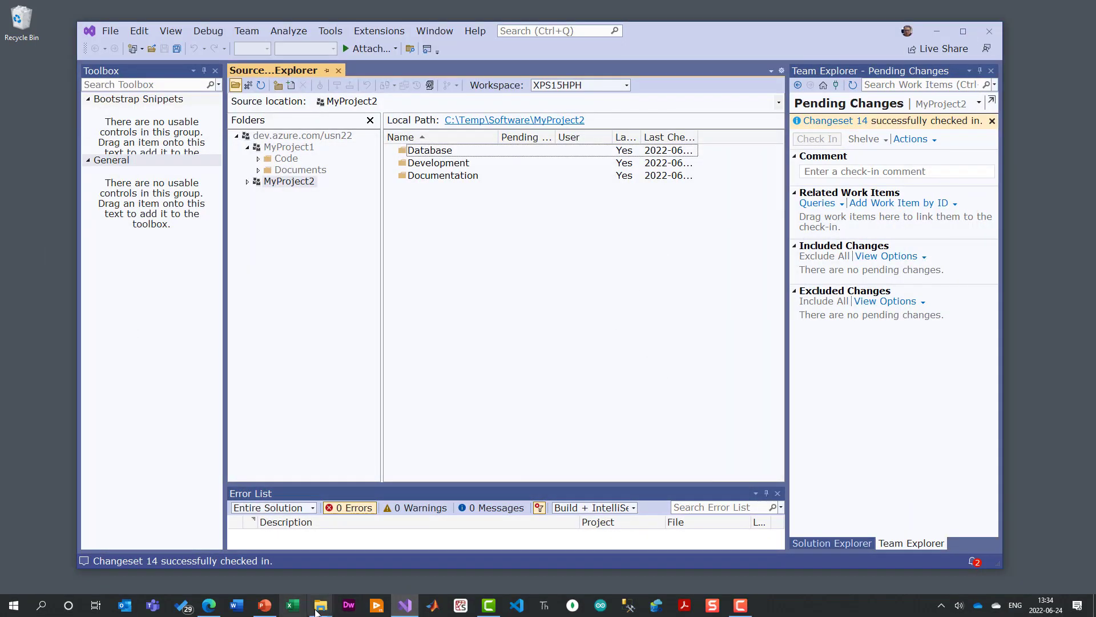
- In File Explorer, close the duplicate MyProject2 window and copy ASP.NET Core - Charts.pdf and ASP.NET Core - Unit Testing.pdf from C:\Temp
{"action": "mouse_move", "coordinate": [315, 611]}
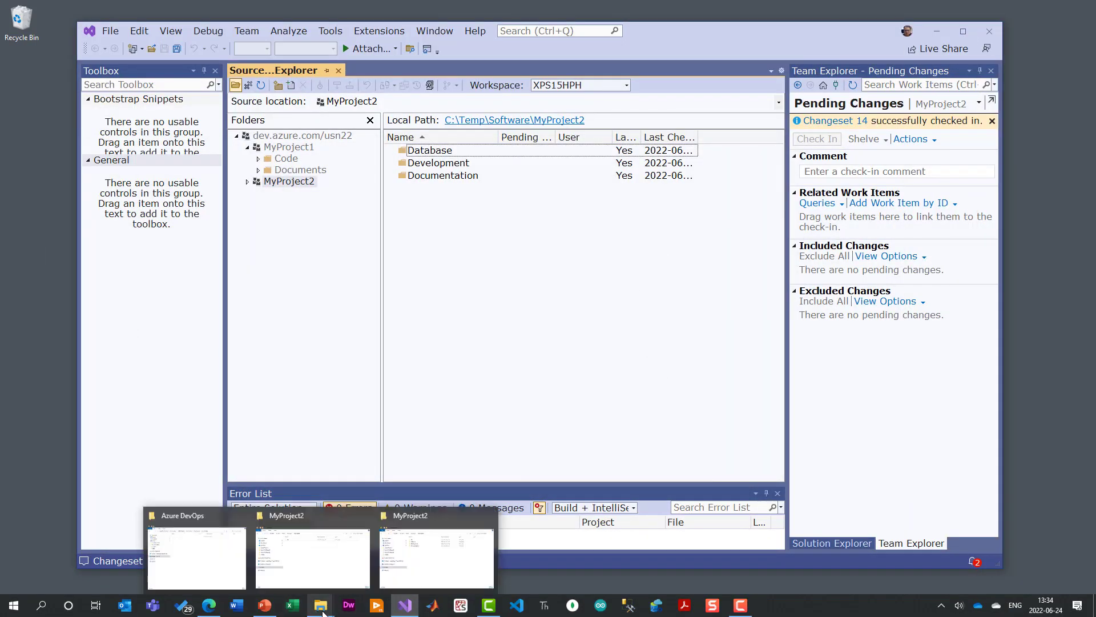
{"action": "left_click", "coordinate": [324, 614]}
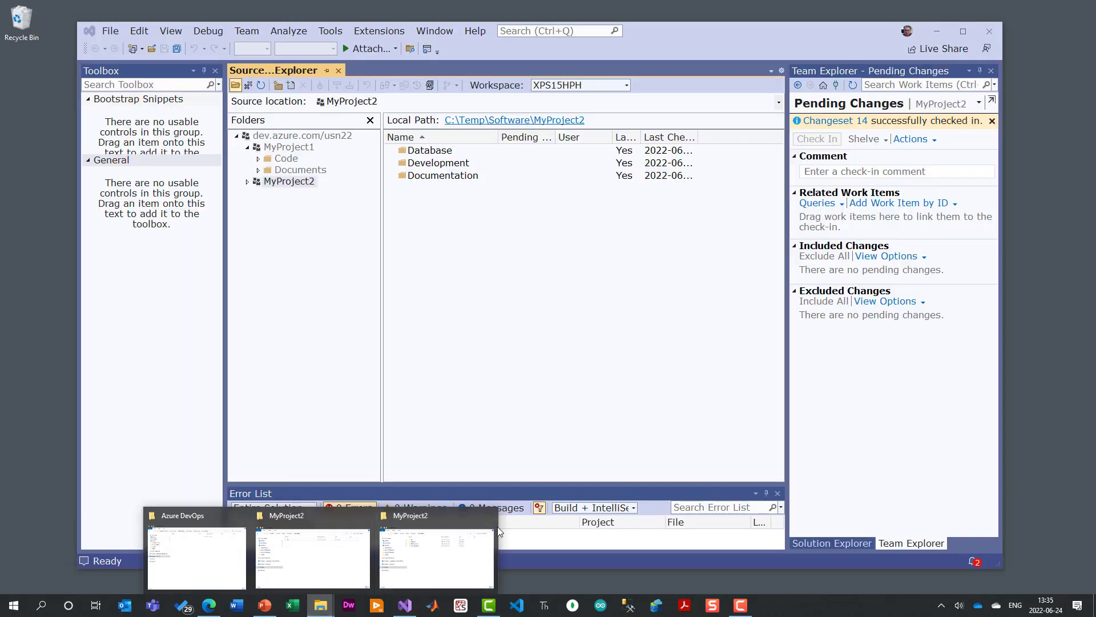
{"action": "left_click", "coordinate": [486, 515]}
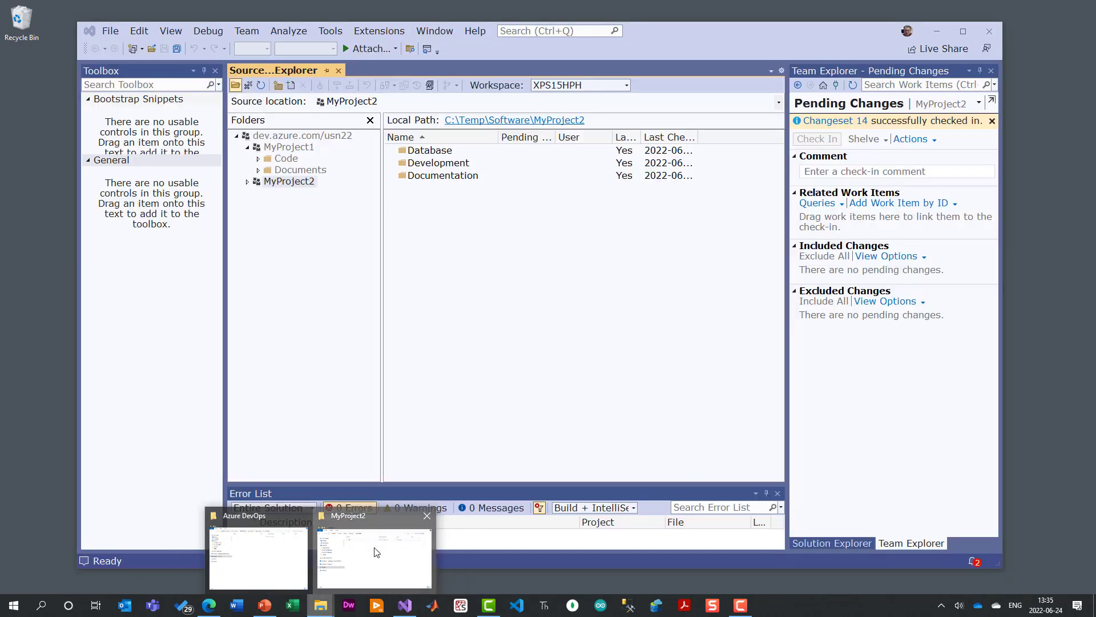
{"action": "left_click", "coordinate": [313, 556]}
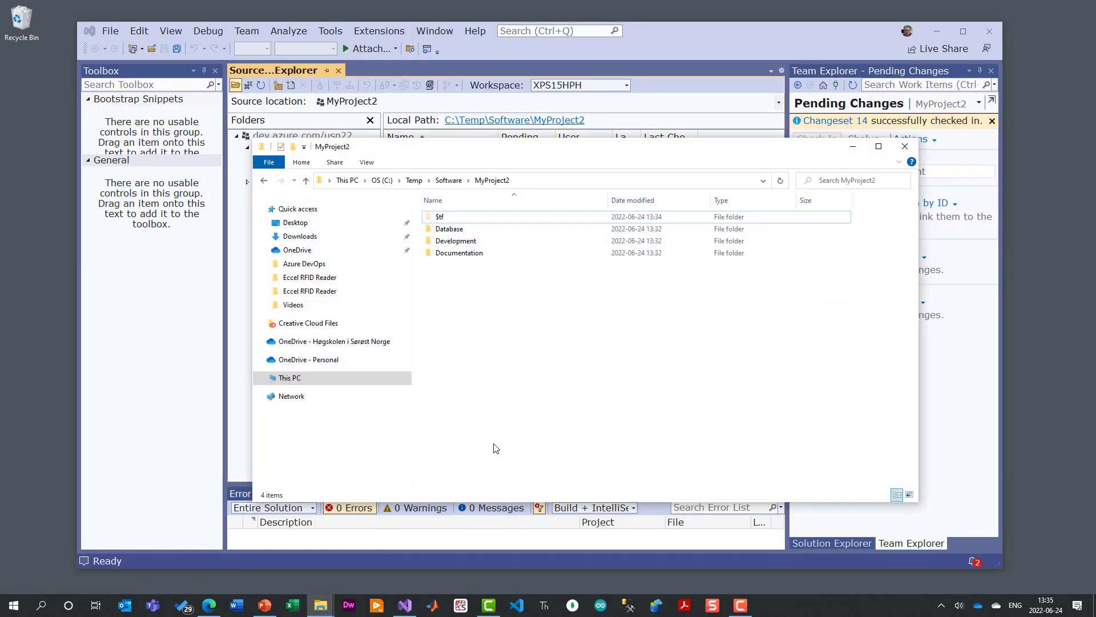
{"action": "left_click", "coordinate": [449, 180]}
{"action": "left_click", "coordinate": [414, 180]}
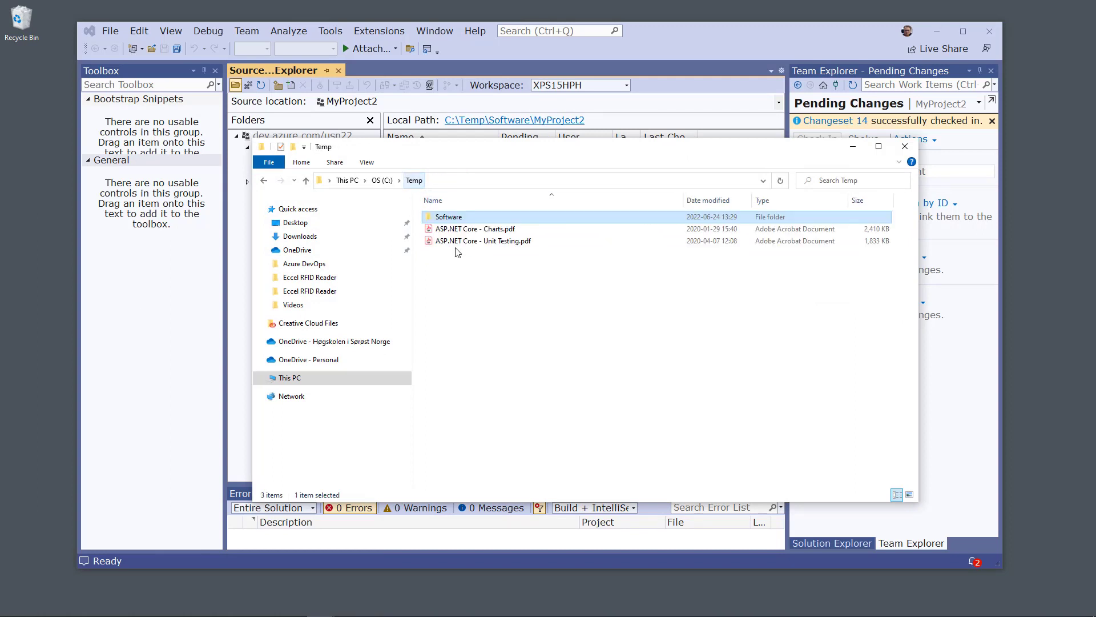
{"action": "left_click_drag", "start_coordinate": [563, 286], "coordinate": [463, 231]}
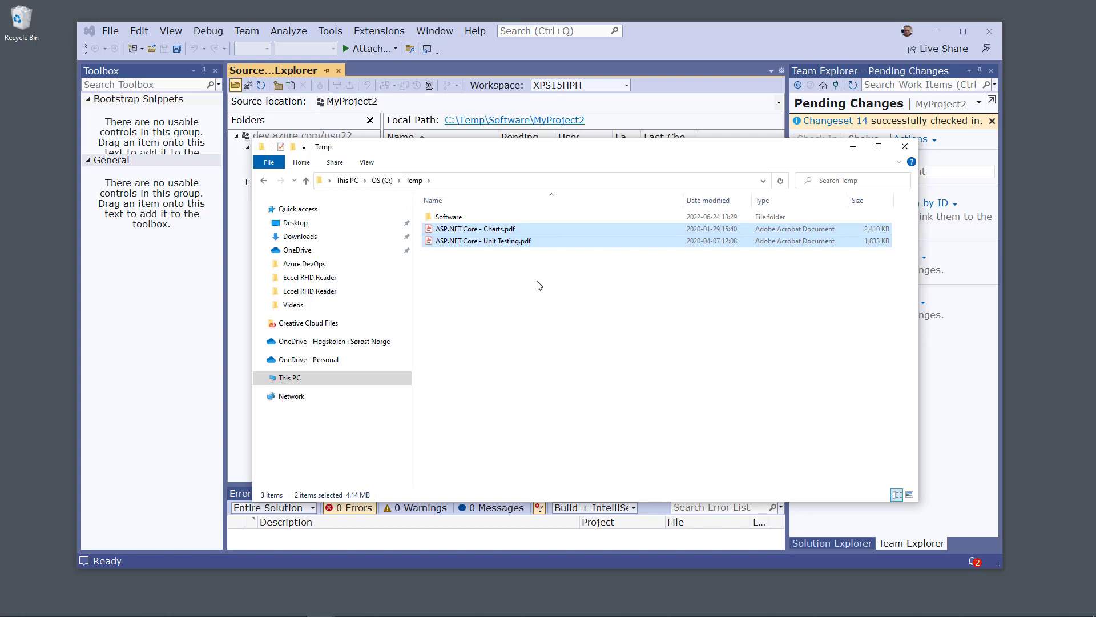
{"action": "left_click", "coordinate": [560, 285]}
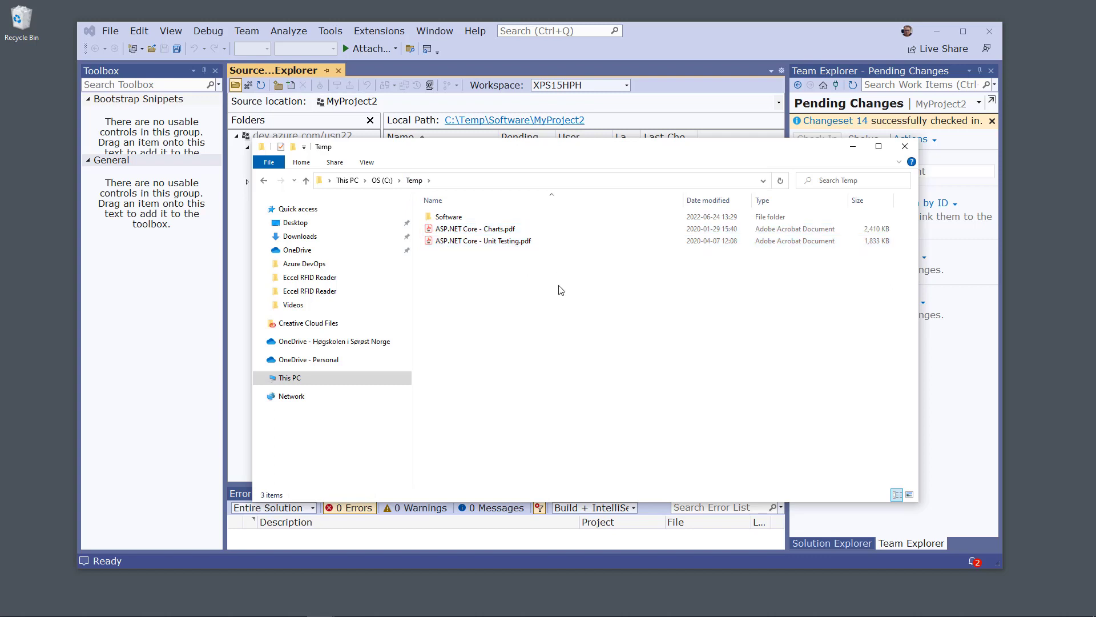
- Paste the two copied PDFs into C:\Temp\Software\MyProject2\Documentation
{"action": "double_click", "coordinate": [448, 218]}
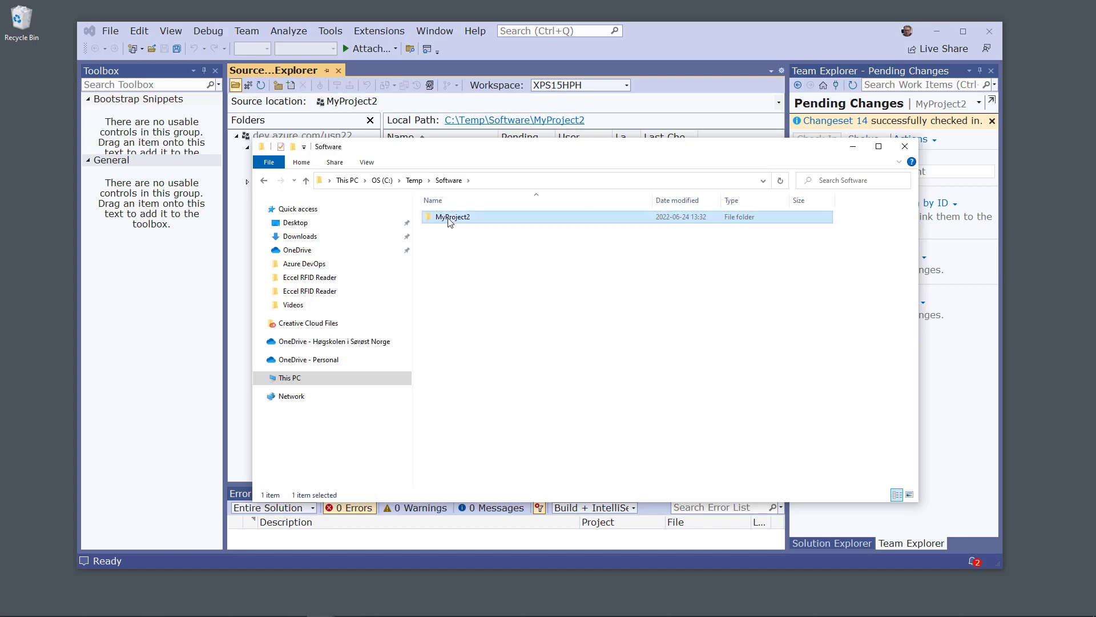
{"action": "double_click", "coordinate": [449, 218]}
{"action": "double_click", "coordinate": [459, 258]}
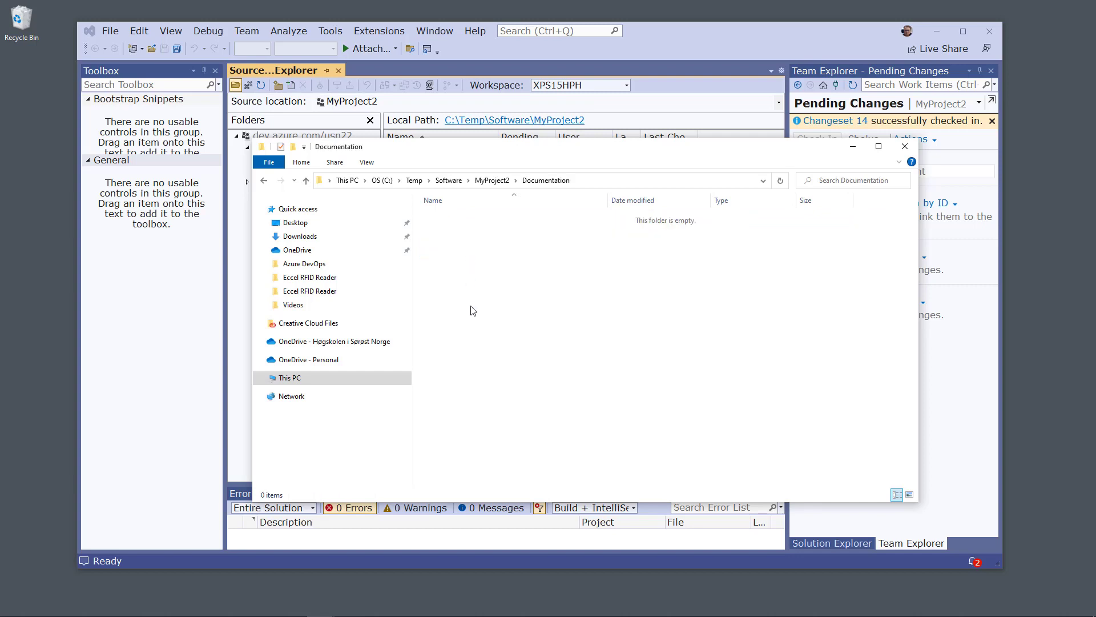
{"action": "key", "text": "ctrl+v"}
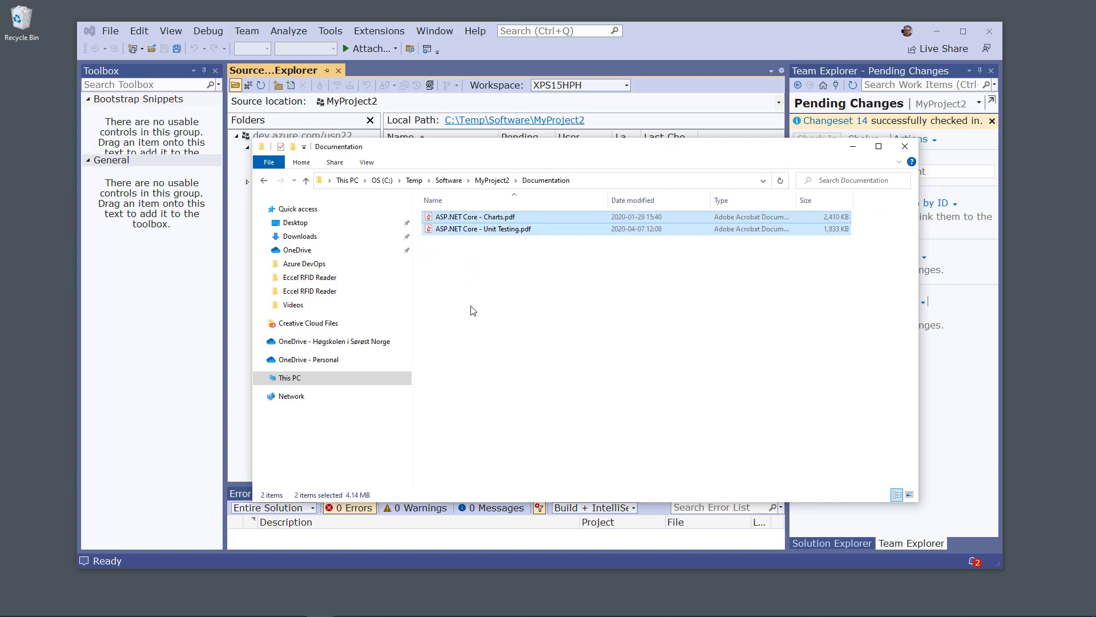
{"action": "left_click", "coordinate": [512, 308]}
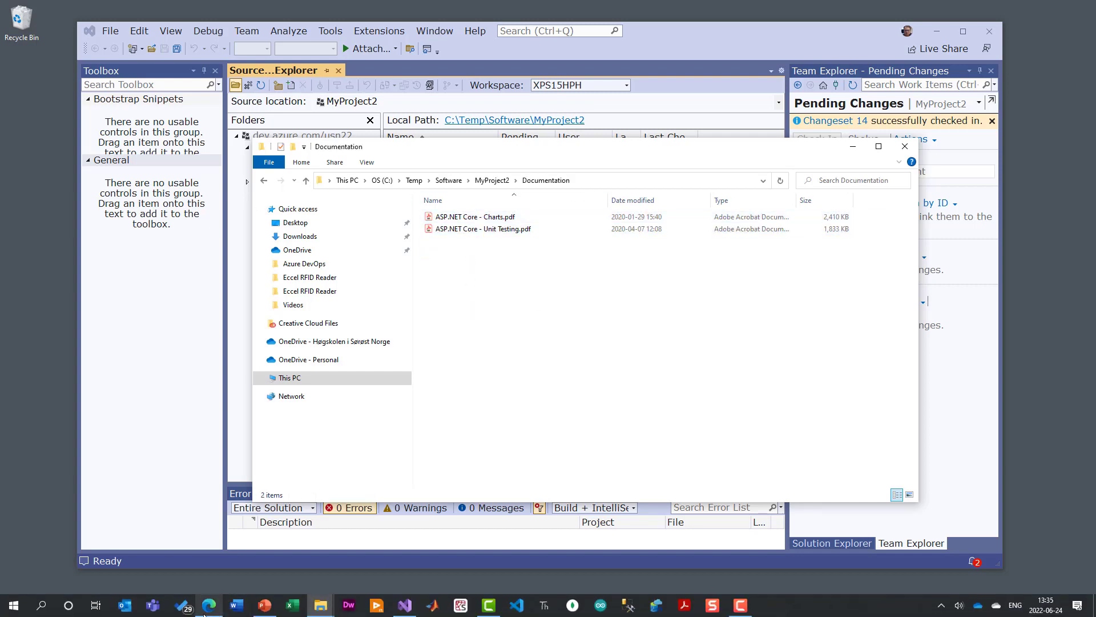
- Switch to the browser and check the contents of the repository's Documentation folder in Azure DevOps
{"action": "left_click", "coordinate": [205, 608]}
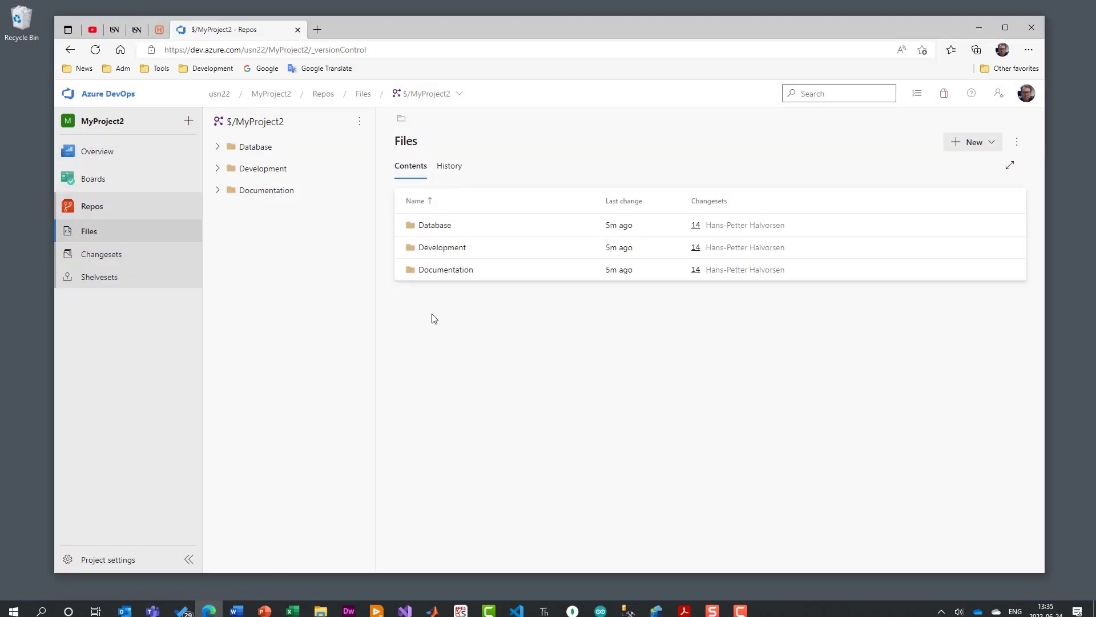
{"action": "left_click", "coordinate": [460, 272]}
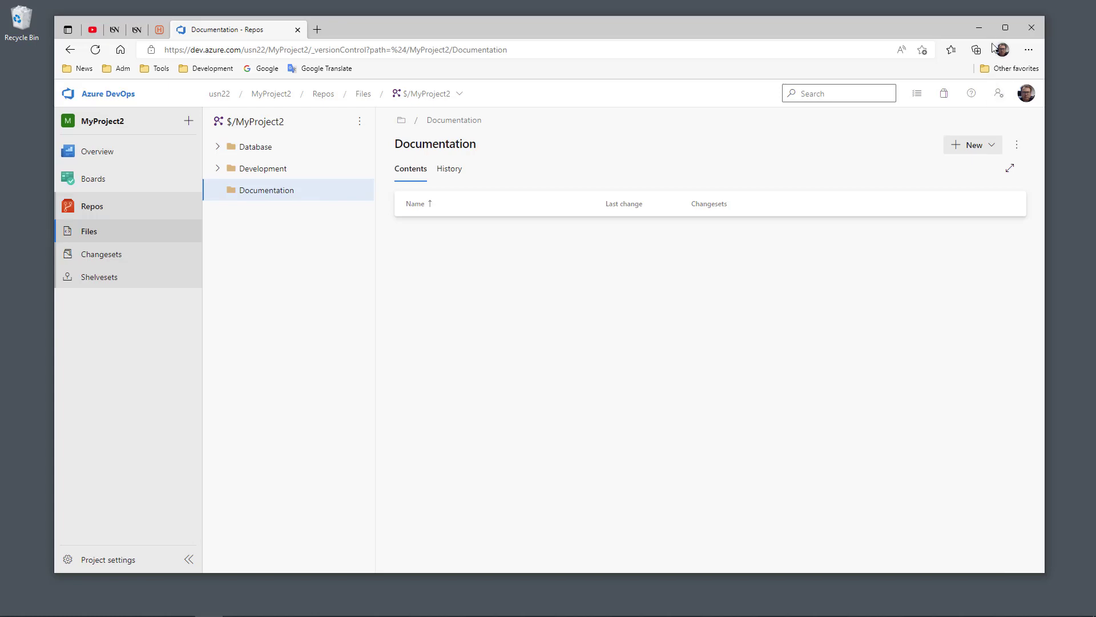
{"action": "left_click", "coordinate": [982, 28]}
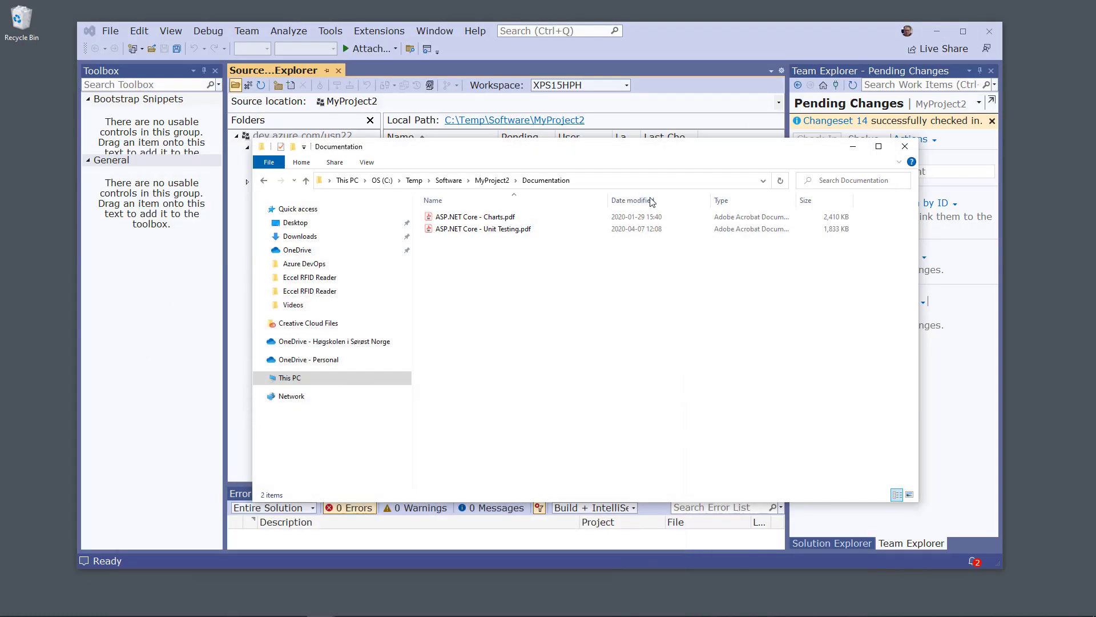
- In Visual Studio, add ASP.NET Core - Charts.pdf and ASP.NET Core - Unit Testing.pdf to source control in $/MyProject2/Documentation
{"action": "left_click", "coordinate": [705, 40]}
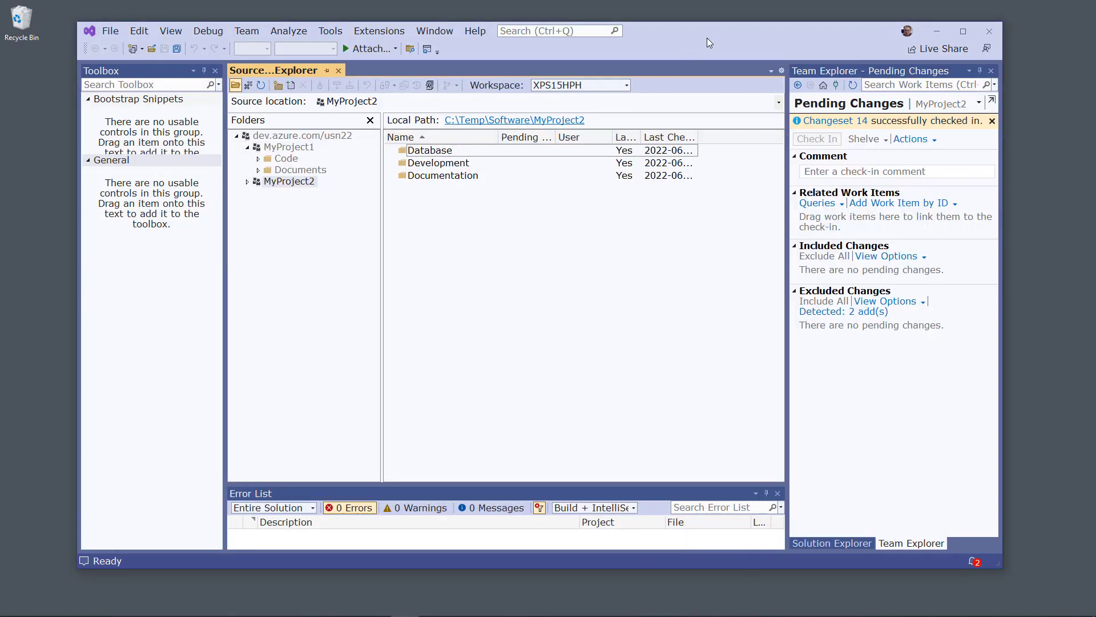
{"action": "double_click", "coordinate": [451, 176]}
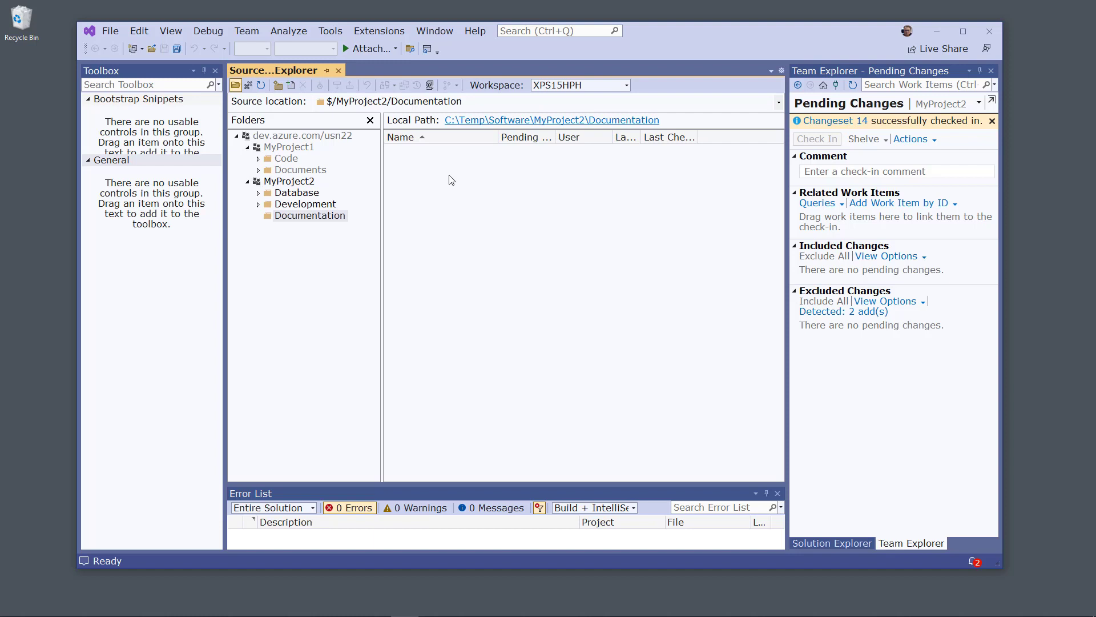
{"action": "right_click", "coordinate": [471, 197]}
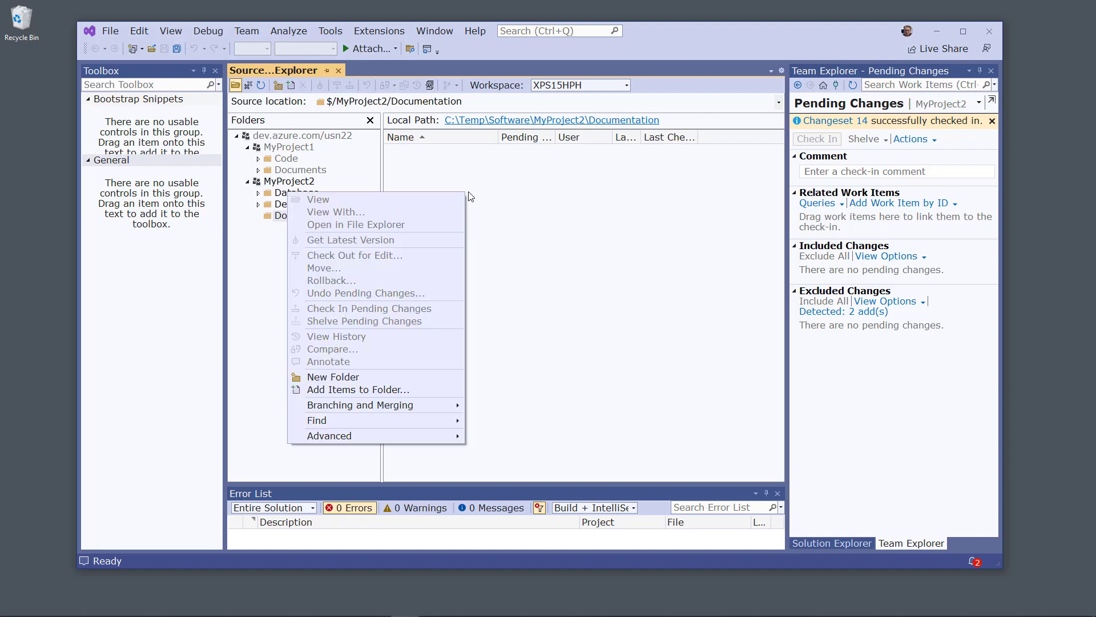
{"action": "left_click", "coordinate": [386, 390]}
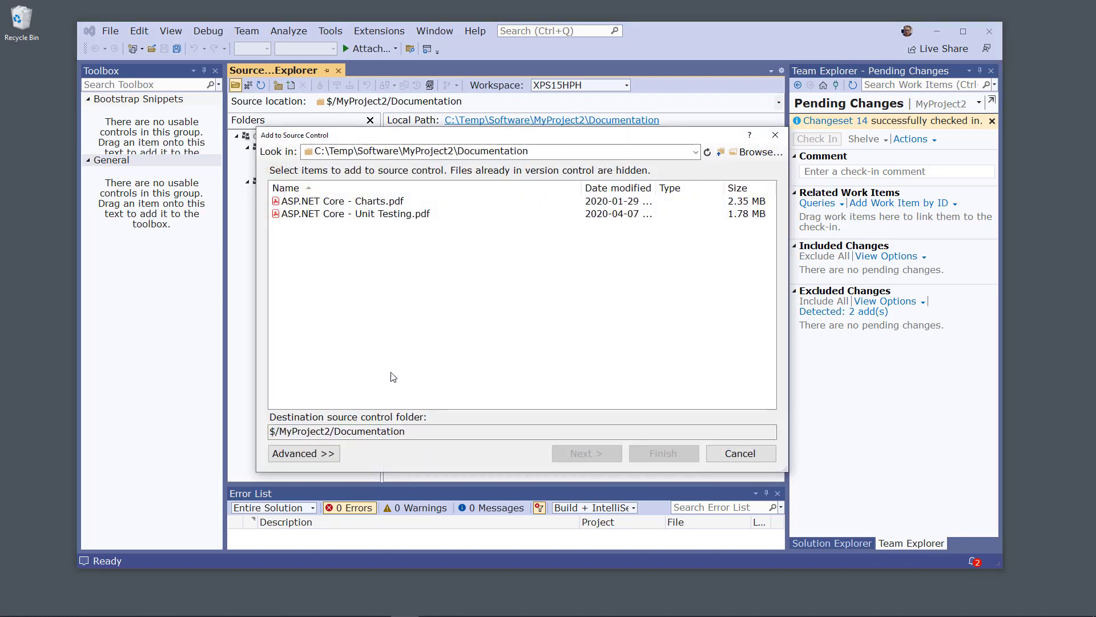
{"action": "left_click", "coordinate": [368, 200]}
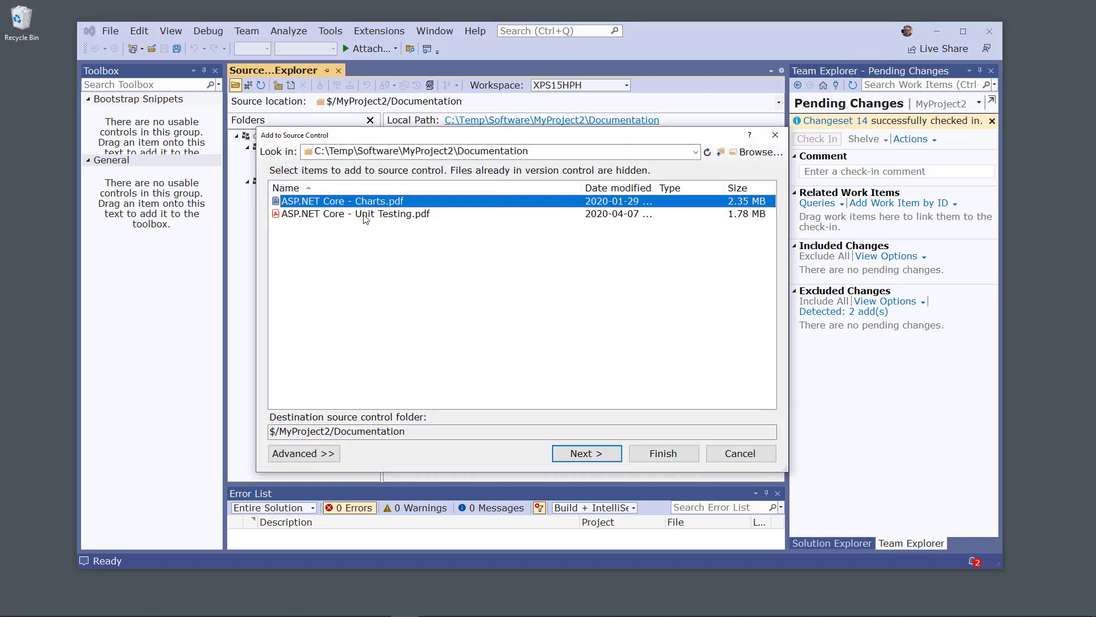
{"action": "left_click", "coordinate": [365, 215], "text": "shift"}
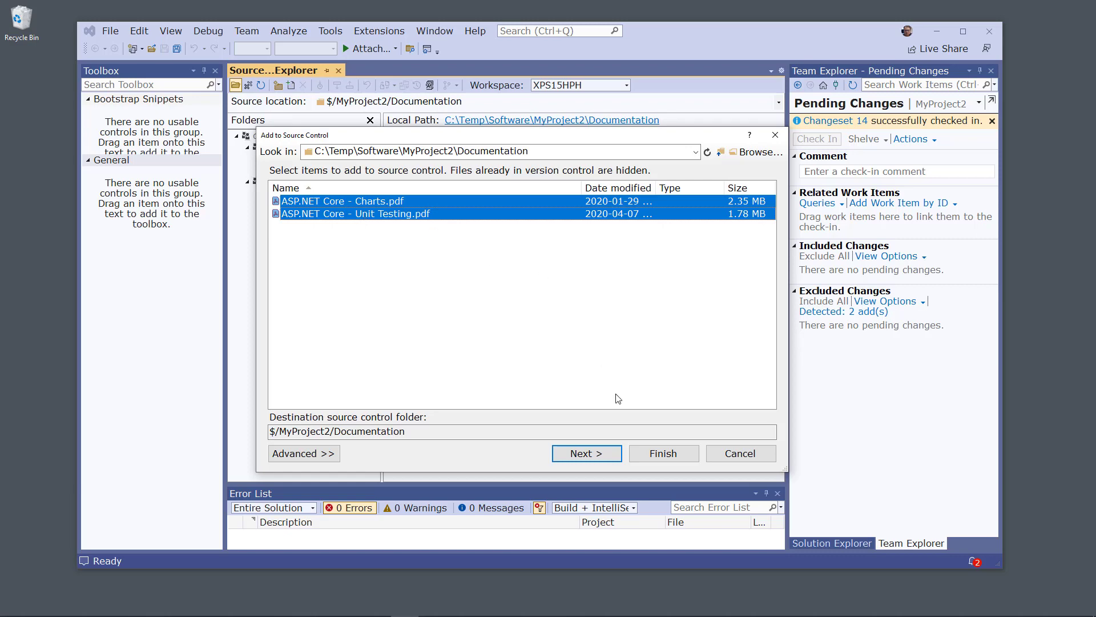
{"action": "left_click", "coordinate": [578, 452]}
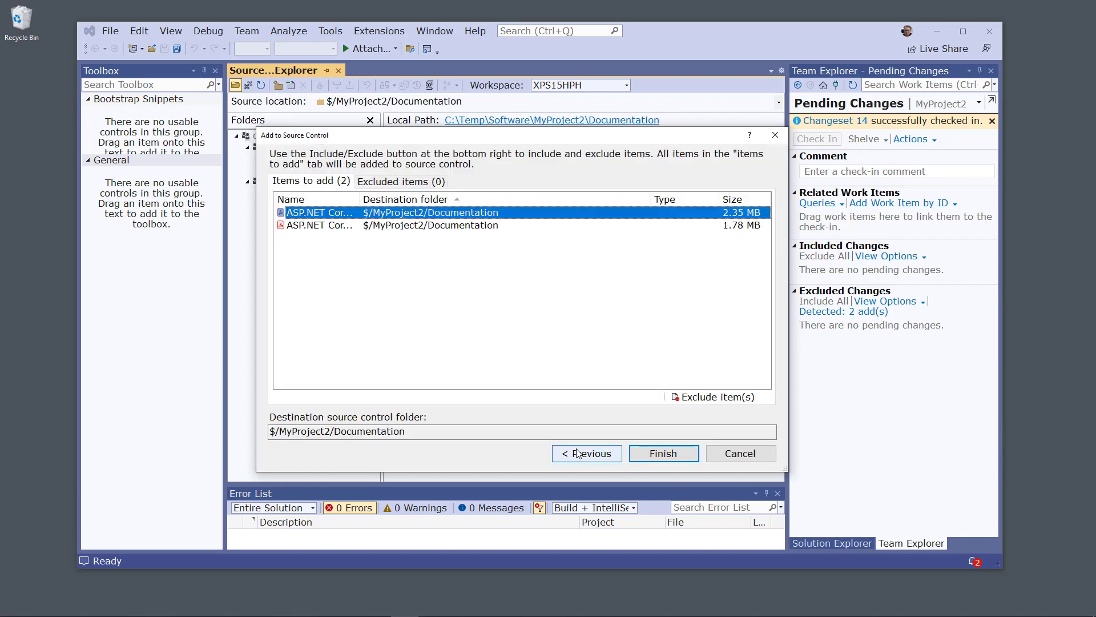
{"action": "left_click", "coordinate": [675, 453]}
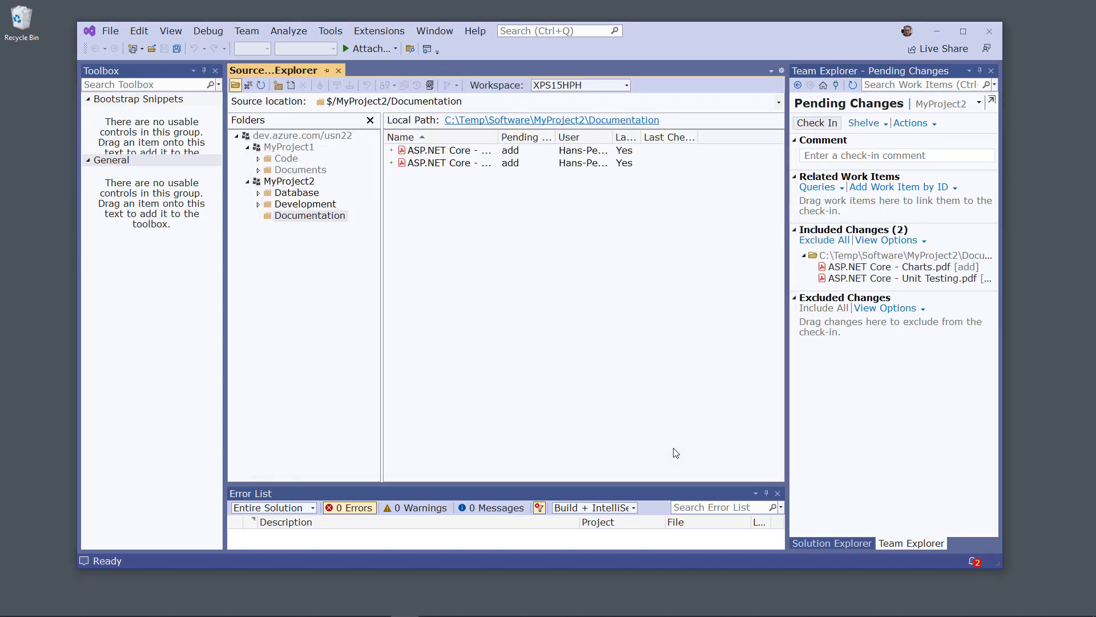
- Check in the pending additions of ASP.NET Core - Charts.pdf and ASP.NET Core - Unit Testing.pdf
{"action": "left_click", "coordinate": [824, 124]}
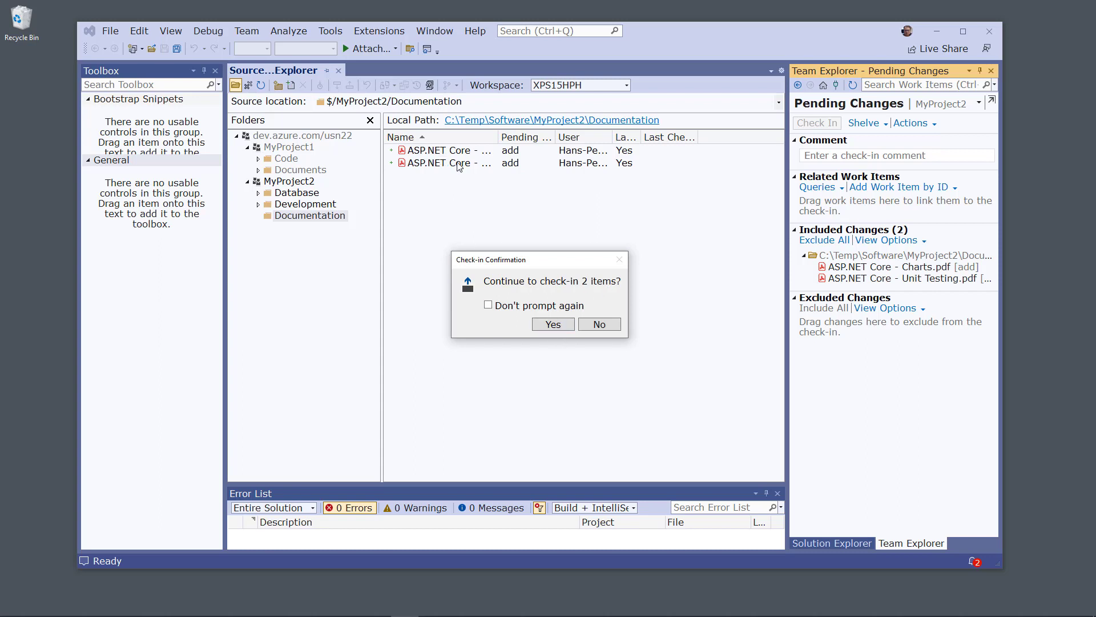
{"action": "left_click", "coordinate": [561, 323]}
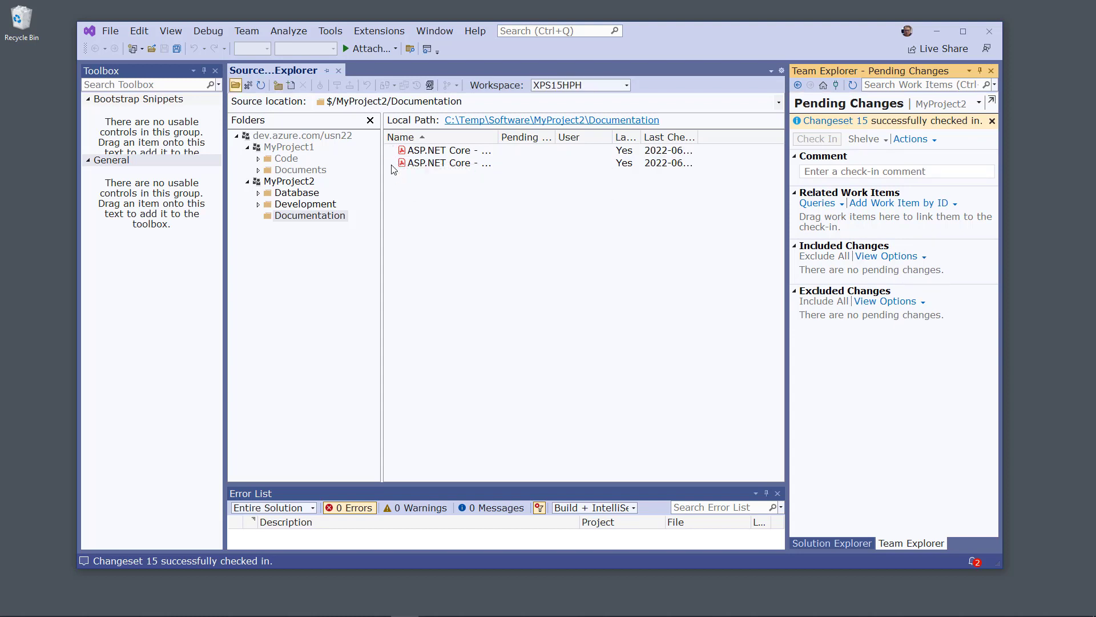
{"action": "left_click", "coordinate": [439, 226]}
- Switch to the browser, reload the MyProject2 repository files and check the contents of the Documentation folder
{"action": "mouse_move", "coordinate": [336, 615]}
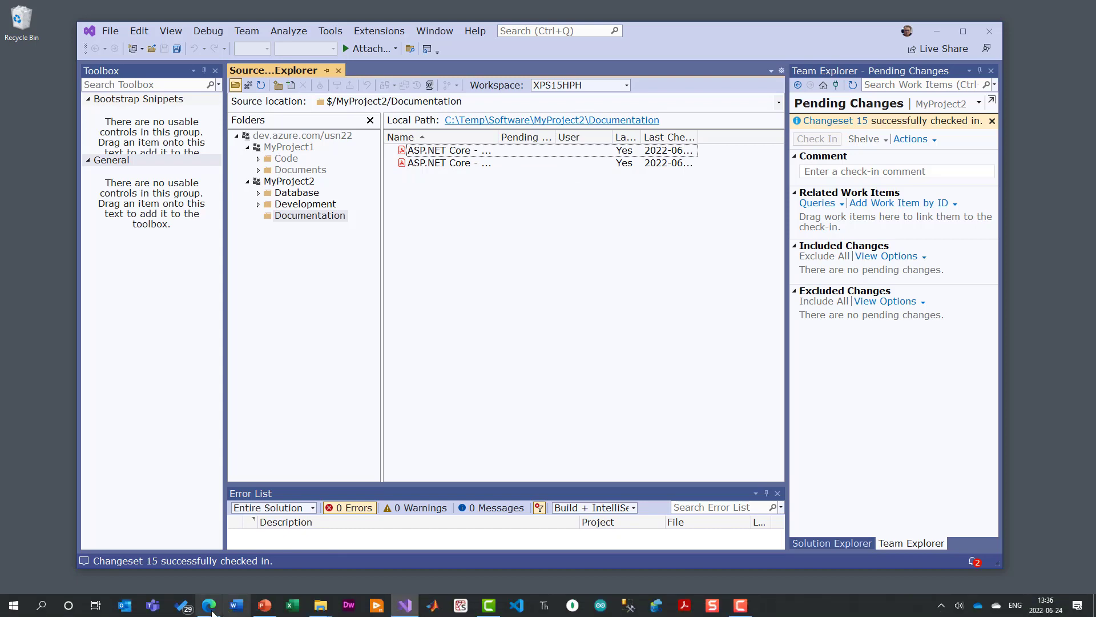
{"action": "left_click", "coordinate": [209, 605]}
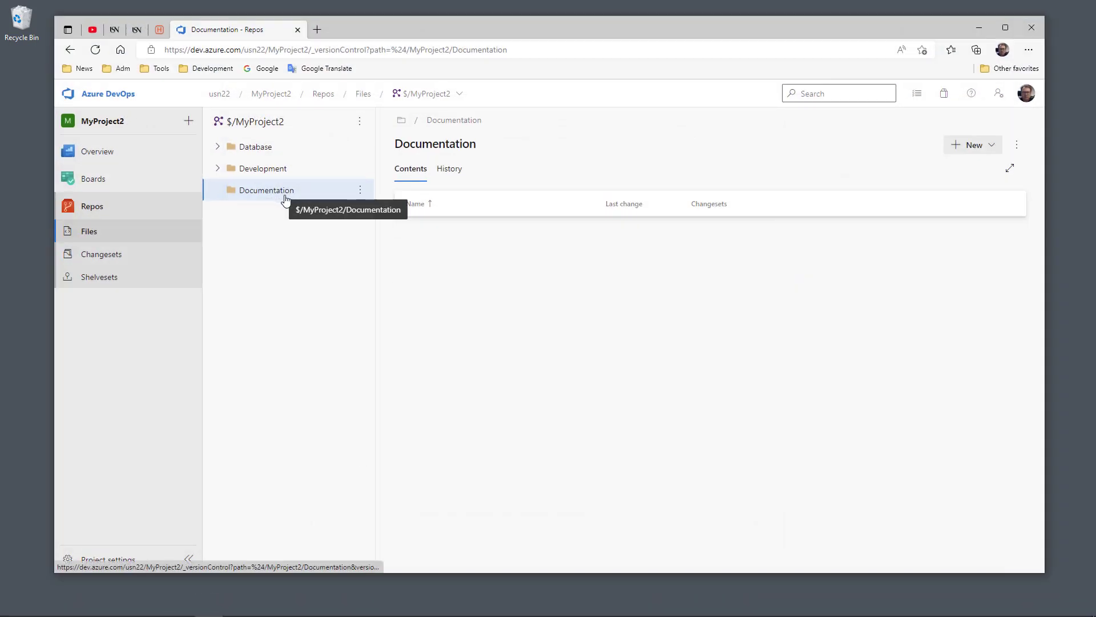
{"action": "left_click", "coordinate": [274, 168]}
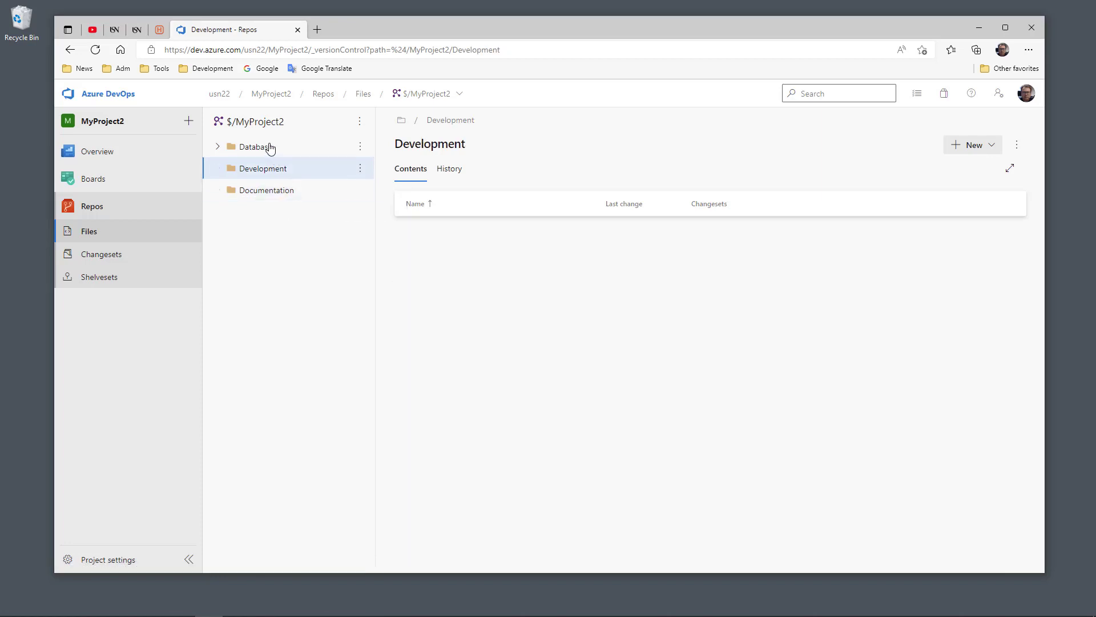
{"action": "left_click", "coordinate": [270, 148]}
{"action": "left_click", "coordinate": [246, 194]}
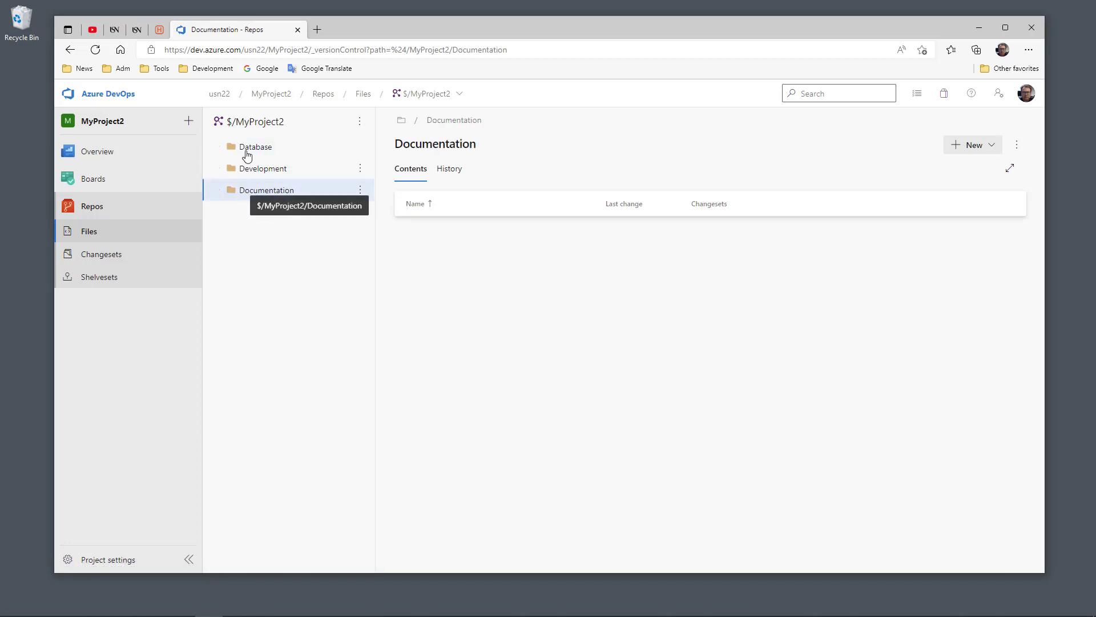
{"action": "left_click", "coordinate": [101, 234]}
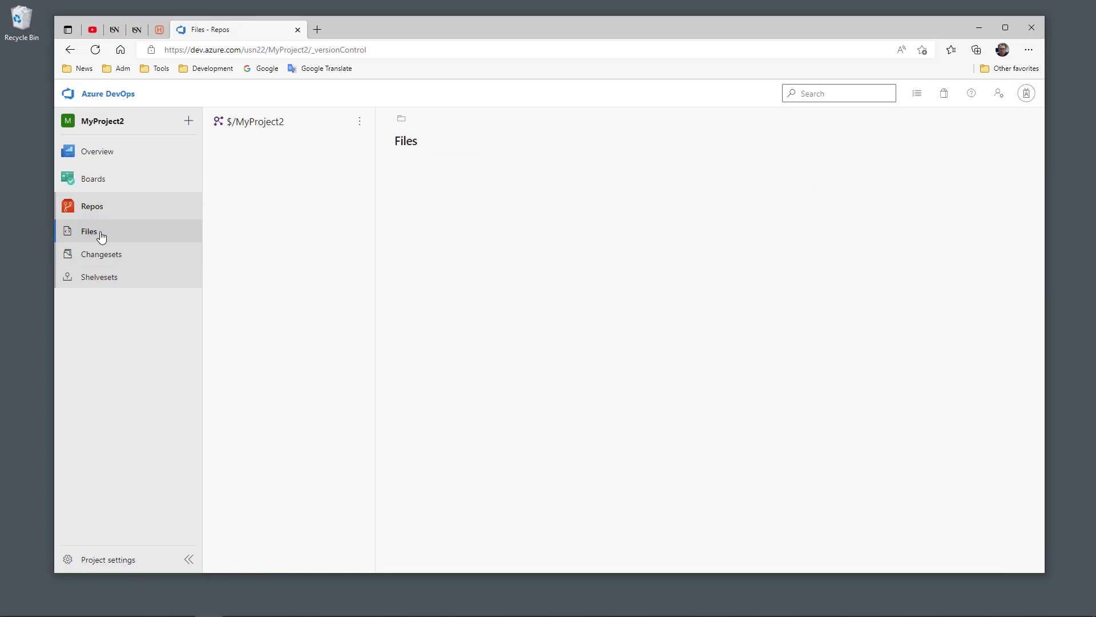
{"action": "left_click", "coordinate": [449, 272]}
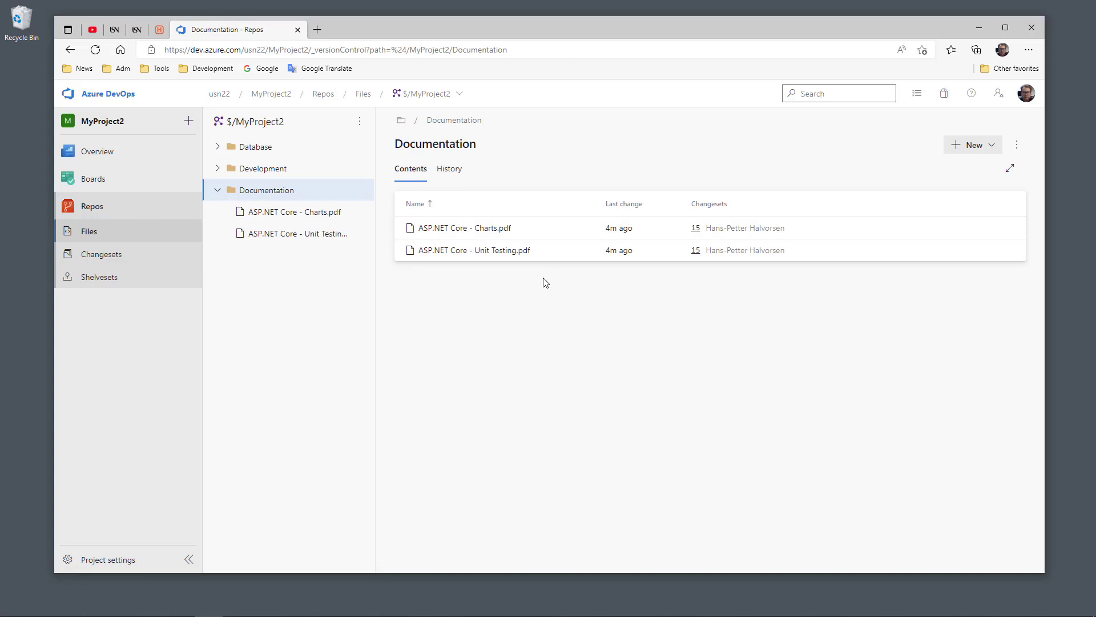
- Back in Visual Studio, widen the file list's Name column and check out ASP.NET Core - Unit Testing.pdf for edit
{"action": "left_click", "coordinate": [978, 28]}
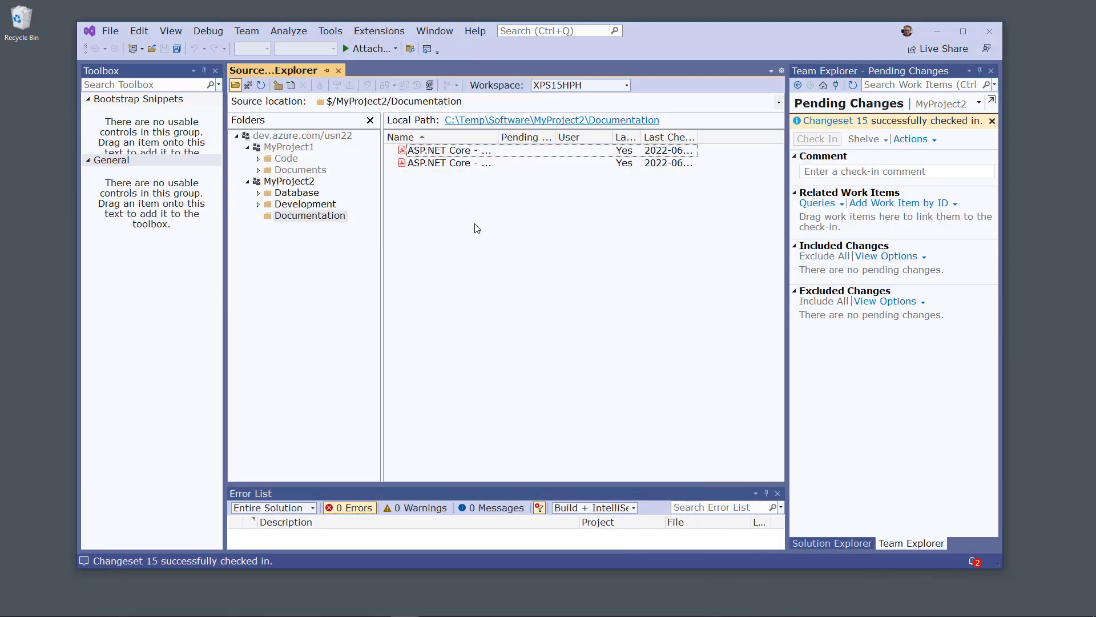
{"action": "left_click_drag", "start_coordinate": [500, 138], "coordinate": [564, 139]}
{"action": "left_click", "coordinate": [456, 164]}
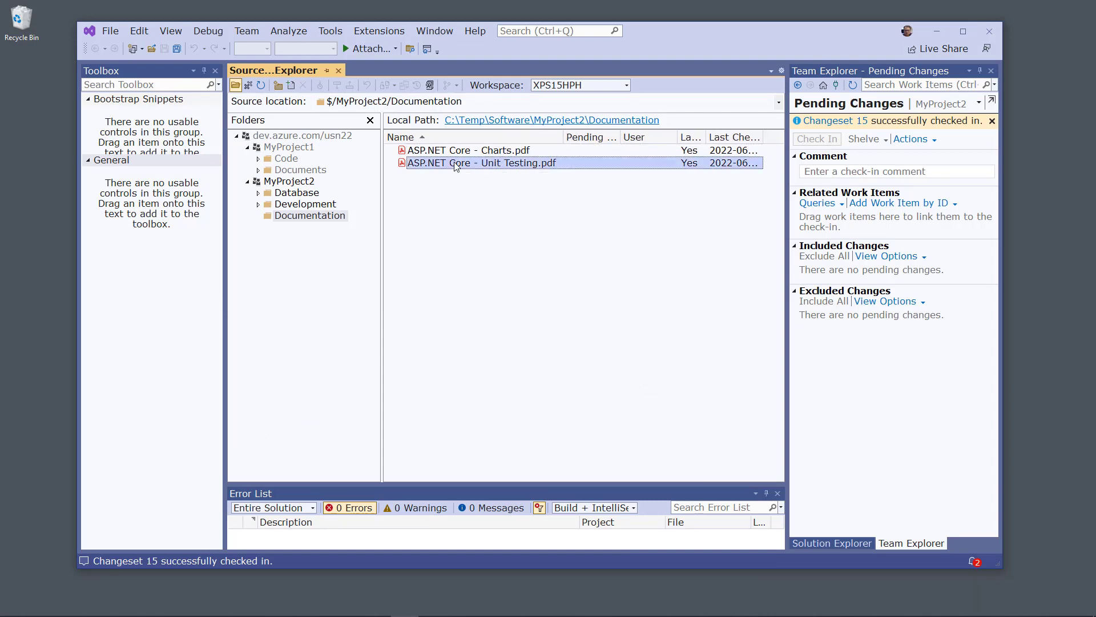
{"action": "right_click", "coordinate": [457, 164]}
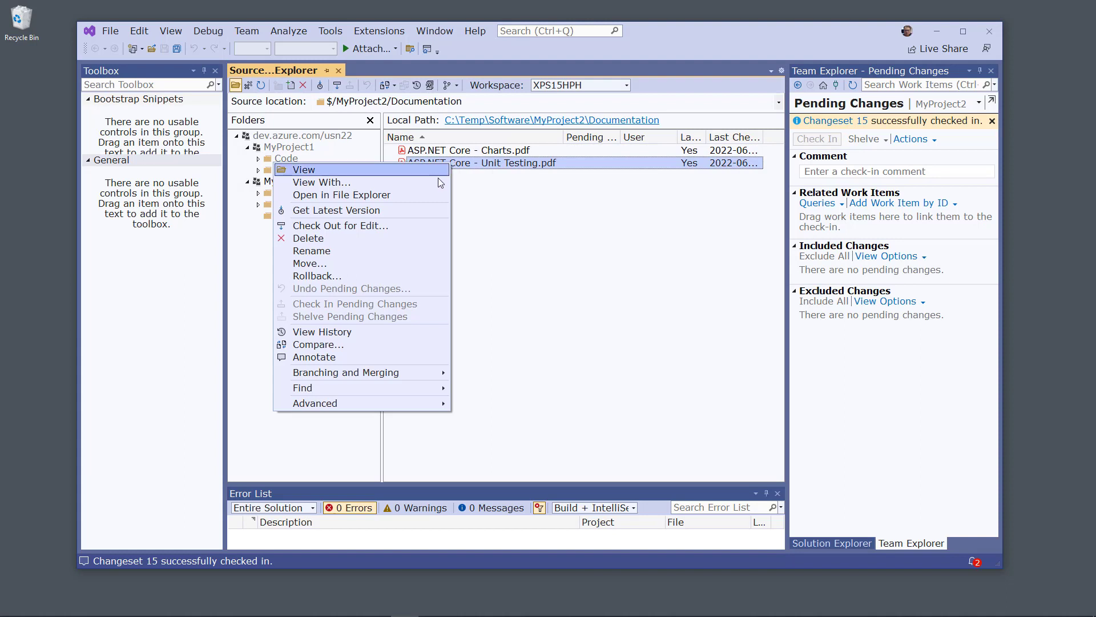
{"action": "left_click", "coordinate": [392, 227]}
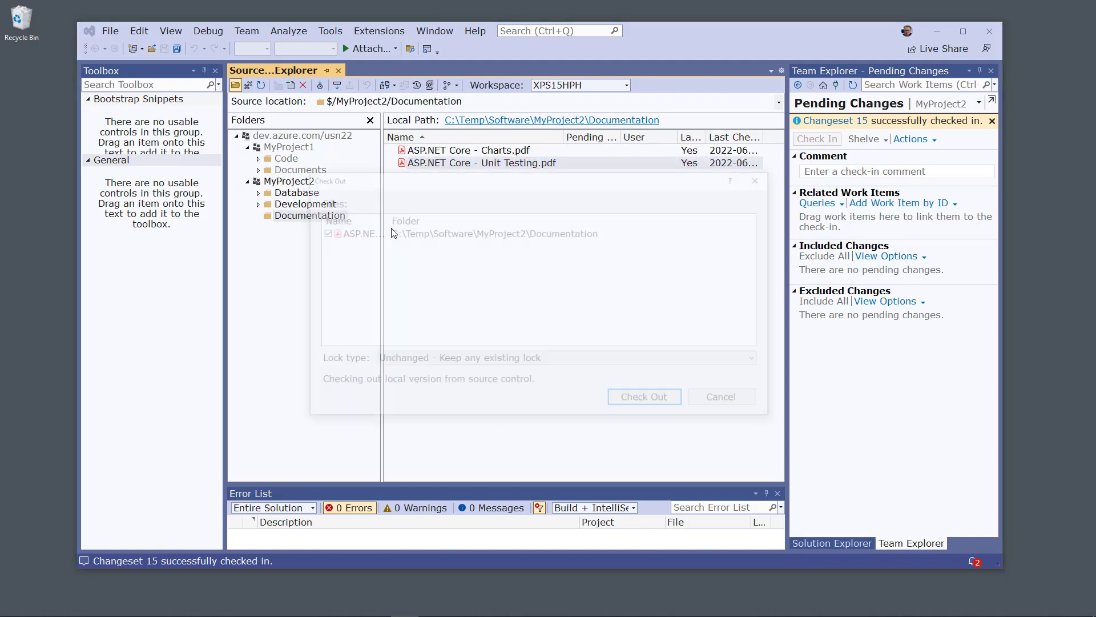
{"action": "left_click", "coordinate": [637, 400]}
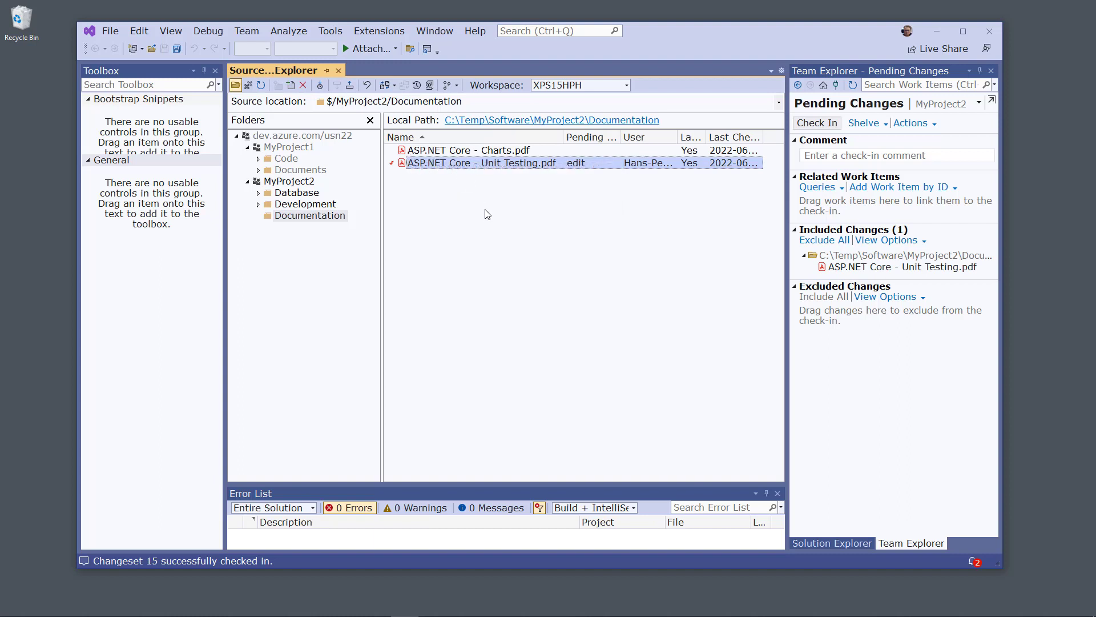
- Check in the pending edit of ASP.NET Core - Unit Testing.pdf
{"action": "right_click", "coordinate": [468, 166]}
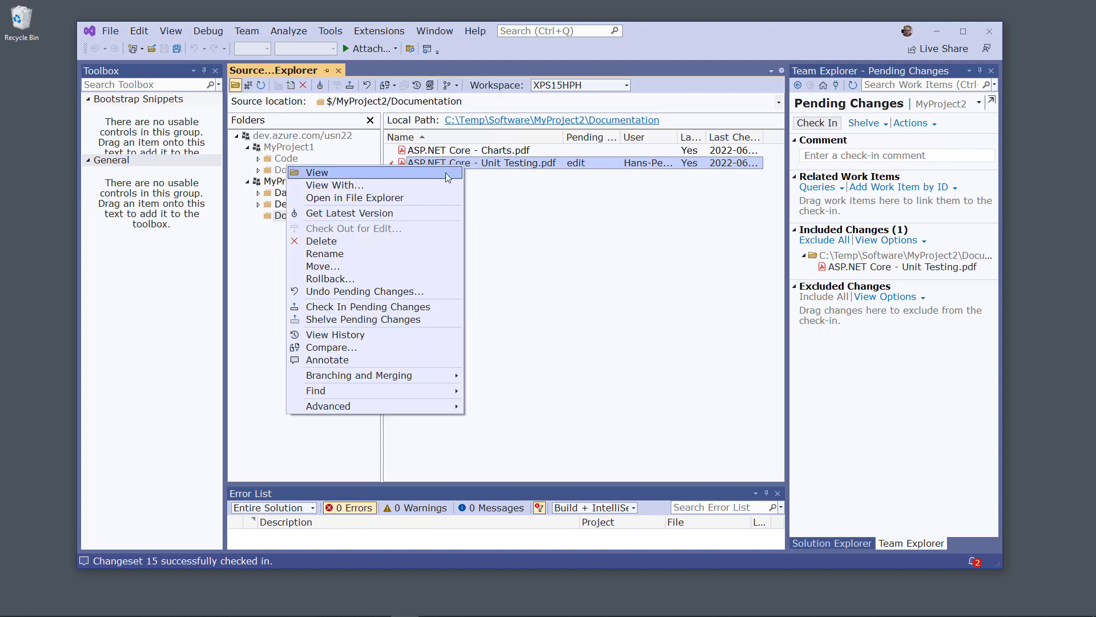
{"action": "left_click", "coordinate": [414, 308]}
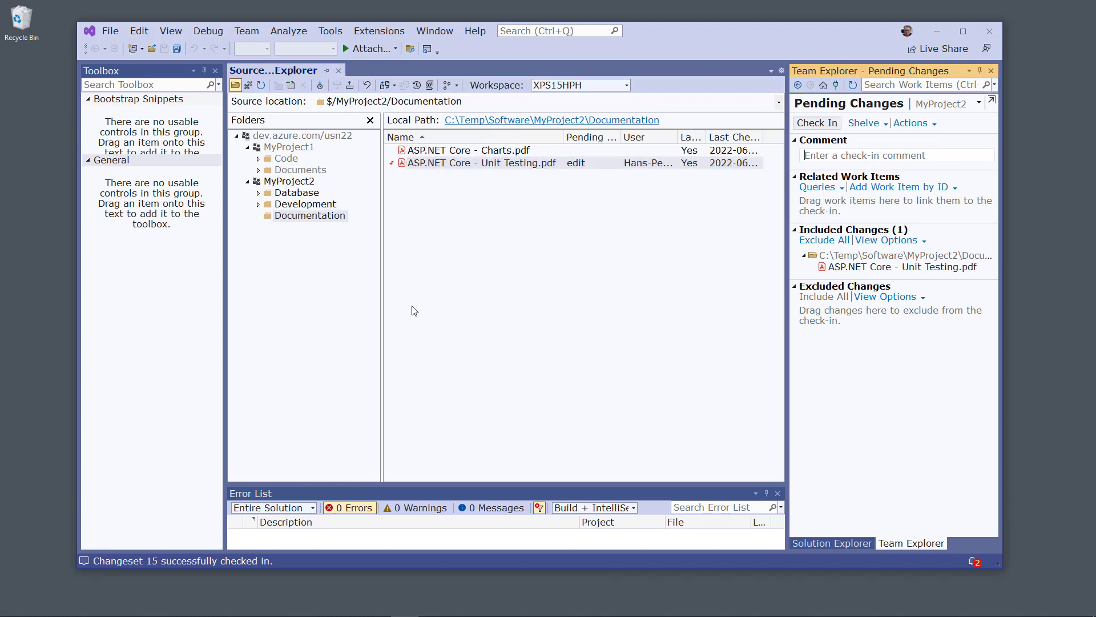
{"action": "left_click", "coordinate": [819, 123]}
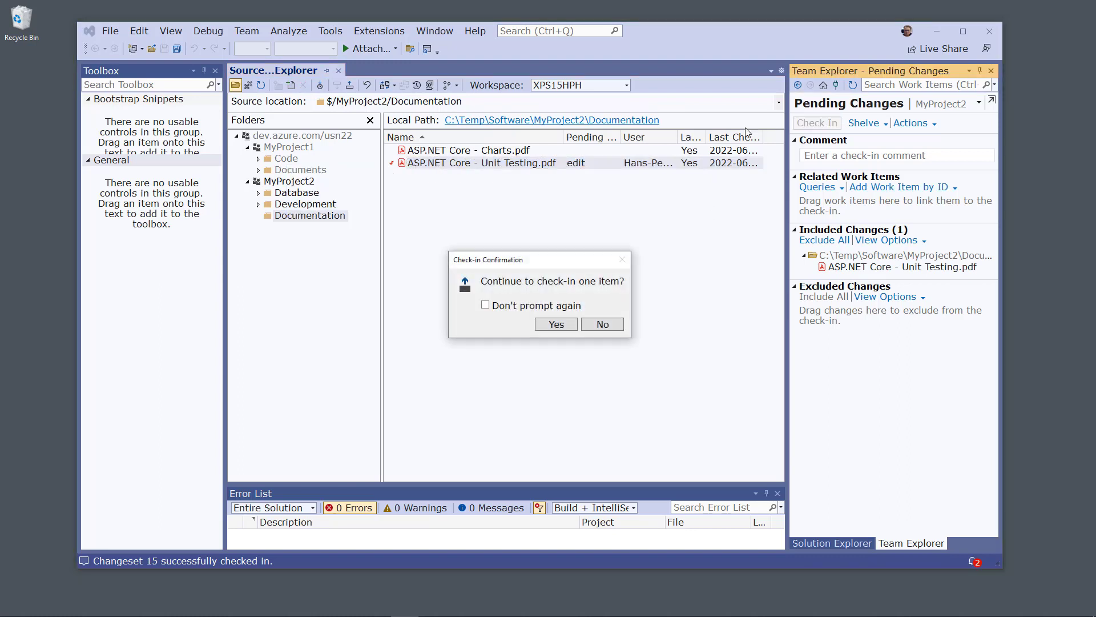
{"action": "left_click", "coordinate": [567, 321]}
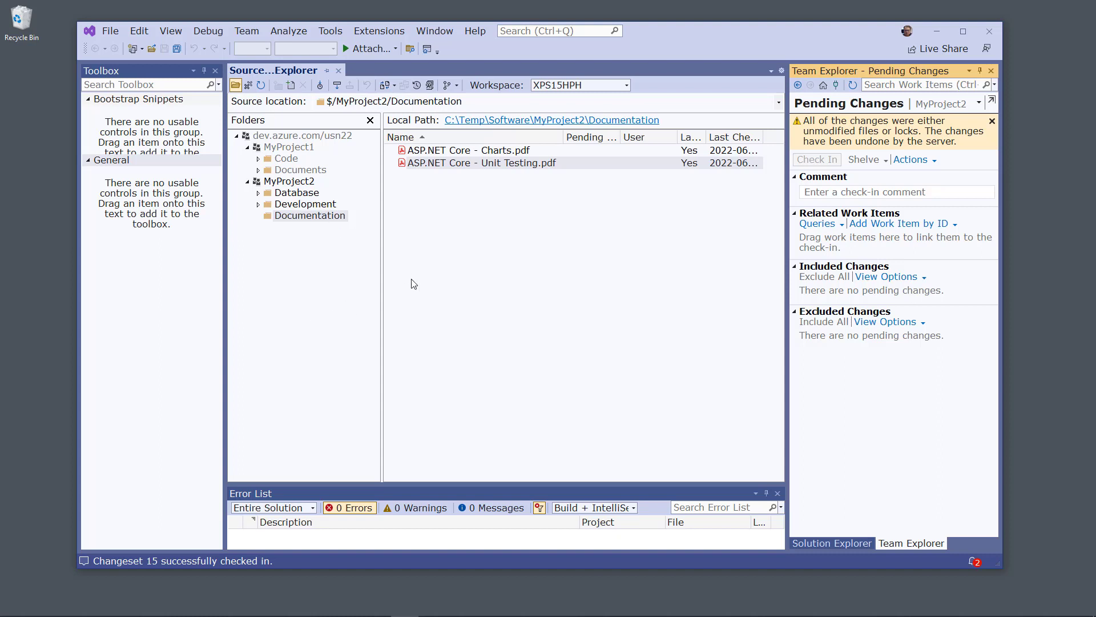
{"action": "right_click", "coordinate": [449, 161]}
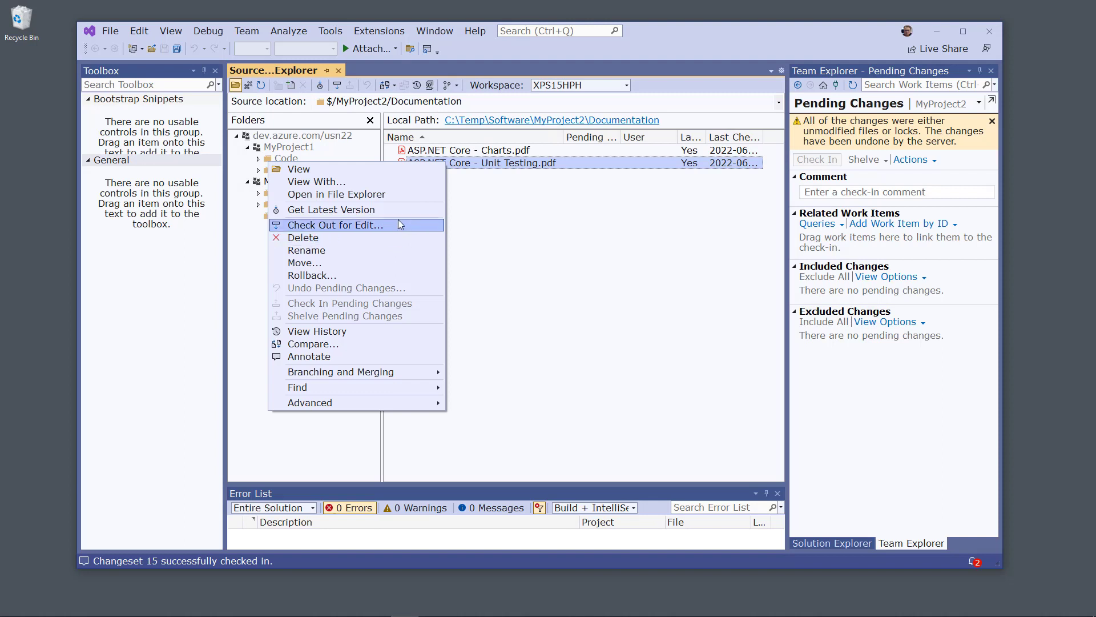
{"action": "left_click", "coordinate": [399, 225]}
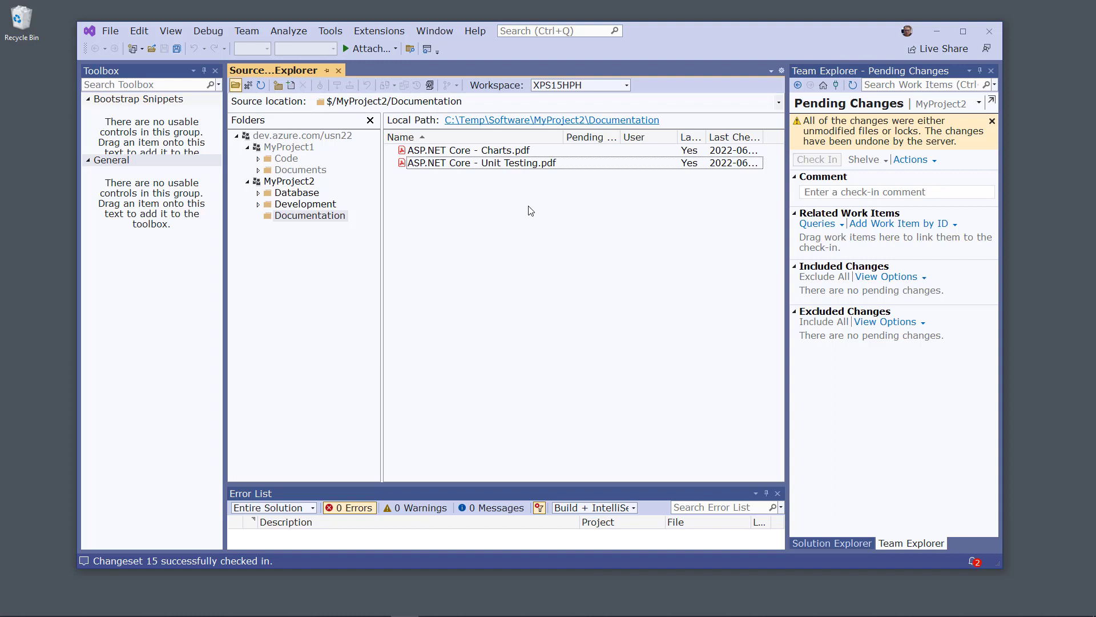
- Start a new project from the C# Windows Forms App template and proceed to its configuration
{"action": "left_click", "coordinate": [106, 33]}
{"action": "mouse_move", "coordinate": [87, 42]}
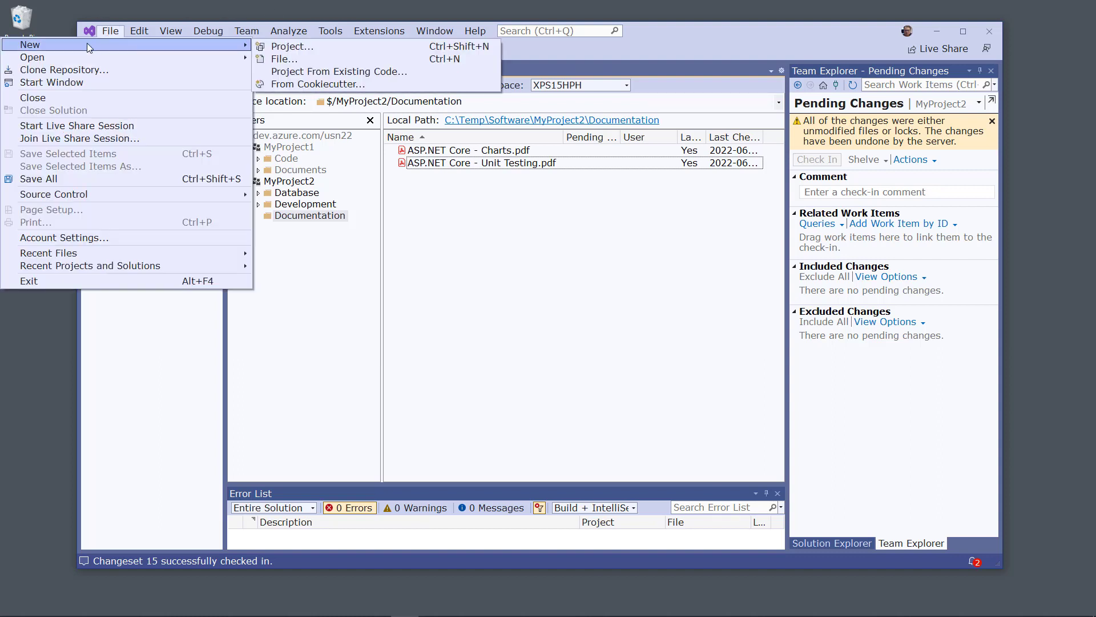
{"action": "left_click", "coordinate": [272, 45]}
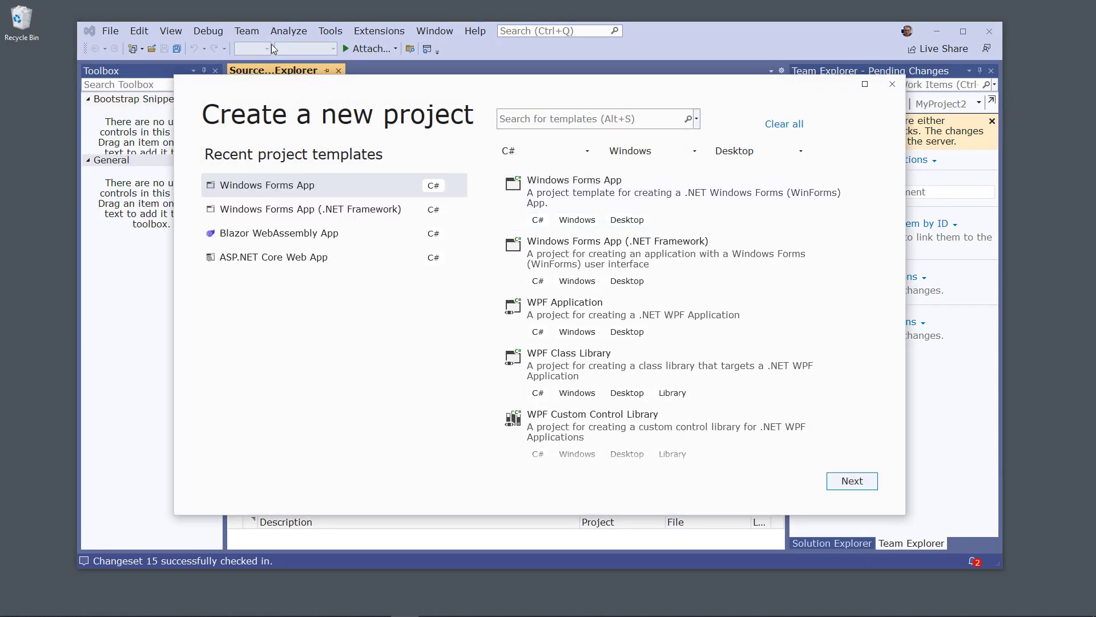
{"action": "left_click", "coordinate": [603, 190]}
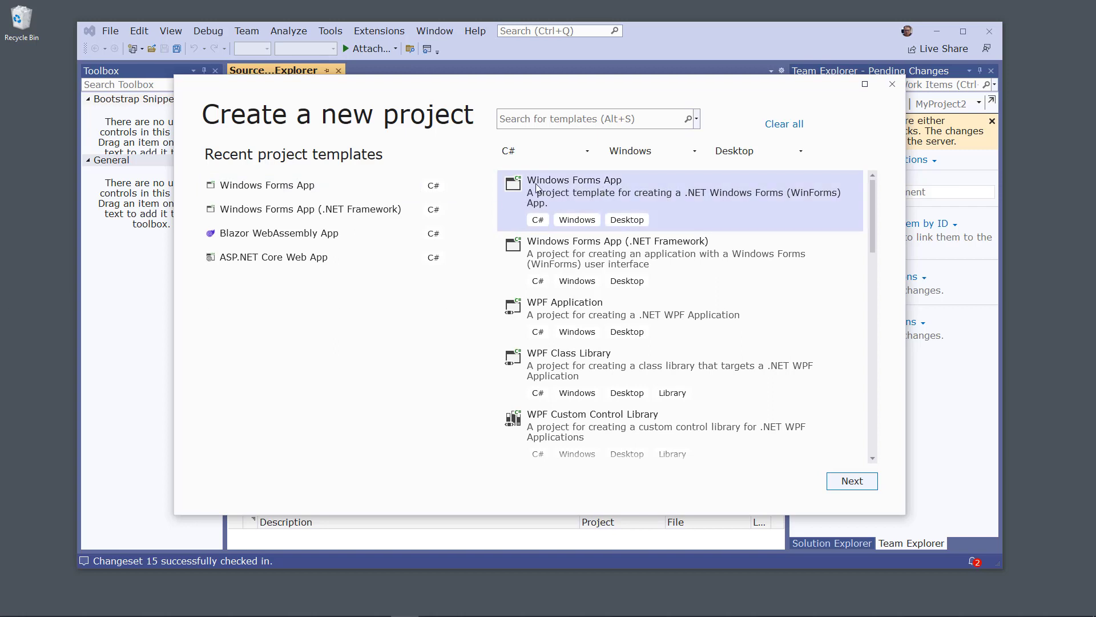
{"action": "left_click", "coordinate": [866, 484]}
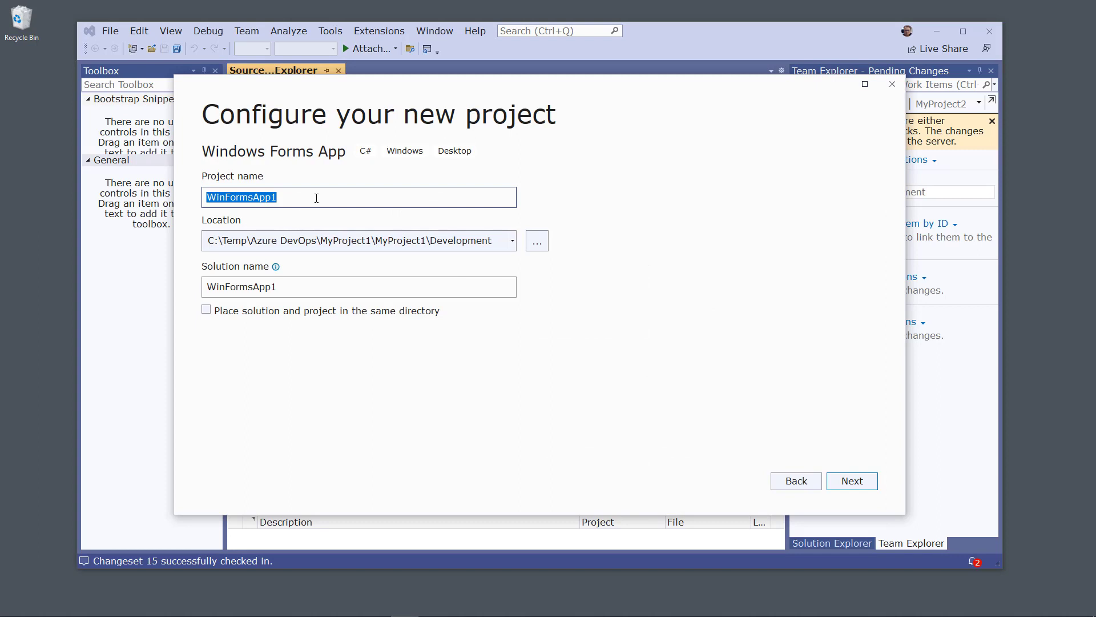
- Set the new project's location to C:\Temp\Software\MyProject2\Development
{"action": "left_click", "coordinate": [313, 195]}
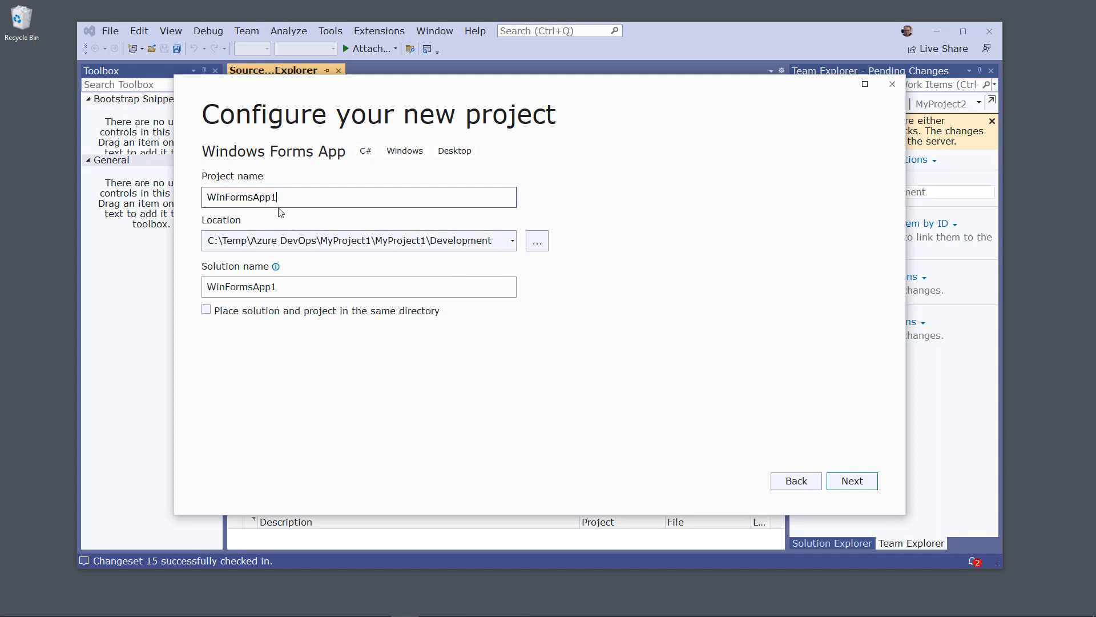
{"action": "double_click", "coordinate": [306, 197]}
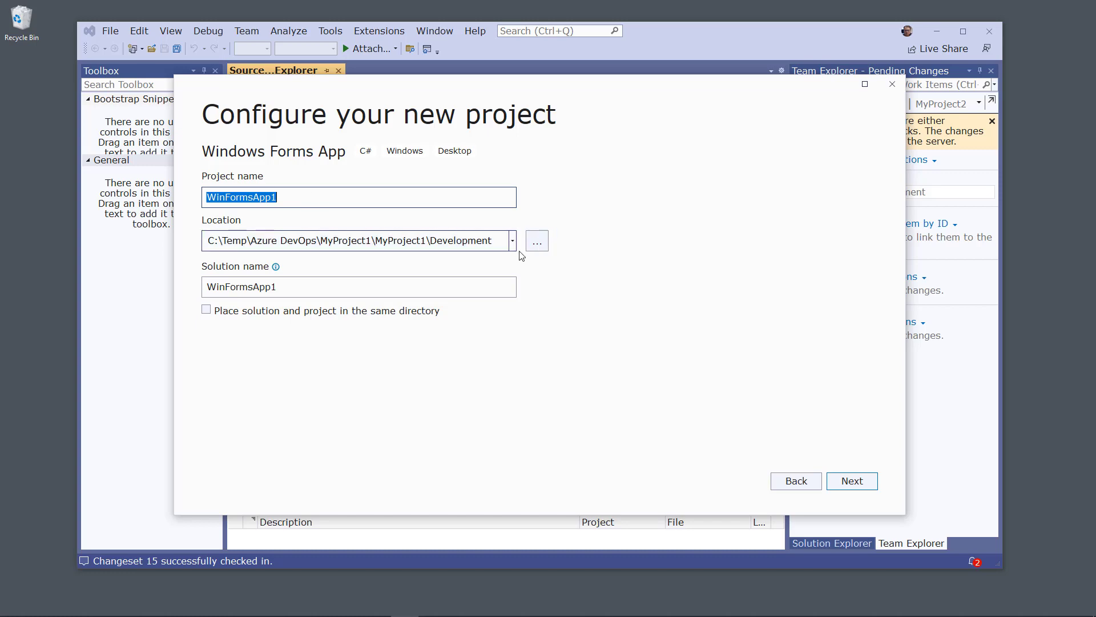
{"action": "left_click", "coordinate": [536, 241]}
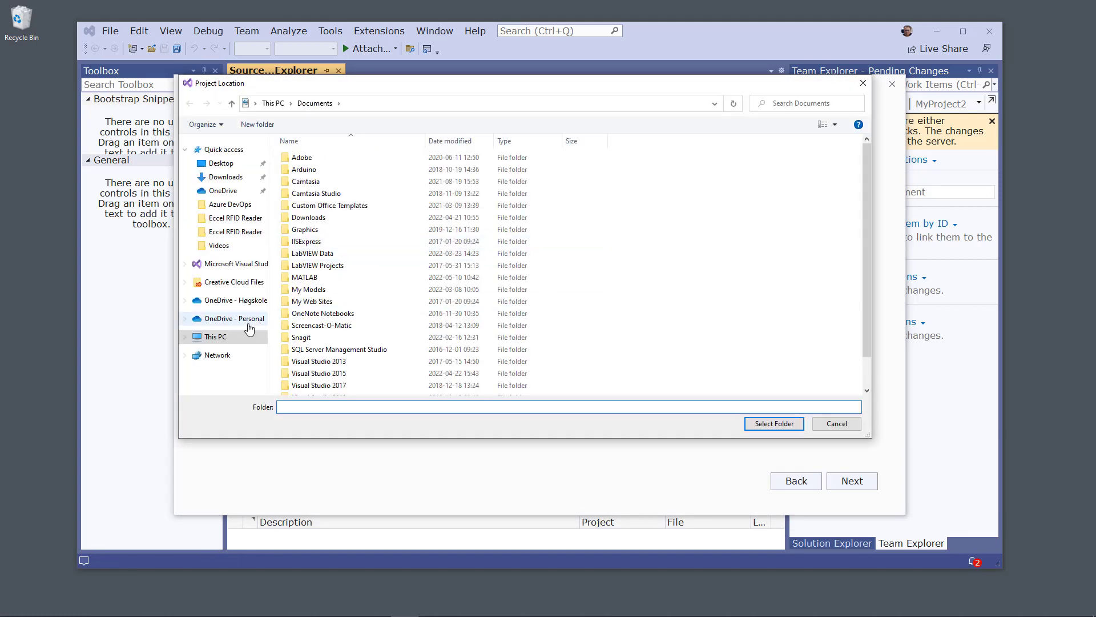
{"action": "left_click", "coordinate": [238, 337]}
{"action": "double_click", "coordinate": [362, 251]}
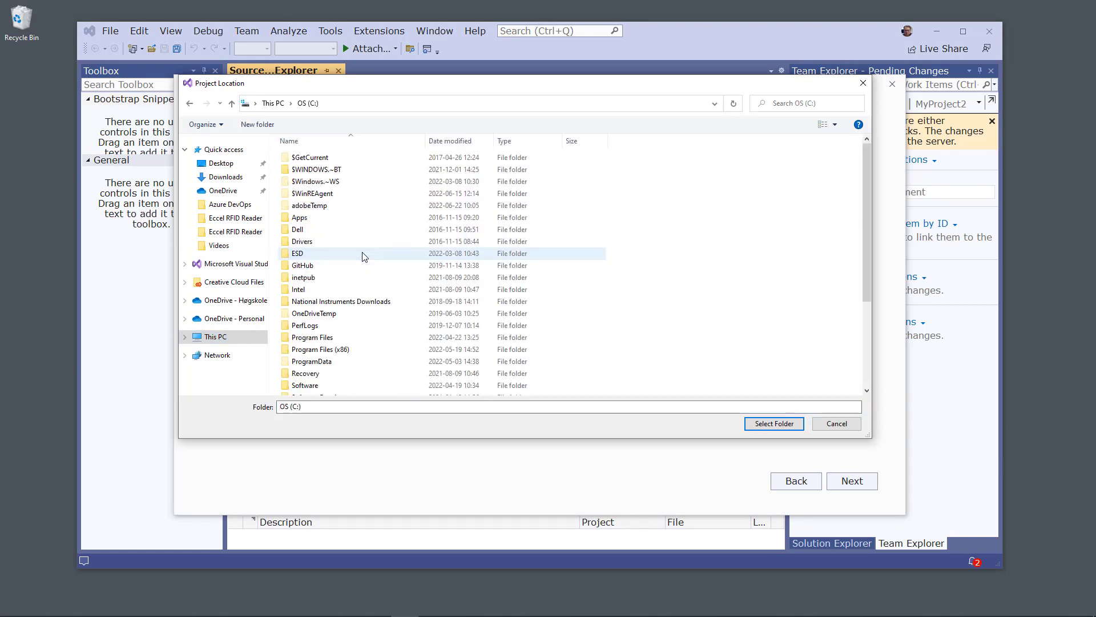
{"action": "scroll", "coordinate": [336, 348], "scroll_direction": "down", "scroll_amount": 4}
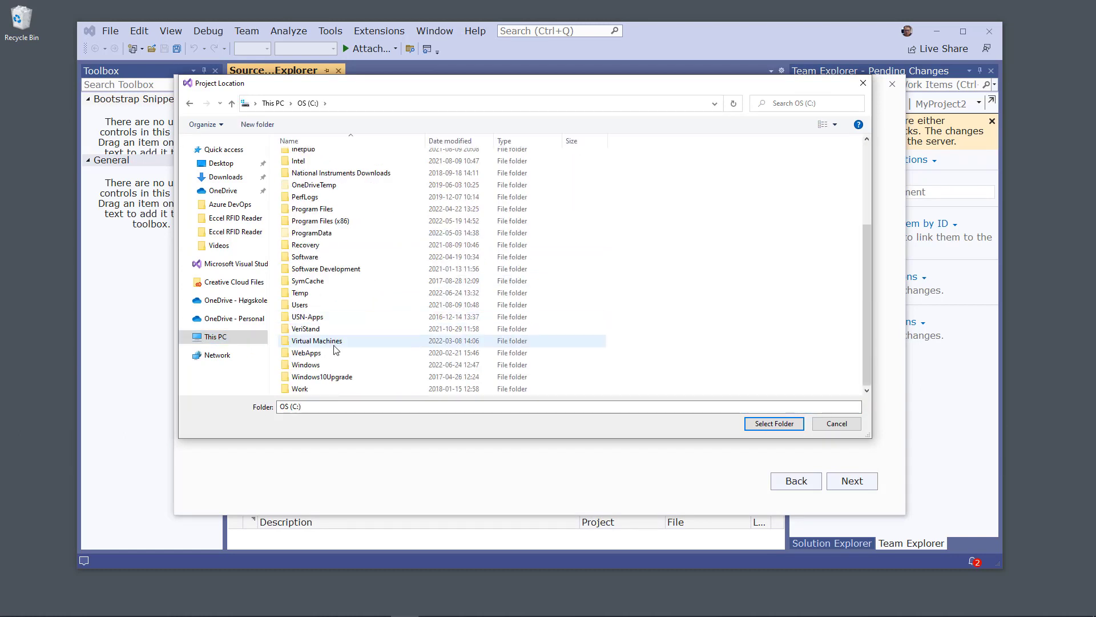
{"action": "double_click", "coordinate": [296, 295]}
{"action": "double_click", "coordinate": [309, 160]}
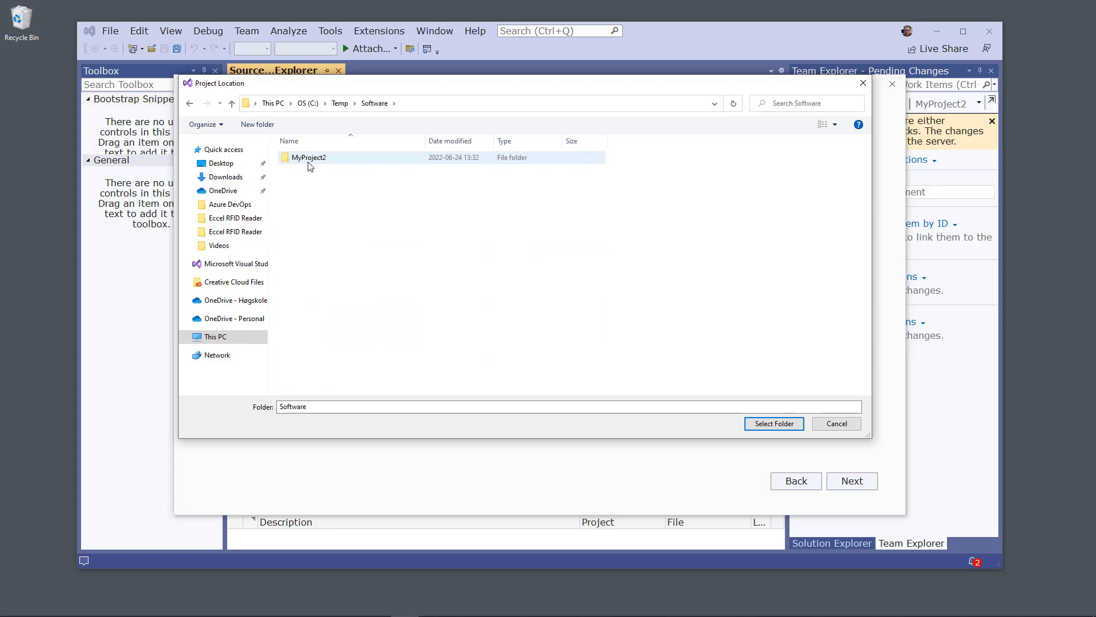
{"action": "double_click", "coordinate": [308, 164]}
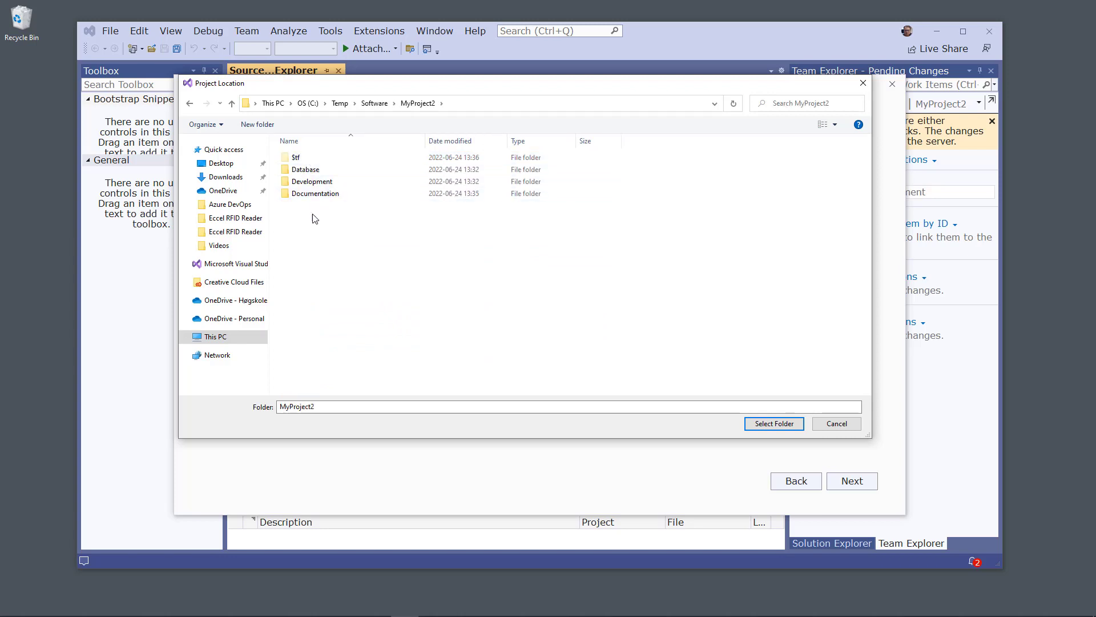
{"action": "double_click", "coordinate": [321, 182]}
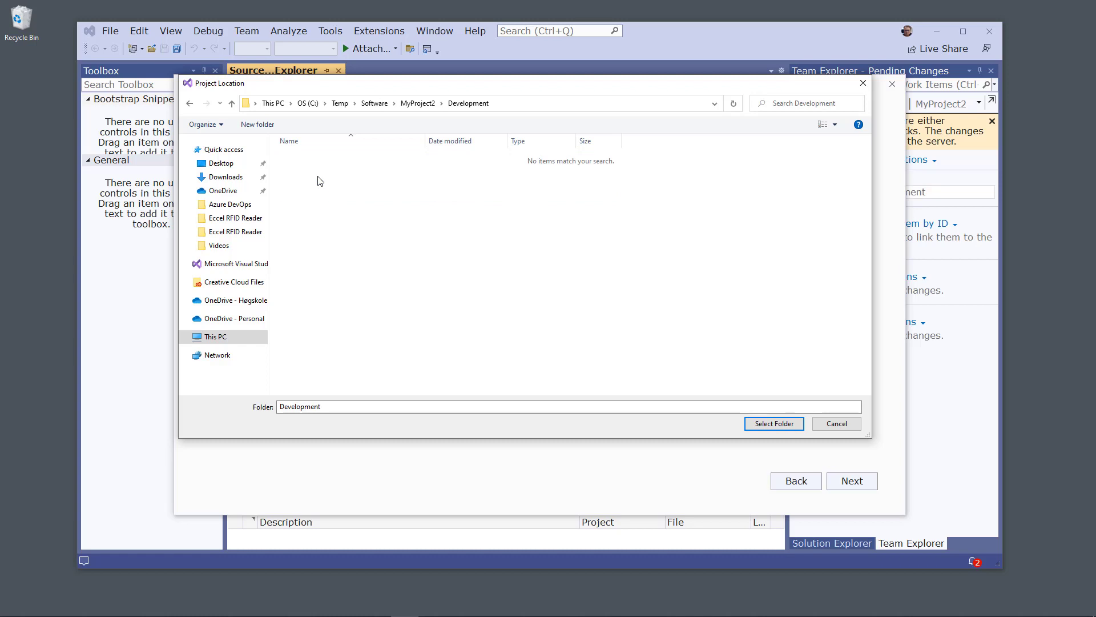
{"action": "left_click", "coordinate": [777, 424]}
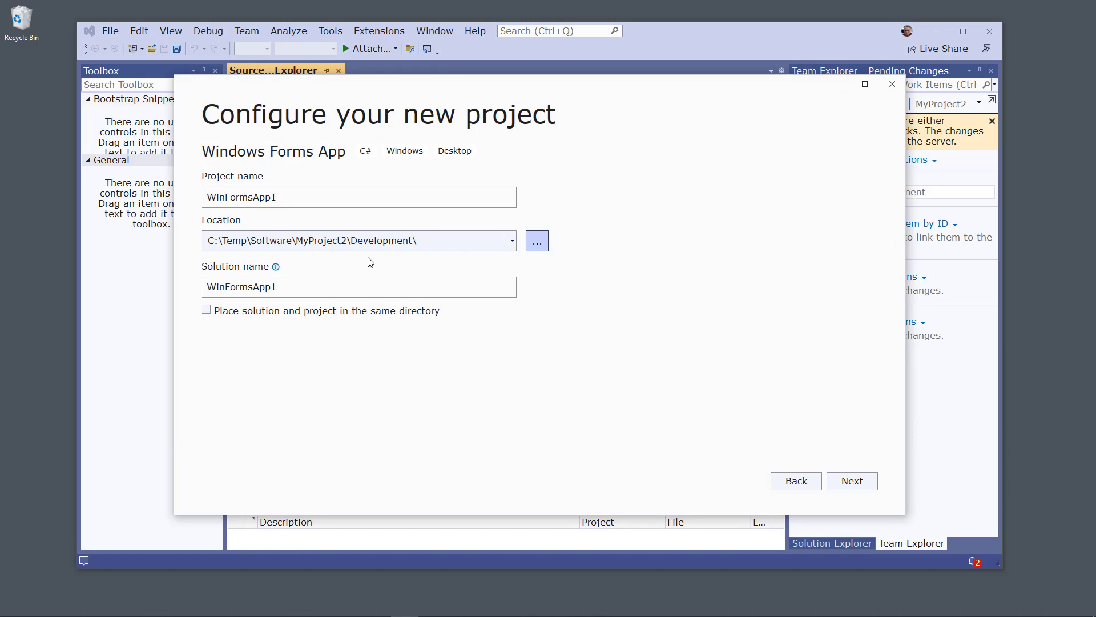
{"action": "double_click", "coordinate": [247, 201]}
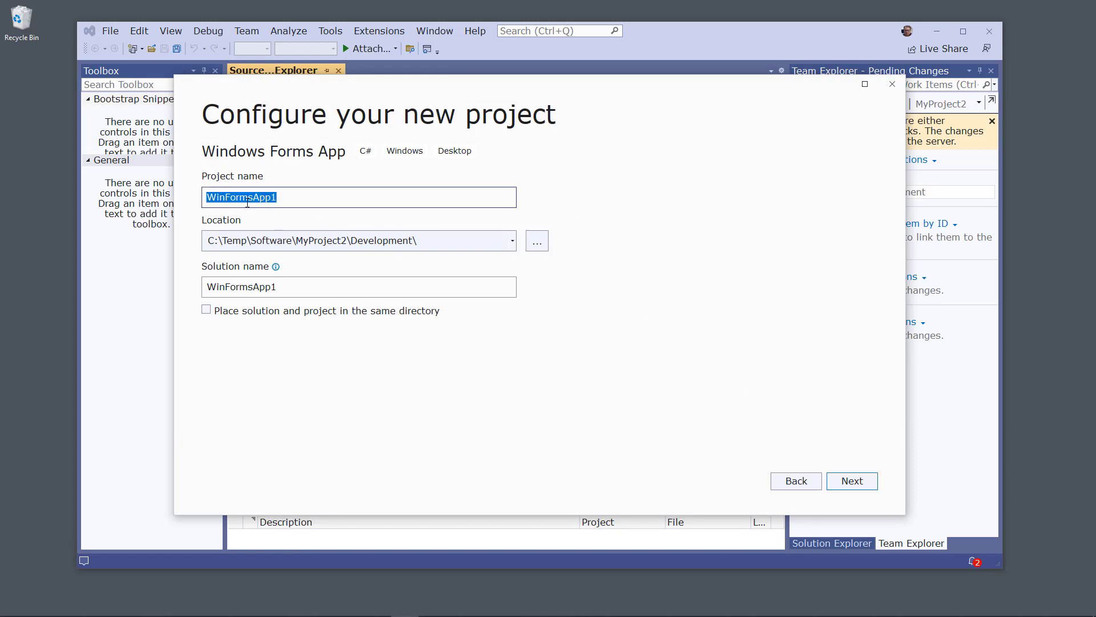
{"action": "left_click", "coordinate": [247, 240]}
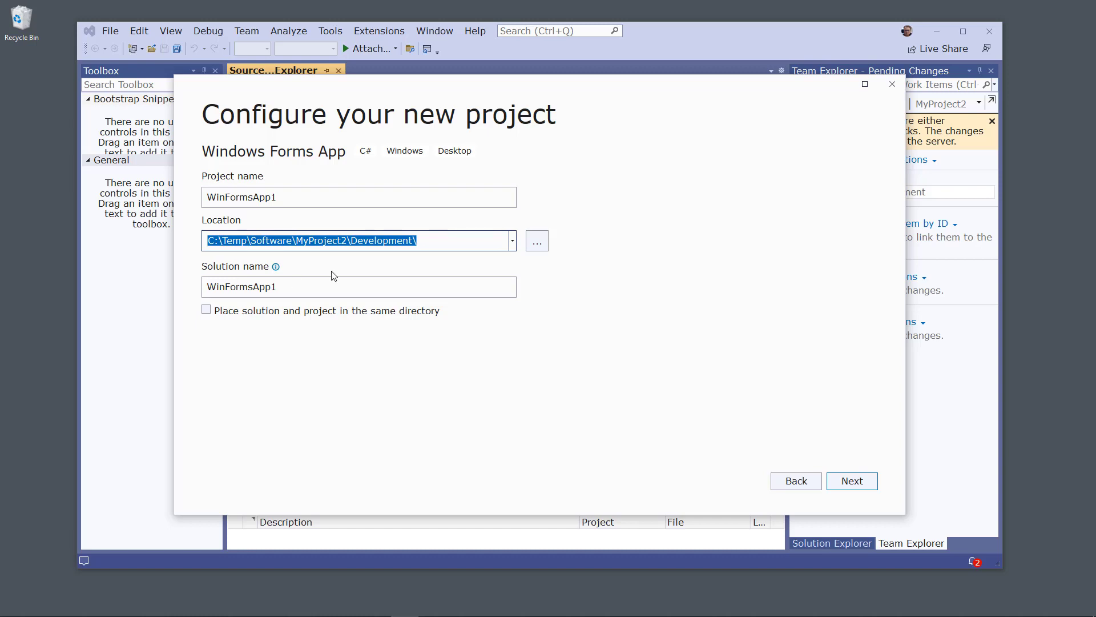
{"action": "left_click", "coordinate": [337, 286]}
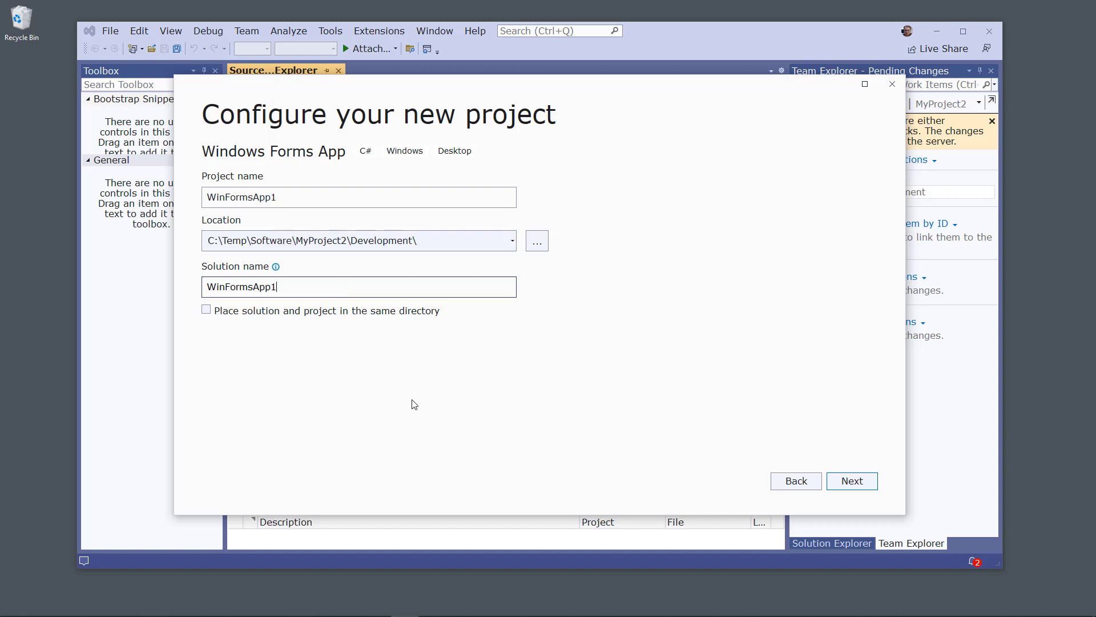
- Create the WinFormsApp1 Windows Forms project on .NET 6.0 (Long-term support) in the MyProject2 Development folder
{"action": "left_click", "coordinate": [450, 241]}
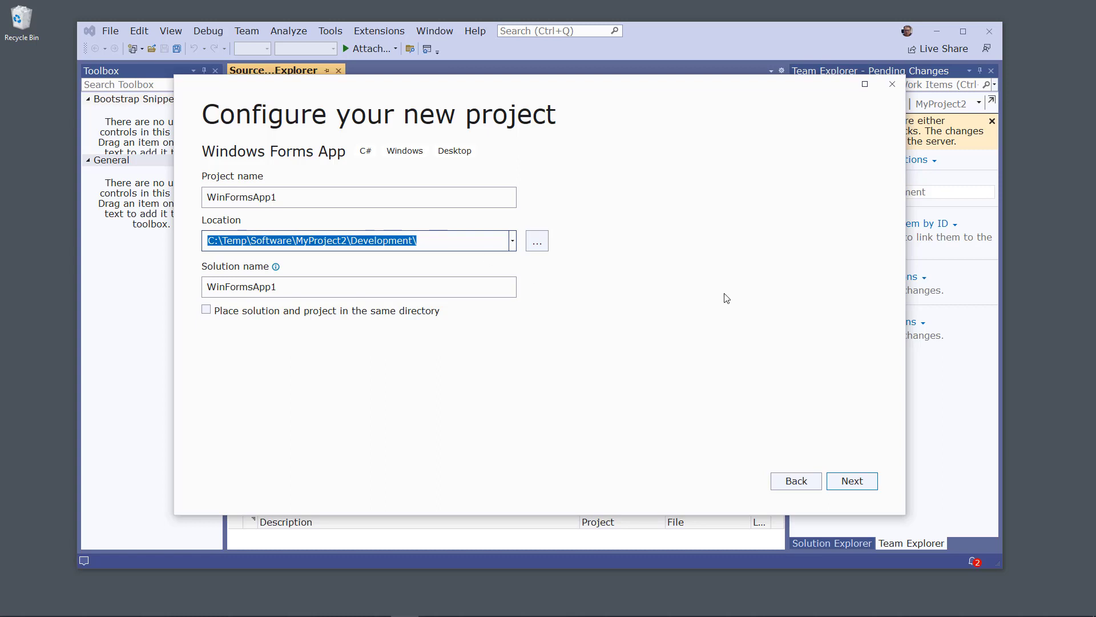
{"action": "left_click", "coordinate": [861, 488]}
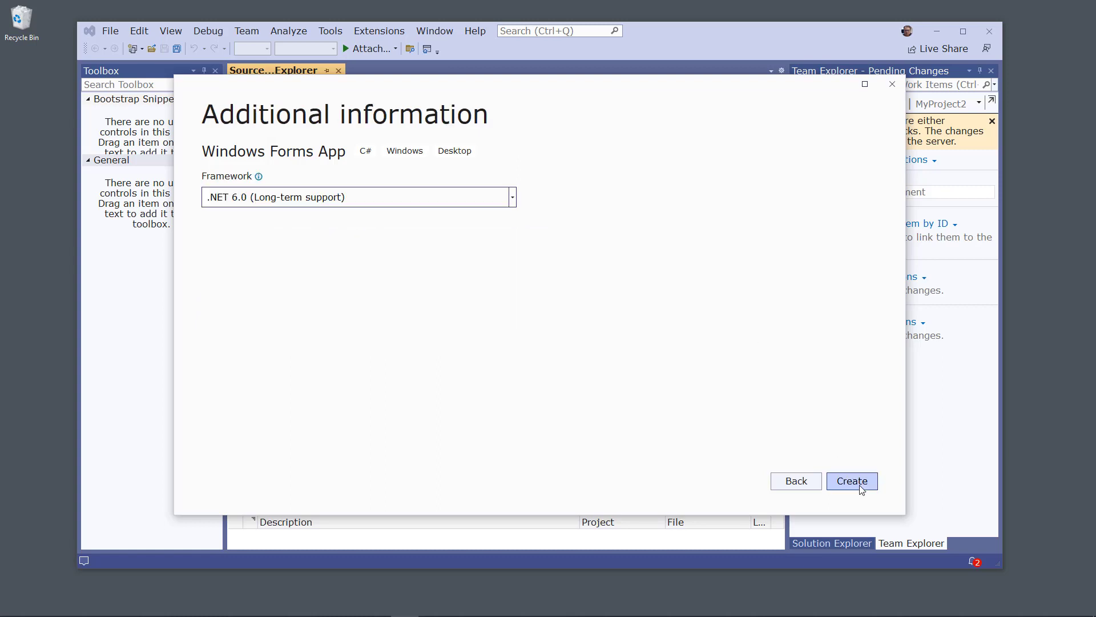
{"action": "left_click", "coordinate": [855, 484]}
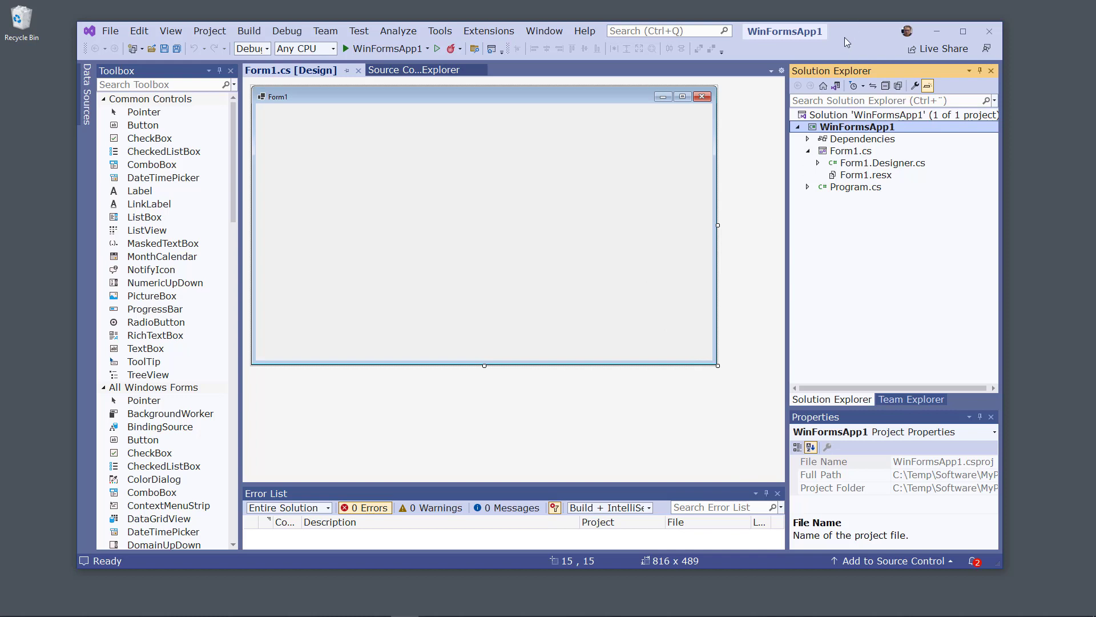
{"action": "left_click", "coordinate": [898, 402]}
{"action": "left_click", "coordinate": [832, 399]}
- Add a Button near the centre of Form1, then find the TextBox control and add one to the form
{"action": "left_click", "coordinate": [490, 222]}
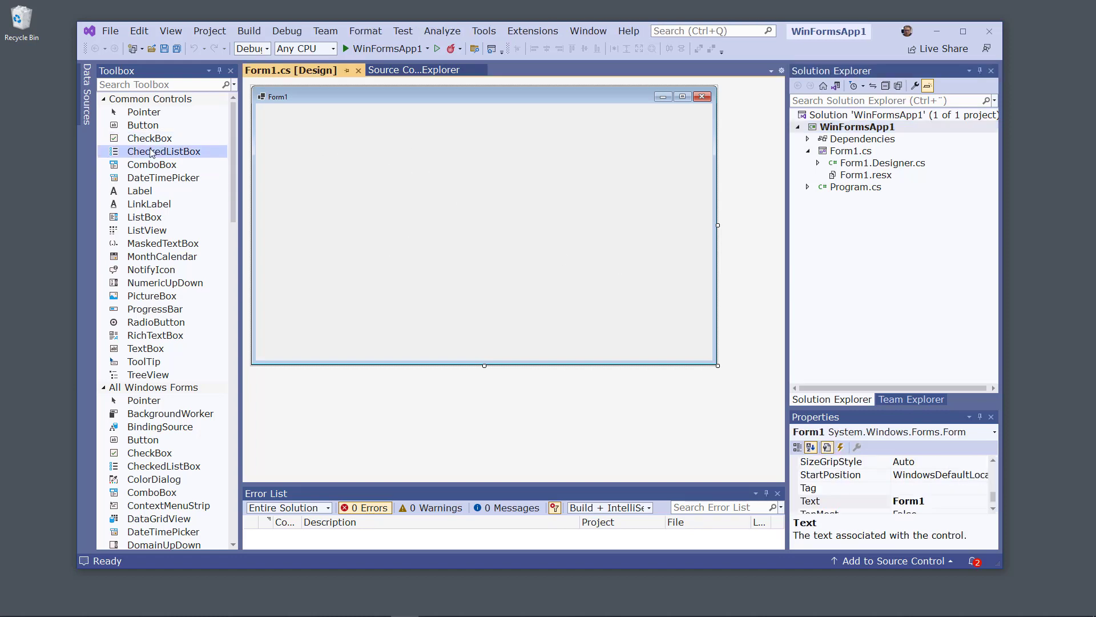
{"action": "left_click_drag", "start_coordinate": [137, 125], "coordinate": [523, 269]}
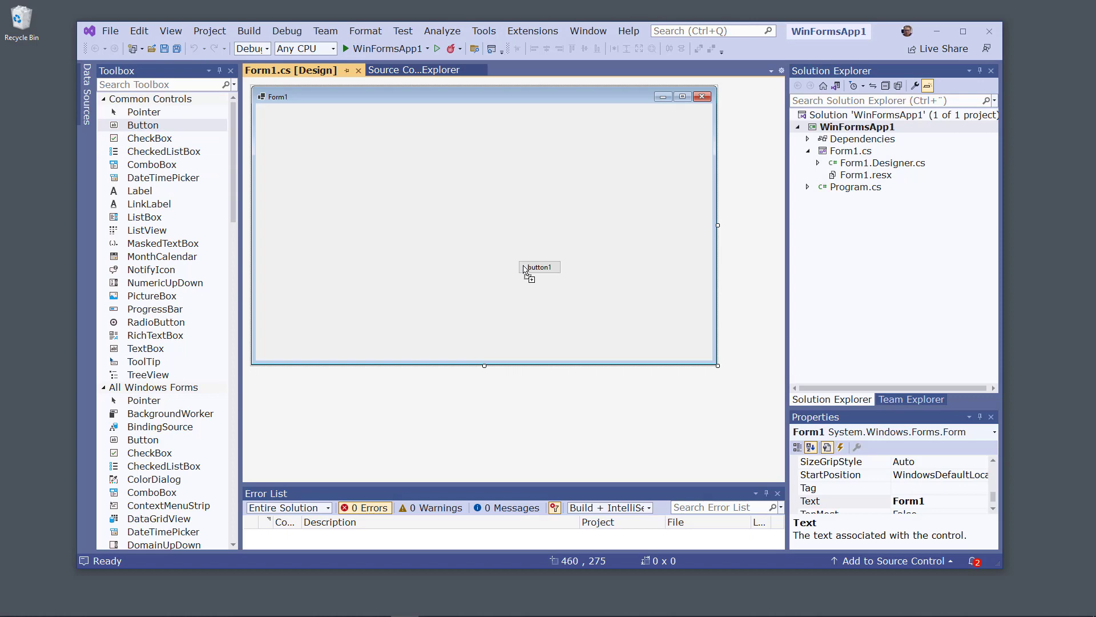
{"action": "left_click", "coordinate": [143, 86]}
{"action": "type", "text": "tex"}
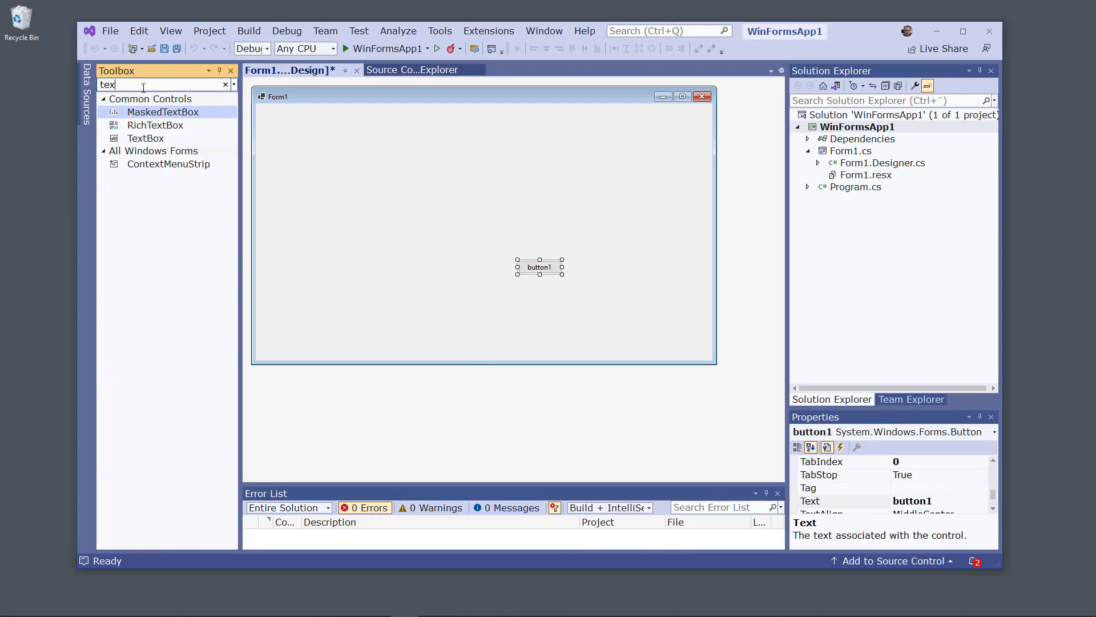
{"action": "left_click", "coordinate": [150, 139]}
{"action": "double_click", "coordinate": [150, 139]}
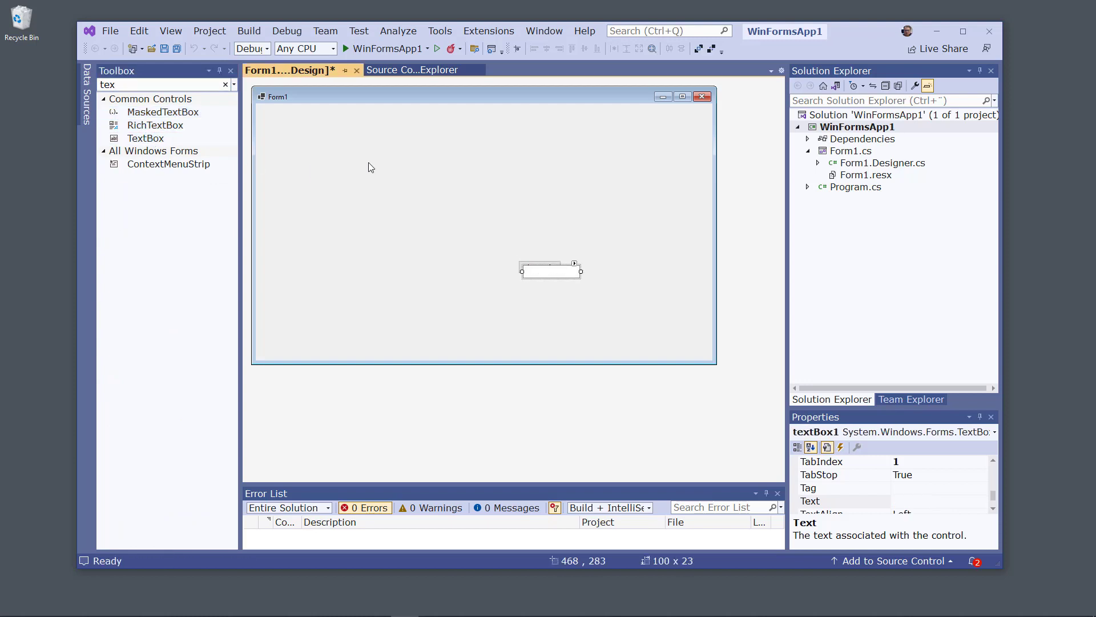
- Move the text box to the form's upper-left area and the button below it, shrink Form1 to about 620 x 364, and save
{"action": "left_click_drag", "start_coordinate": [540, 268], "coordinate": [351, 153]}
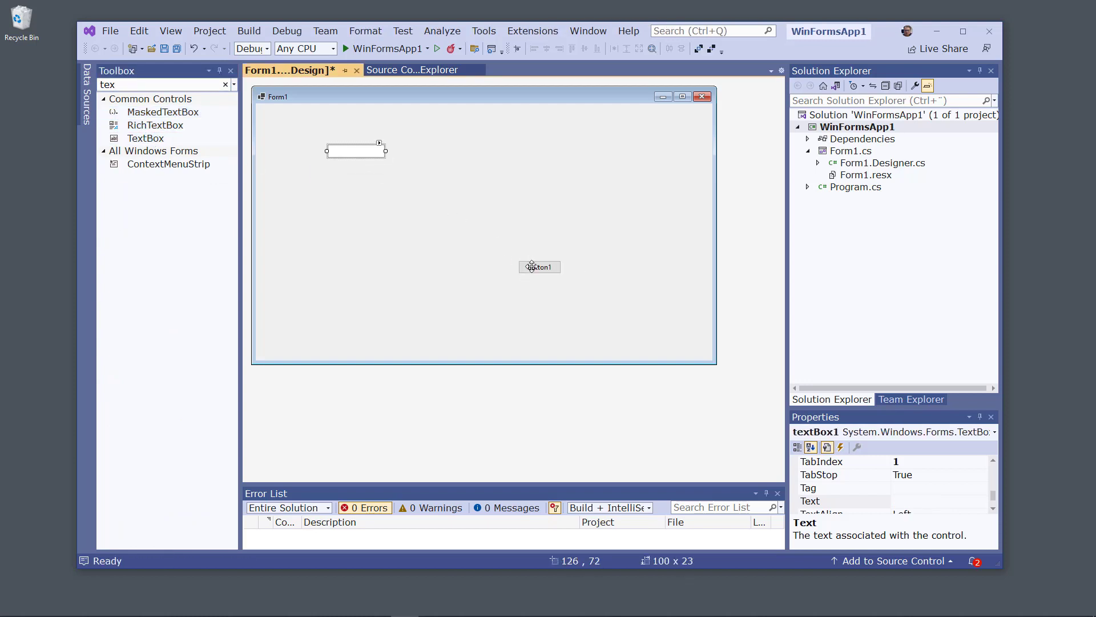
{"action": "left_click_drag", "start_coordinate": [526, 264], "coordinate": [451, 218]}
{"action": "left_click", "coordinate": [689, 362]}
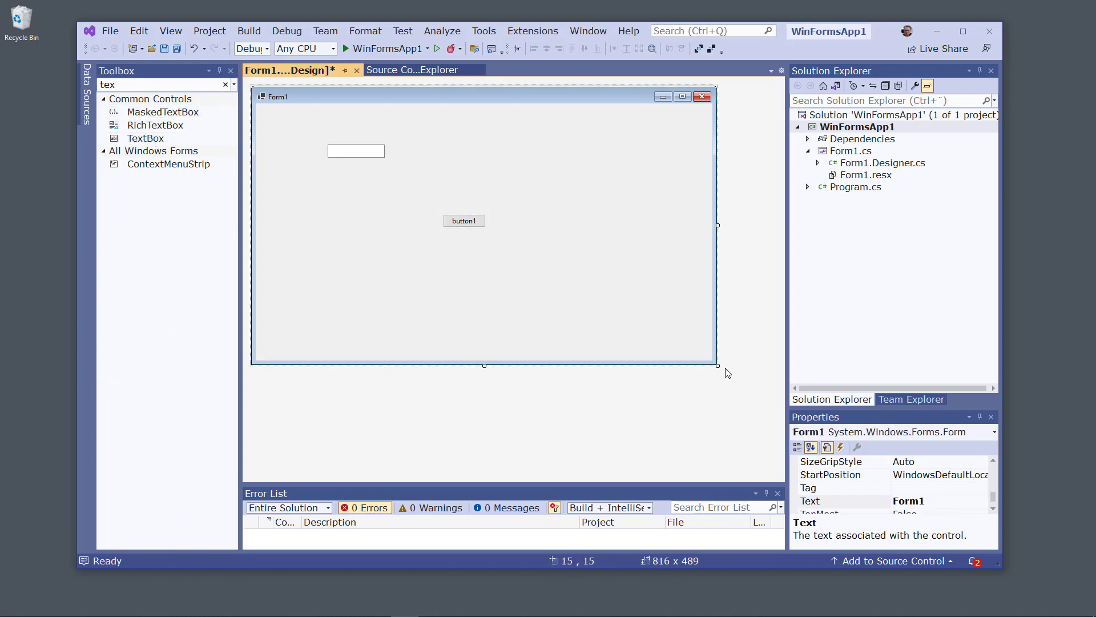
{"action": "left_click_drag", "start_coordinate": [717, 367], "coordinate": [537, 252]}
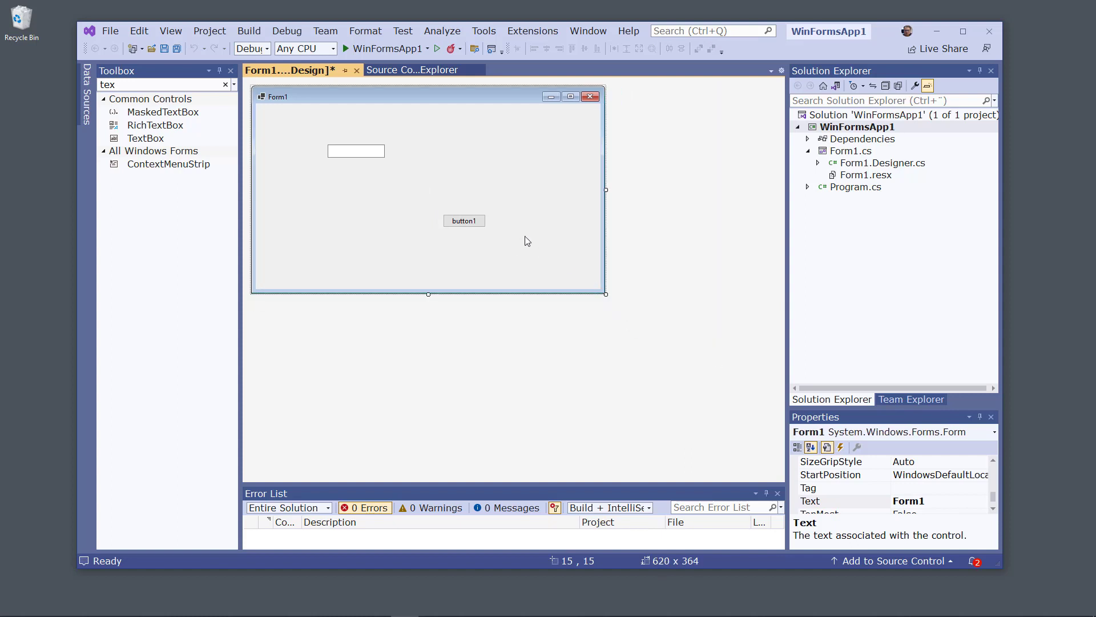
{"action": "key", "text": "ctrl+s"}
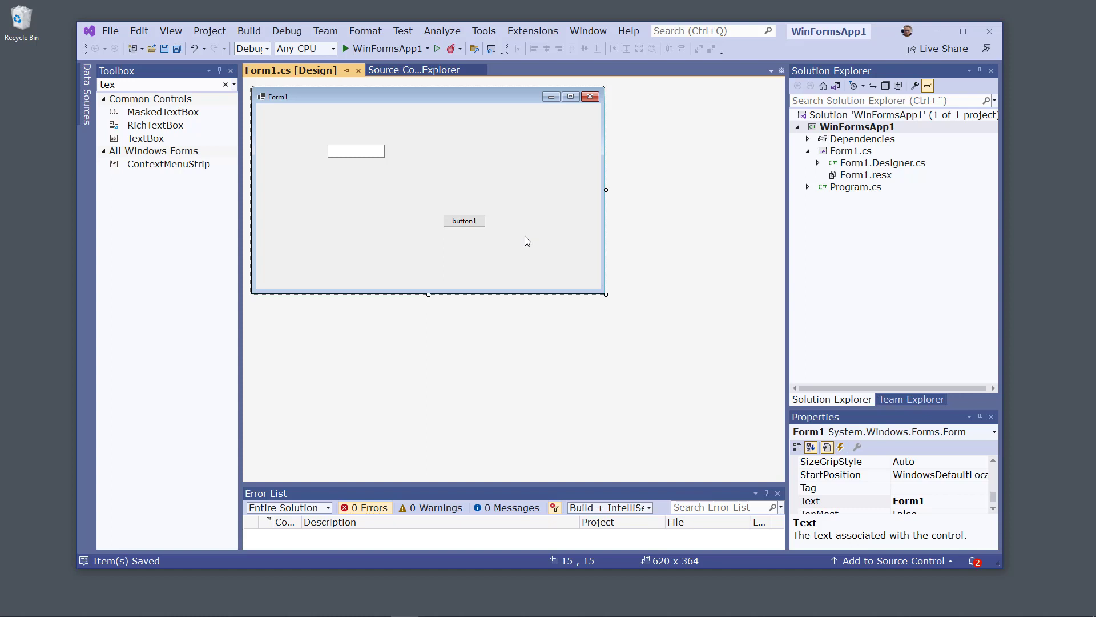
- Add the WinFormsApp1 solution to source control
{"action": "left_click", "coordinate": [855, 115]}
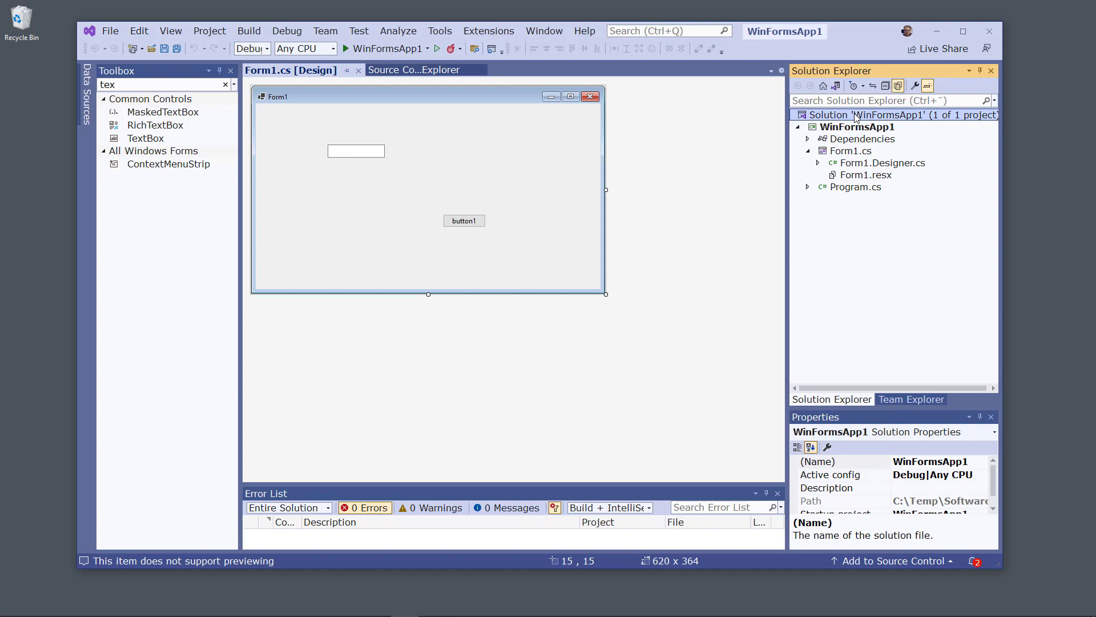
{"action": "right_click", "coordinate": [856, 117]}
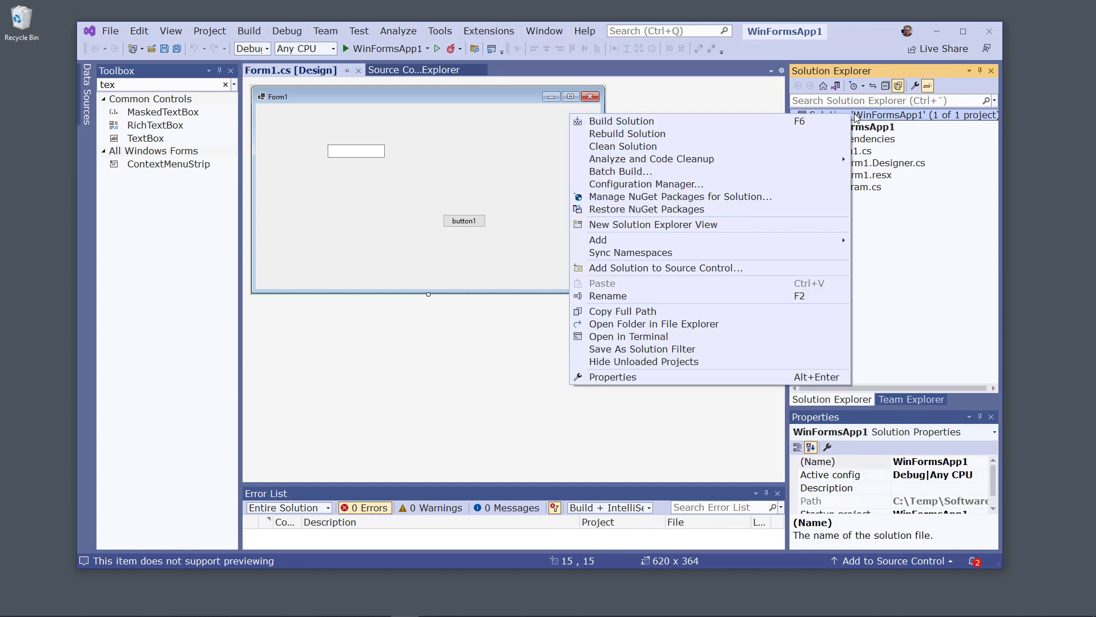
{"action": "left_click", "coordinate": [667, 268]}
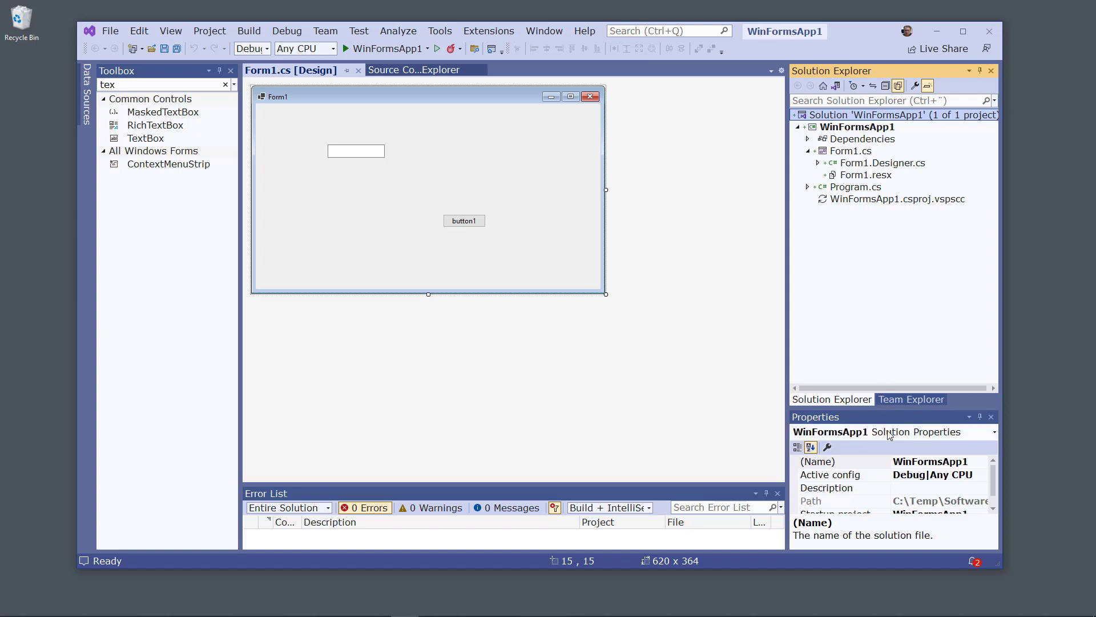
- Check in all included pending changes of the WinFormsApp1 solution and return to its file tree
{"action": "left_click", "coordinate": [912, 400]}
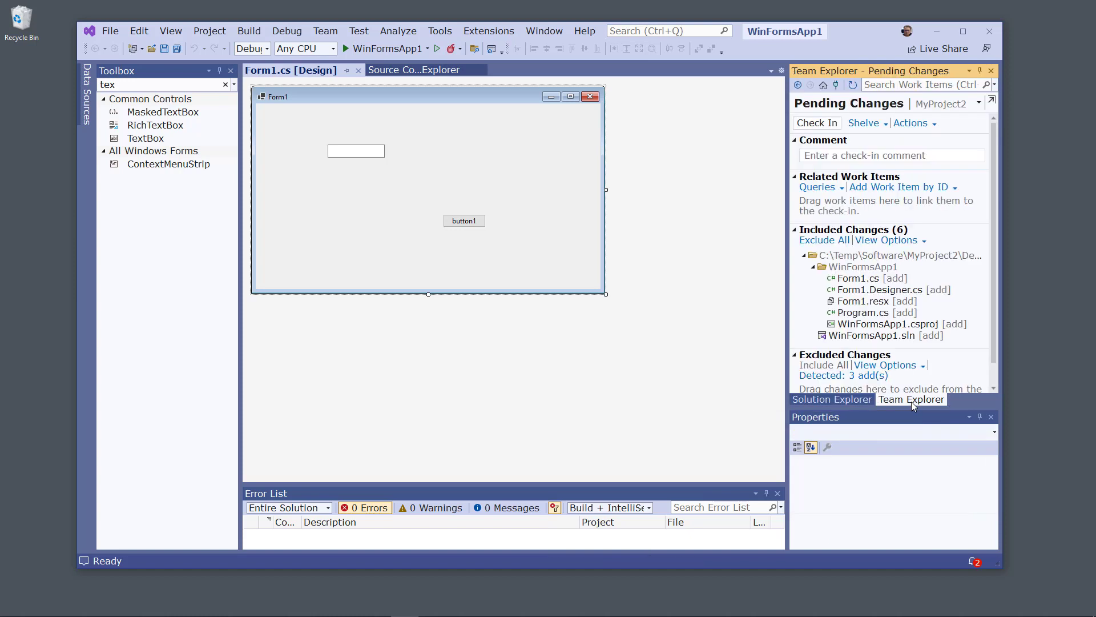
{"action": "left_click", "coordinate": [817, 123]}
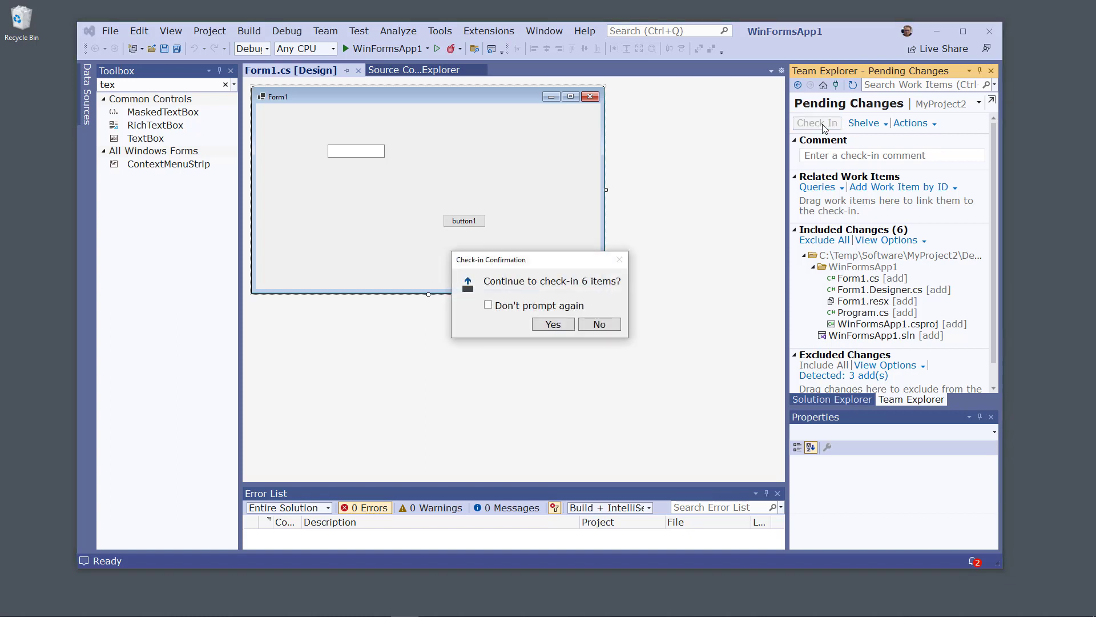
{"action": "left_click", "coordinate": [553, 324]}
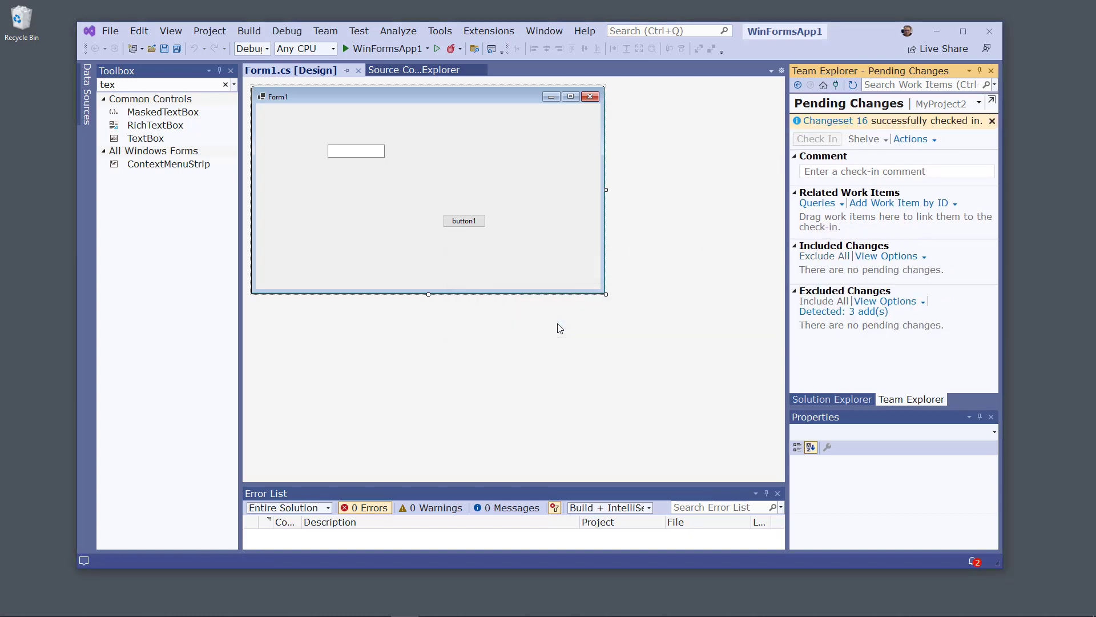
{"action": "left_click", "coordinate": [832, 399]}
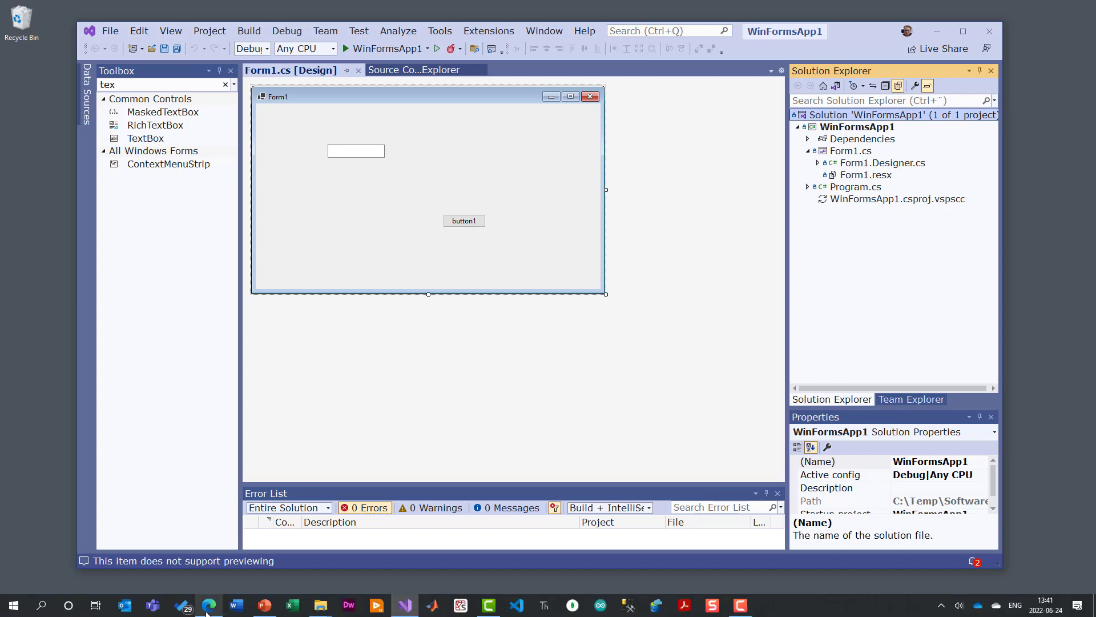
- Switch to Azure DevOps in the browser and browse the MyProject2 repository down to the inner WinFormsApp1 folder under Development
{"action": "left_click", "coordinate": [207, 612]}
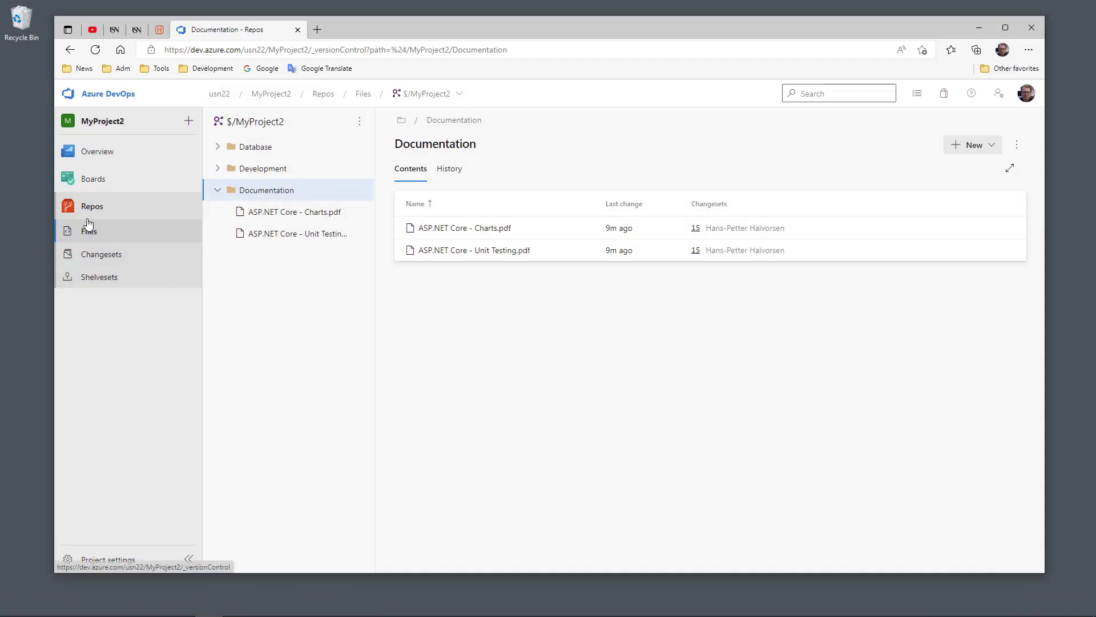
{"action": "left_click", "coordinate": [89, 226]}
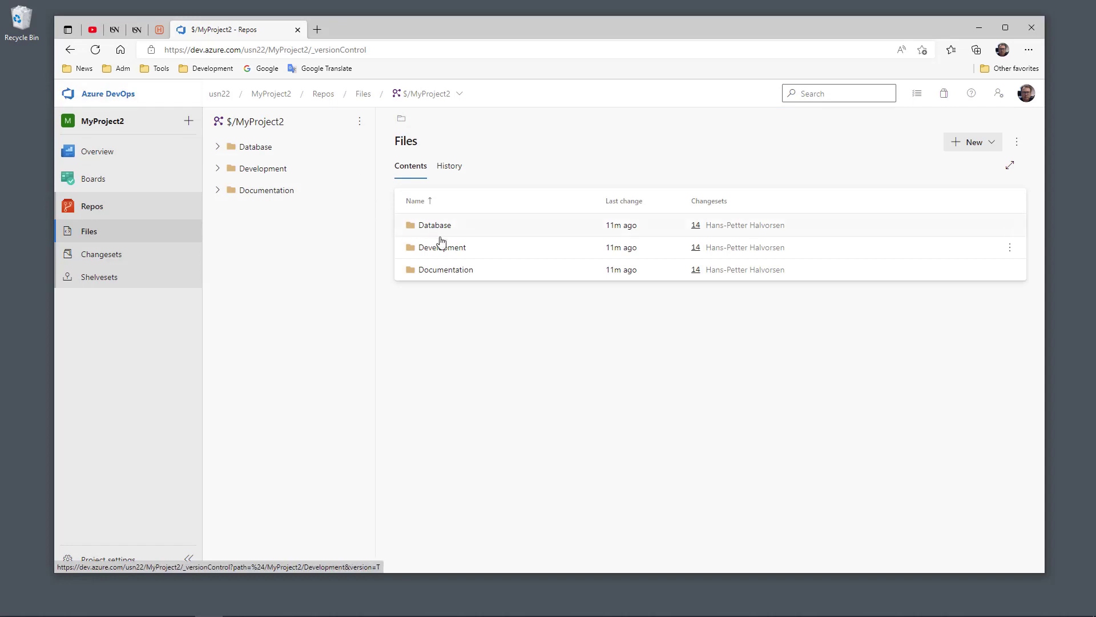
{"action": "left_click", "coordinate": [449, 251]}
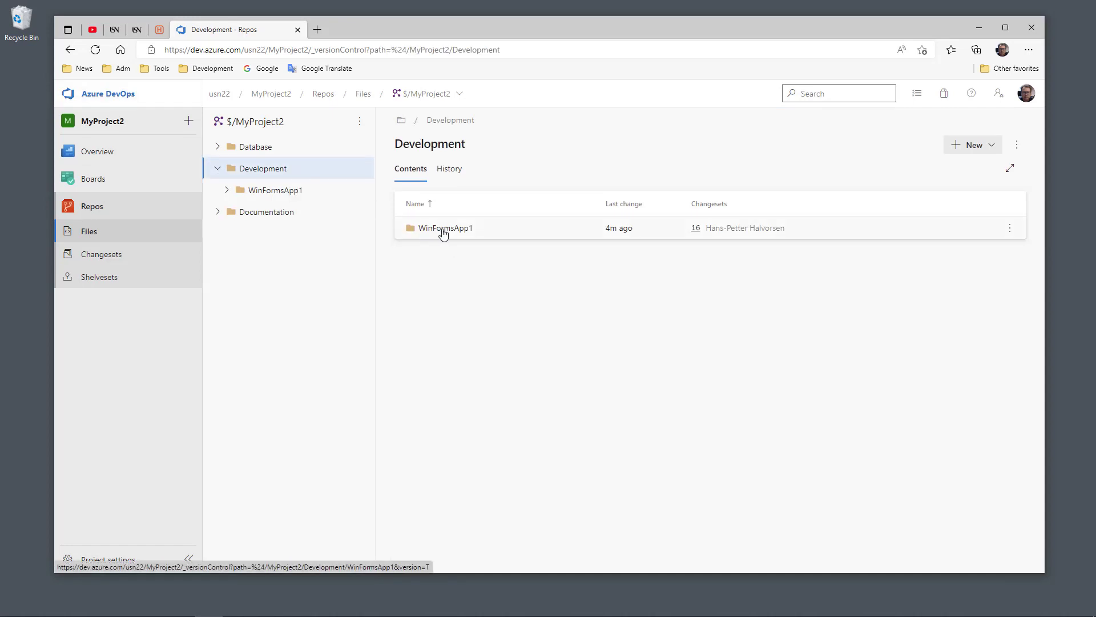
{"action": "left_click", "coordinate": [444, 233]}
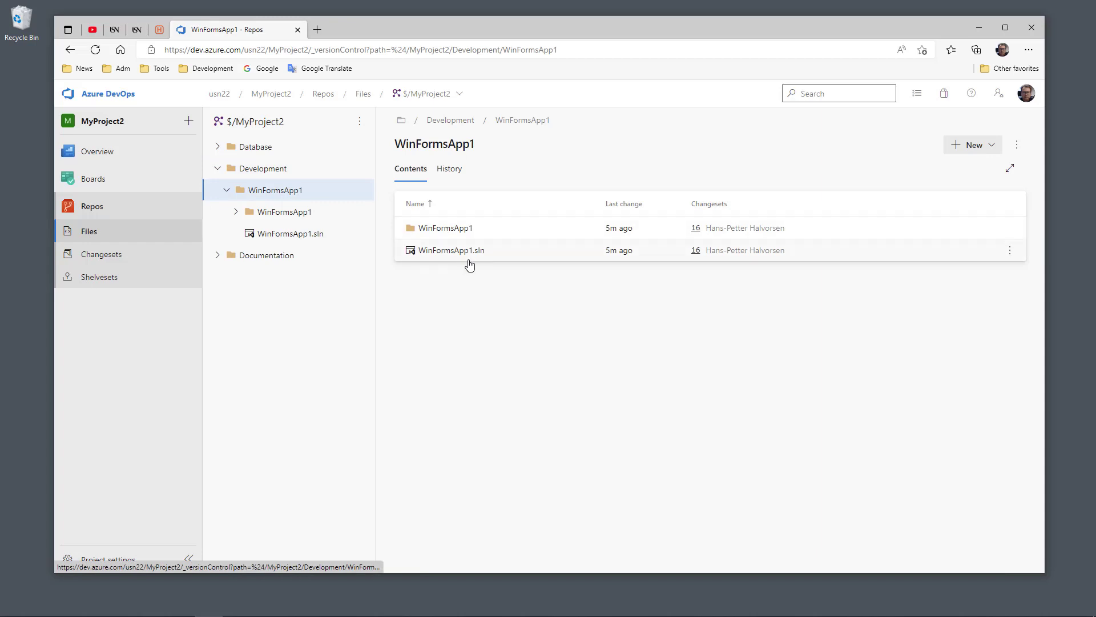
{"action": "left_click", "coordinate": [455, 228]}
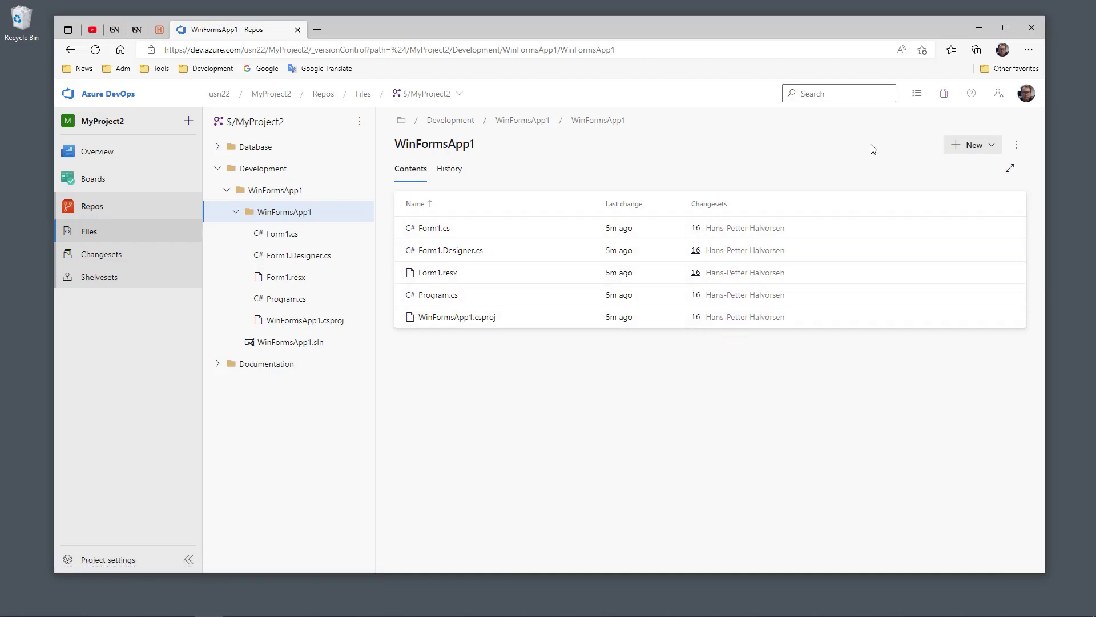
- Back in Visual Studio, add a second TextBox beside the first on Form1 and look at Form1.cs's source control status
{"action": "left_click", "coordinate": [978, 30]}
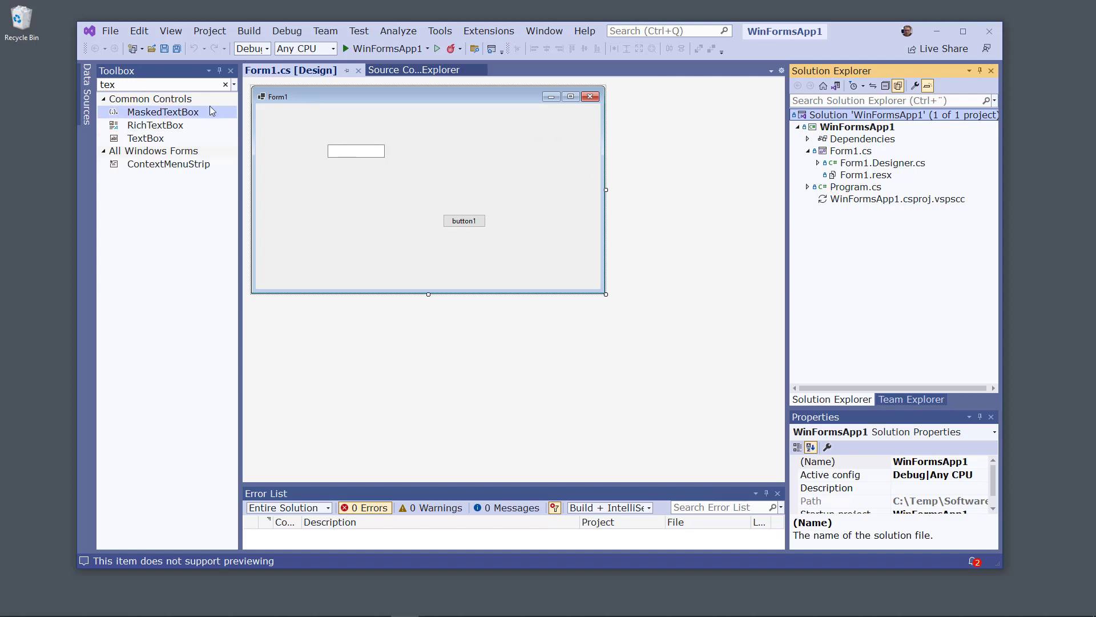
{"action": "left_click", "coordinate": [139, 86]}
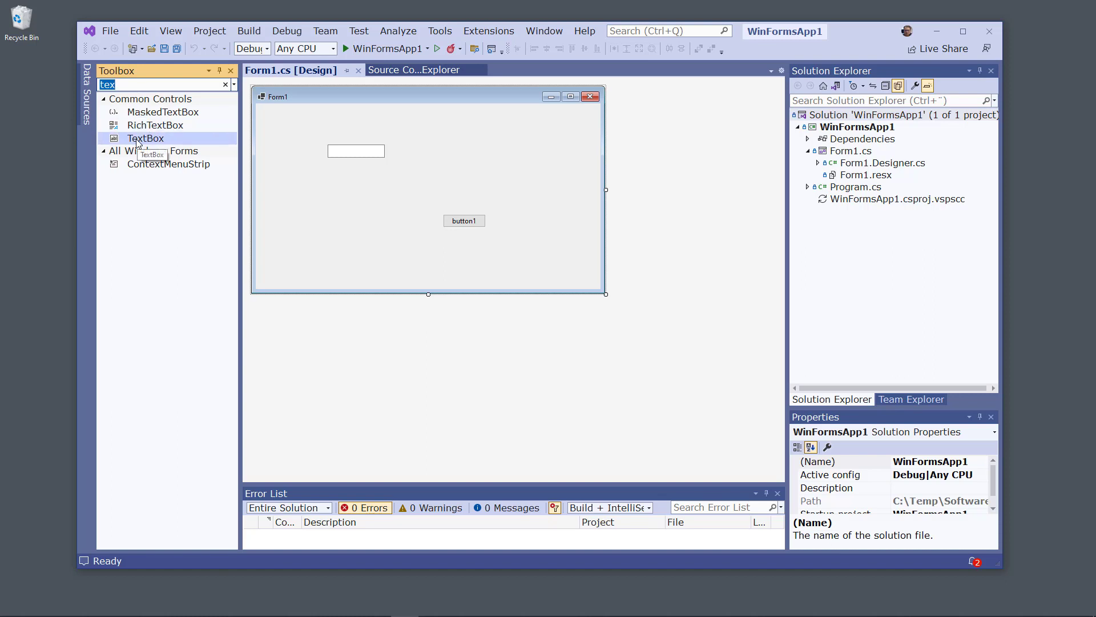
{"action": "left_click_drag", "start_coordinate": [138, 143], "coordinate": [481, 154]}
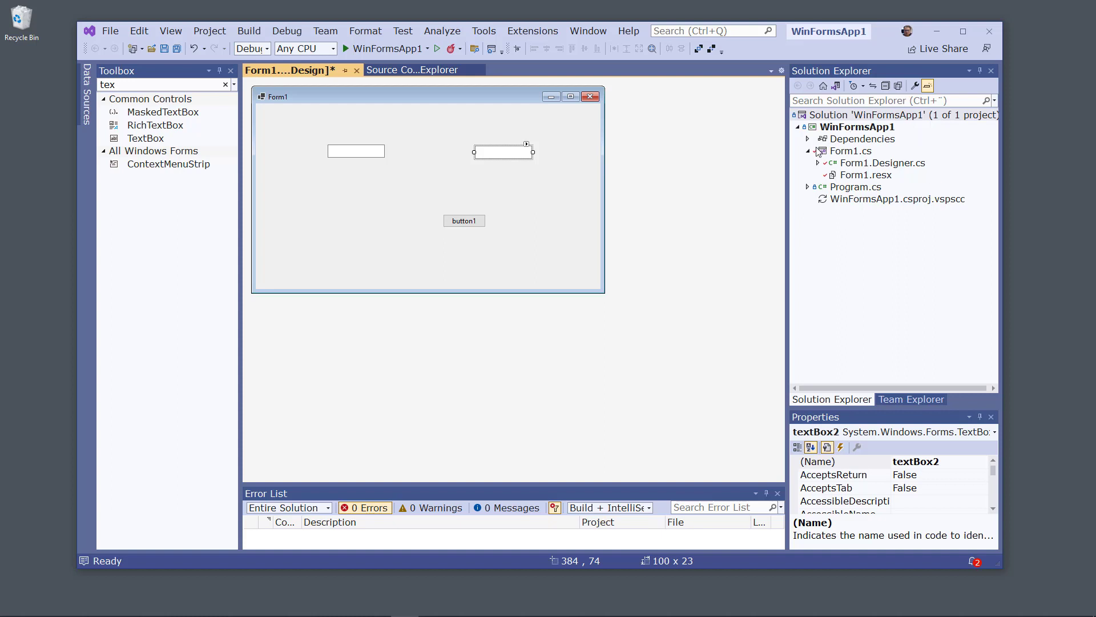
{"action": "left_click", "coordinate": [851, 153]}
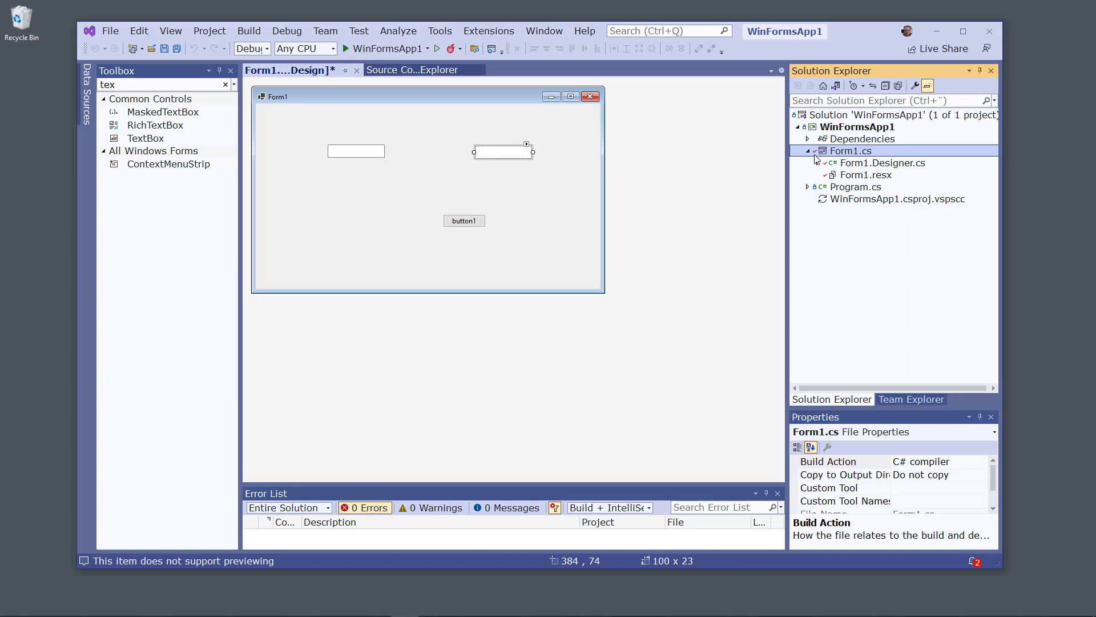
{"action": "mouse_move", "coordinate": [817, 159]}
- Stack both text boxes in the form's upper-left area, move the button closer below them, and shrink Form1 to about 357 x 294
{"action": "left_click", "coordinate": [500, 153]}
{"action": "left_click_drag", "start_coordinate": [500, 153], "coordinate": [354, 194]}
{"action": "left_click", "coordinate": [313, 150]}
{"action": "left_click_drag", "start_coordinate": [310, 146], "coordinate": [396, 208]}
{"action": "left_click_drag", "start_coordinate": [368, 195], "coordinate": [338, 169]}
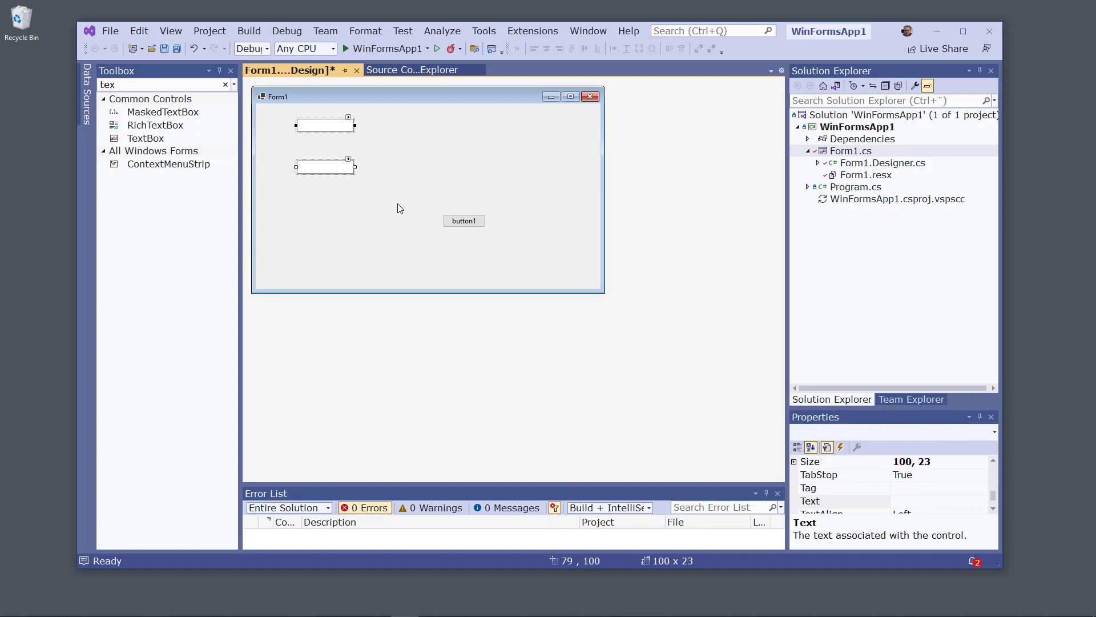
{"action": "left_click_drag", "start_coordinate": [462, 222], "coordinate": [382, 217]}
{"action": "left_click", "coordinate": [461, 232]}
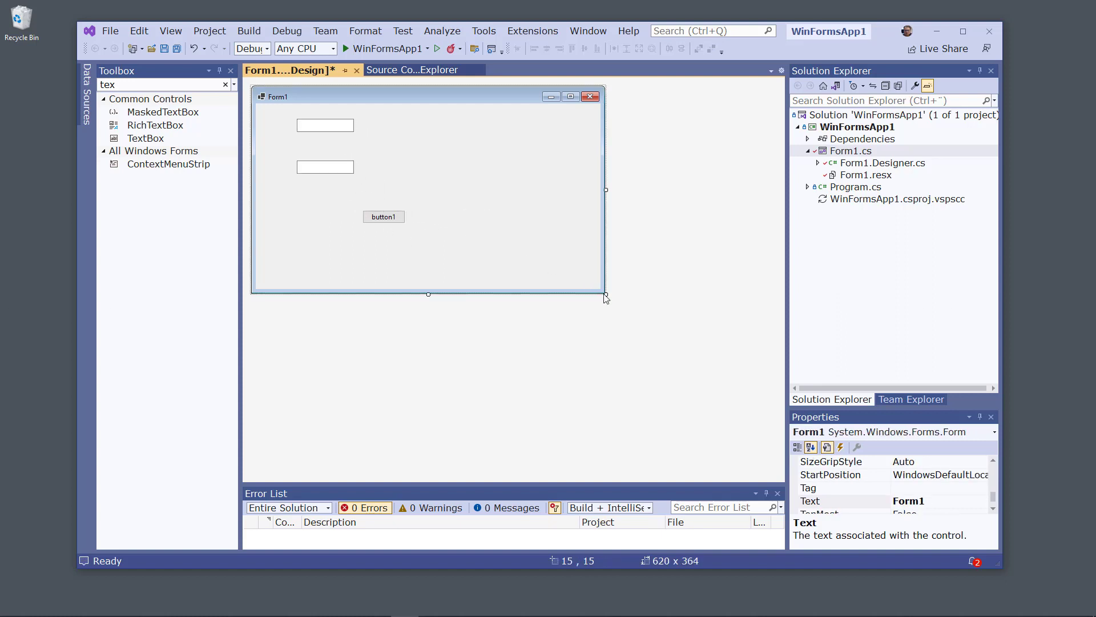
{"action": "left_click_drag", "start_coordinate": [604, 293], "coordinate": [455, 254]}
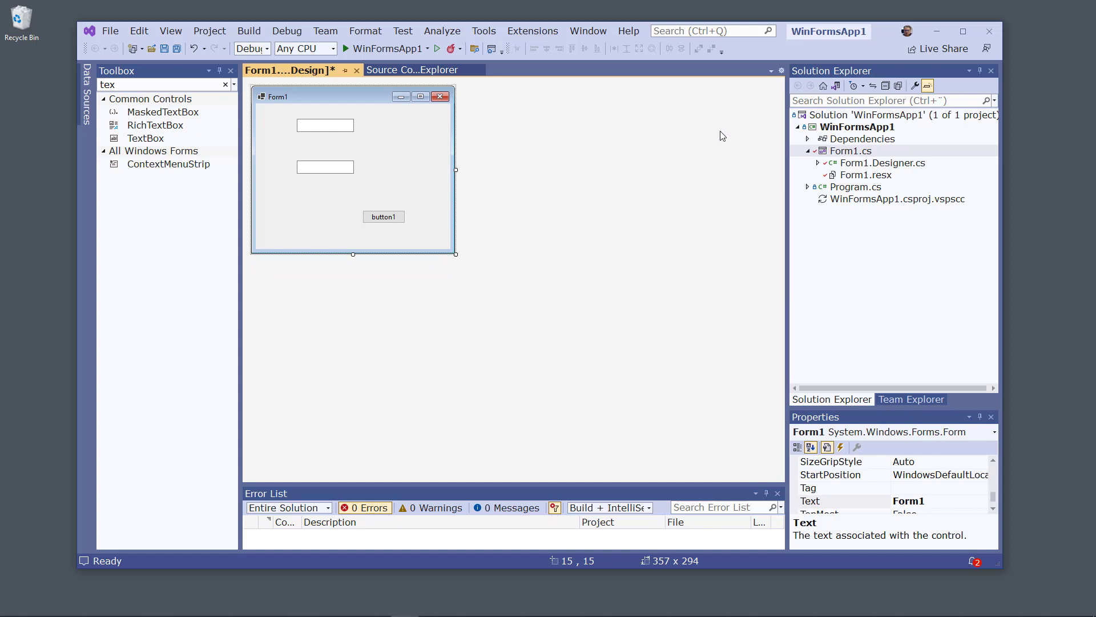
- Run WinFormsApp1 to test the form, then close the running form
{"action": "left_click", "coordinate": [392, 50]}
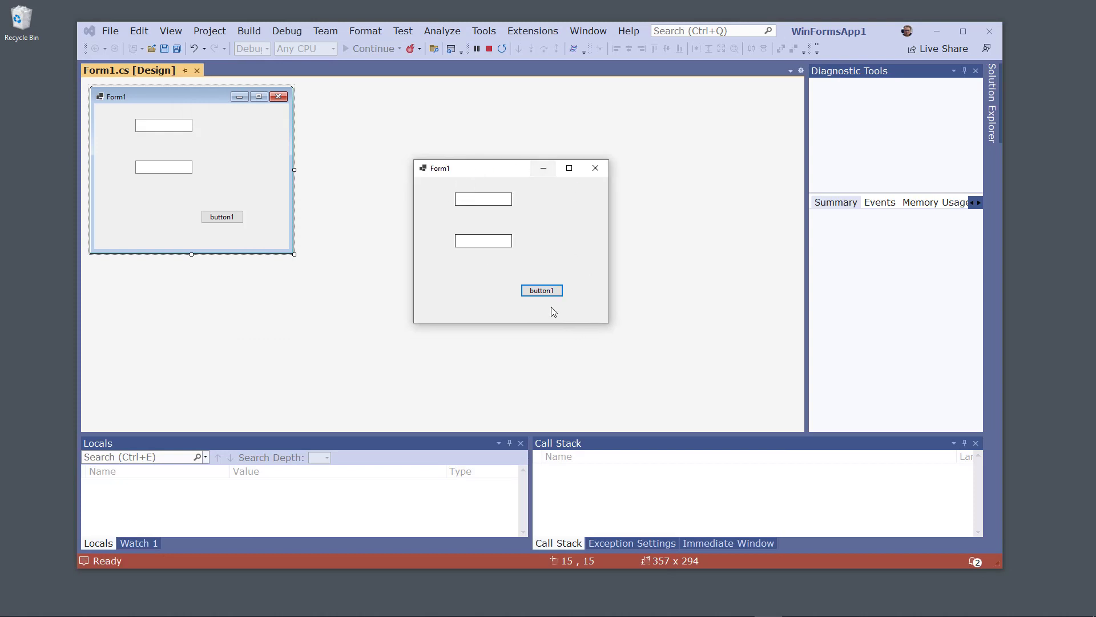
{"action": "left_click", "coordinate": [595, 169]}
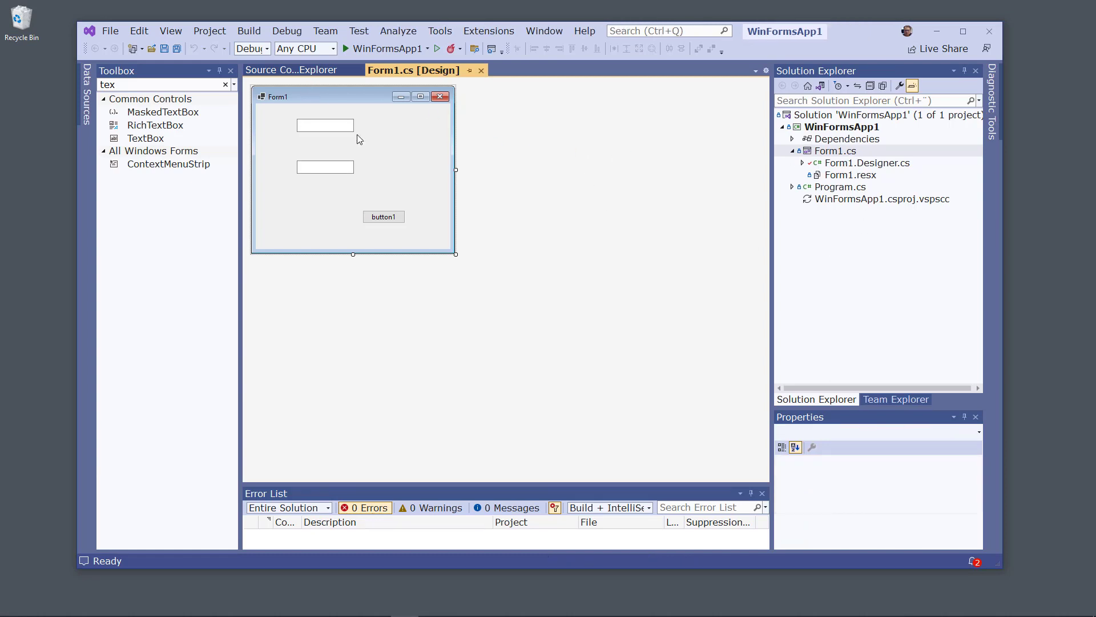
- Check in the WinFormsApp1 solution's pending Form1.Designer.cs change without a comment, and return to the solution's files to look at Form1.cs
{"action": "left_click", "coordinate": [838, 117]}
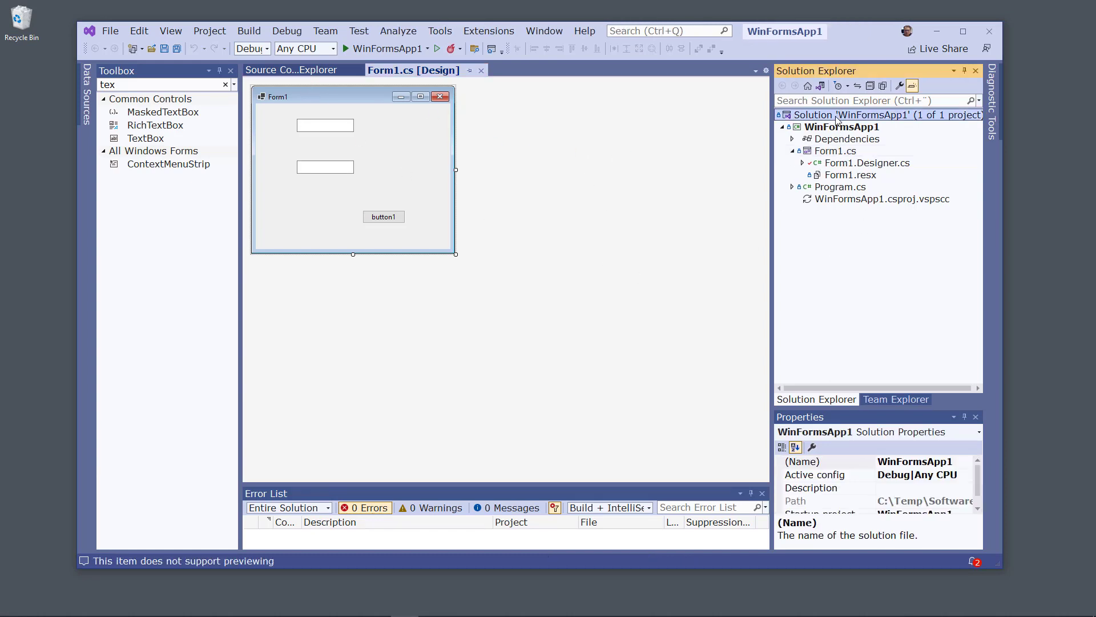
{"action": "left_click", "coordinate": [835, 150]}
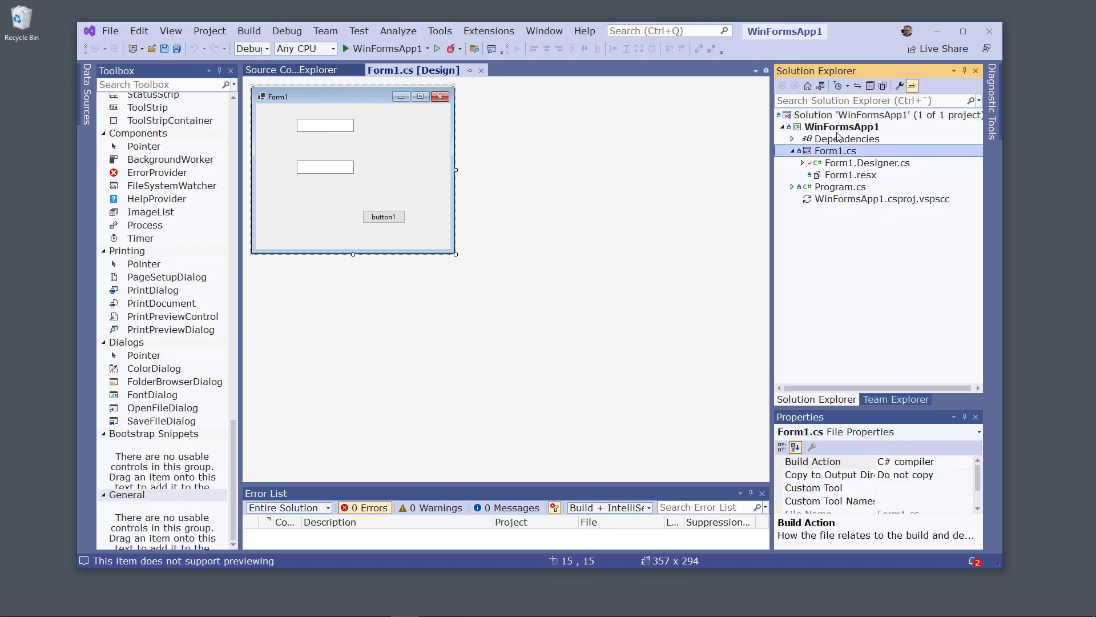
{"action": "left_click", "coordinate": [824, 117]}
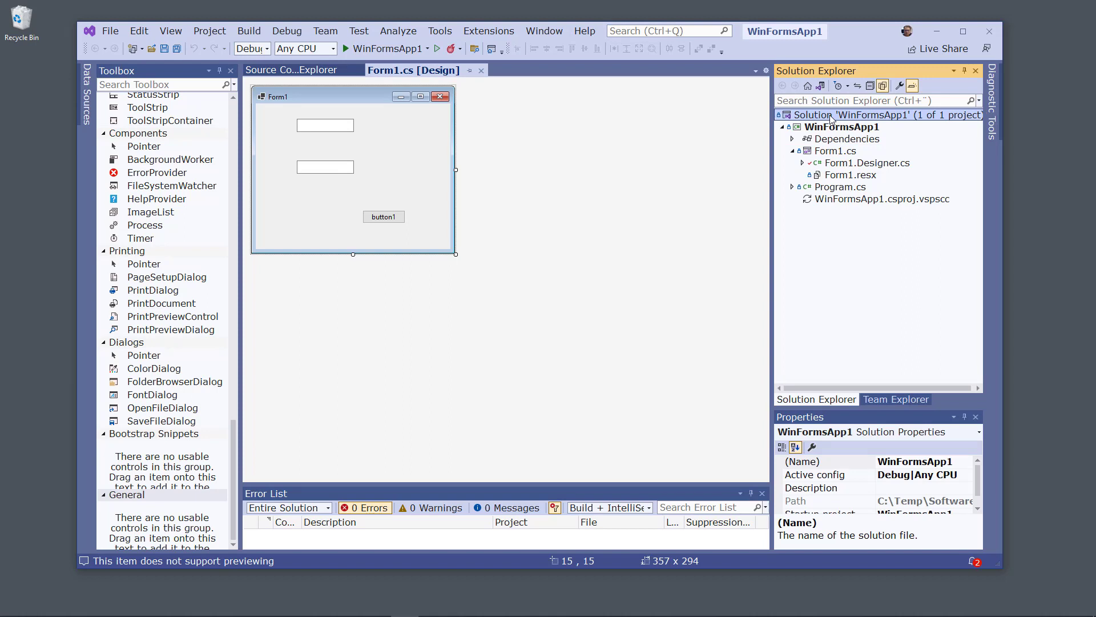
{"action": "left_click", "coordinate": [831, 153]}
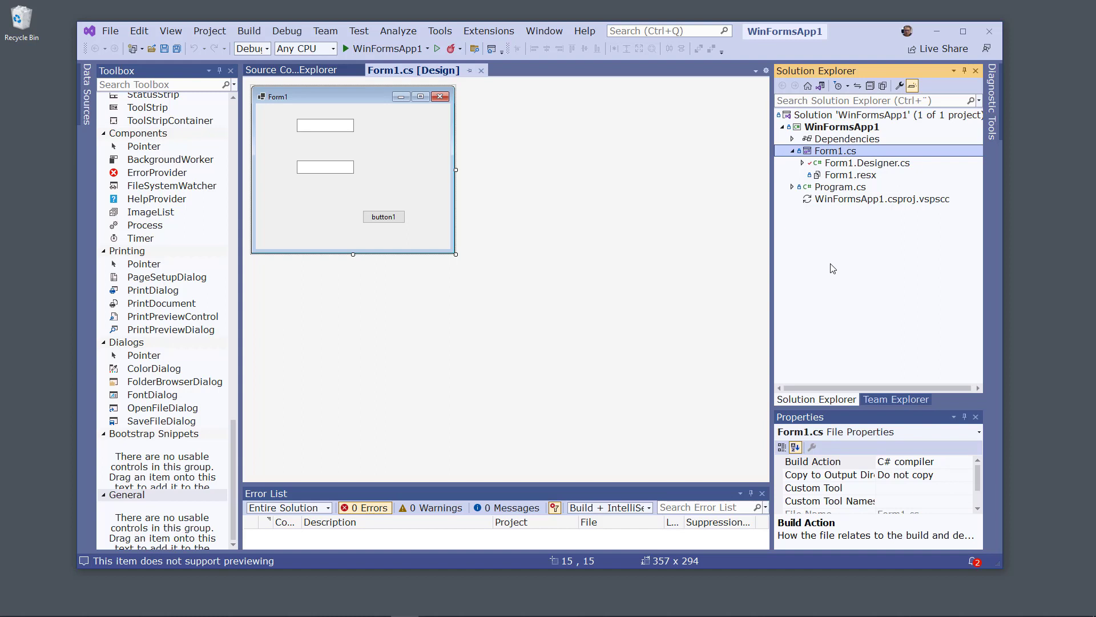
{"action": "left_click", "coordinate": [820, 116]}
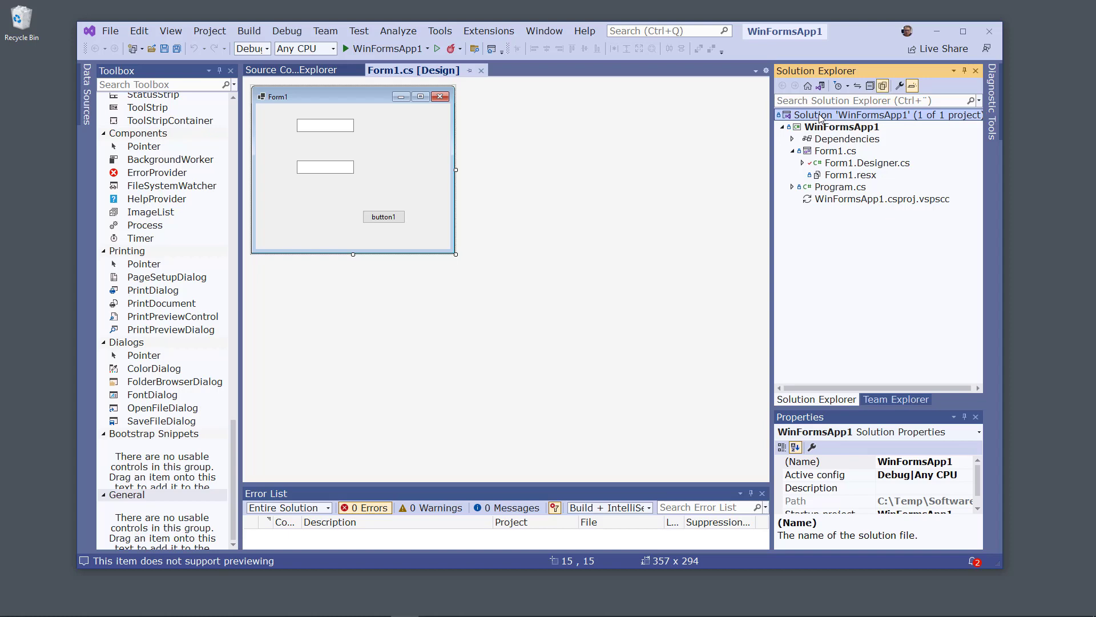
{"action": "right_click", "coordinate": [820, 116]}
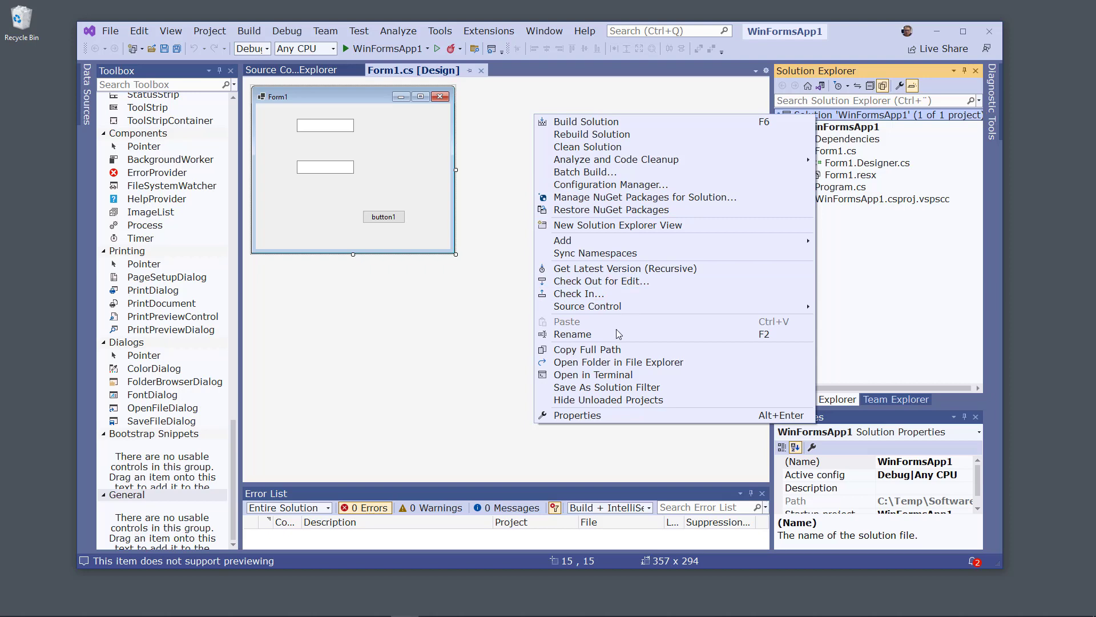
{"action": "left_click", "coordinate": [604, 293]}
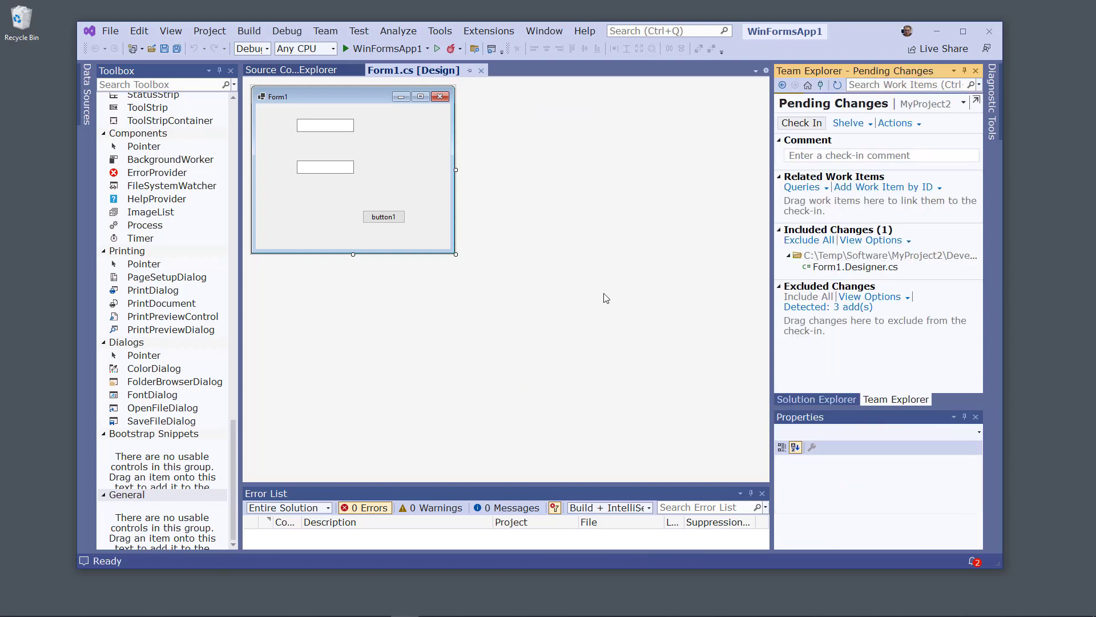
{"action": "left_click", "coordinate": [815, 126]}
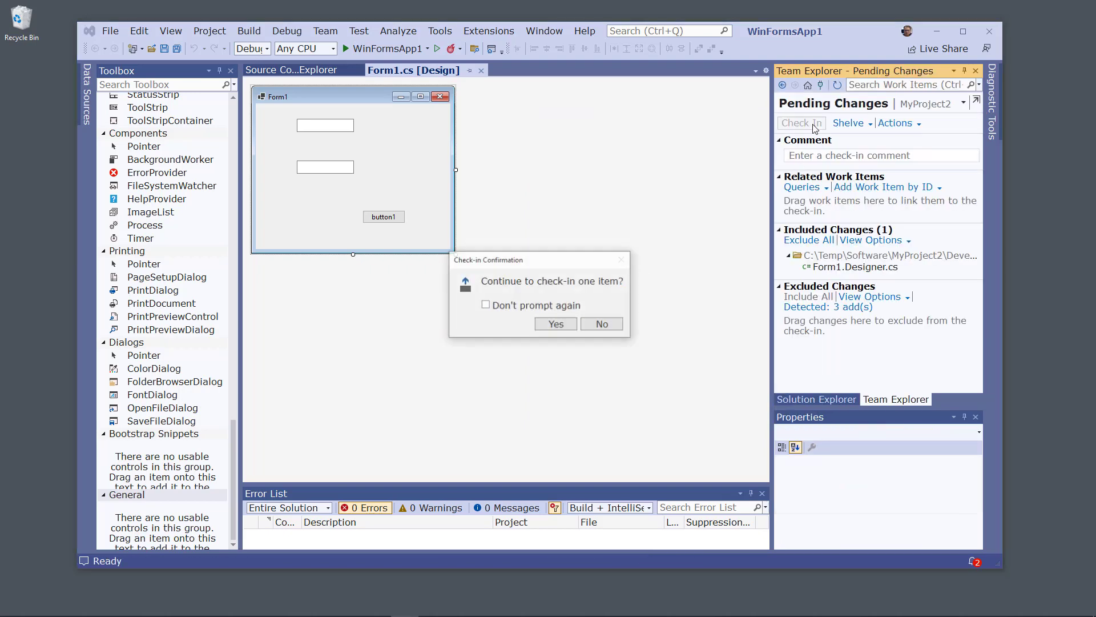
{"action": "left_click", "coordinate": [556, 324]}
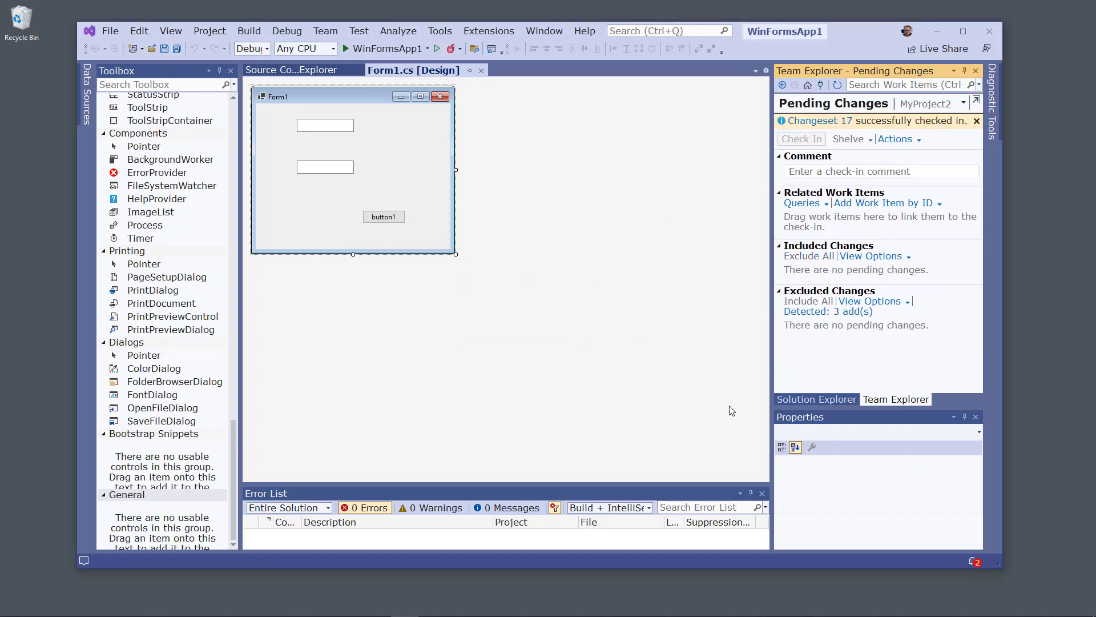
{"action": "left_click", "coordinate": [822, 402]}
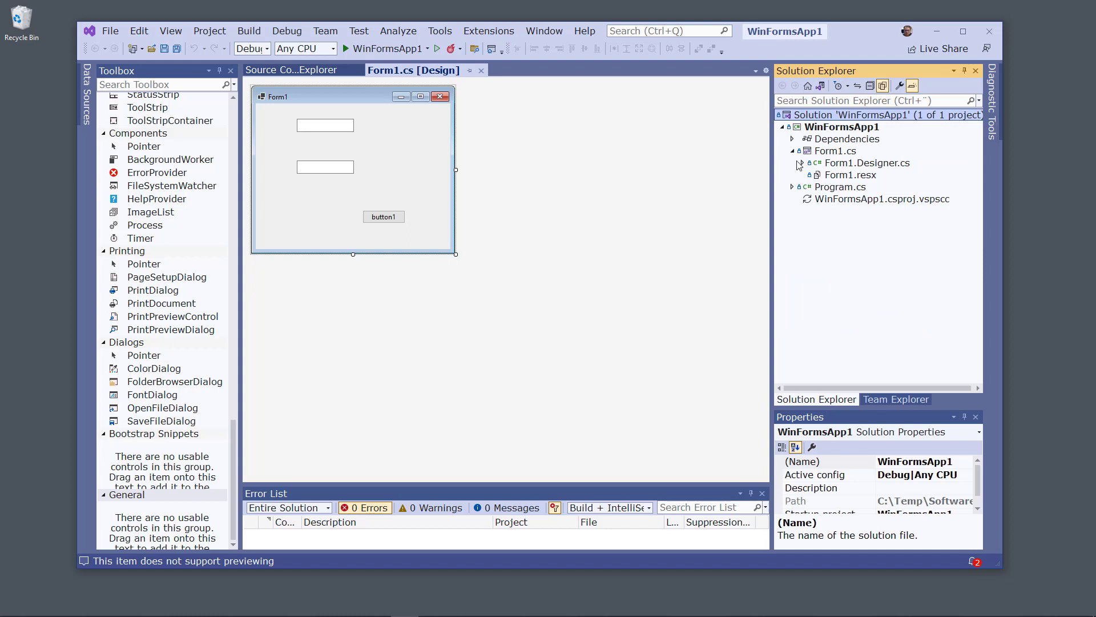
{"action": "left_click", "coordinate": [835, 153]}
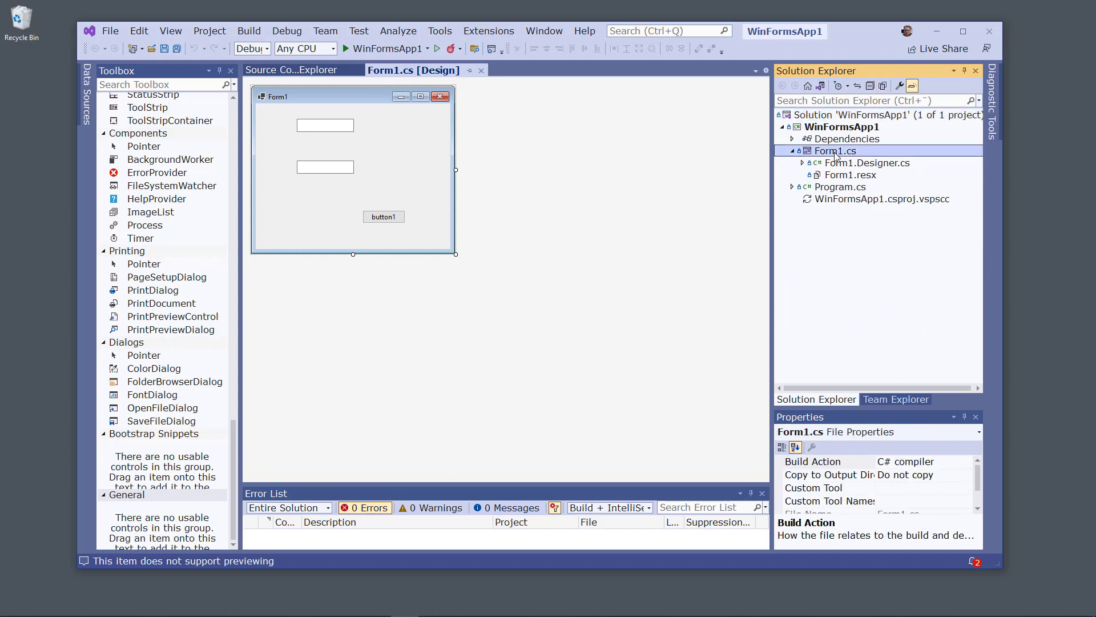
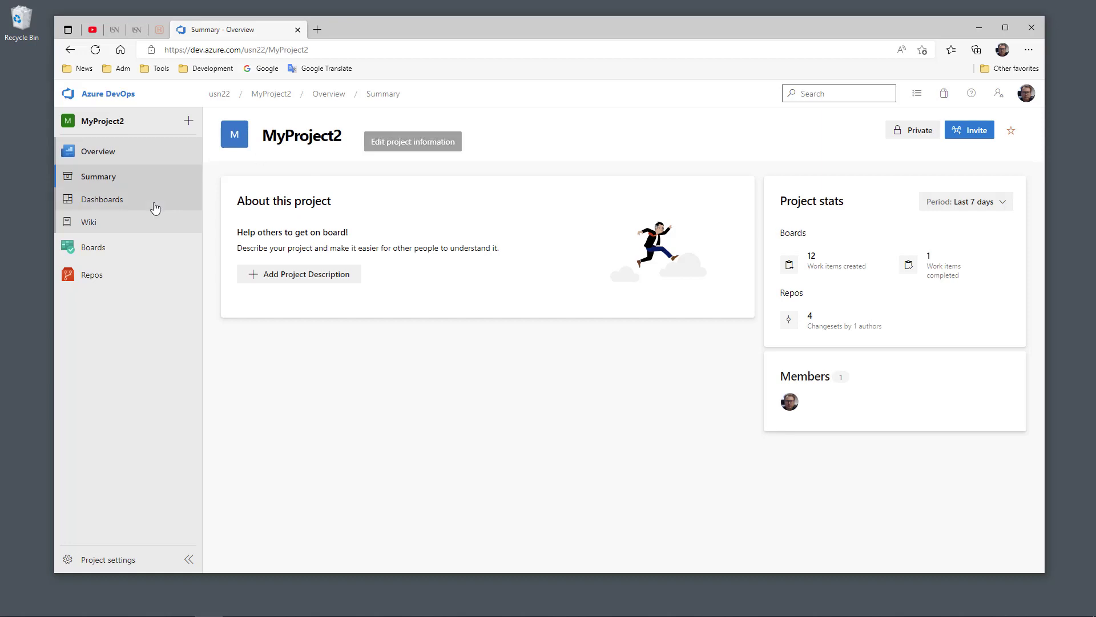
- In Azure DevOps in the browser, open MyProject2's work items and start a new Bug titled "Search is not Working"
{"action": "left_click", "coordinate": [100, 249]}
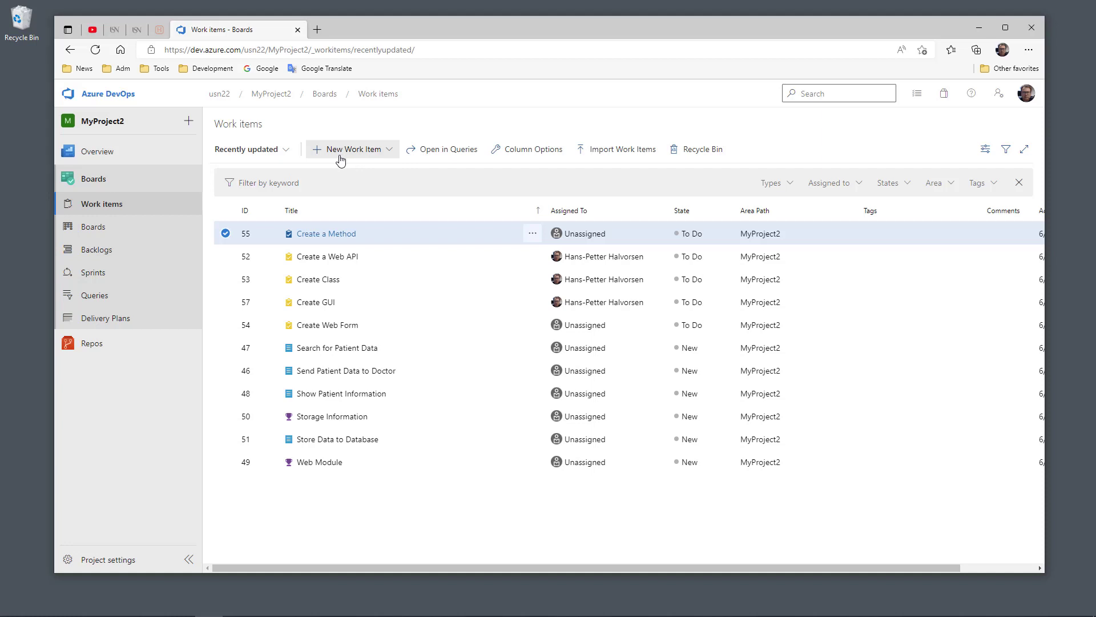
{"action": "left_click", "coordinate": [382, 156]}
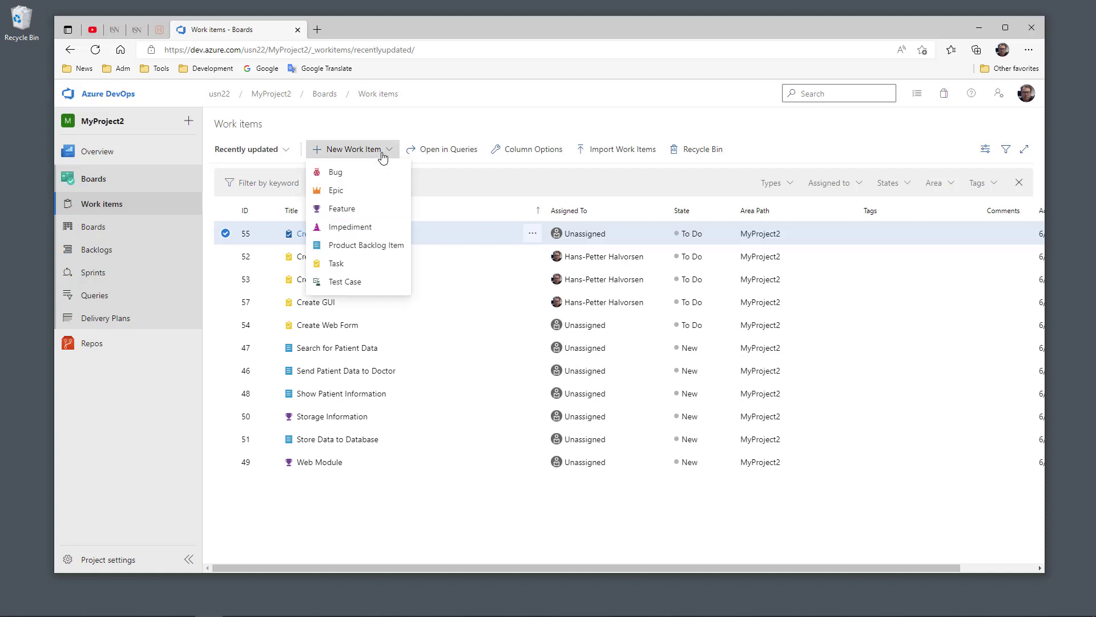
{"action": "left_click", "coordinate": [358, 172]}
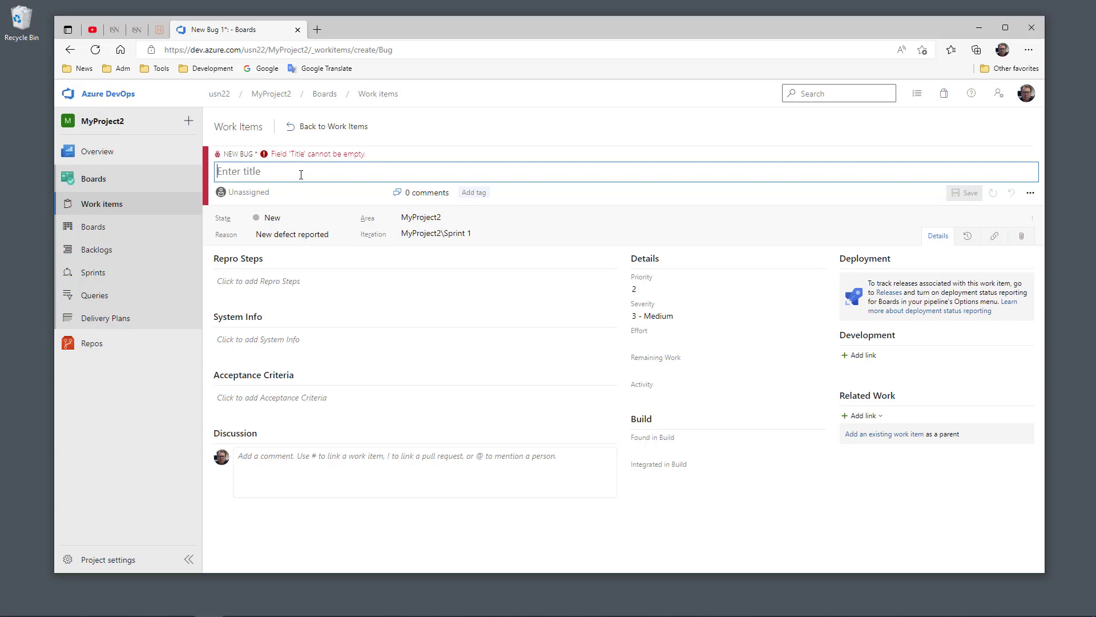
{"action": "type", "text": "Search "}
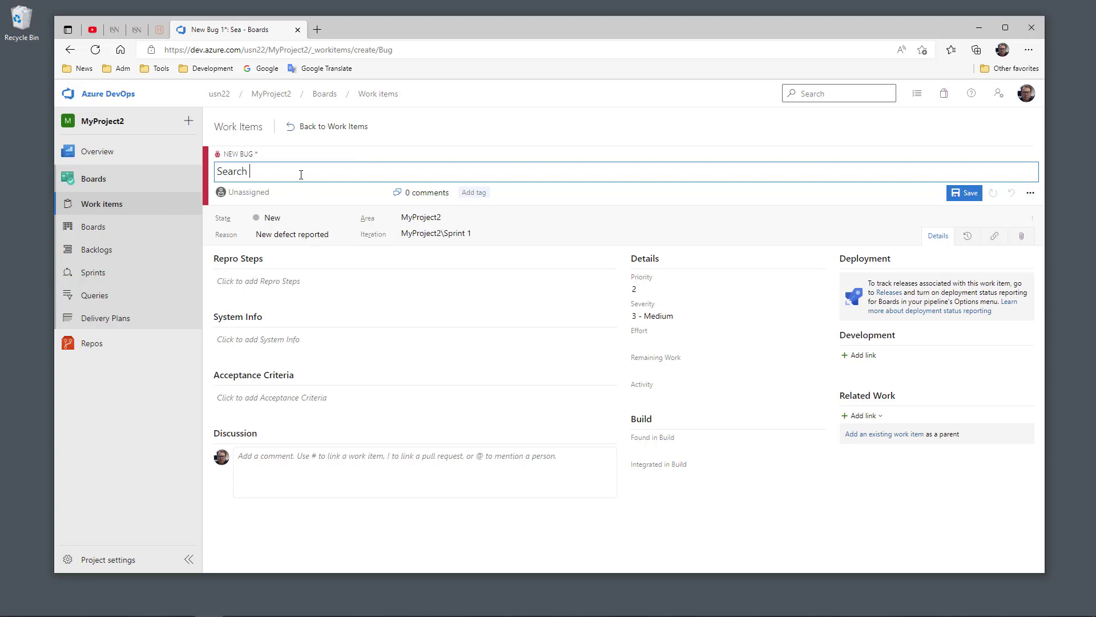
{"action": "type", "text": "is not Working"}
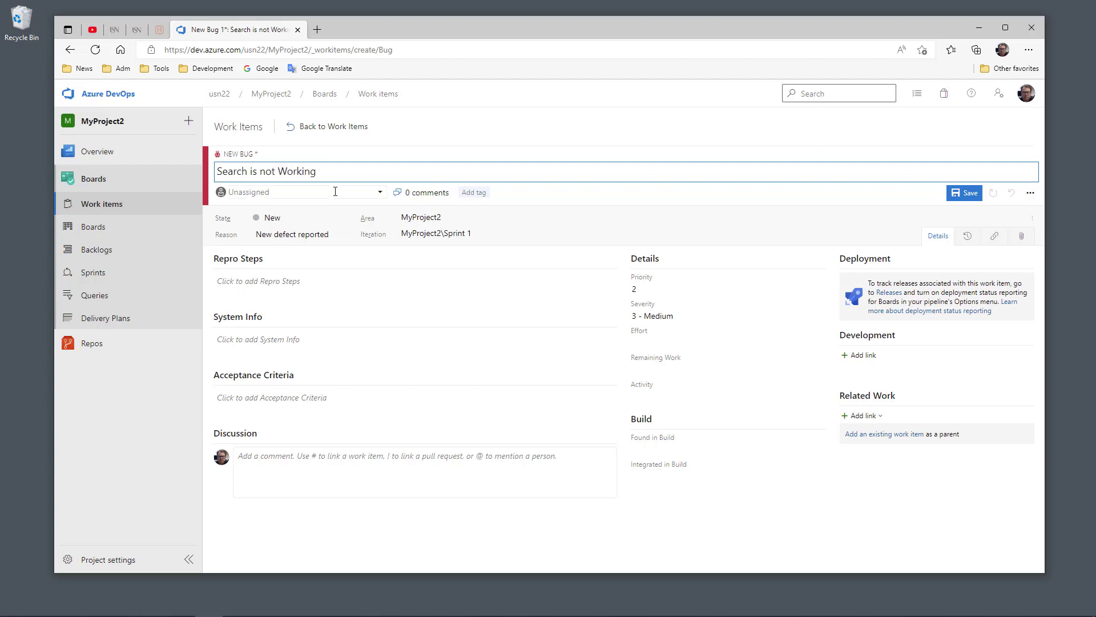
{"action": "double_click", "coordinate": [352, 176]}
- Assign the new bug to the project's only member, save it, and return to the work items list
{"action": "left_click", "coordinate": [266, 193]}
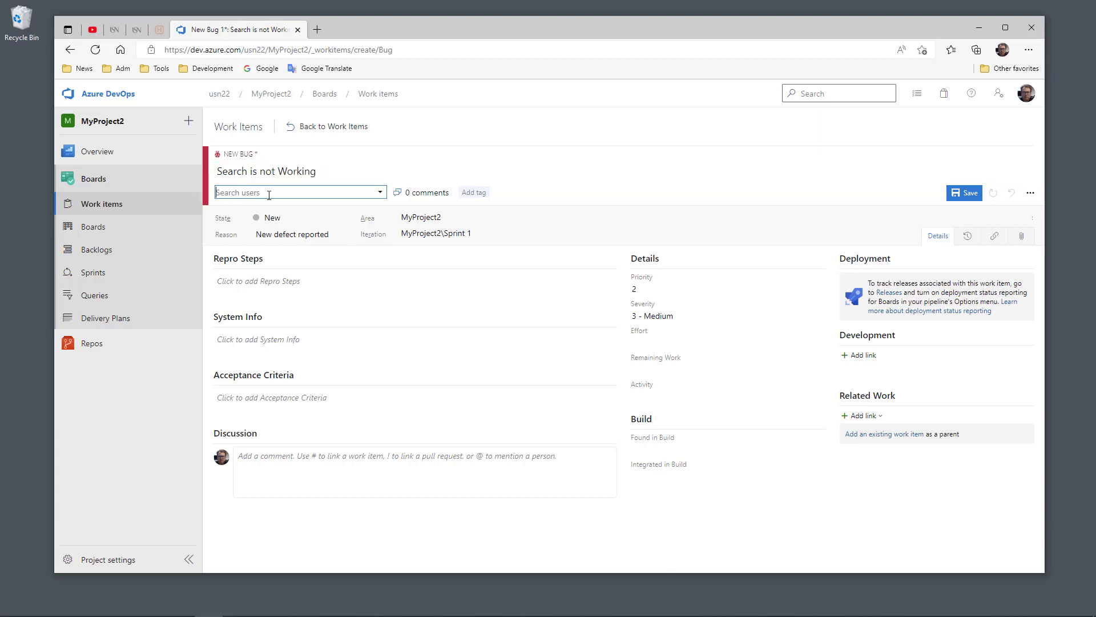
{"action": "left_click", "coordinate": [380, 193]}
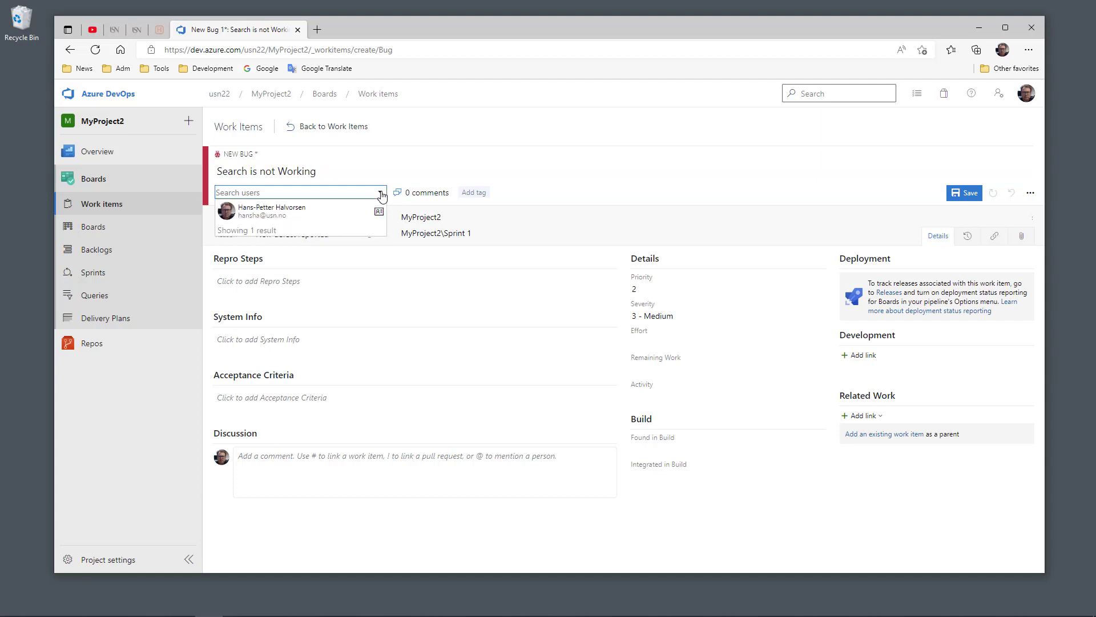
{"action": "left_click", "coordinate": [311, 213]}
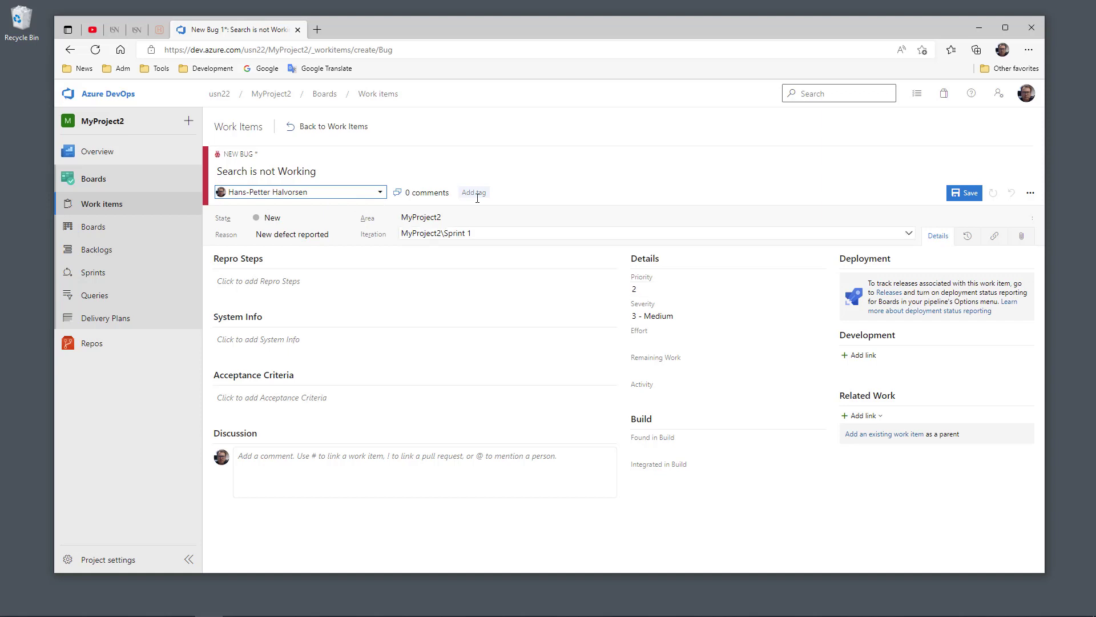
{"action": "left_click", "coordinate": [317, 194]}
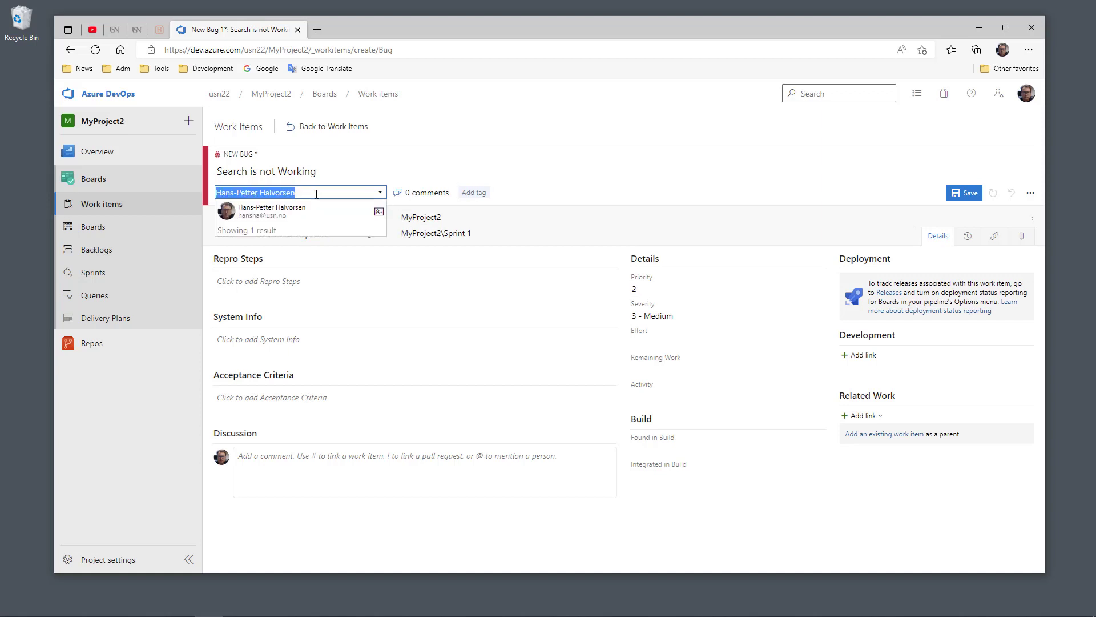
{"action": "left_click", "coordinate": [328, 170]}
{"action": "double_click", "coordinate": [328, 169]}
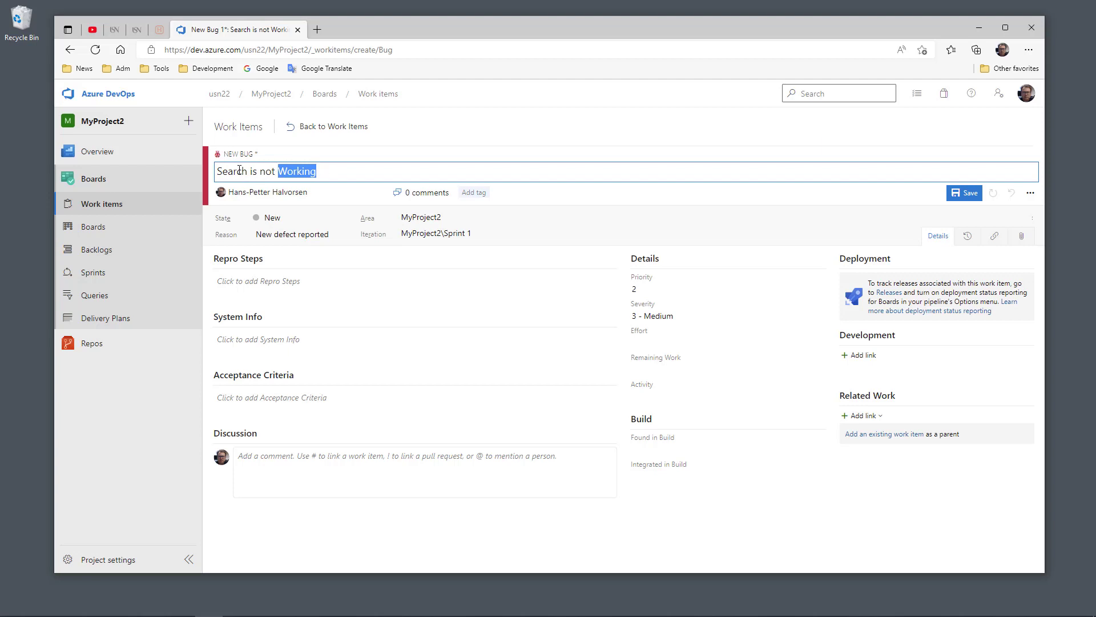
{"action": "left_click", "coordinate": [962, 196]}
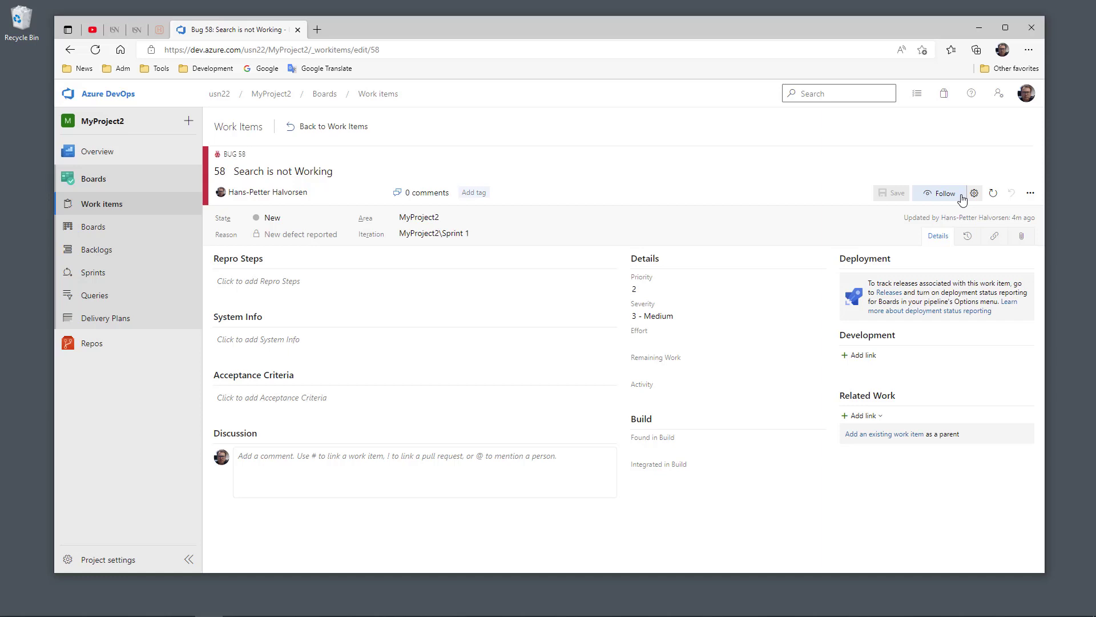
{"action": "left_click", "coordinate": [328, 127]}
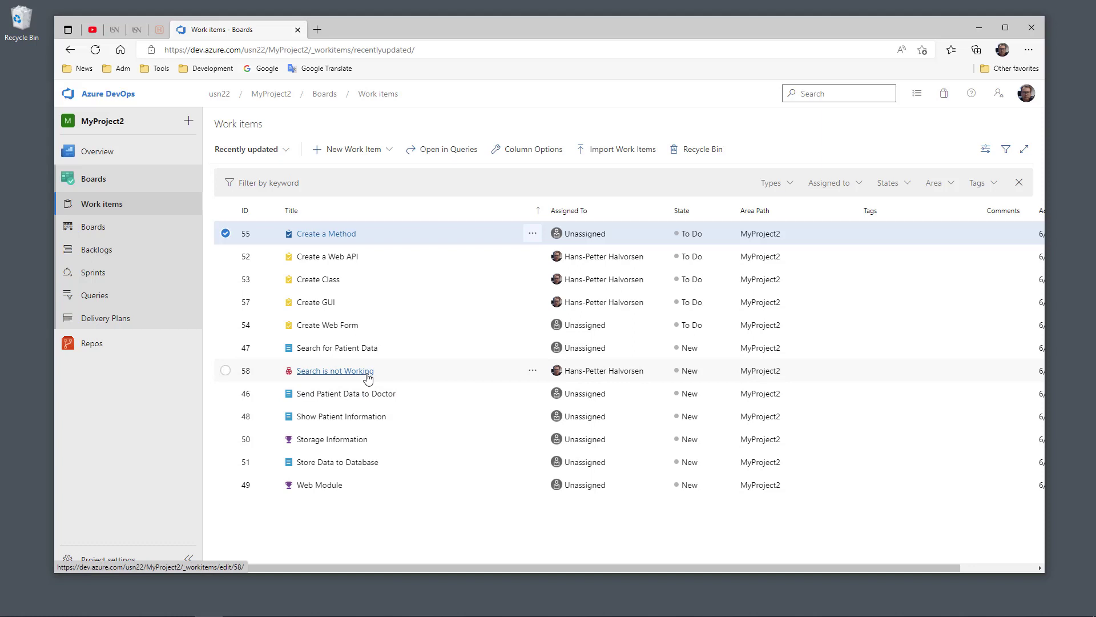
- Create and save an unassigned Bug titled "Search button is not enabled", and return to the work items list
{"action": "left_click", "coordinate": [389, 151]}
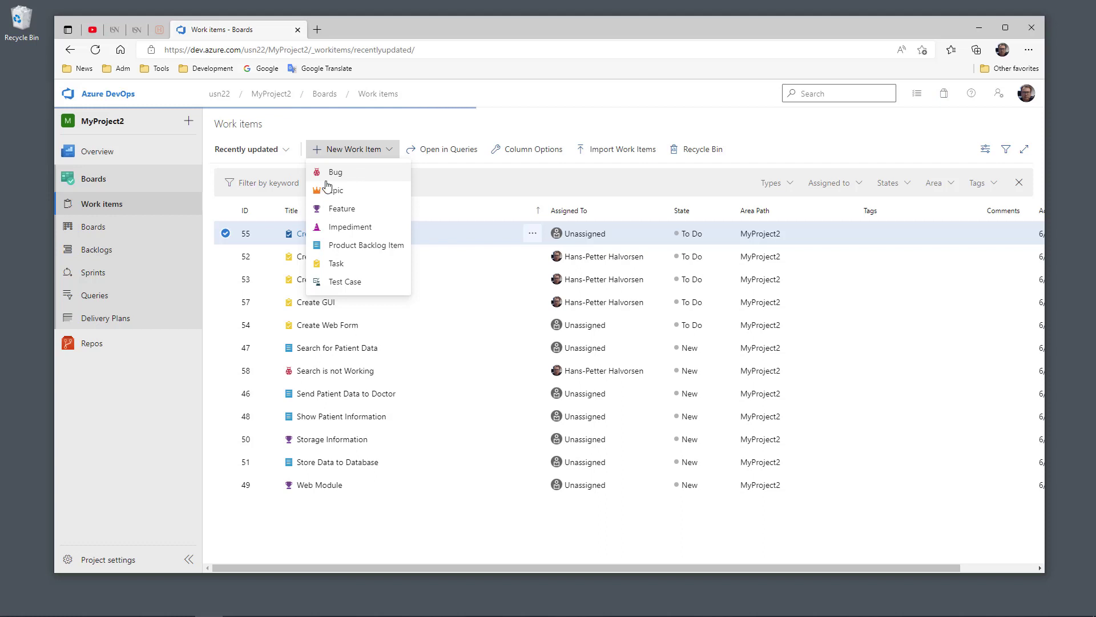
{"action": "left_click", "coordinate": [336, 173]}
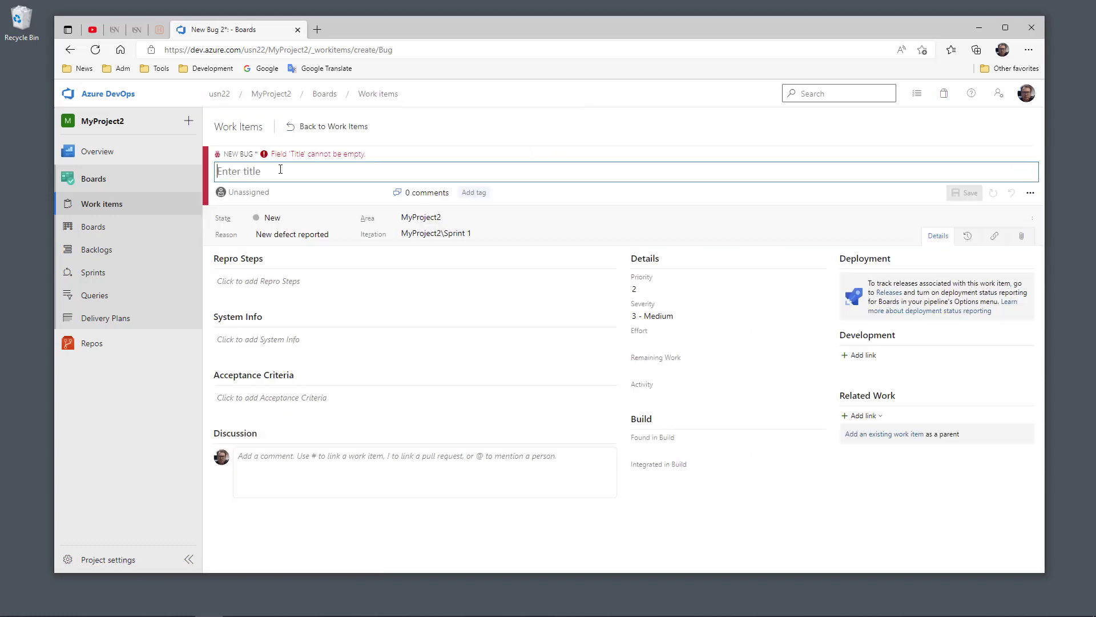
{"action": "type", "text": "Search "}
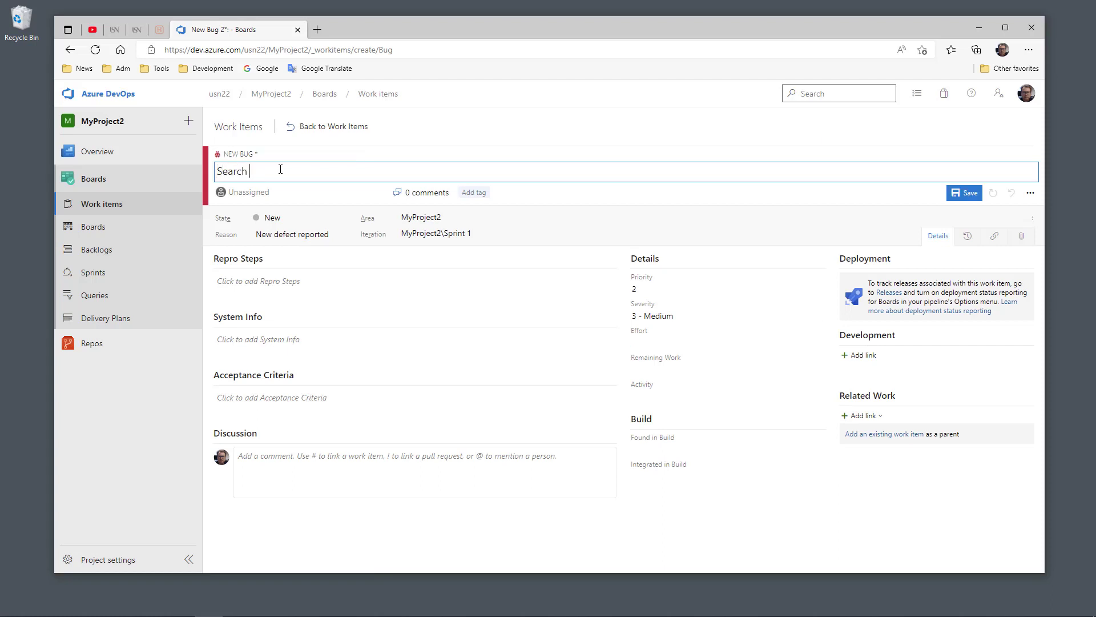
{"action": "type", "text": "button is not enabled"}
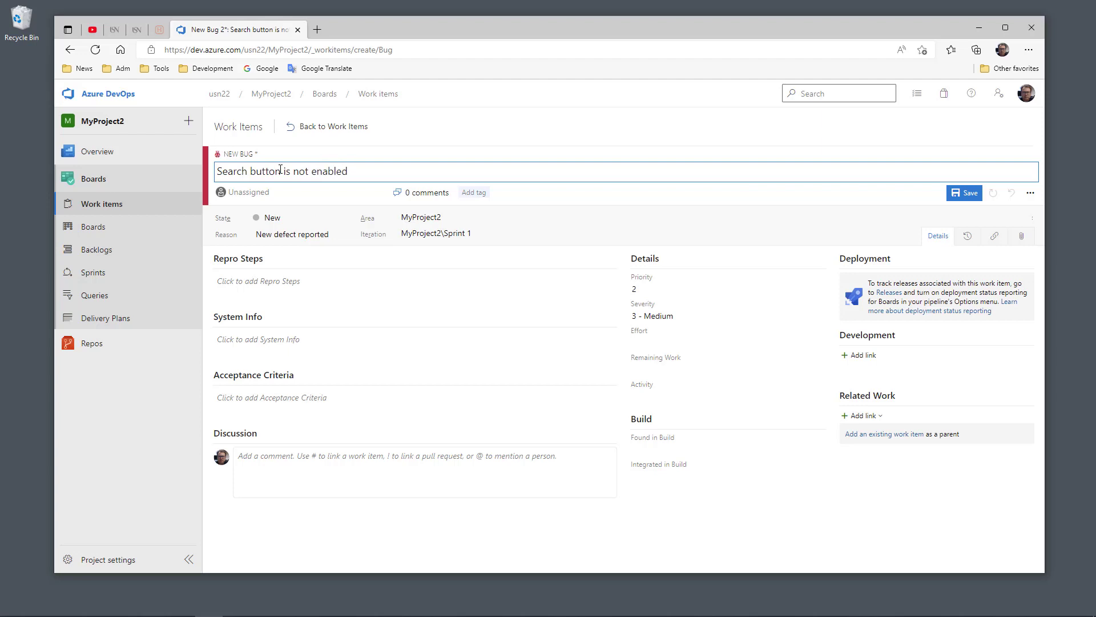
{"action": "left_click", "coordinate": [961, 200]}
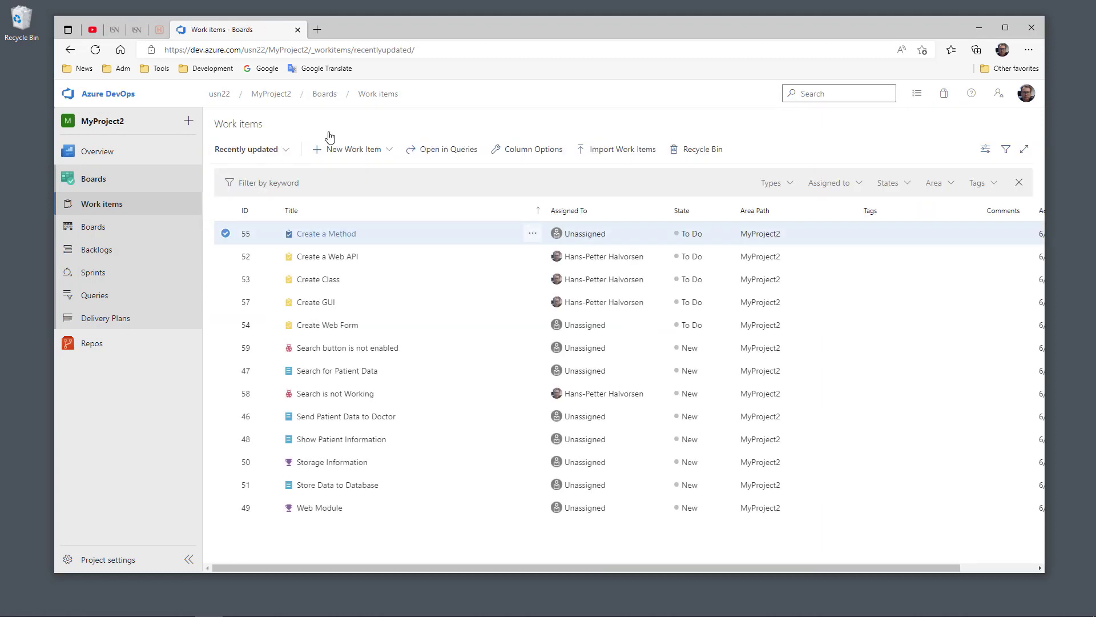
- Create and save an unassigned Bug titled "Web Application is crashing during execution", and return to the work items list
{"action": "left_click", "coordinate": [385, 152]}
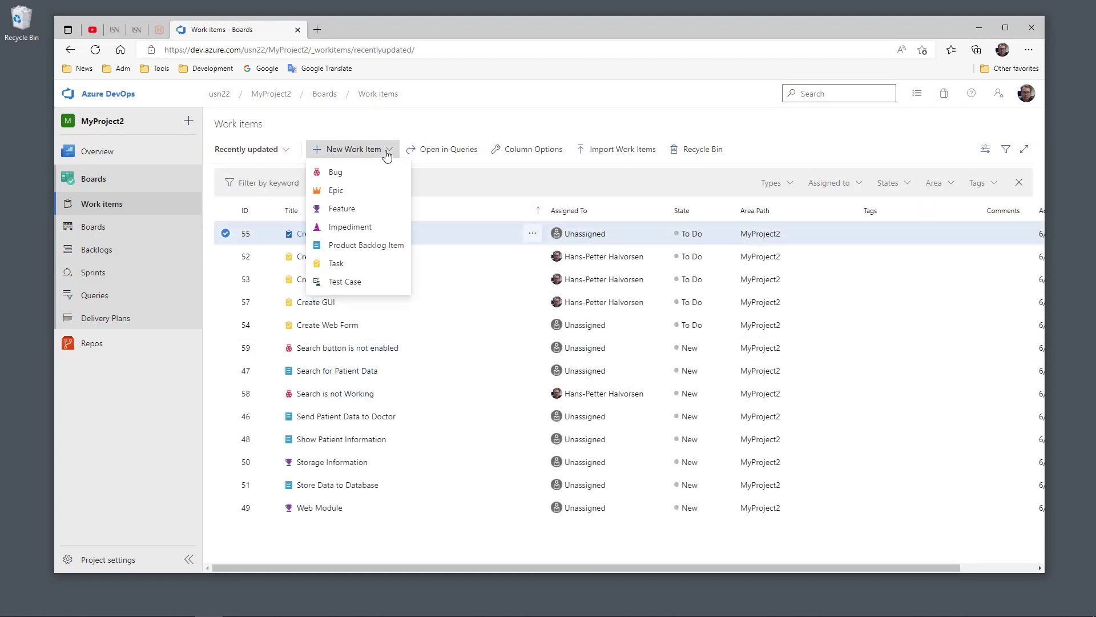
{"action": "left_click", "coordinate": [370, 171]}
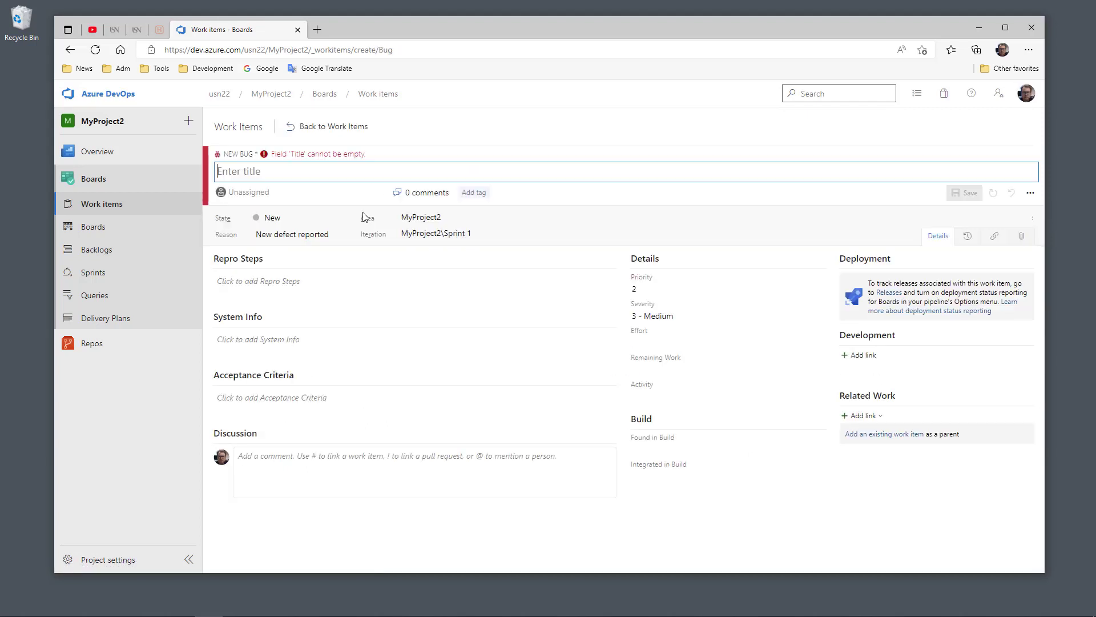
{"action": "type", "text": "Web "}
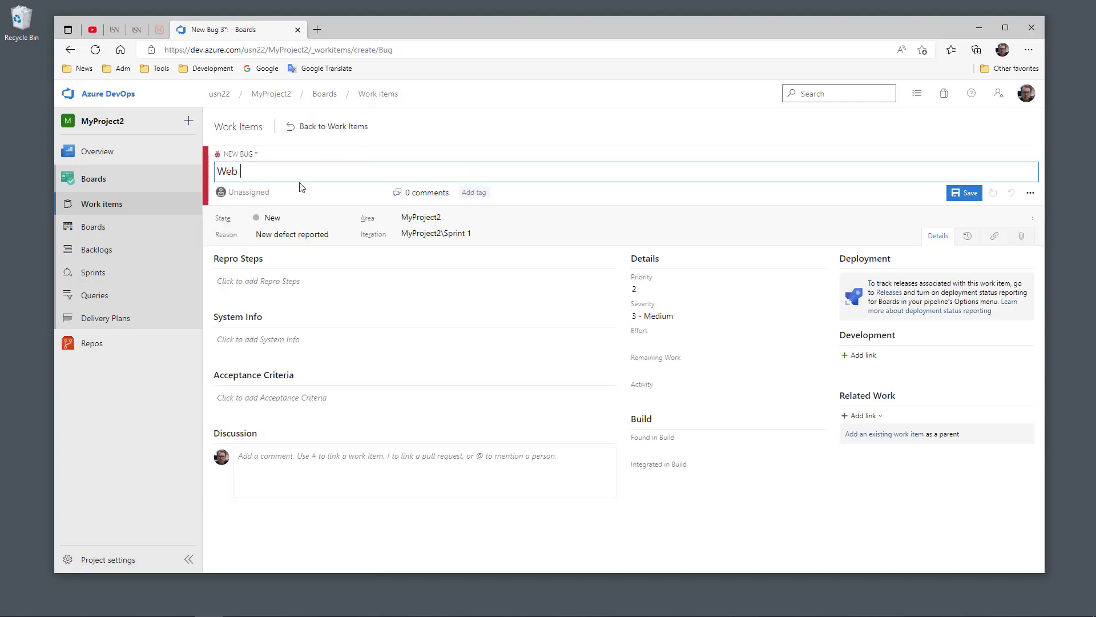
{"action": "type", "text": "Application is c"}
{"action": "type", "text": "ar"}
{"action": "type", "text": "ras"}
{"action": "type", "text": "hin"}
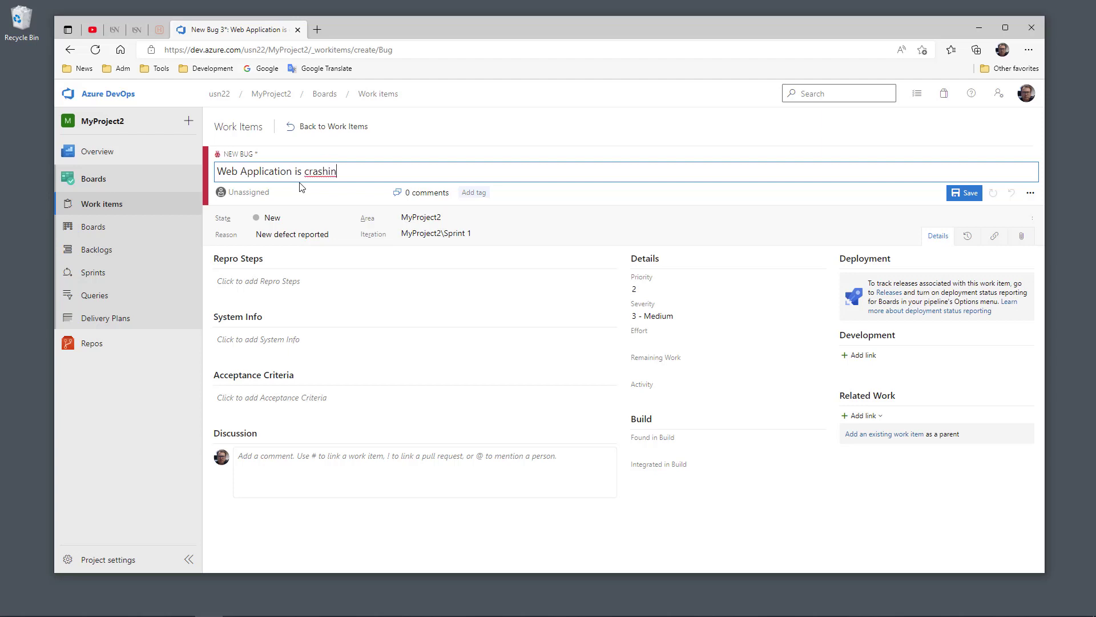
{"action": "type", "text": "g during execution"}
{"action": "left_click", "coordinate": [951, 195]}
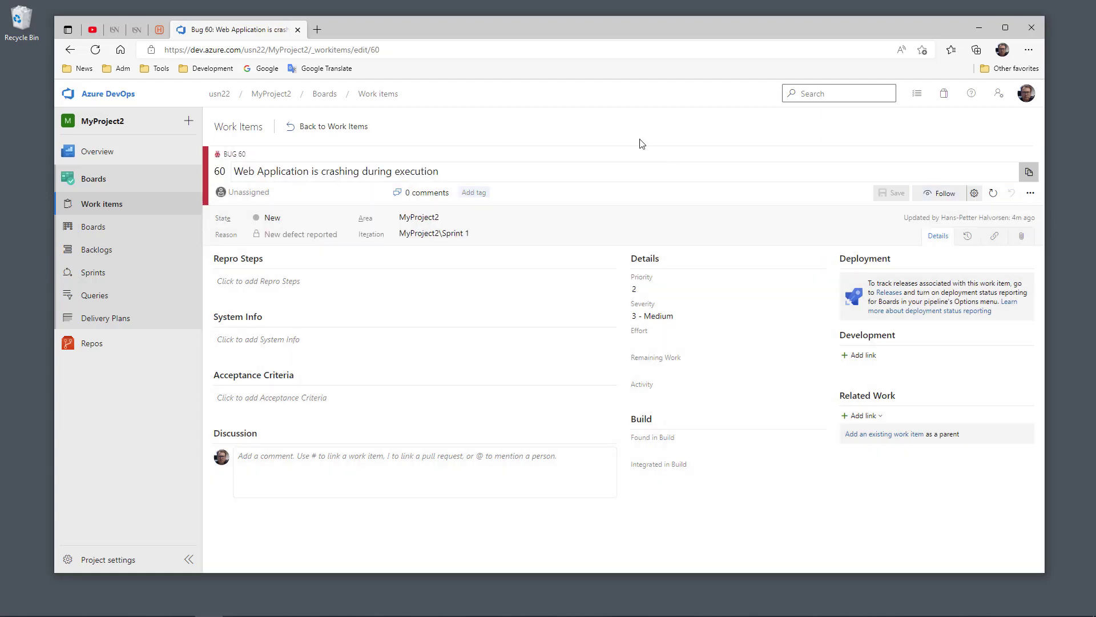
{"action": "left_click", "coordinate": [348, 127]}
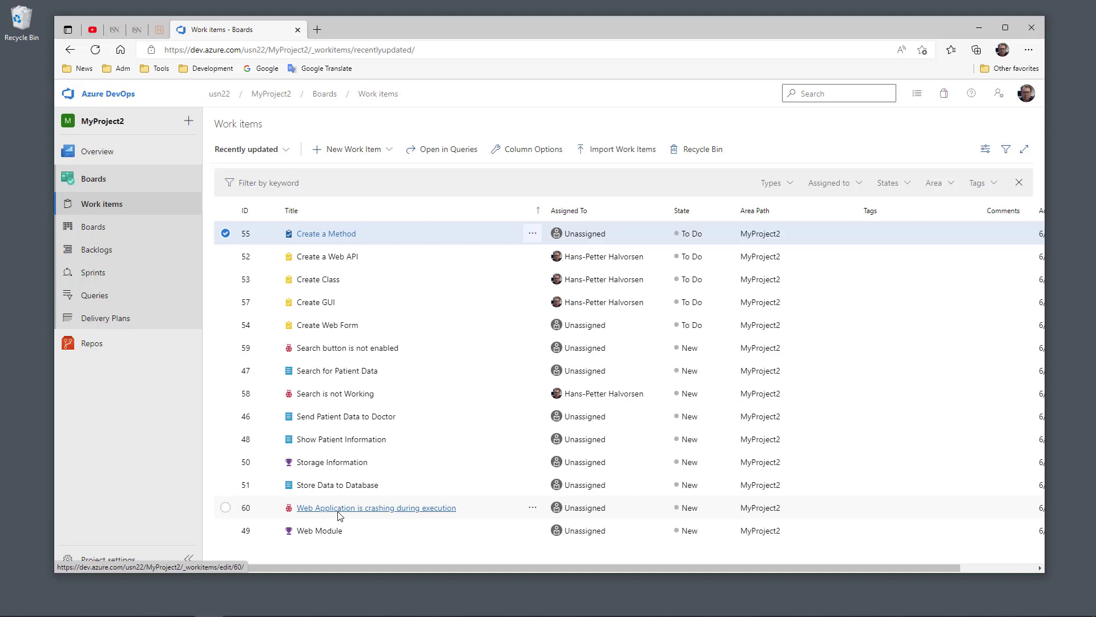
- Start a new query in MyProject2 that filters Work Item Type = Bug, and remove its State clause
{"action": "left_click", "coordinate": [94, 298]}
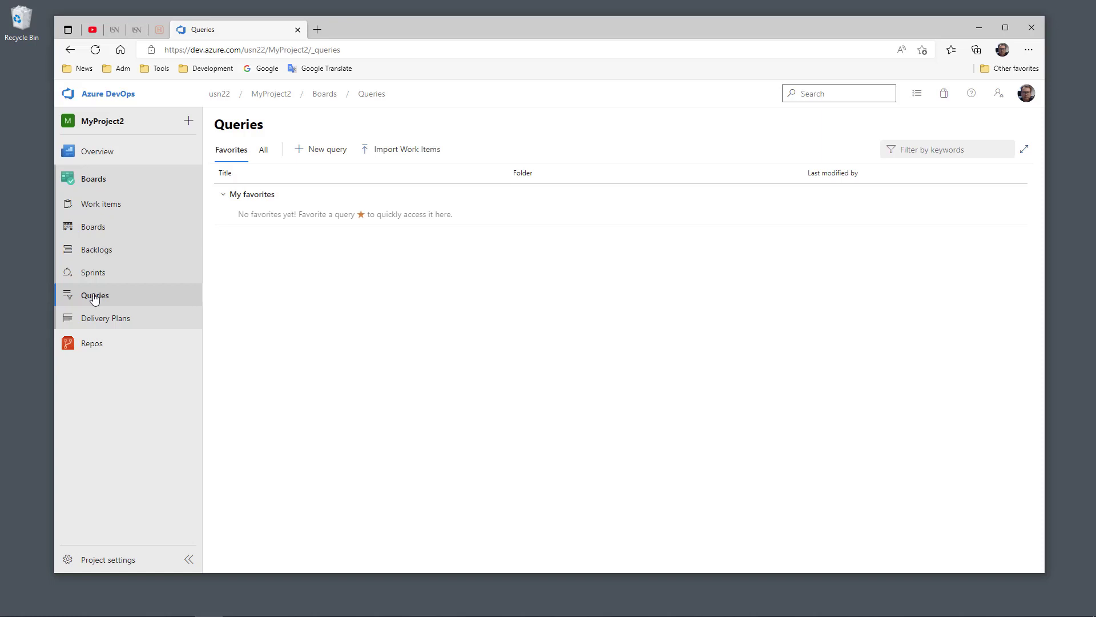
{"action": "left_click", "coordinate": [326, 151]}
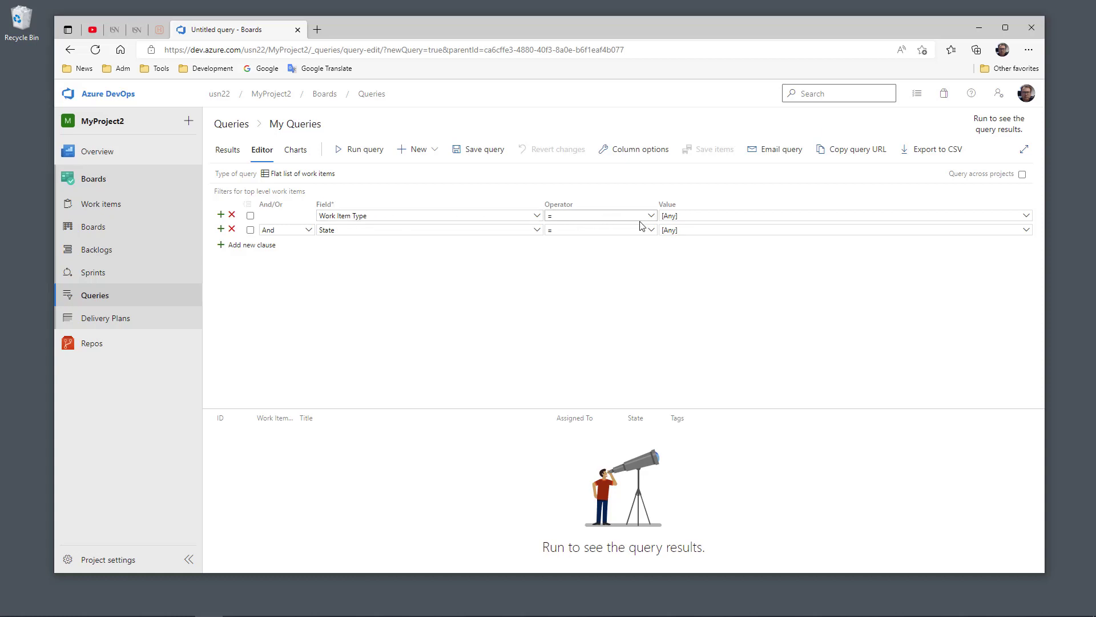
{"action": "left_click", "coordinate": [1026, 216]}
{"action": "left_click", "coordinate": [719, 245]}
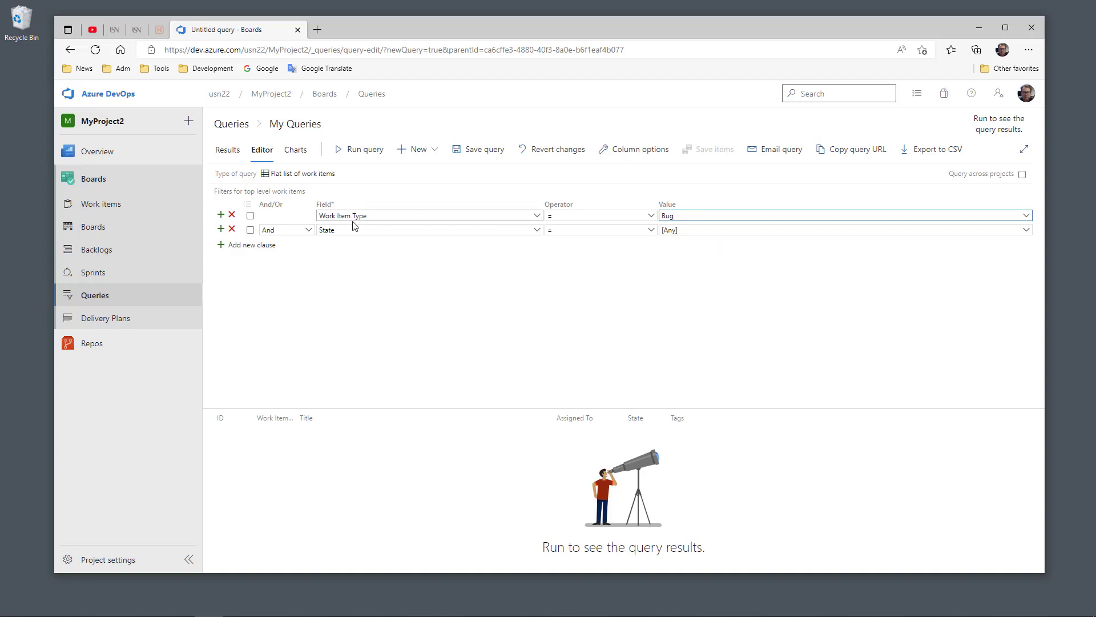
{"action": "left_click", "coordinate": [232, 229]}
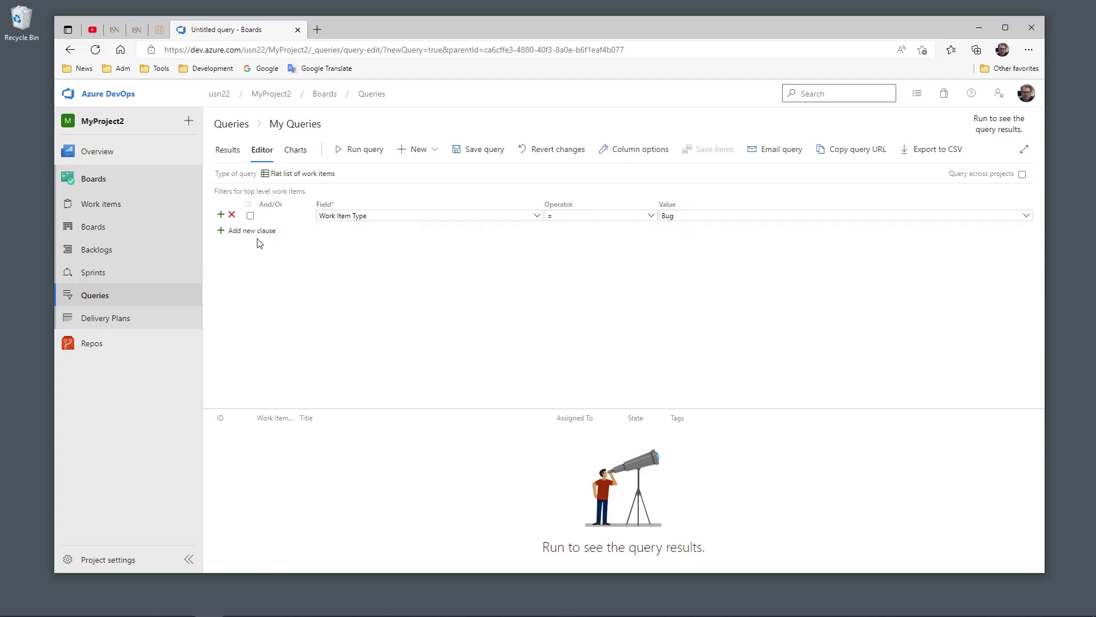
{"action": "left_click", "coordinate": [221, 234]}
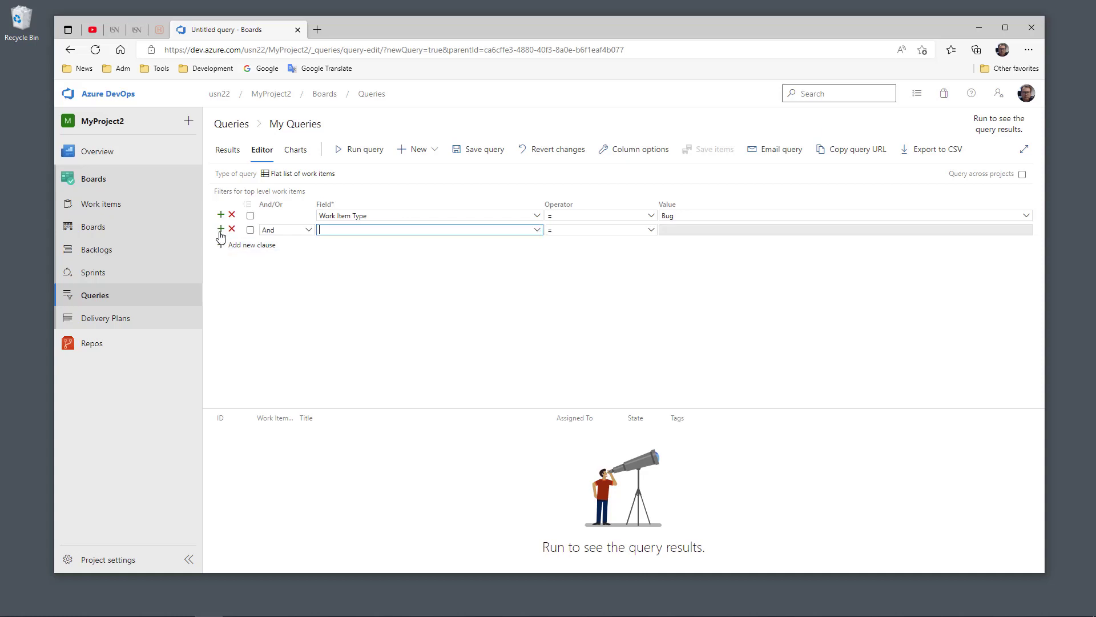
{"action": "left_click", "coordinate": [221, 245]}
{"action": "left_click", "coordinate": [221, 260]}
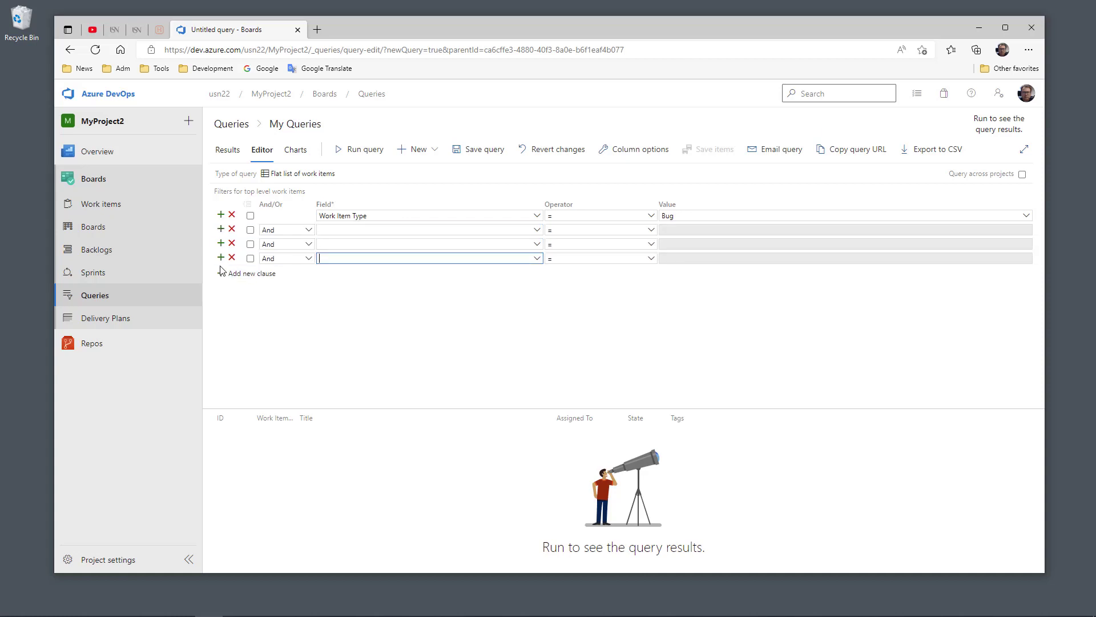
{"action": "left_click", "coordinate": [232, 258]}
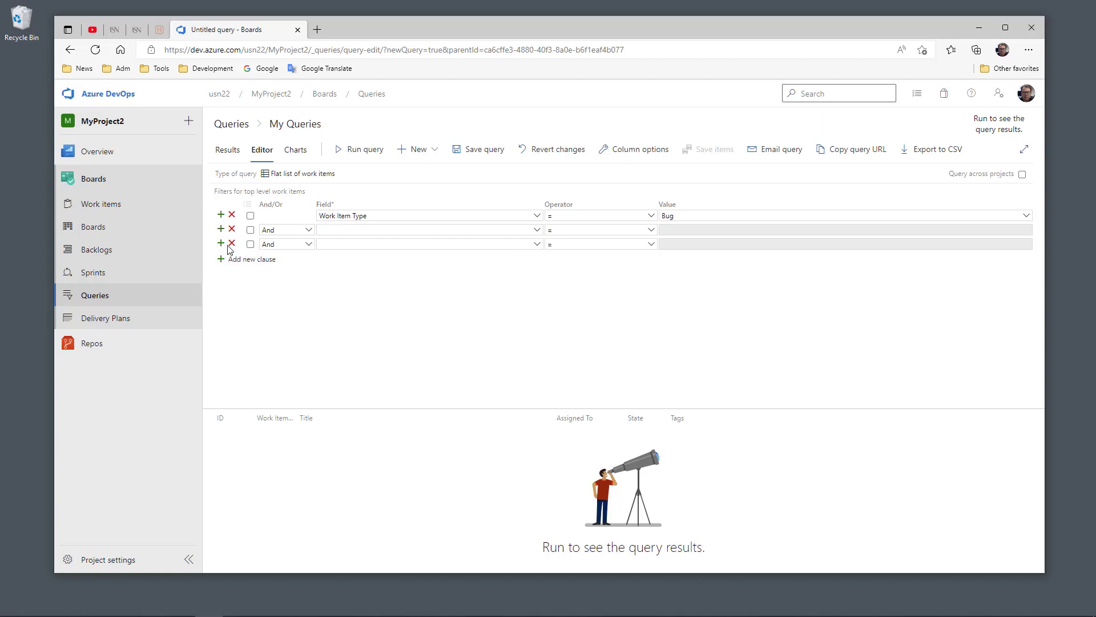
{"action": "left_click", "coordinate": [232, 243]}
{"action": "left_click", "coordinate": [232, 230]}
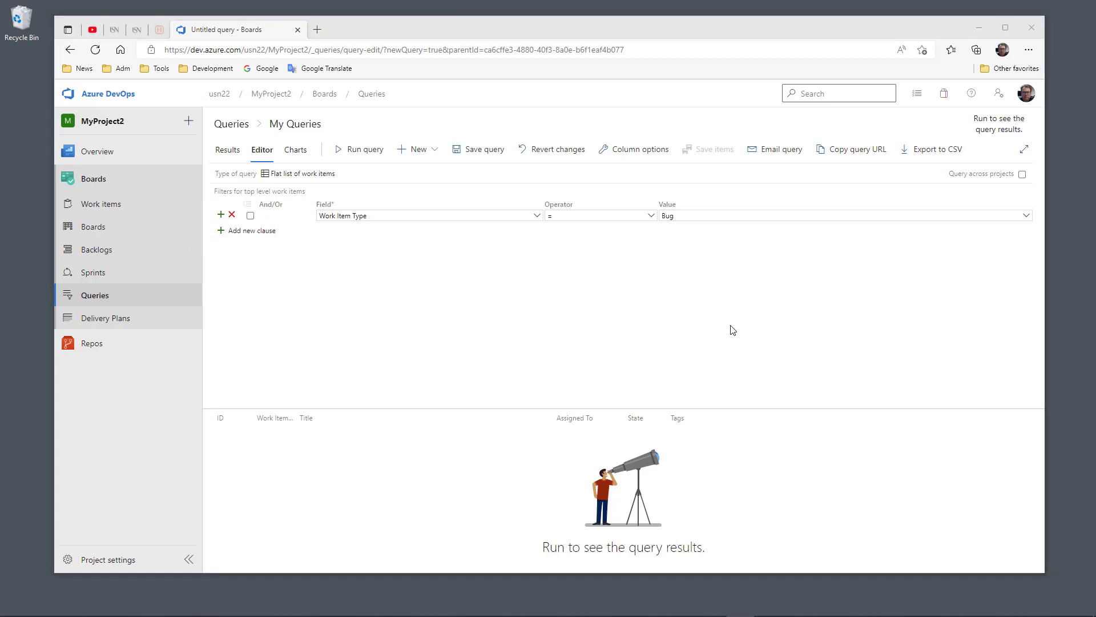
- Save the query as "AllBugs" in the My Queries folder
{"action": "left_click", "coordinate": [482, 151]}
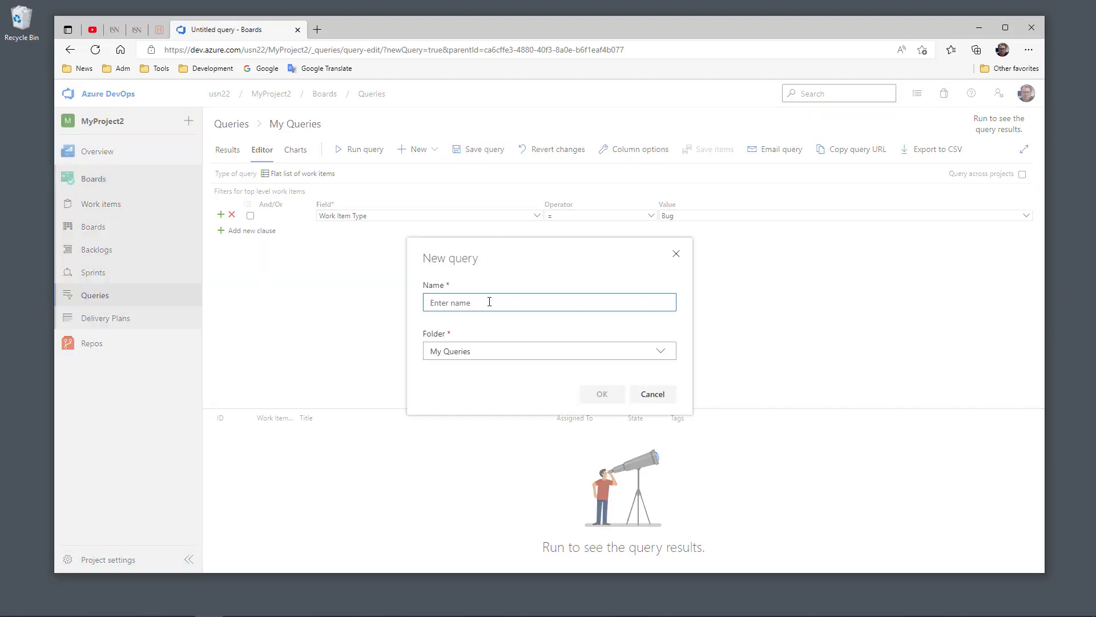
{"action": "type", "text": "AllBu"}
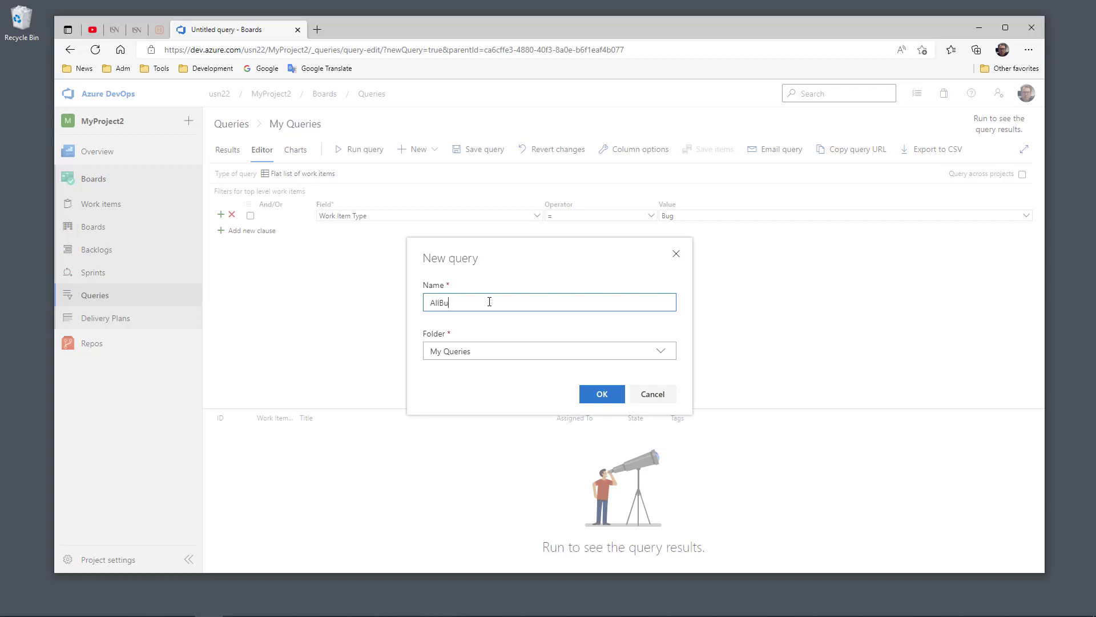
{"action": "type", "text": "gs"}
{"action": "left_click", "coordinate": [664, 357]}
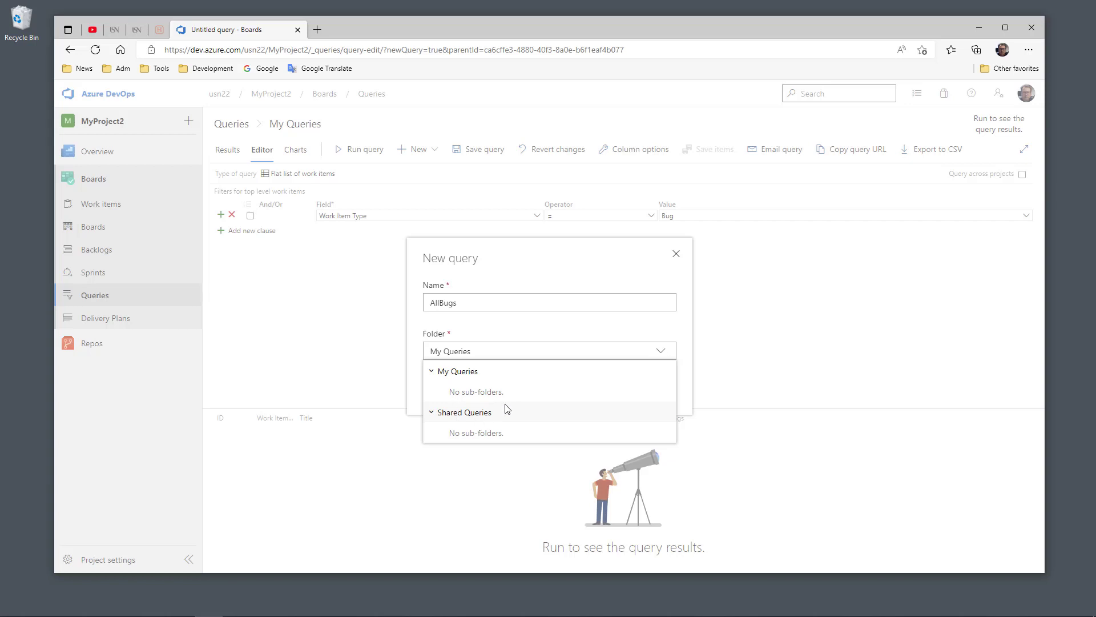
{"action": "left_click", "coordinate": [472, 374]}
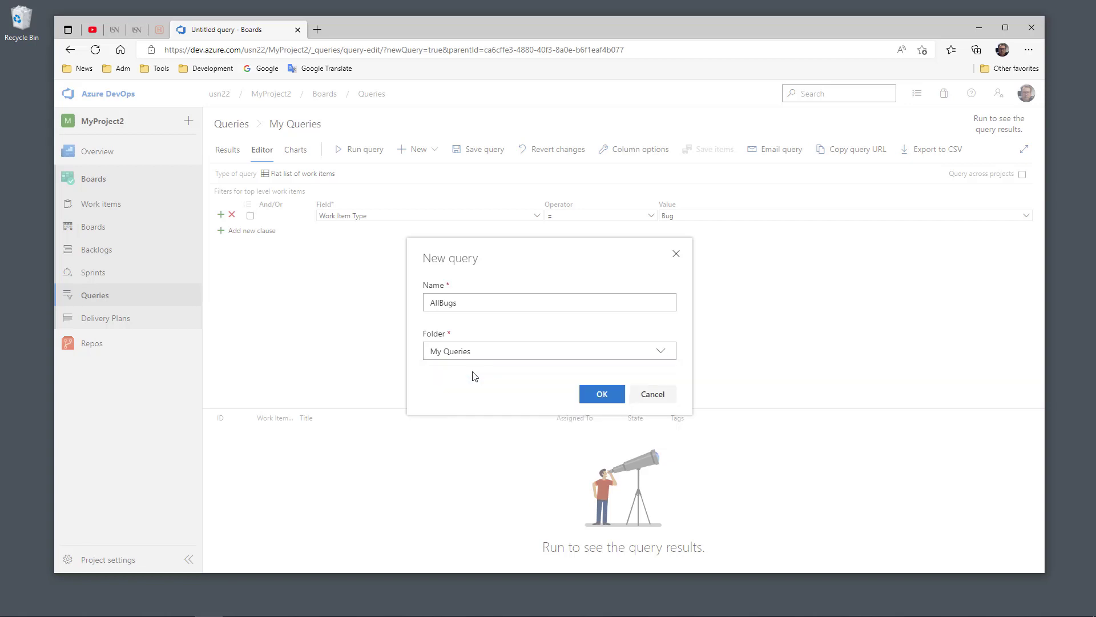
{"action": "left_click", "coordinate": [600, 398]}
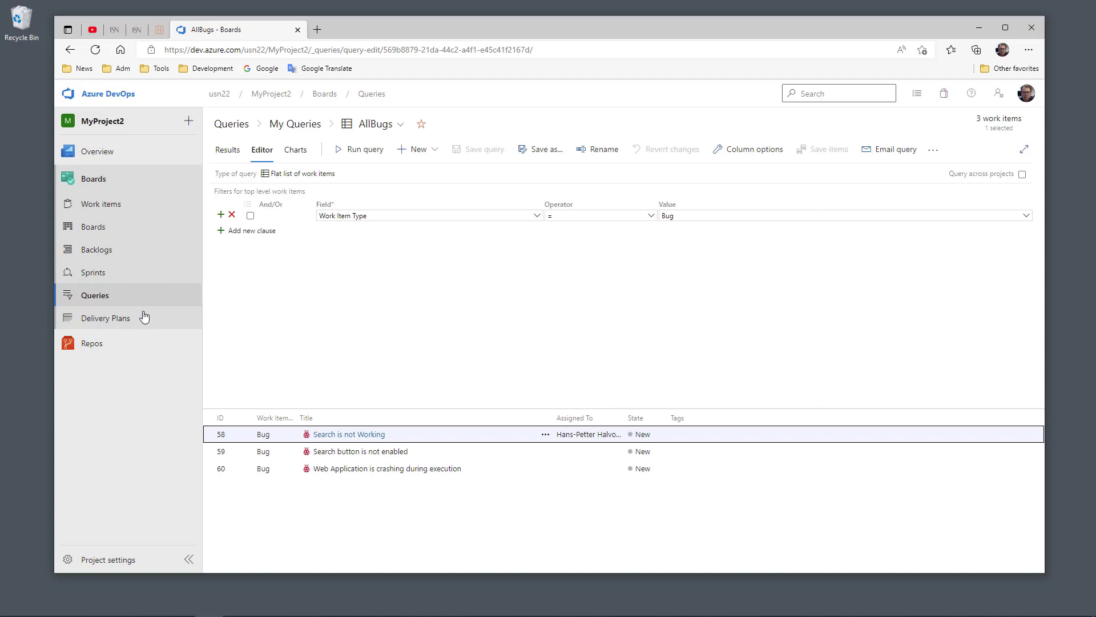
- Reopen the AllBugs query from the queries overview and examine the details of each listed bug
{"action": "left_click", "coordinate": [112, 302]}
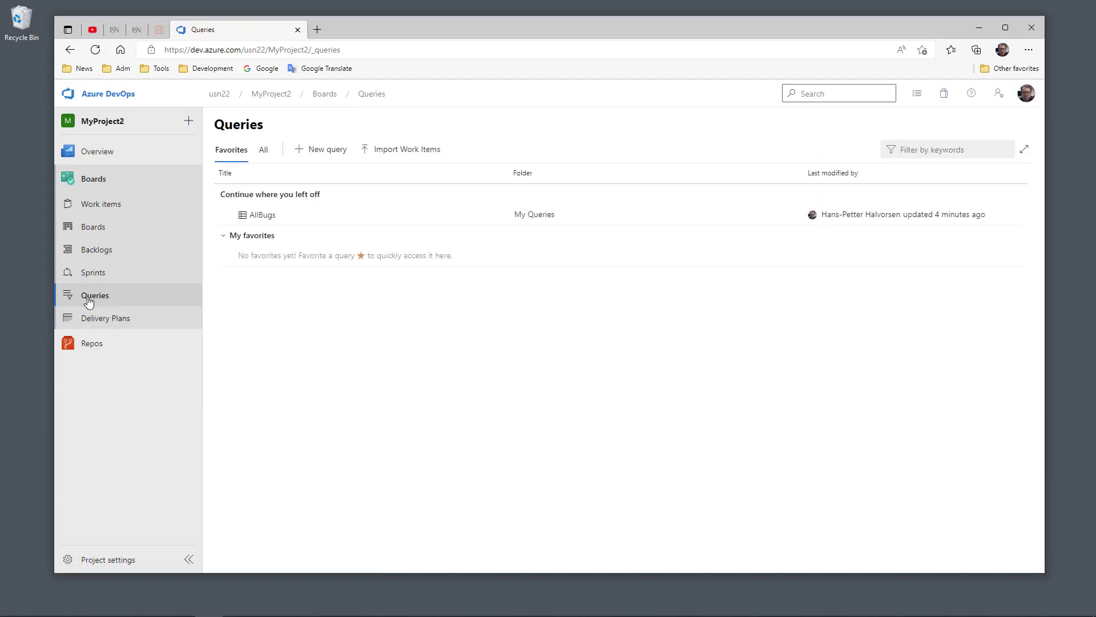
{"action": "left_click", "coordinate": [90, 299]}
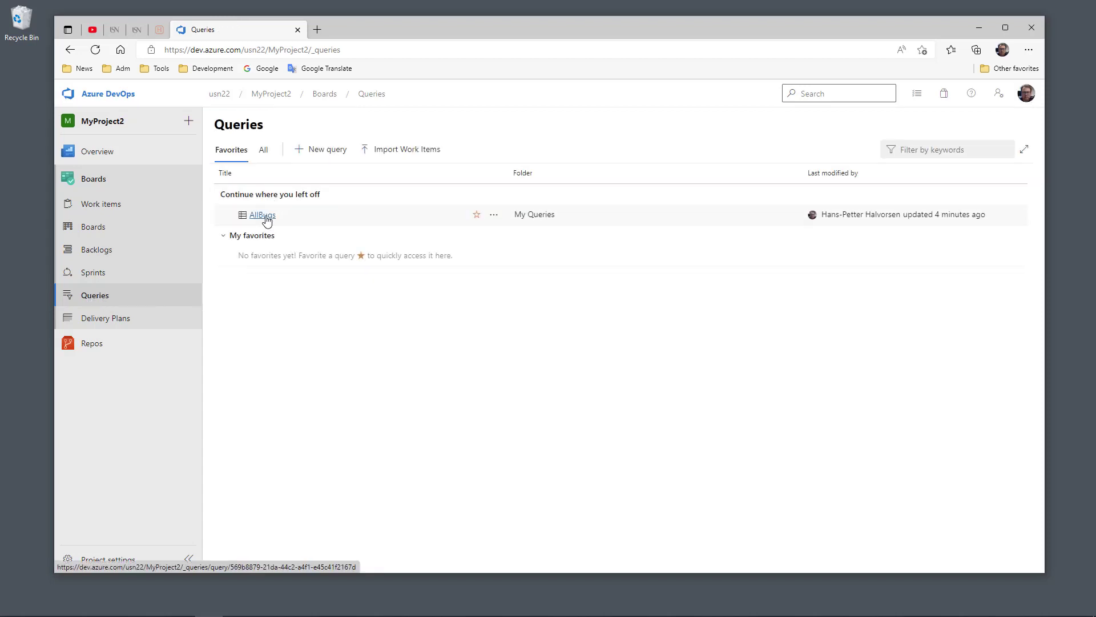
{"action": "left_click", "coordinate": [264, 217]}
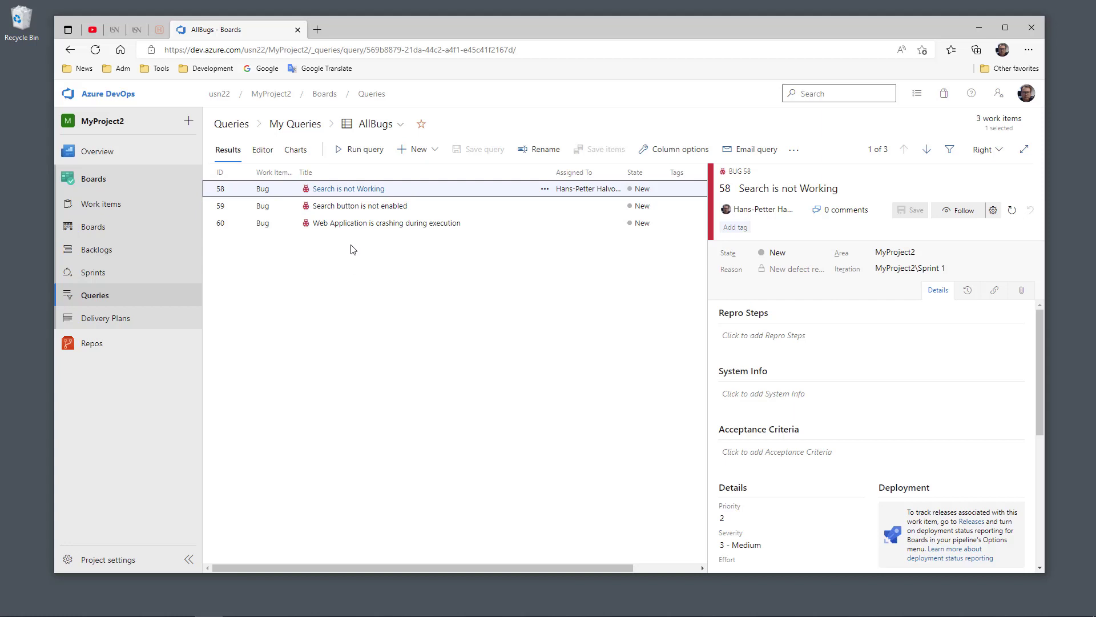
{"action": "left_click", "coordinate": [360, 207]}
{"action": "left_click", "coordinate": [365, 228]}
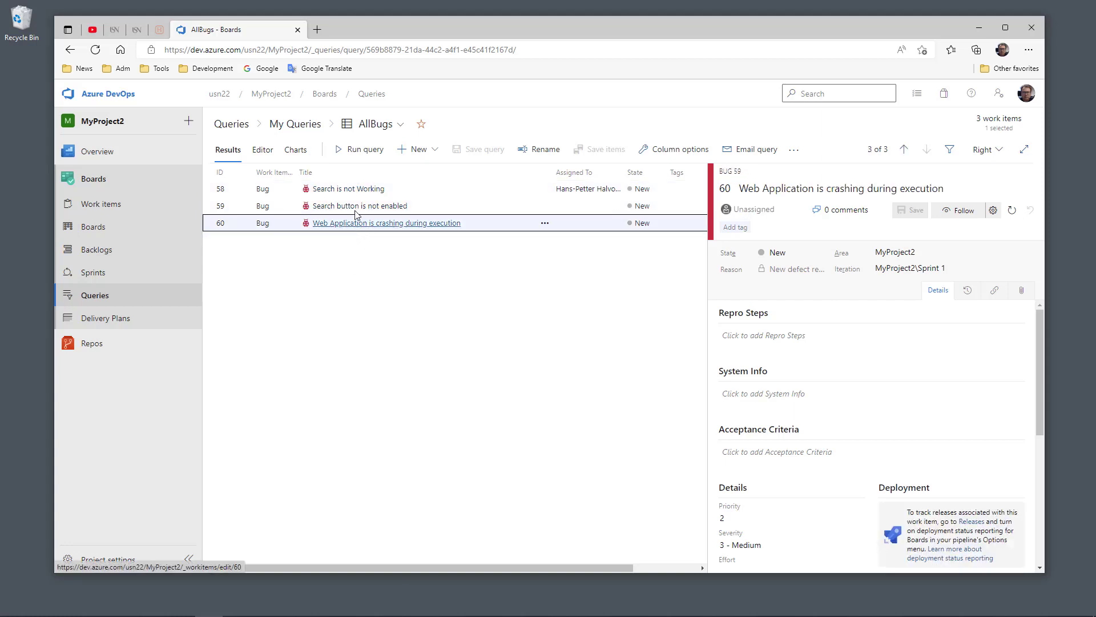
{"action": "left_click", "coordinate": [360, 191]}
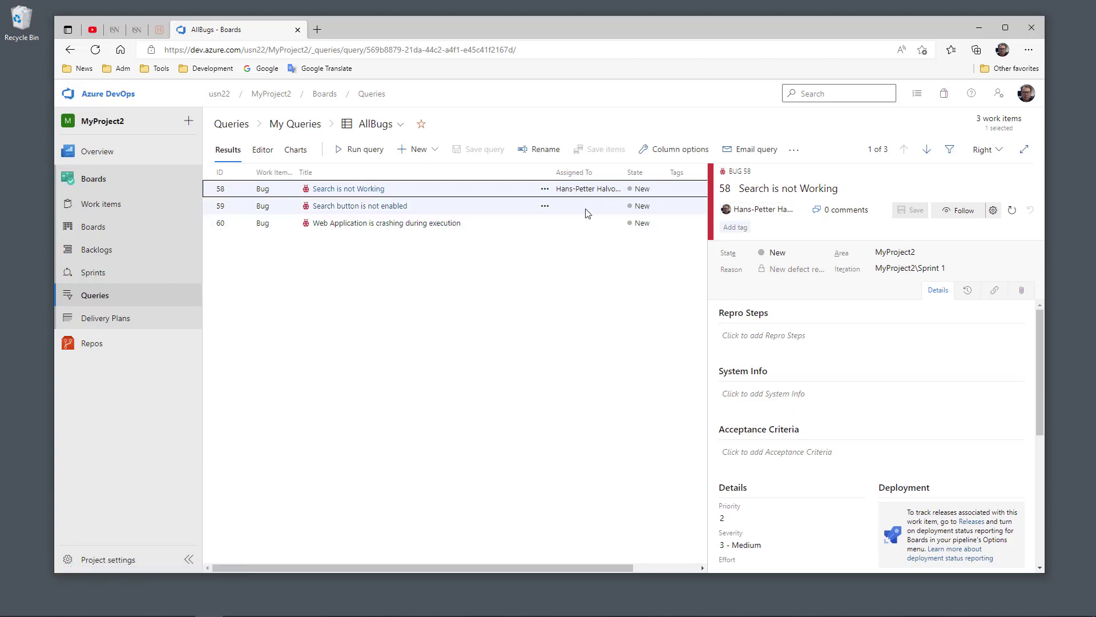
{"action": "left_click", "coordinate": [386, 212]}
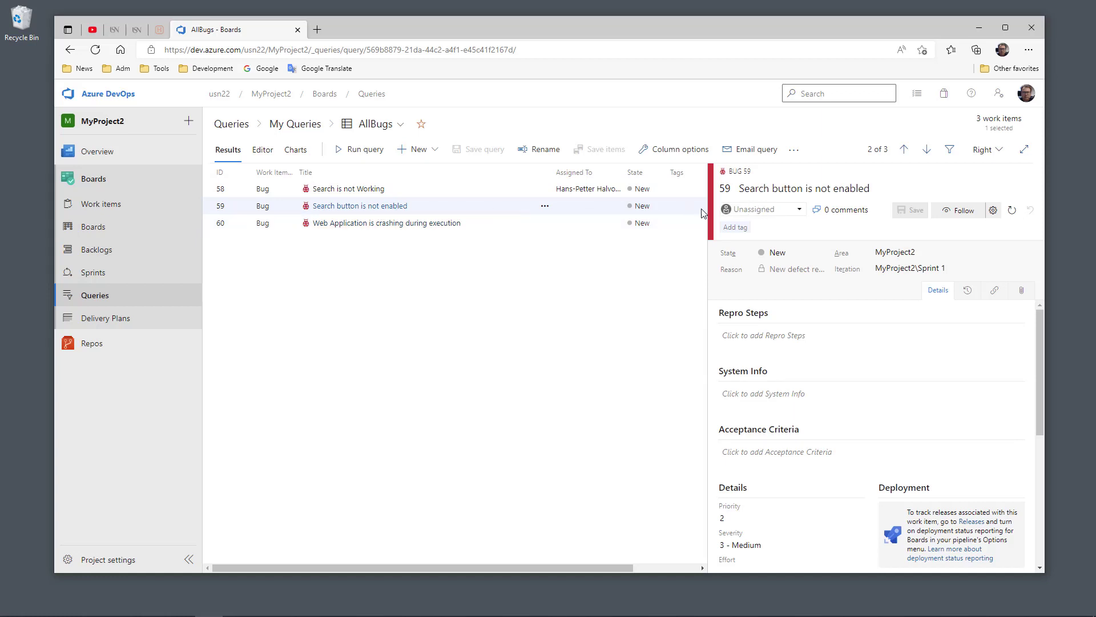
{"action": "left_click", "coordinate": [402, 229]}
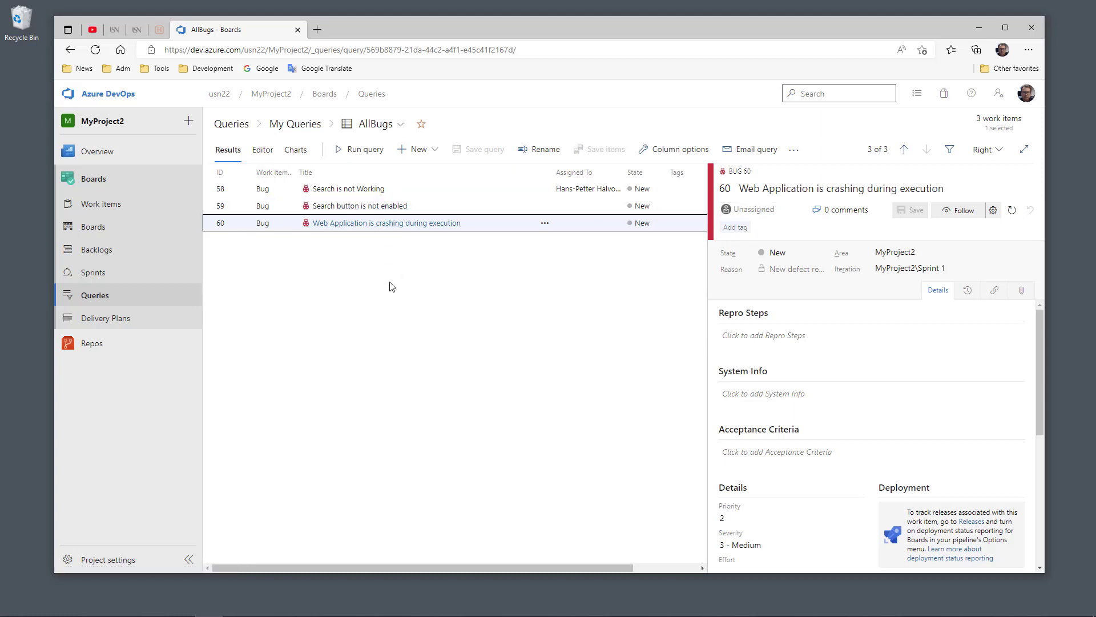
- Start another new query and set its Work Item Type clause to Bug
{"action": "left_click", "coordinate": [436, 153]}
{"action": "left_click", "coordinate": [439, 172]}
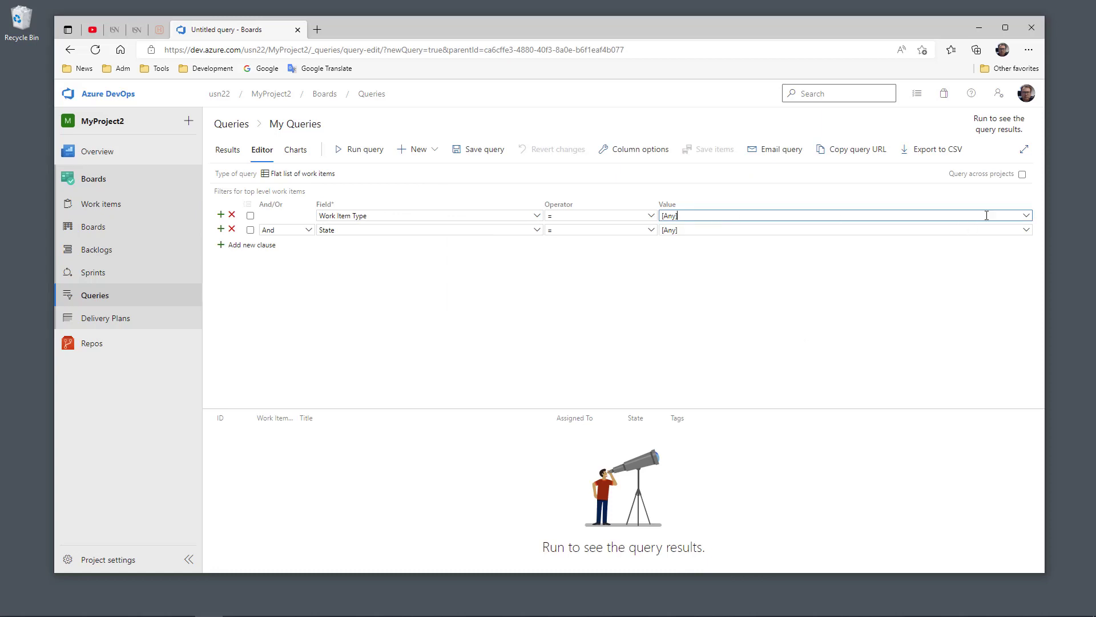
{"action": "left_click", "coordinate": [1025, 222]}
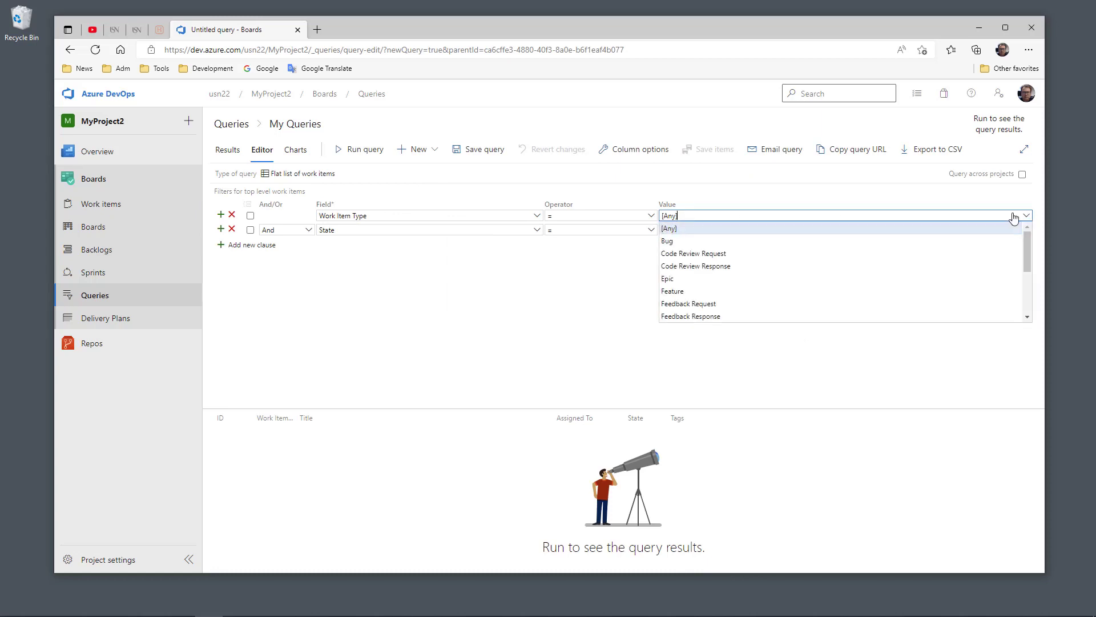
{"action": "left_click", "coordinate": [731, 243]}
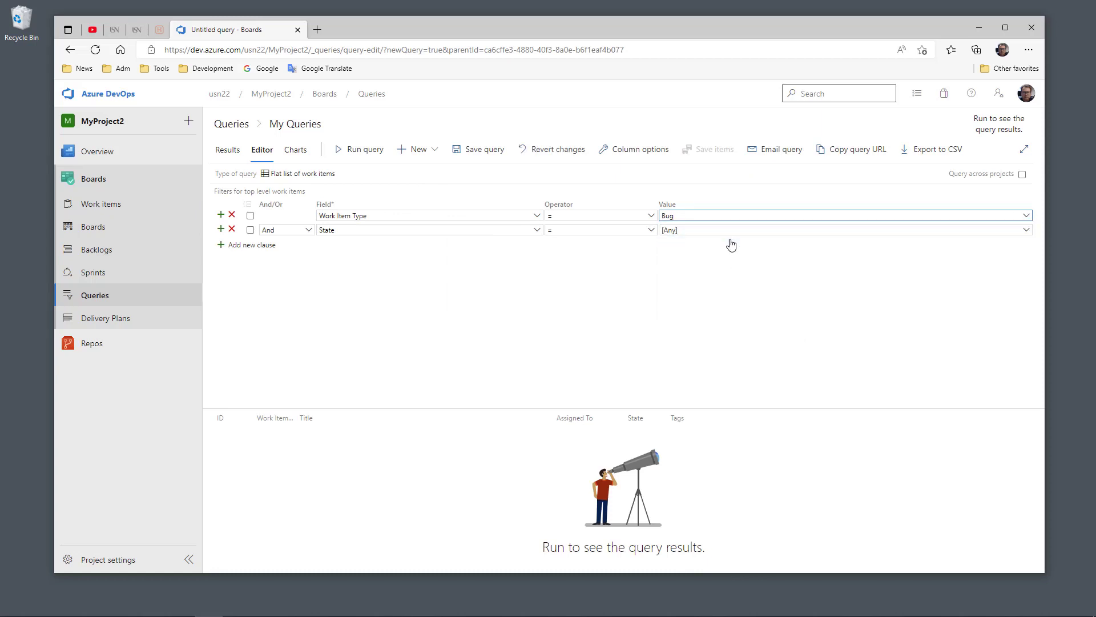
{"action": "left_click", "coordinate": [731, 245]}
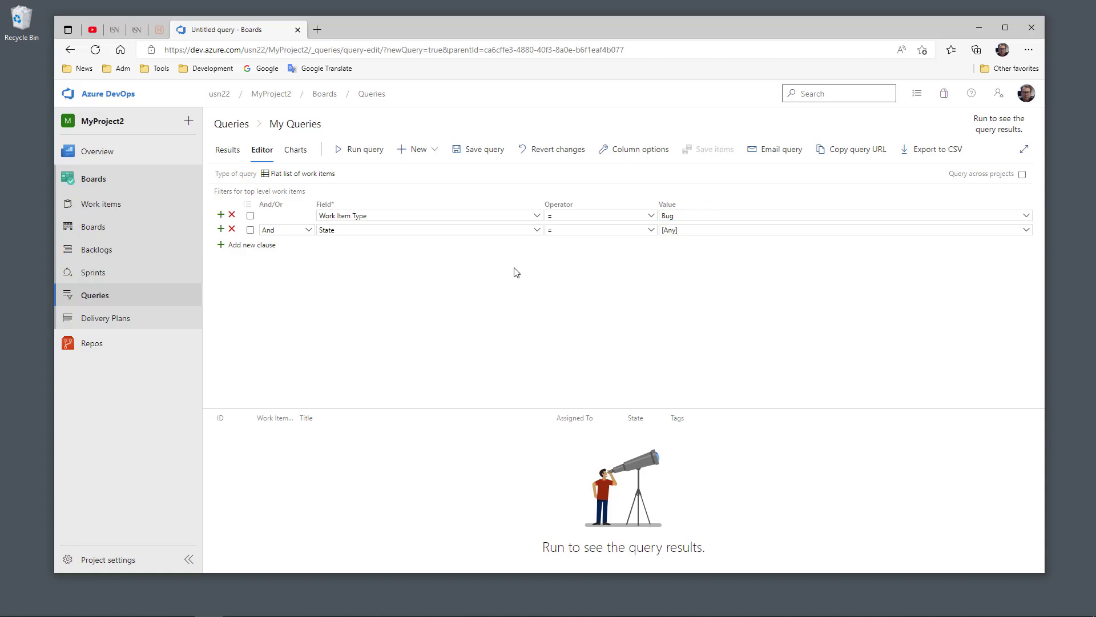
- Change the field of the query's second clause from State to Assigned To
{"action": "left_click", "coordinate": [539, 231]}
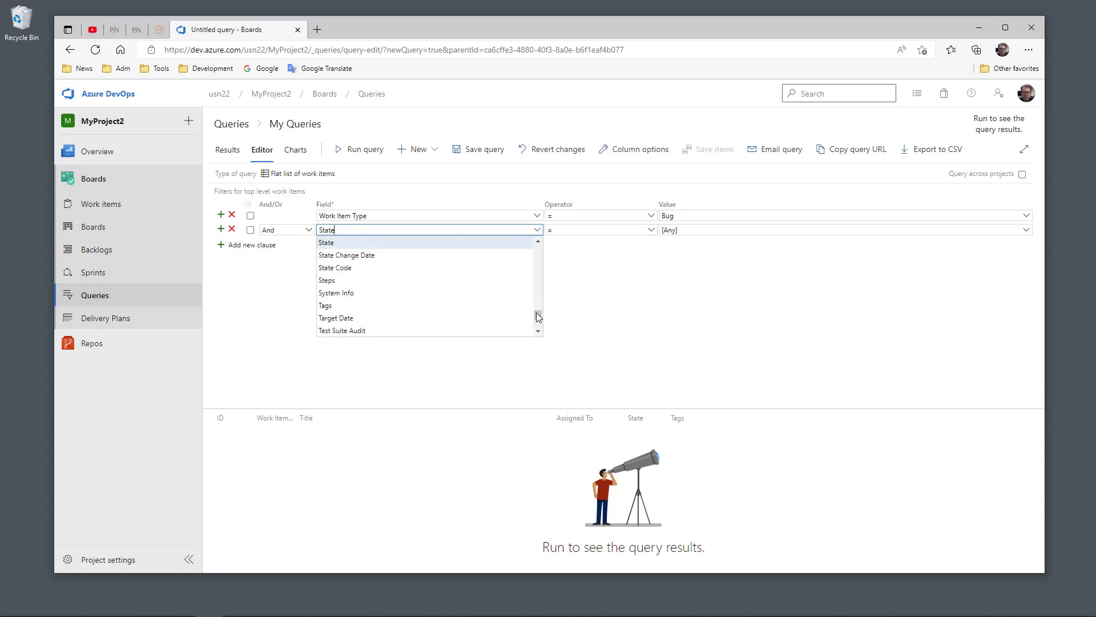
{"action": "left_click_drag", "start_coordinate": [539, 315], "coordinate": [536, 246]}
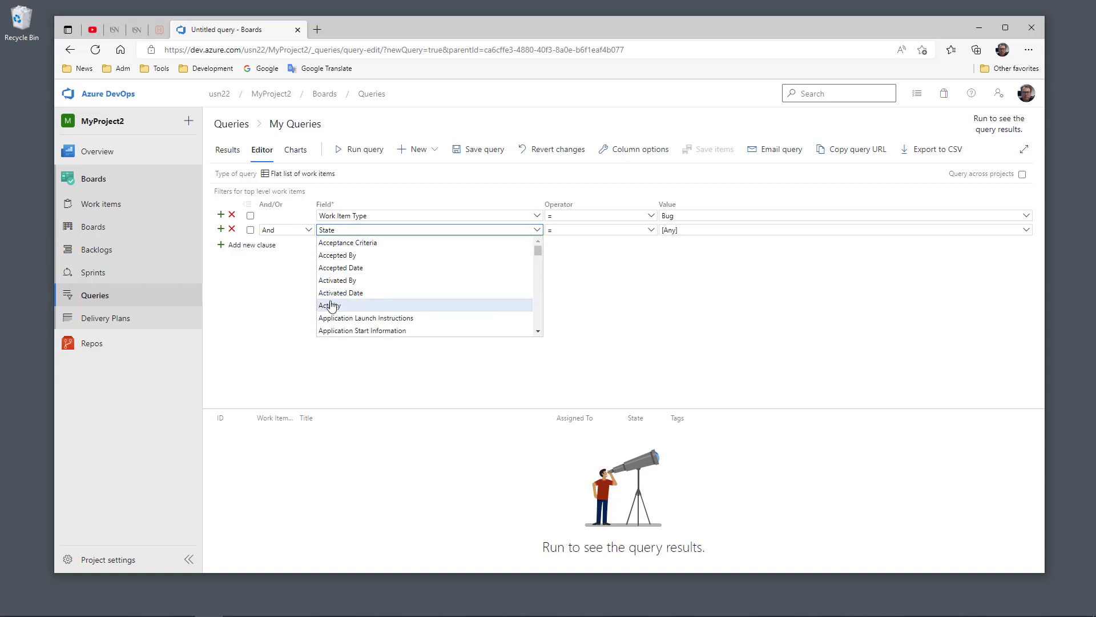
{"action": "key", "text": "Down"}
{"action": "key", "text": "Down"}
{"action": "key", "text": "Down"}
{"action": "key", "text": "Down"}
{"action": "key", "text": "Down"}
{"action": "key", "text": "Down"}
{"action": "key", "text": "Down"}
{"action": "key", "text": "Down"}
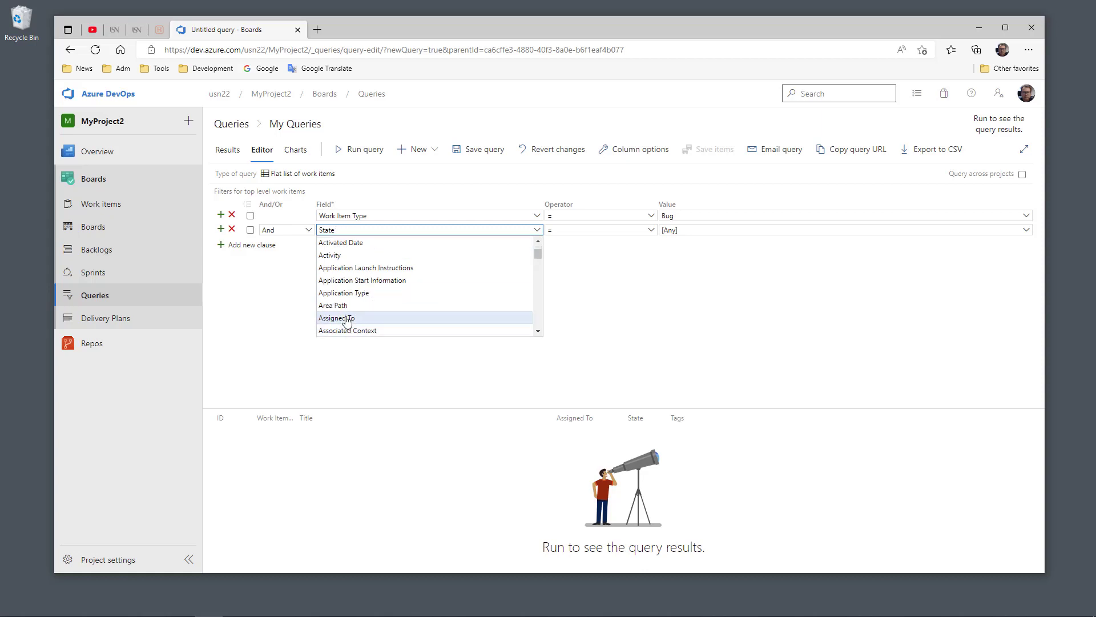
{"action": "left_click", "coordinate": [346, 318]}
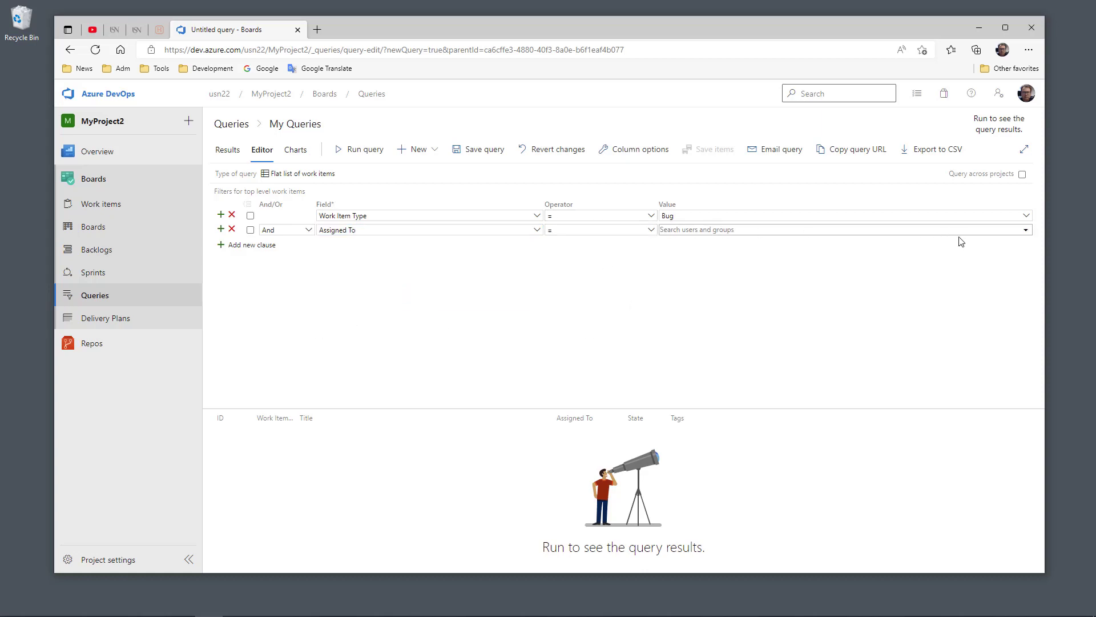
- Set the Assigned To clause's value to the project's only member
{"action": "left_click", "coordinate": [1026, 230]}
{"action": "left_click", "coordinate": [787, 252]}
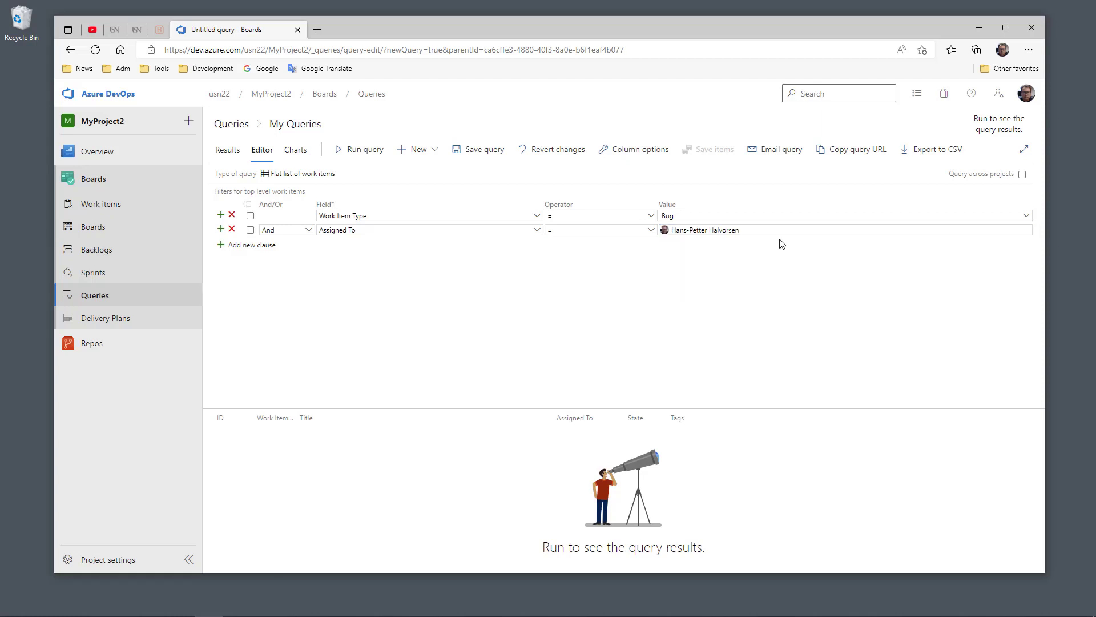
{"action": "left_click", "coordinate": [851, 229]}
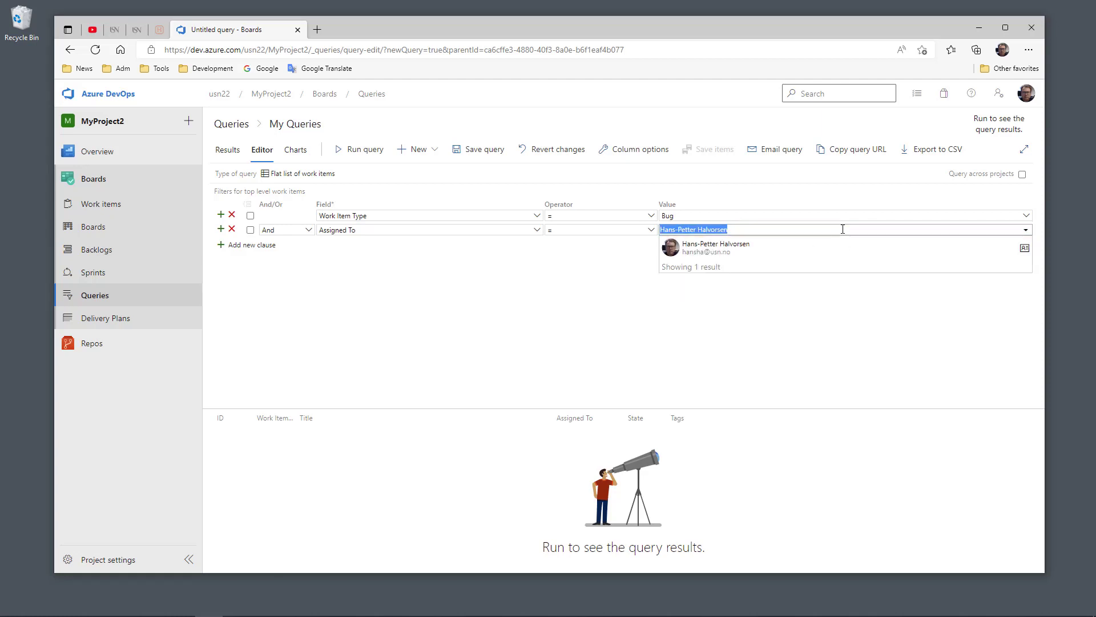
{"action": "left_click", "coordinate": [810, 226]}
{"action": "left_click", "coordinate": [798, 231]}
{"action": "left_click", "coordinate": [715, 253]}
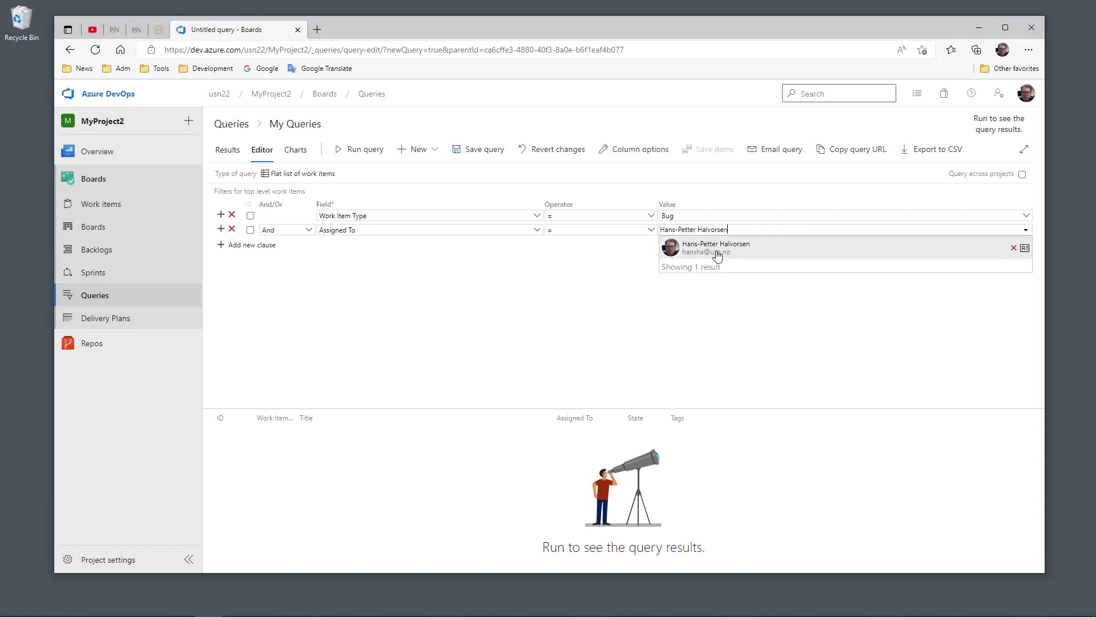
{"action": "left_click", "coordinate": [610, 278]}
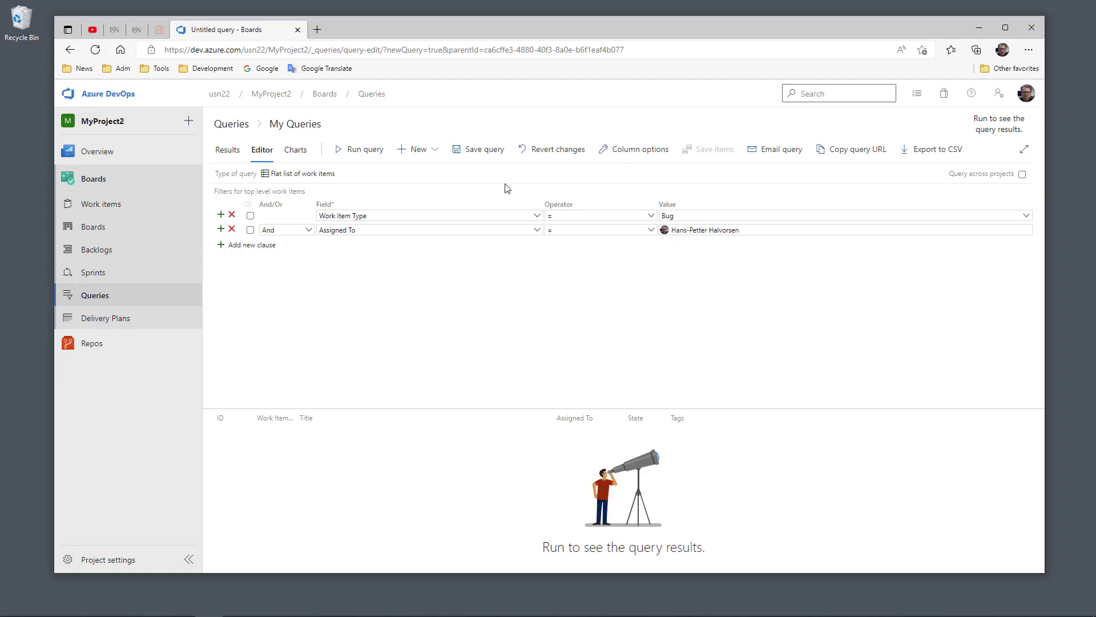
- Save the query as MyBugs in the My Queries folder
{"action": "left_click", "coordinate": [490, 155]}
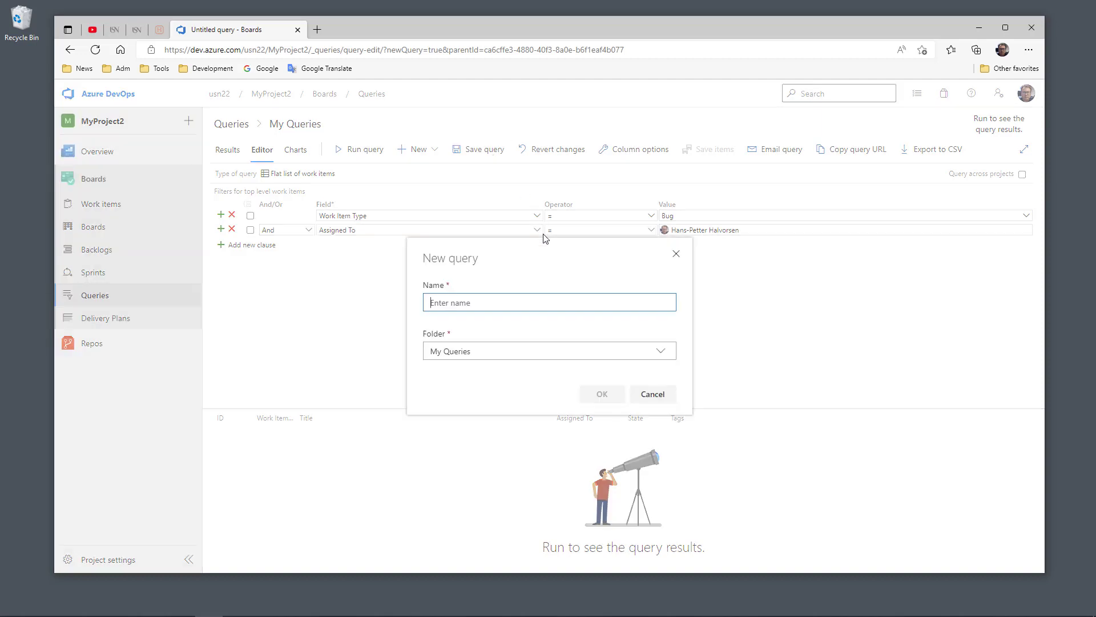
{"action": "type", "text": "MyBugs"}
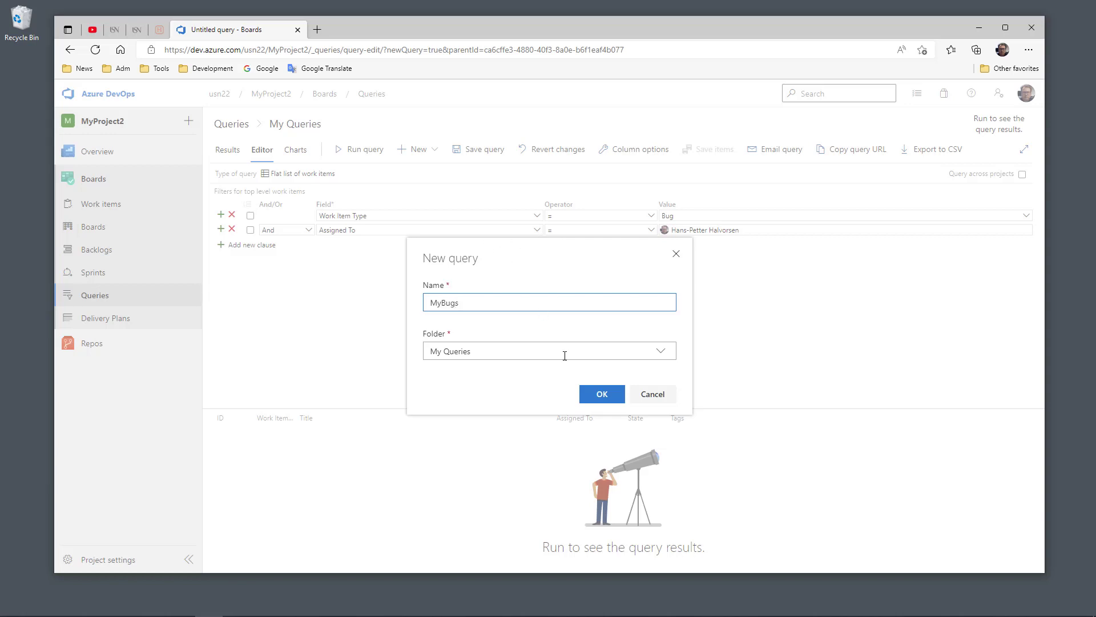
{"action": "left_click", "coordinate": [458, 353]}
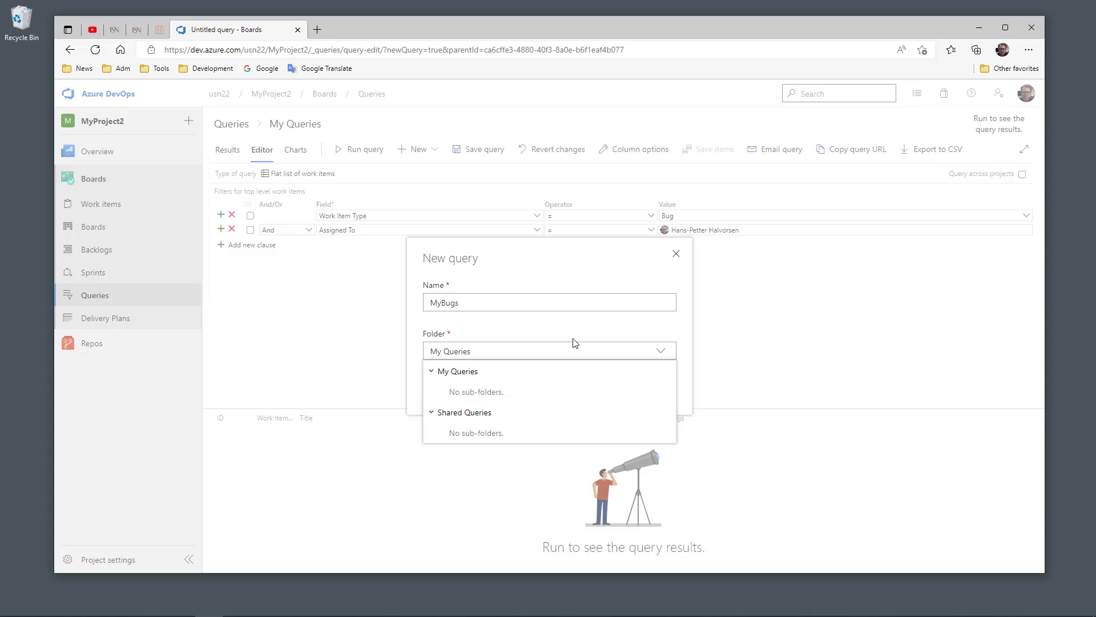
{"action": "left_click", "coordinate": [625, 281]}
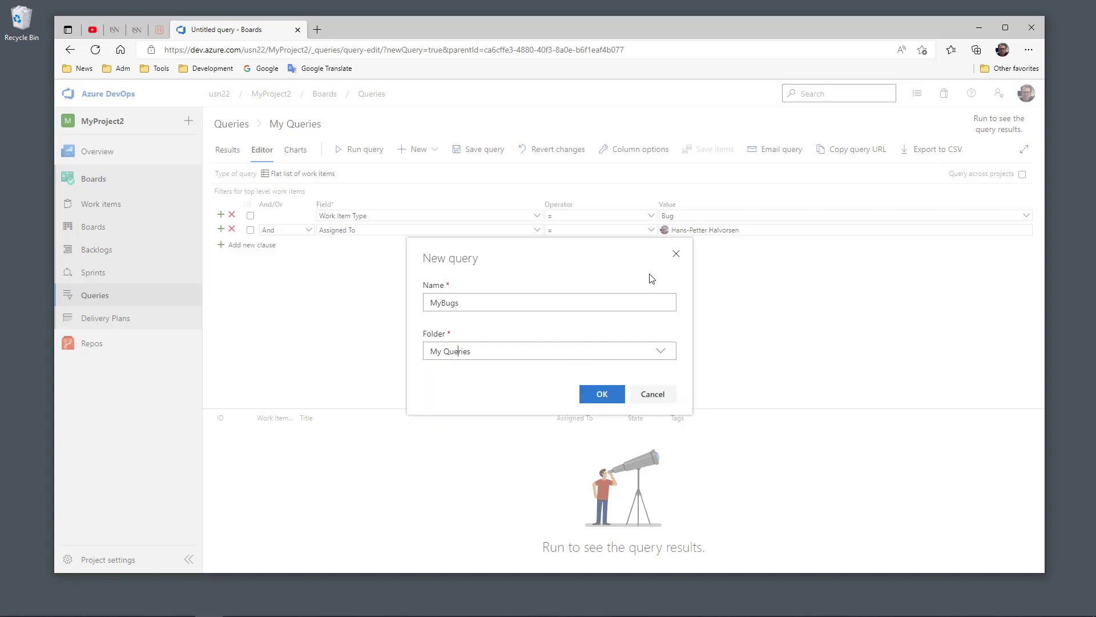
{"action": "left_click", "coordinate": [604, 394]}
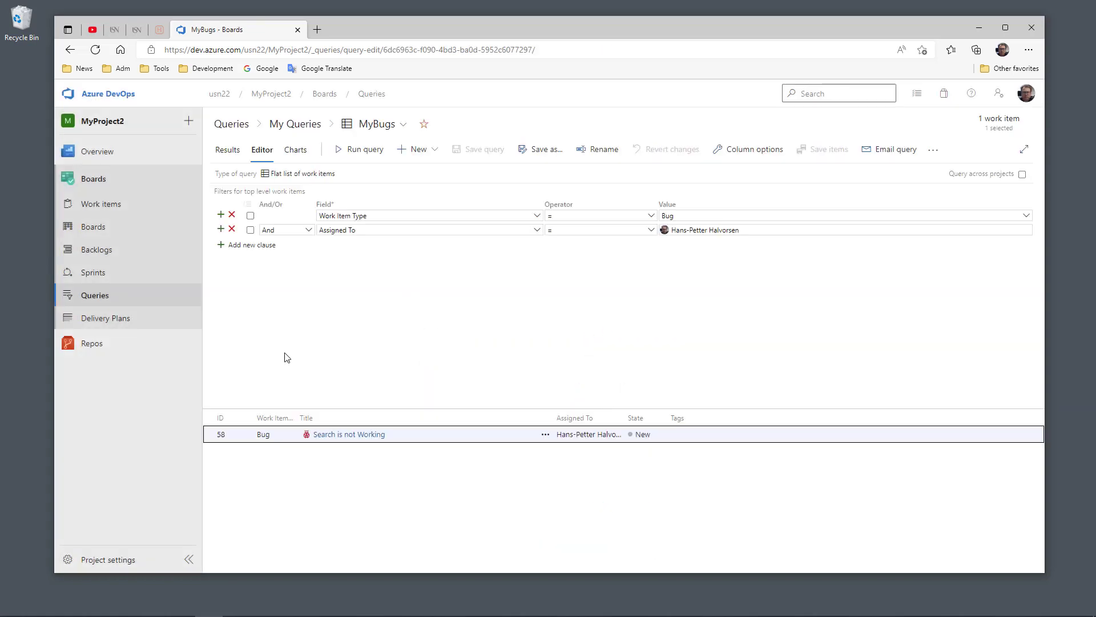
- Open the MyBugs query from the list of all queries to review the bugs it returns
{"action": "left_click", "coordinate": [101, 297]}
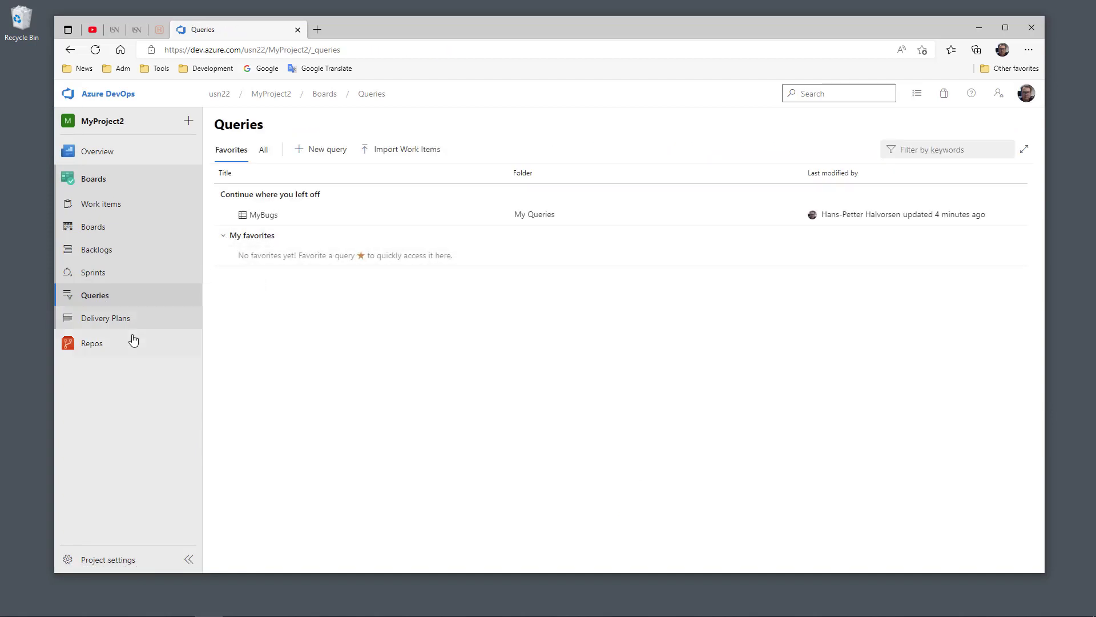
{"action": "left_click", "coordinate": [108, 299]}
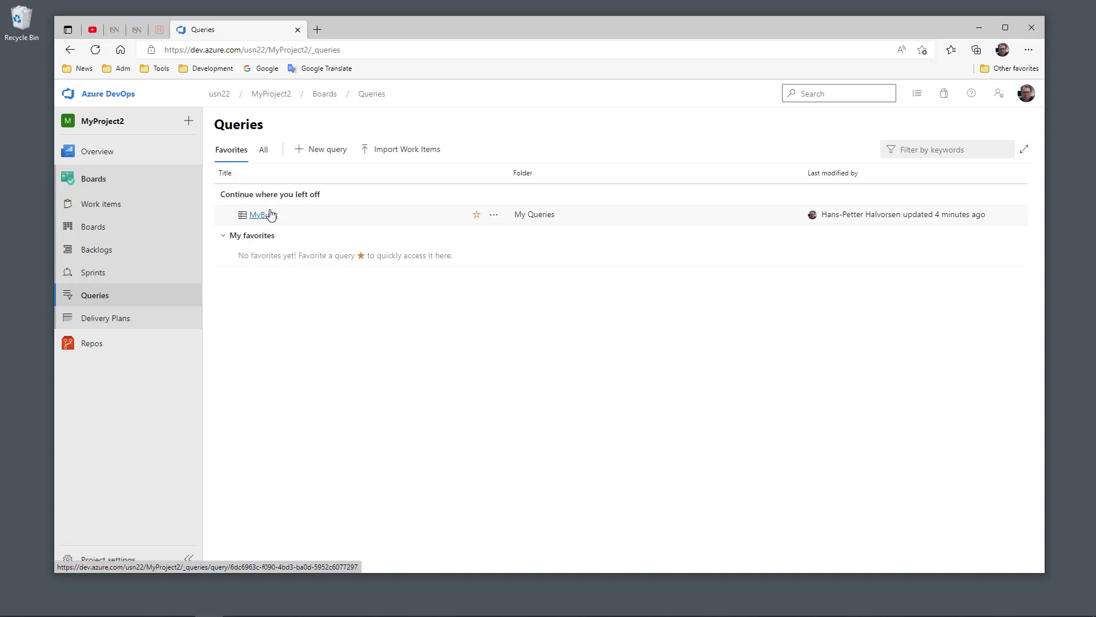
{"action": "left_click", "coordinate": [263, 151]}
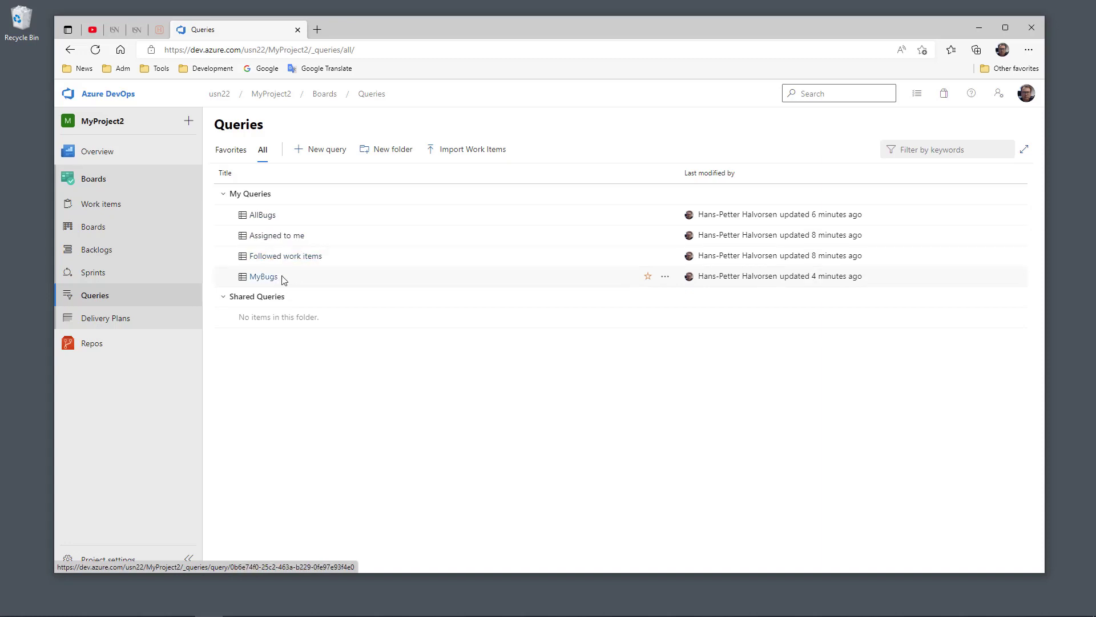
{"action": "left_click", "coordinate": [264, 277]}
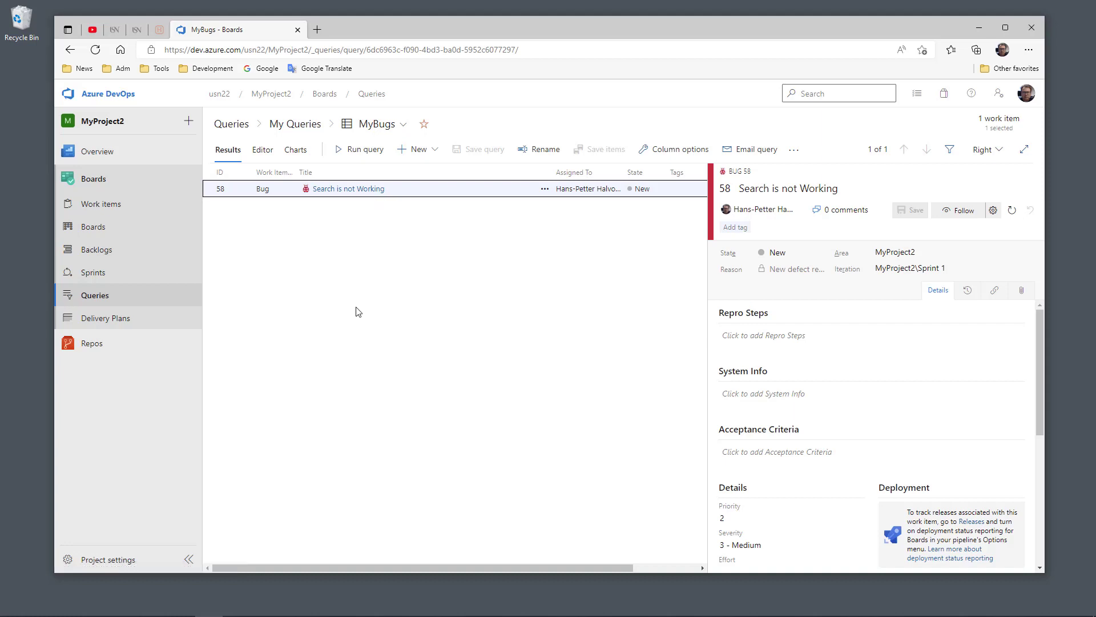
- In the AllBugs query, assign the bug "Search button is not enabled" to the project's only member and save the bug
{"action": "left_click", "coordinate": [236, 134]}
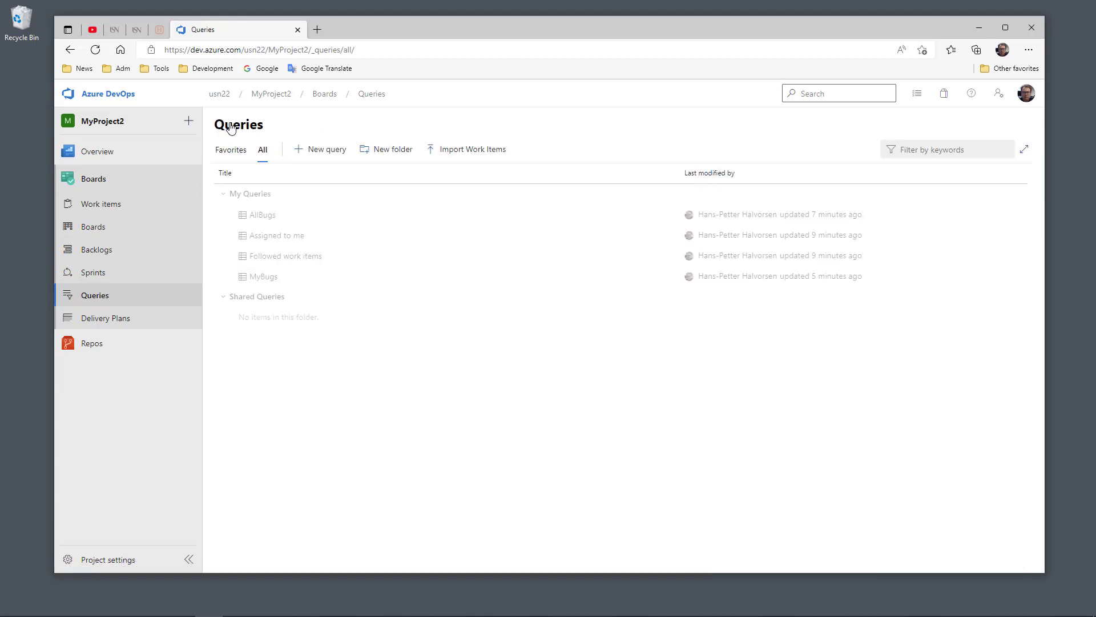
{"action": "left_click", "coordinate": [260, 216]}
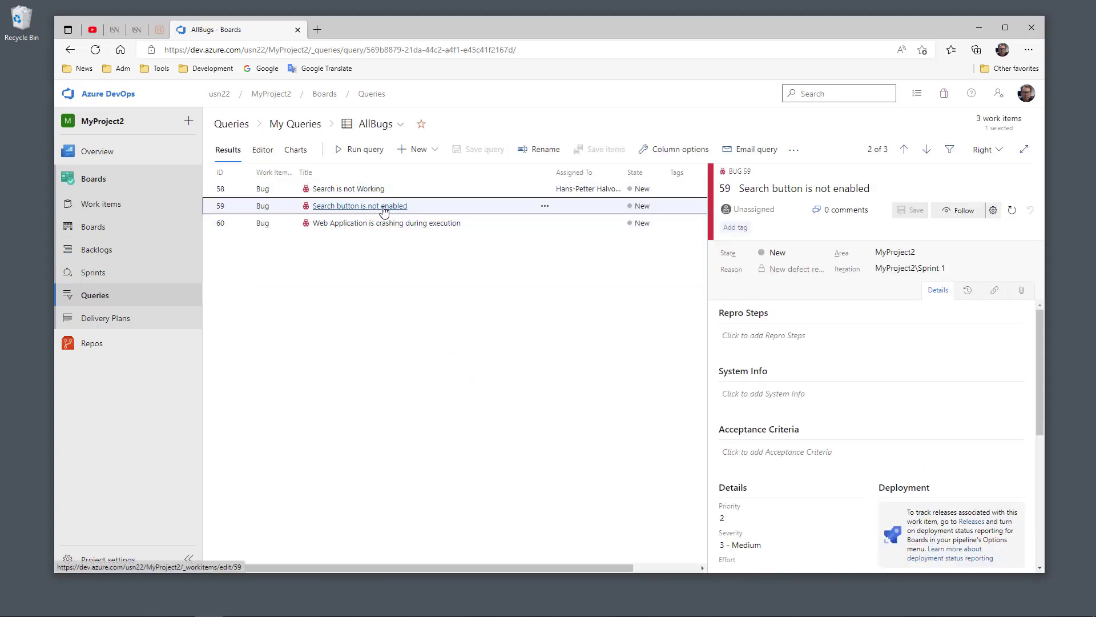
{"action": "left_click", "coordinate": [771, 212]}
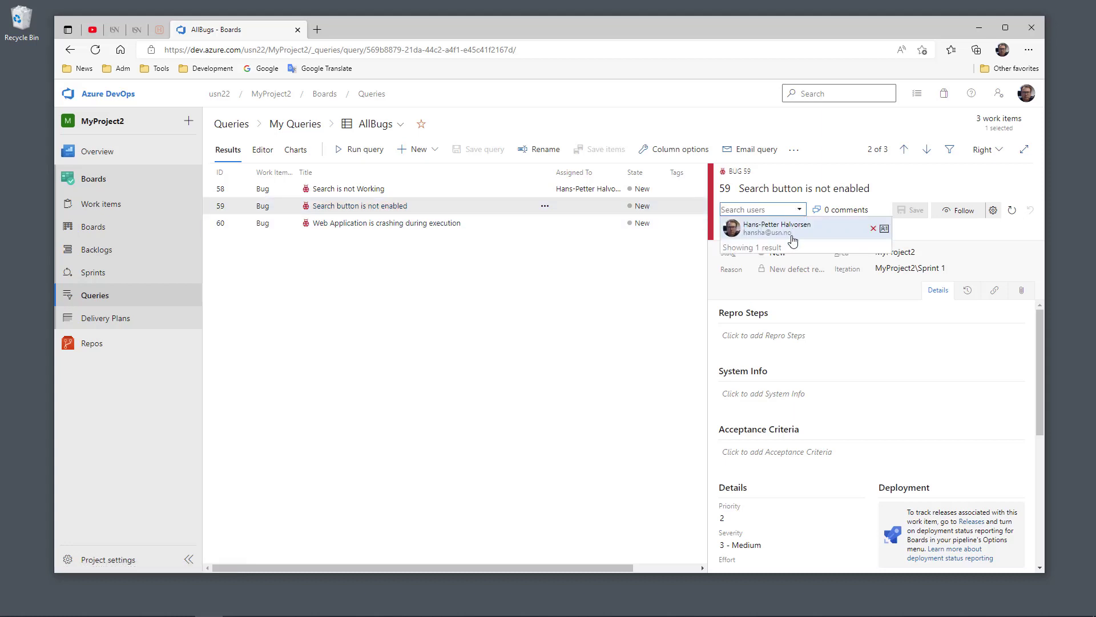
{"action": "left_click", "coordinate": [796, 239]}
{"action": "left_click", "coordinate": [912, 210]}
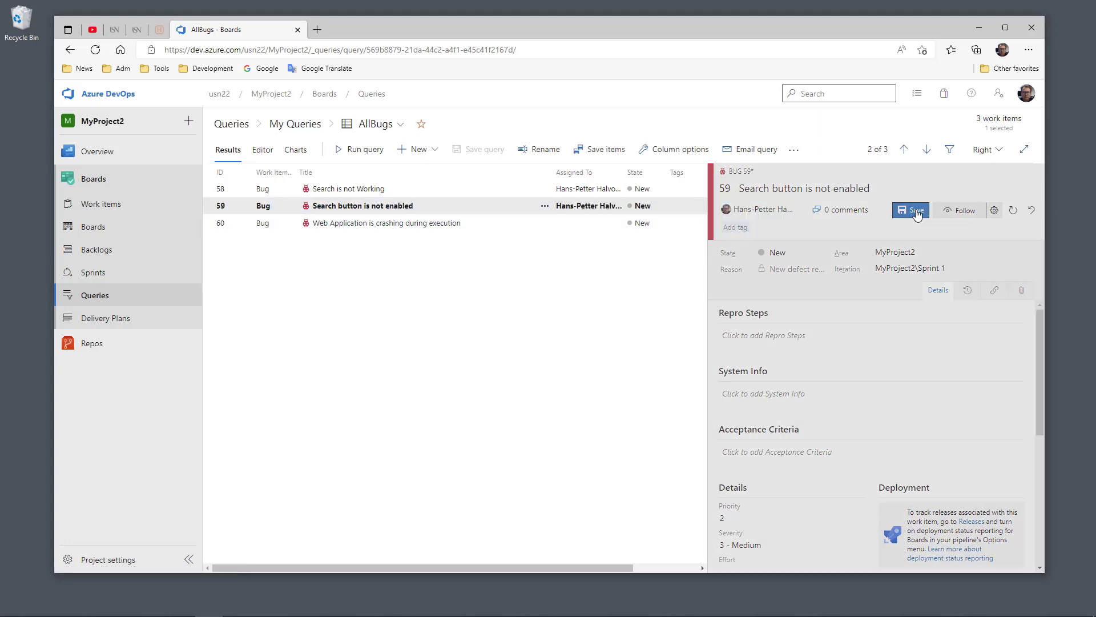
- Examine the assignment of each bug in AllBugs and reopen MyBugs to compare its list
{"action": "left_click", "coordinate": [412, 192]}
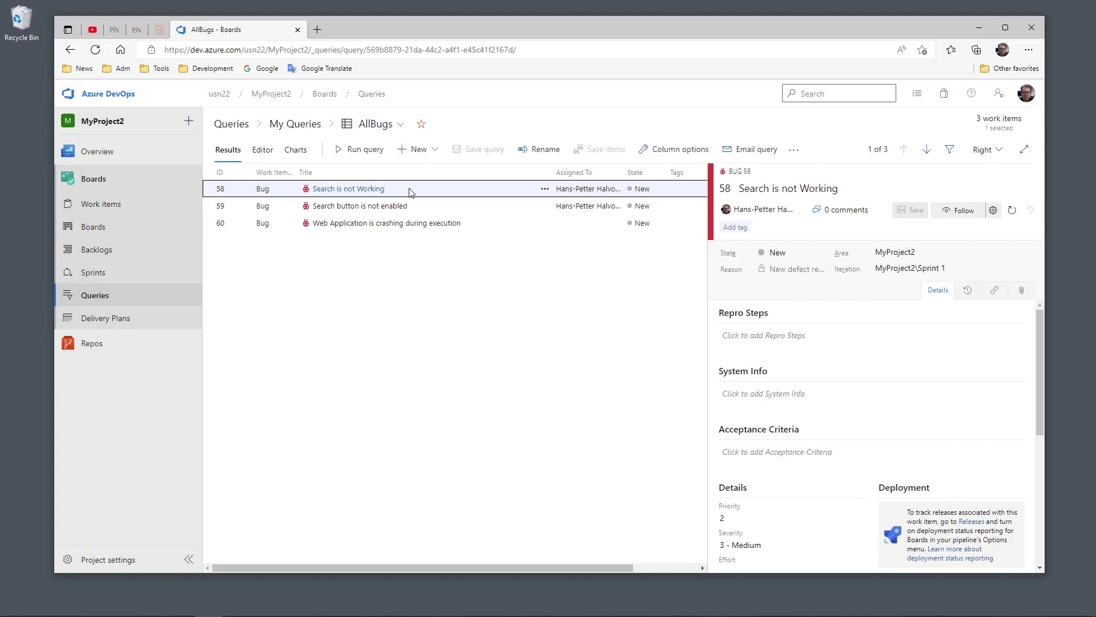
{"action": "left_click", "coordinate": [414, 208]}
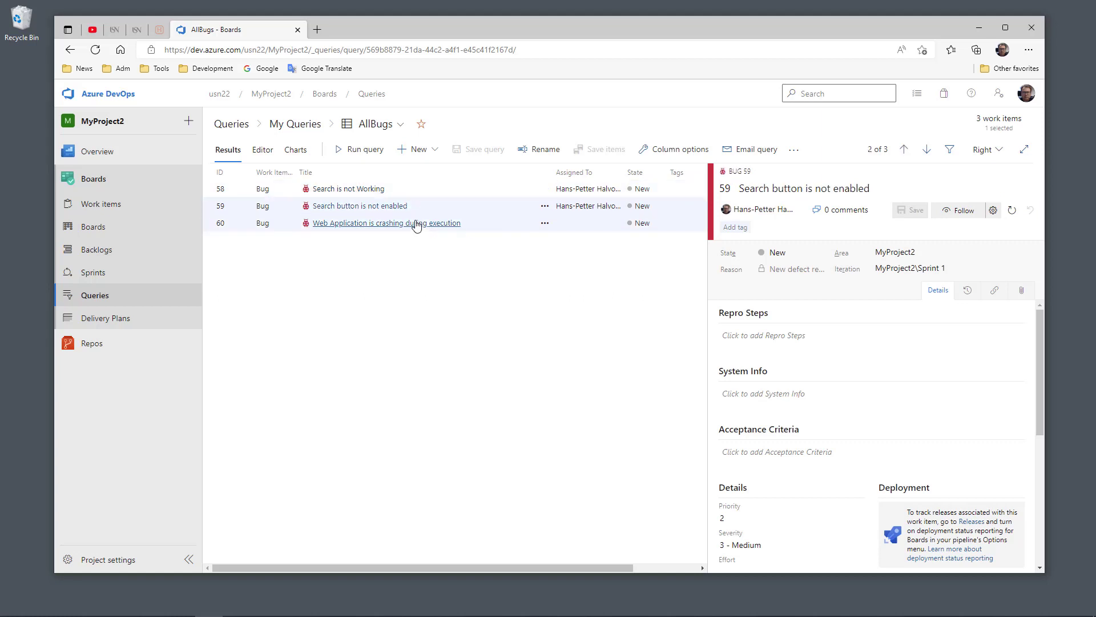
{"action": "left_click", "coordinate": [416, 223]}
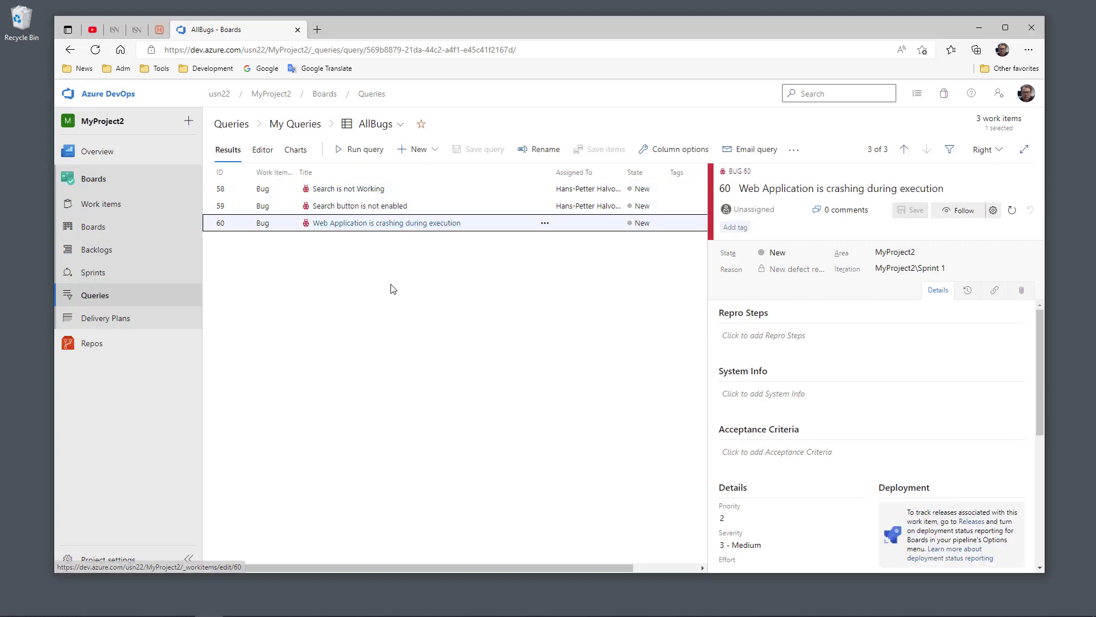
{"action": "left_click", "coordinate": [232, 124]}
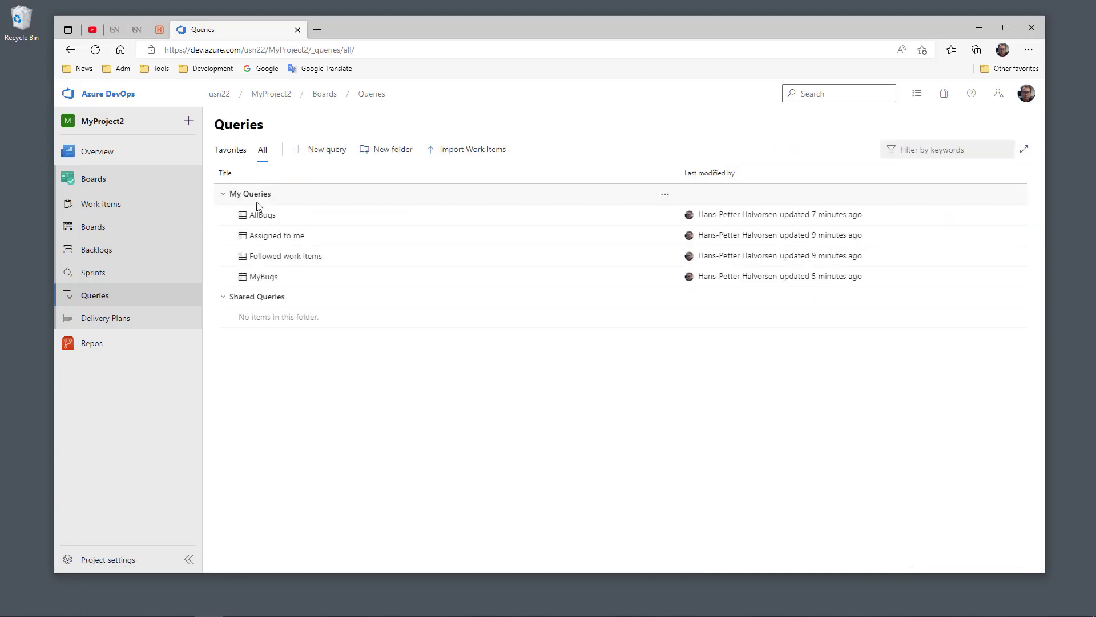
{"action": "left_click", "coordinate": [262, 277]}
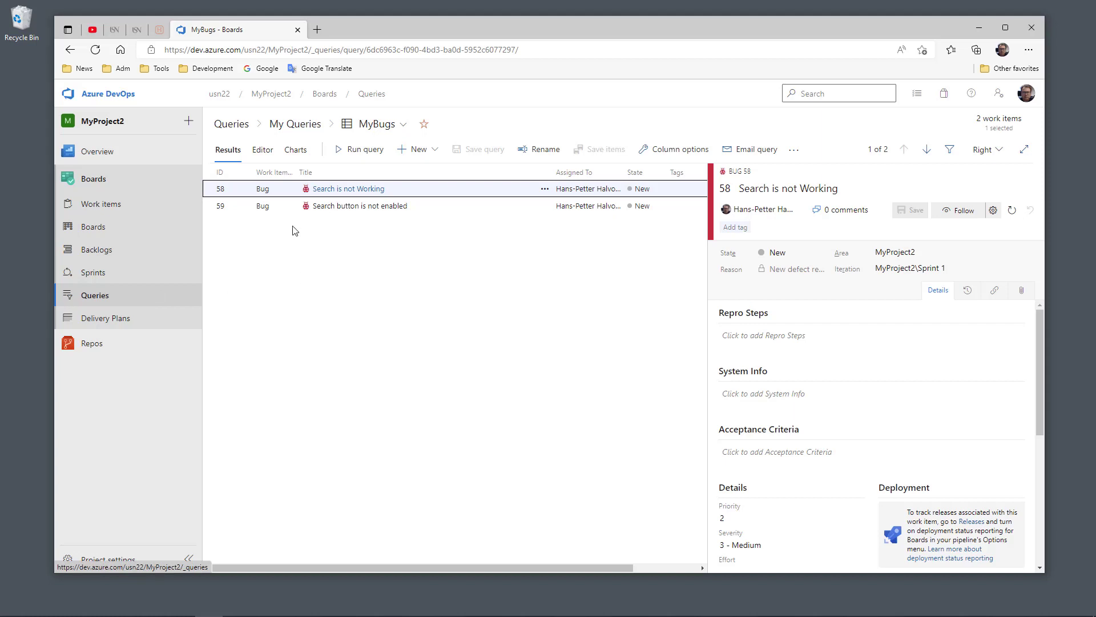
- Start a new query from the queries overview with its Work Item Type clause set to Bug
{"action": "left_click", "coordinate": [242, 129]}
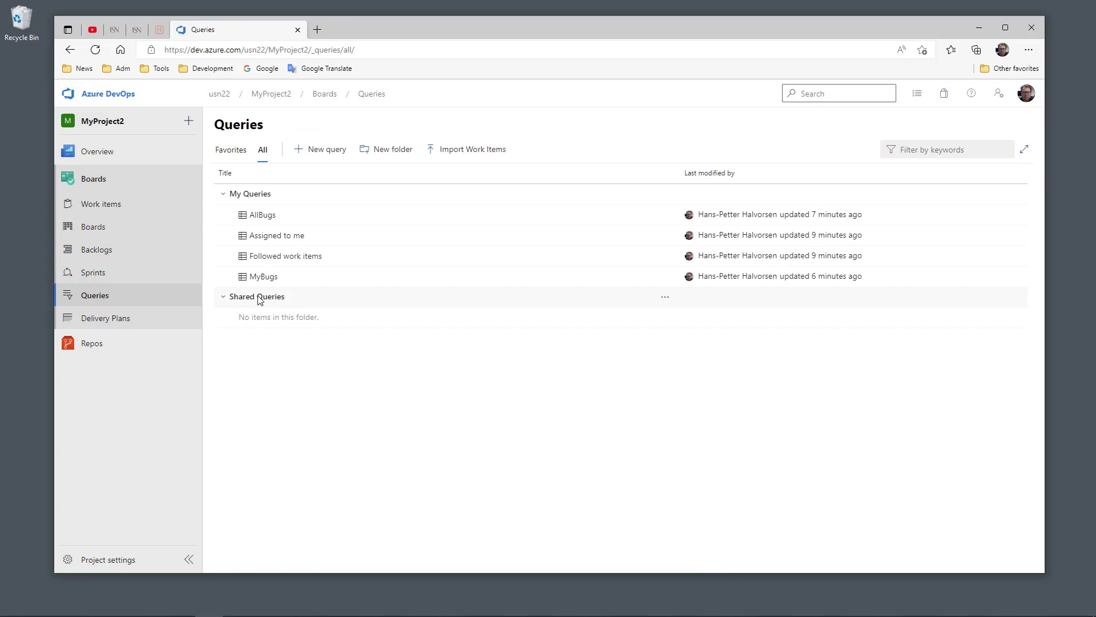
{"action": "left_click", "coordinate": [335, 150]}
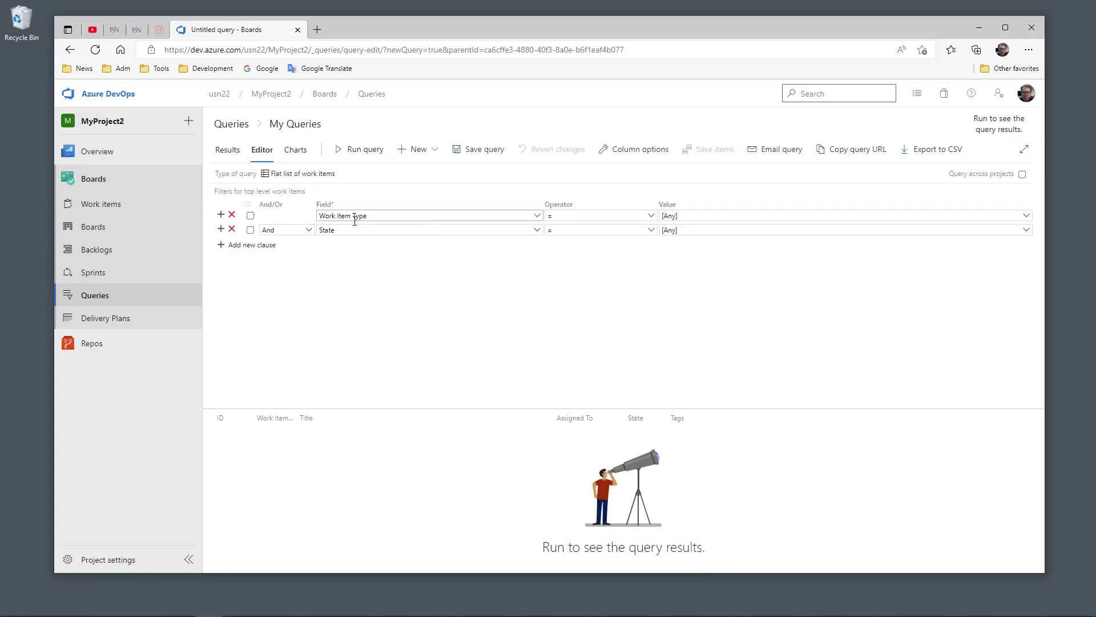
{"action": "left_click", "coordinate": [1023, 217]}
{"action": "left_click", "coordinate": [688, 241]}
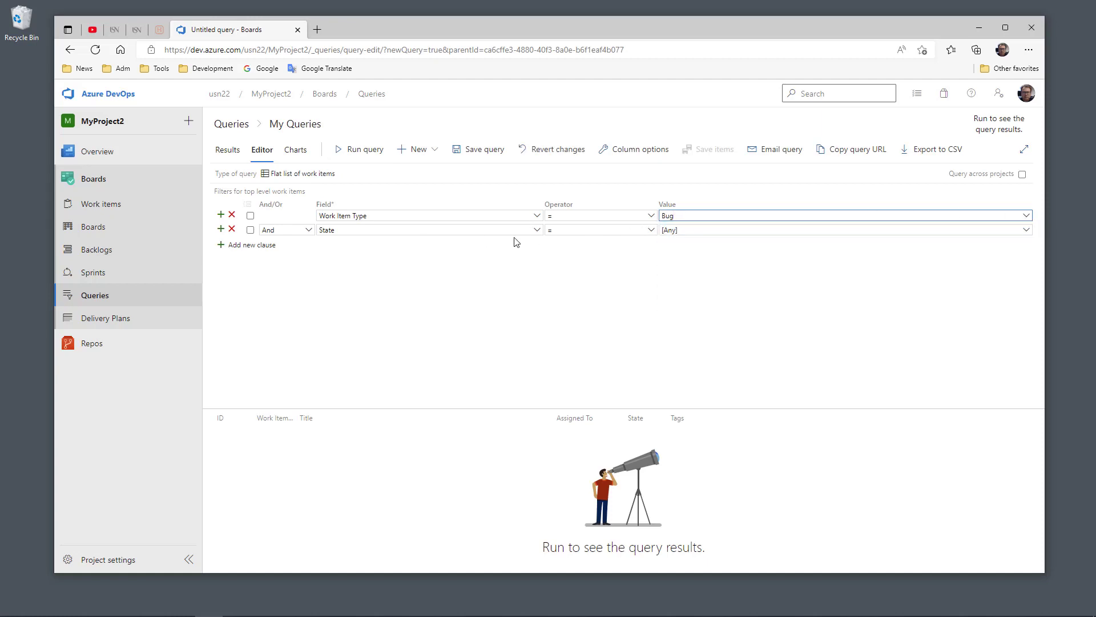
- Change the new query's second clause to filter on the Assigned To field instead of State
{"action": "left_click", "coordinate": [537, 230]}
{"action": "scroll", "coordinate": [437, 257], "scroll_direction": "down", "scroll_amount": 5}
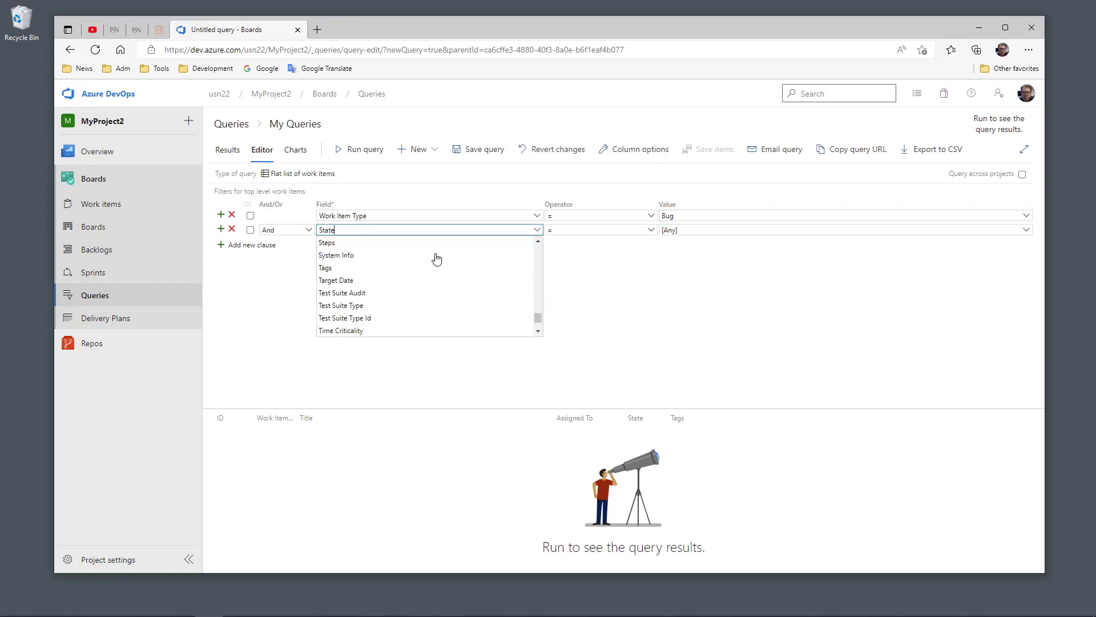
{"action": "scroll", "coordinate": [440, 258], "scroll_direction": "up", "scroll_amount": 10}
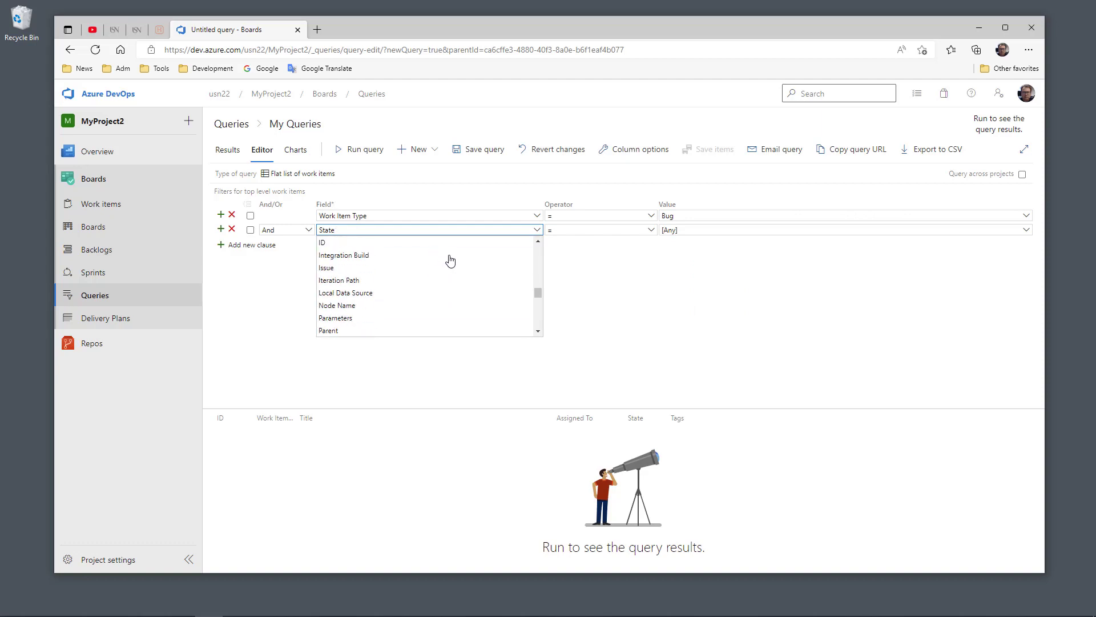
{"action": "left_click_drag", "start_coordinate": [535, 289], "coordinate": [536, 255]}
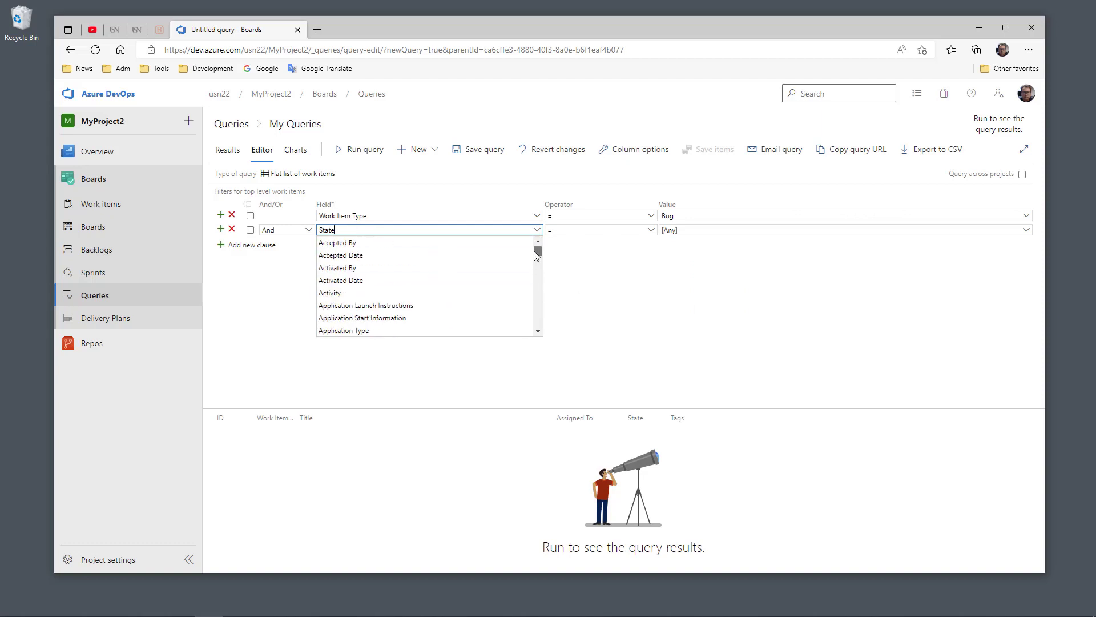
{"action": "scroll", "coordinate": [502, 307], "scroll_direction": "down", "scroll_amount": 2}
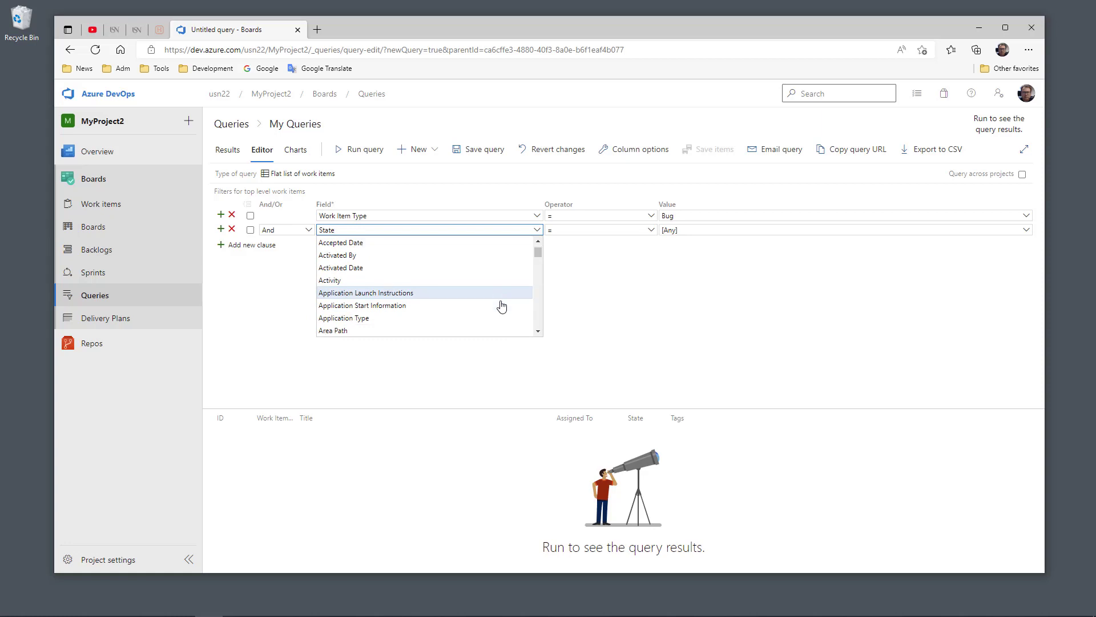
{"action": "left_click", "coordinate": [361, 306]}
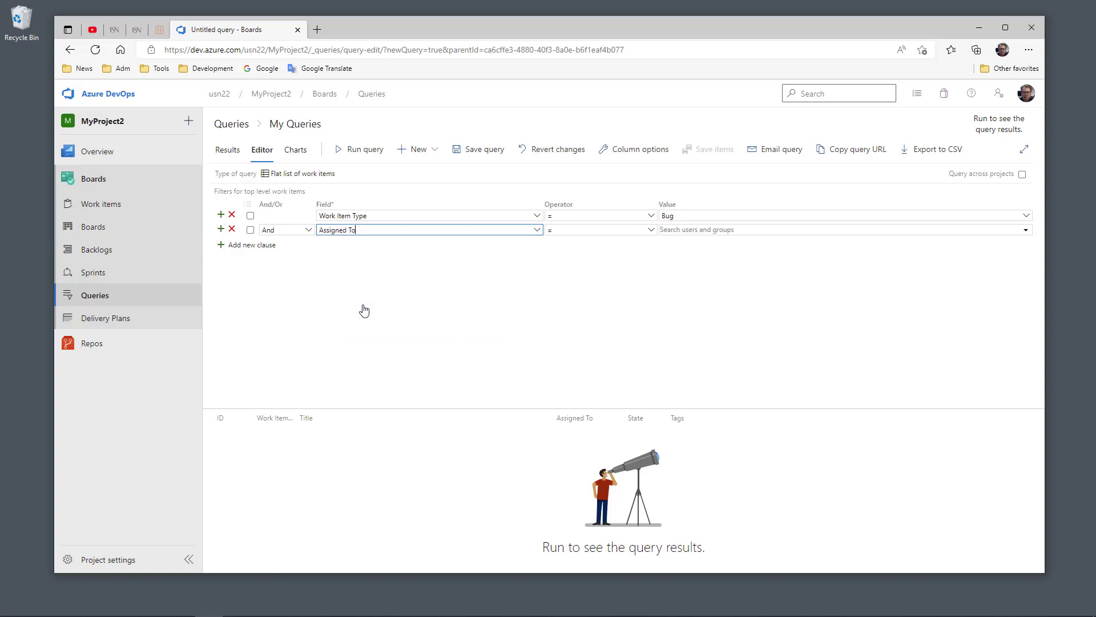
{"action": "left_click", "coordinate": [1026, 230]}
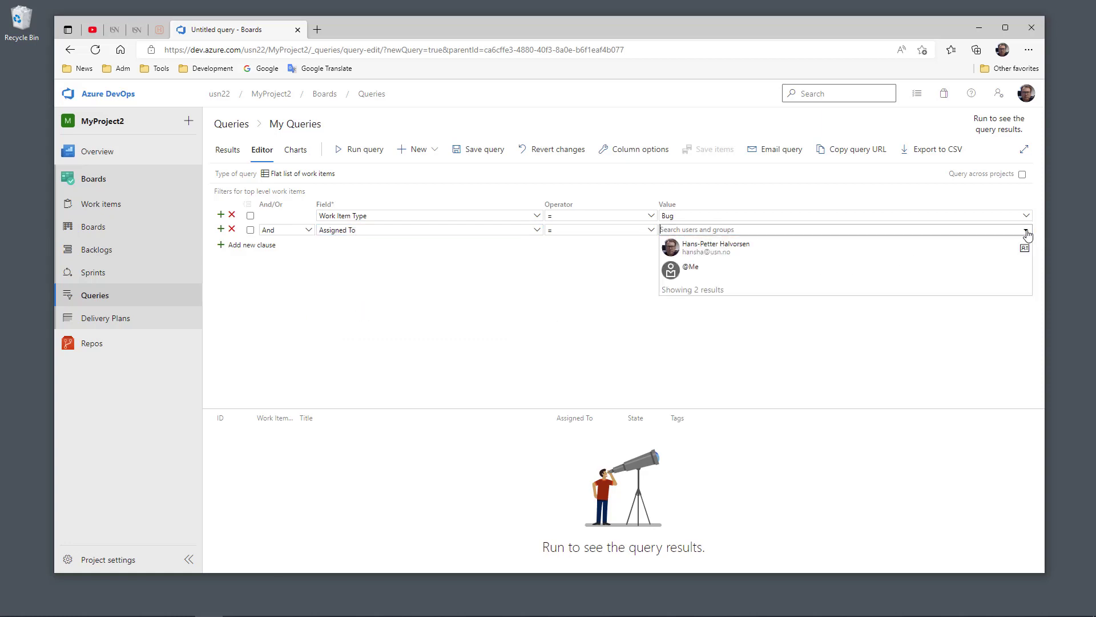
{"action": "left_click", "coordinate": [692, 270]}
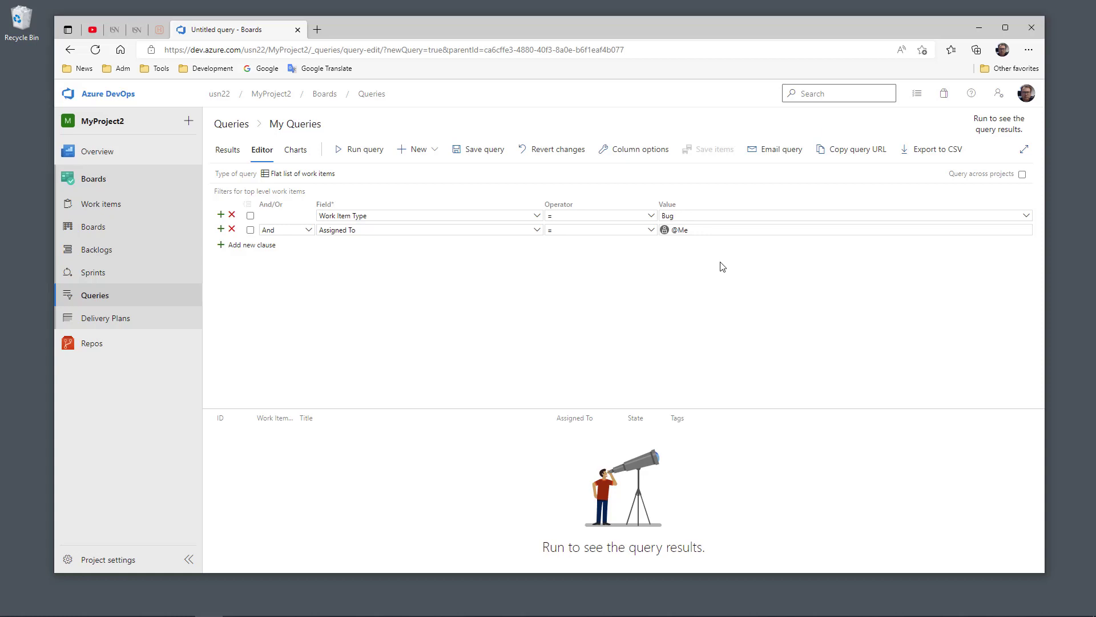
{"action": "left_click", "coordinate": [697, 230]}
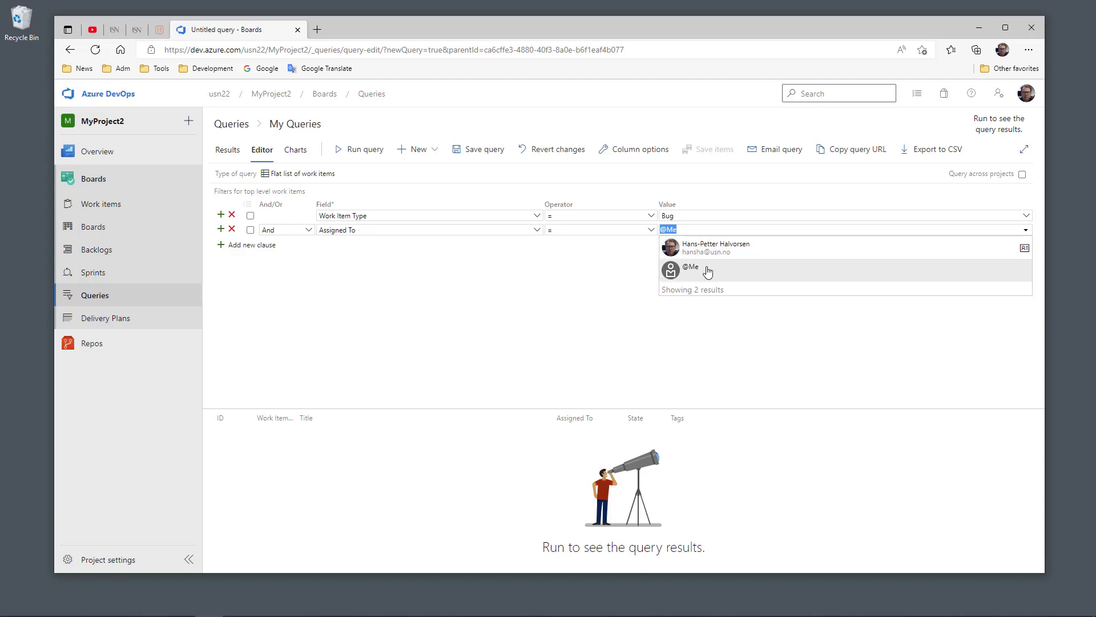
{"action": "left_click", "coordinate": [702, 277]}
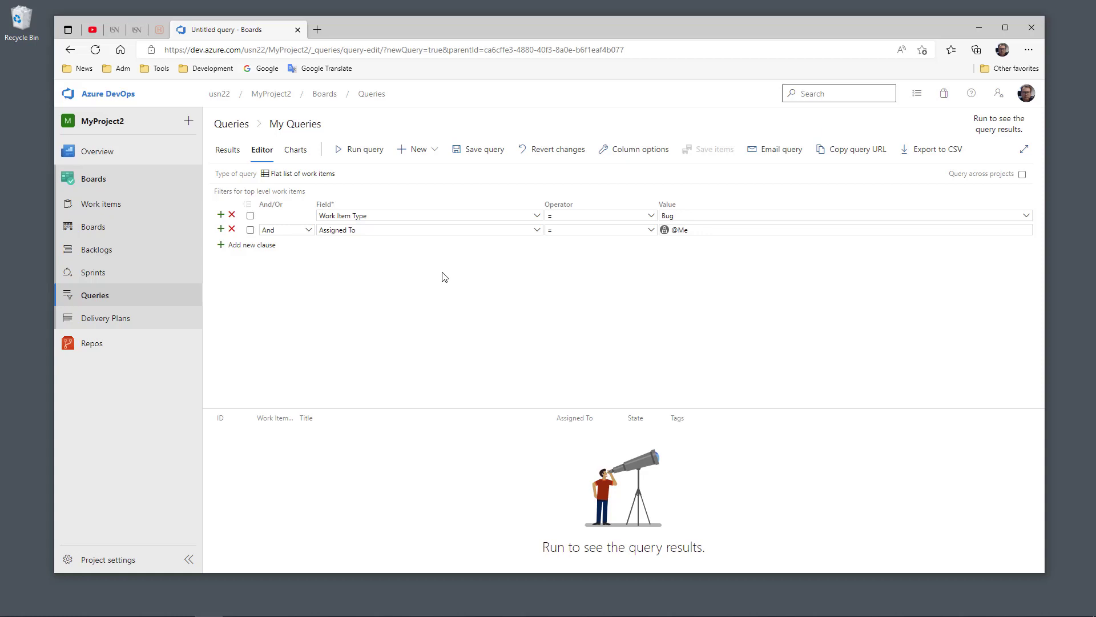
- Save the query as Bugs in the Shared Queries folder
{"action": "left_click", "coordinate": [487, 154]}
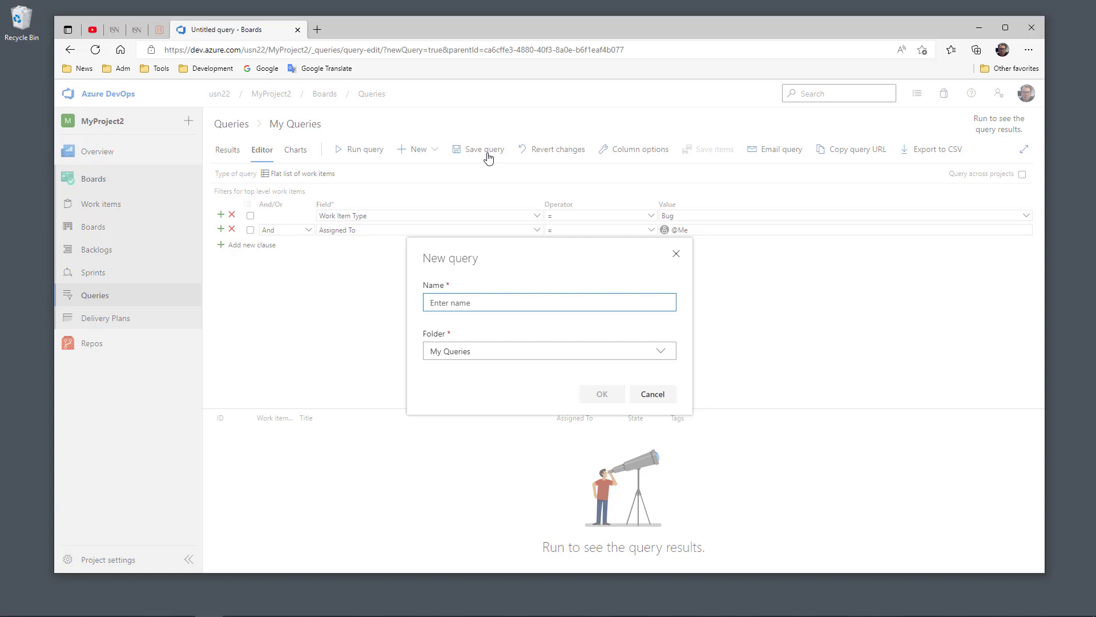
{"action": "type", "text": "Bugs"}
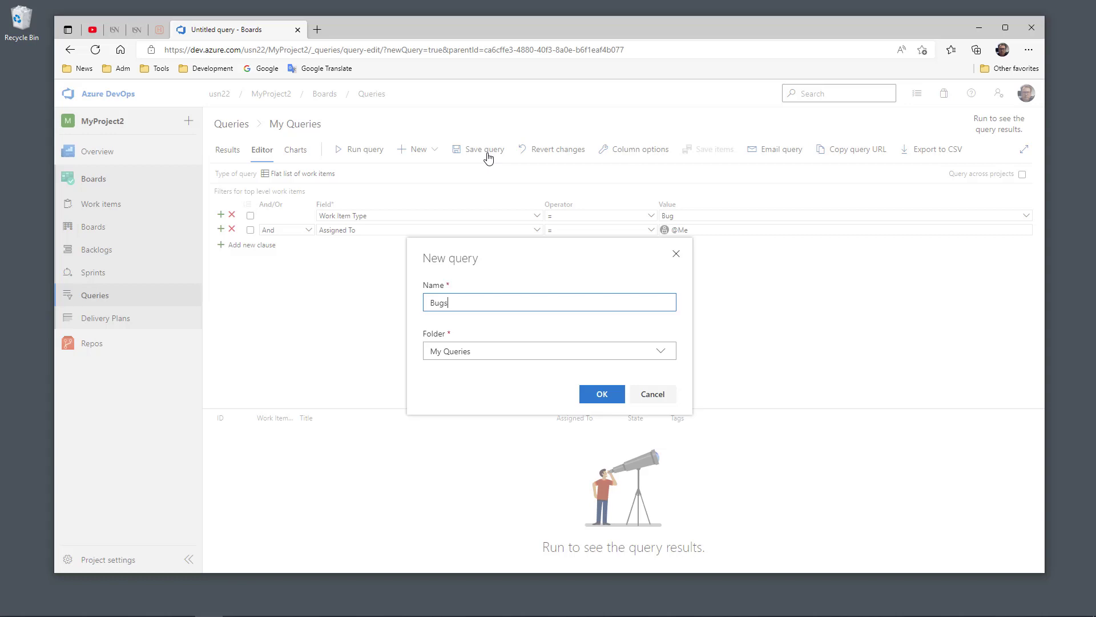
{"action": "left_click", "coordinate": [487, 351]}
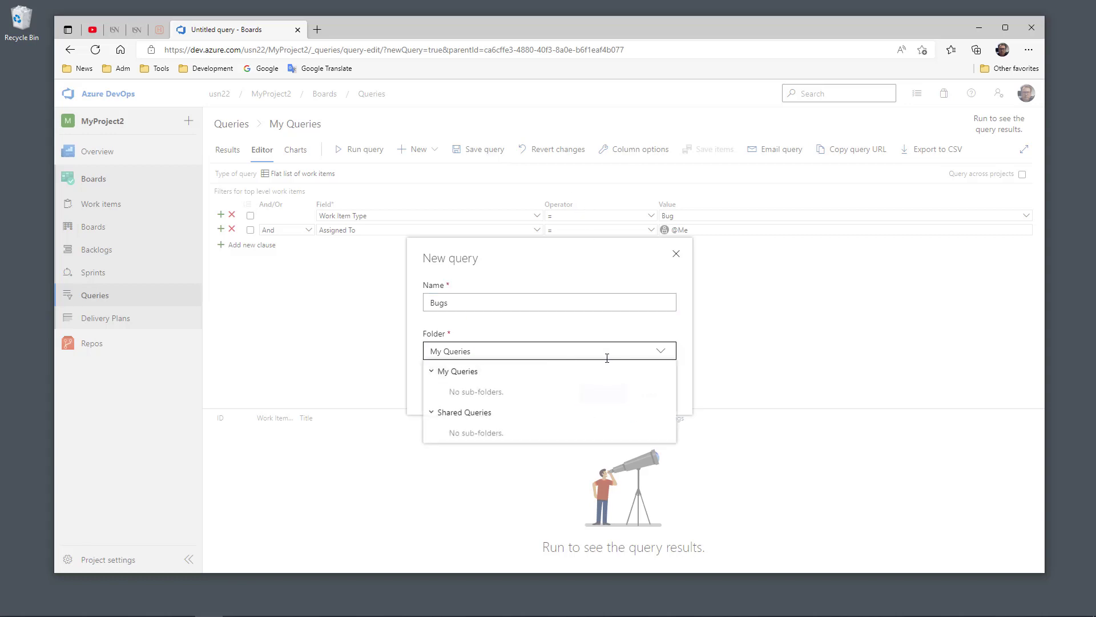
{"action": "left_click", "coordinate": [468, 412]}
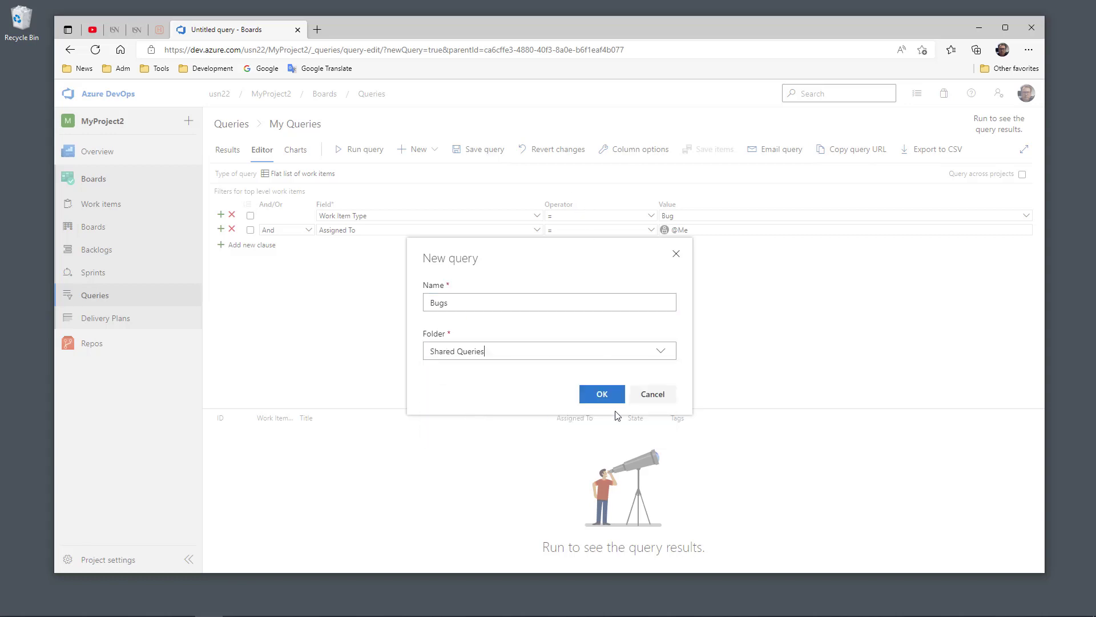
{"action": "left_click", "coordinate": [603, 395]}
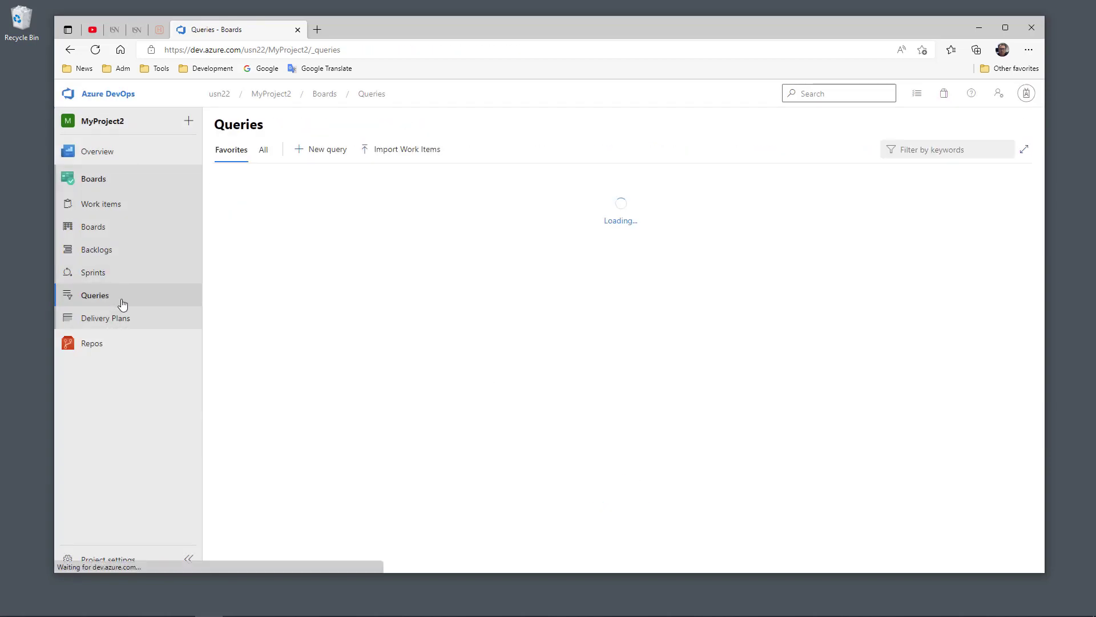
- Open the shared Bugs query from the list of all queries to review its results, and switch to the presentation's summary slide
{"action": "left_click", "coordinate": [264, 150]}
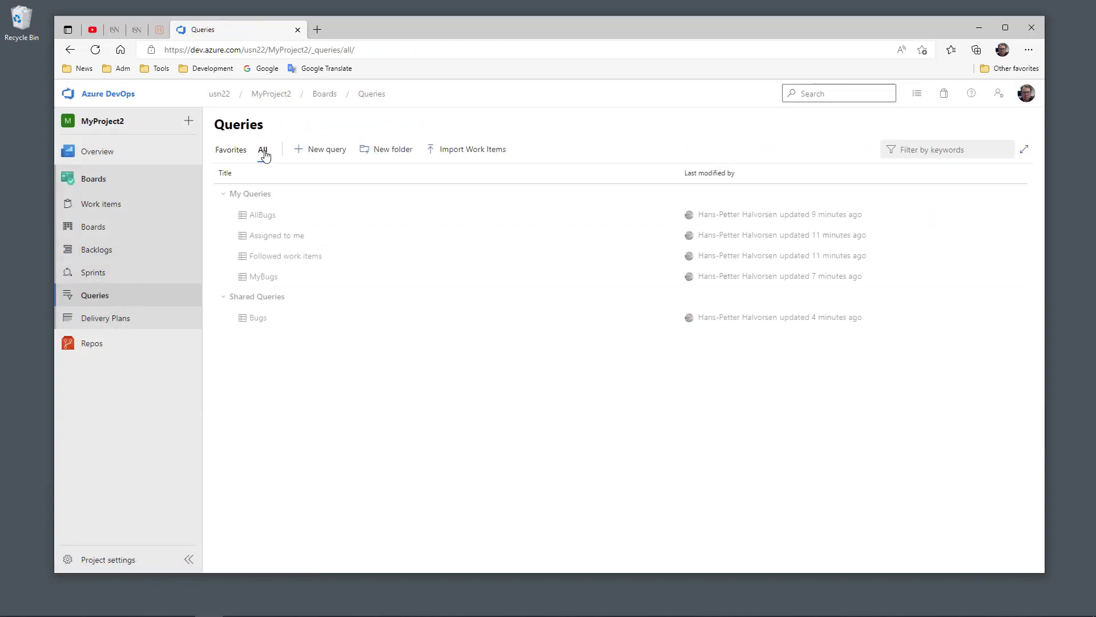
{"action": "left_click", "coordinate": [252, 323]}
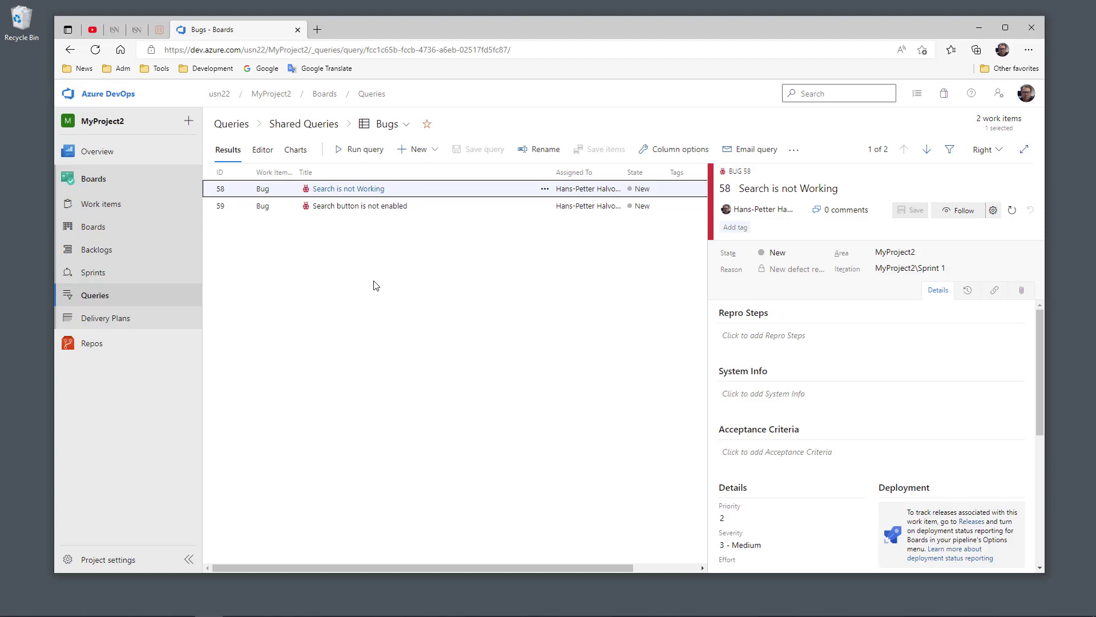
{"action": "key", "text": "alt+Tab"}
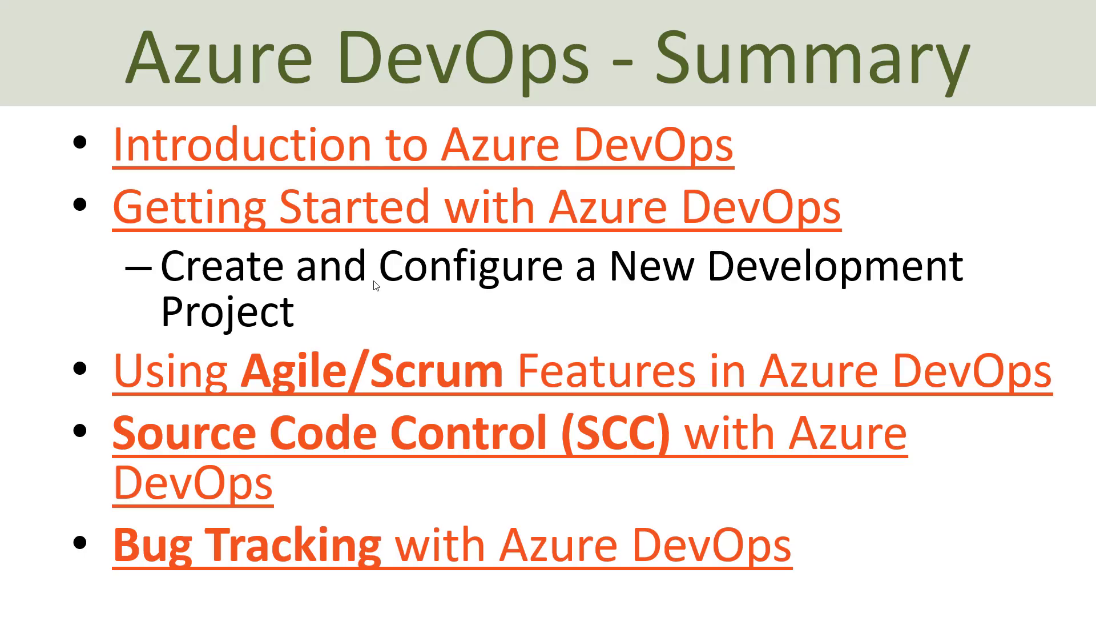